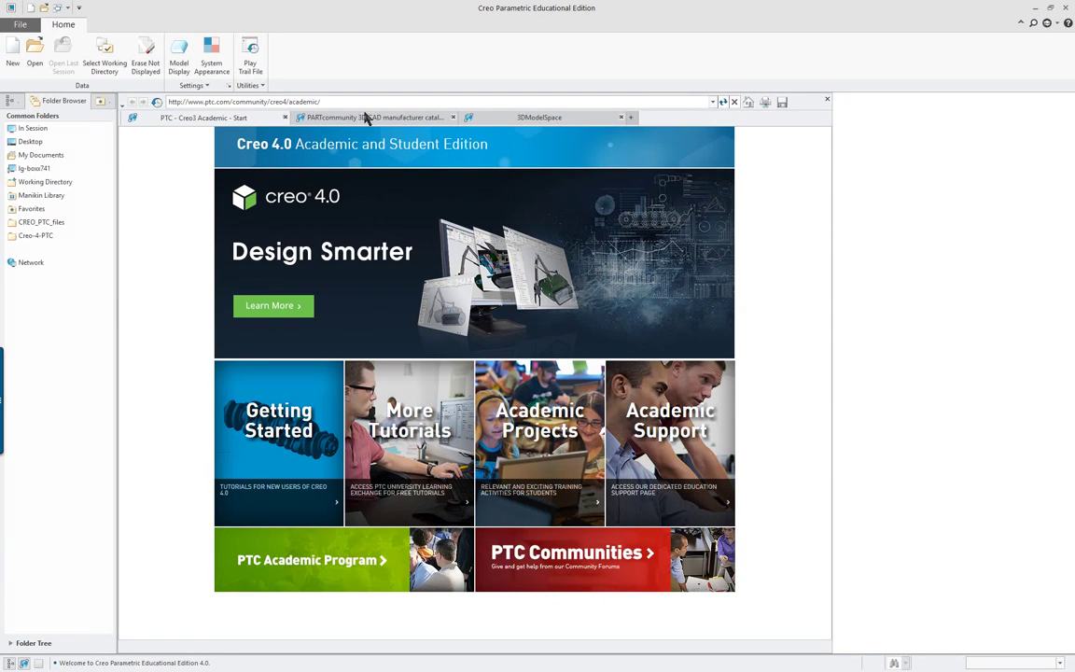
{"action": "left_click", "coordinate": [631, 120]}
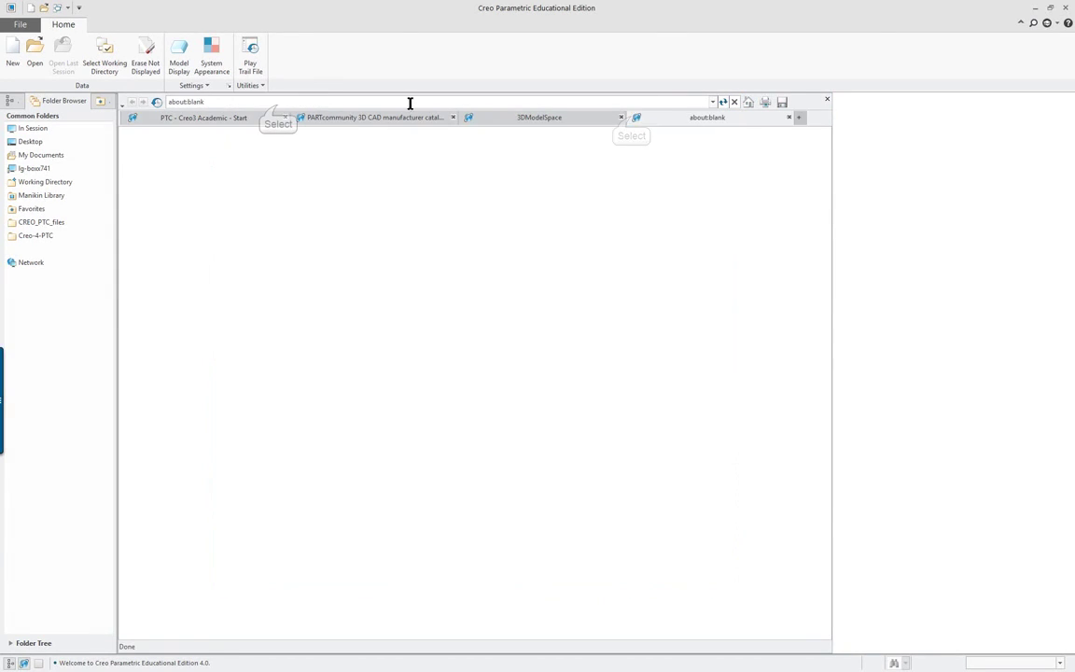
{"action": "left_click", "coordinate": [713, 102]}
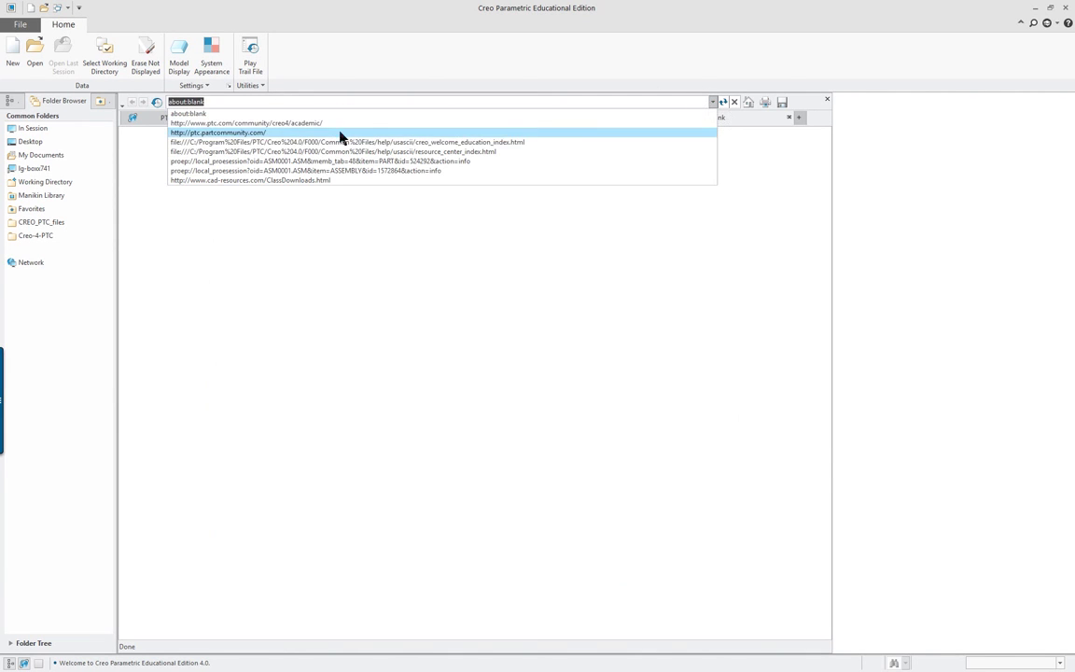
{"action": "left_click", "coordinate": [252, 107]}
{"action": "type", "text": "ww"}
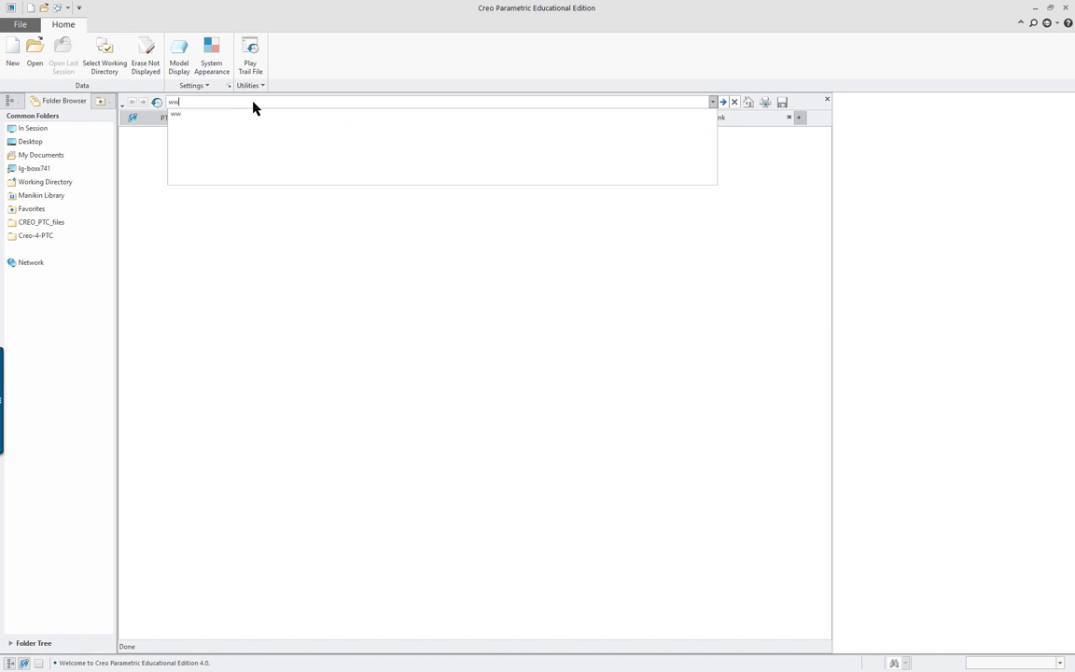
{"action": "type", "text": "w.cad"}
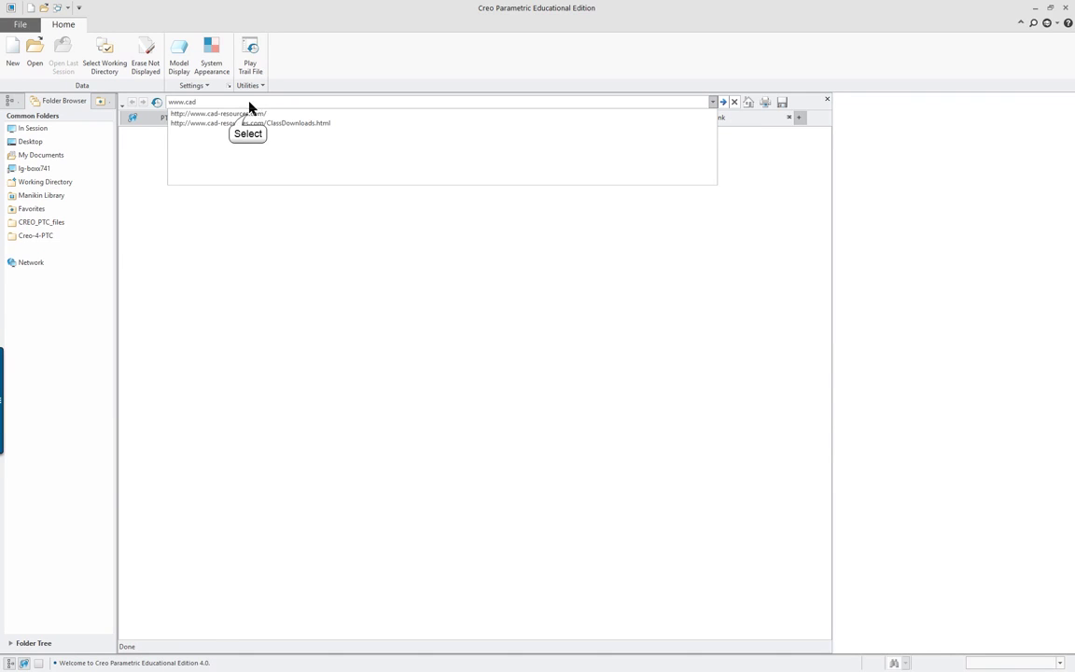
{"action": "left_click", "coordinate": [249, 113]}
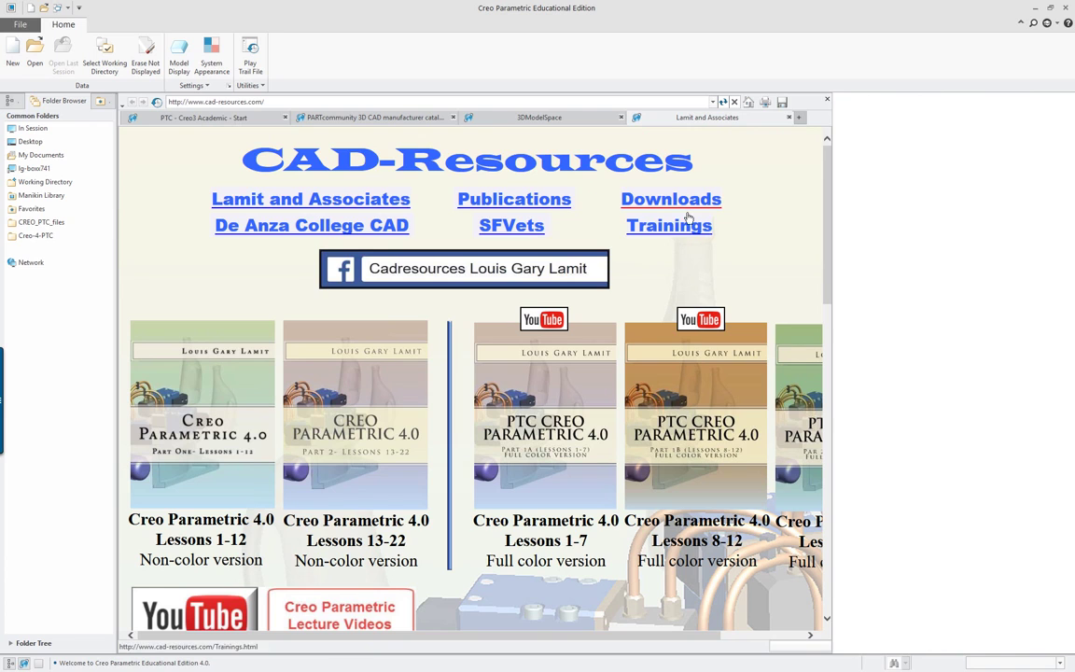
Step: Scroll through the CAD-Resources home page to find the Downloads link
{"action": "scroll", "coordinate": [598, 367], "scroll_direction": "down", "scroll_amount": 5}
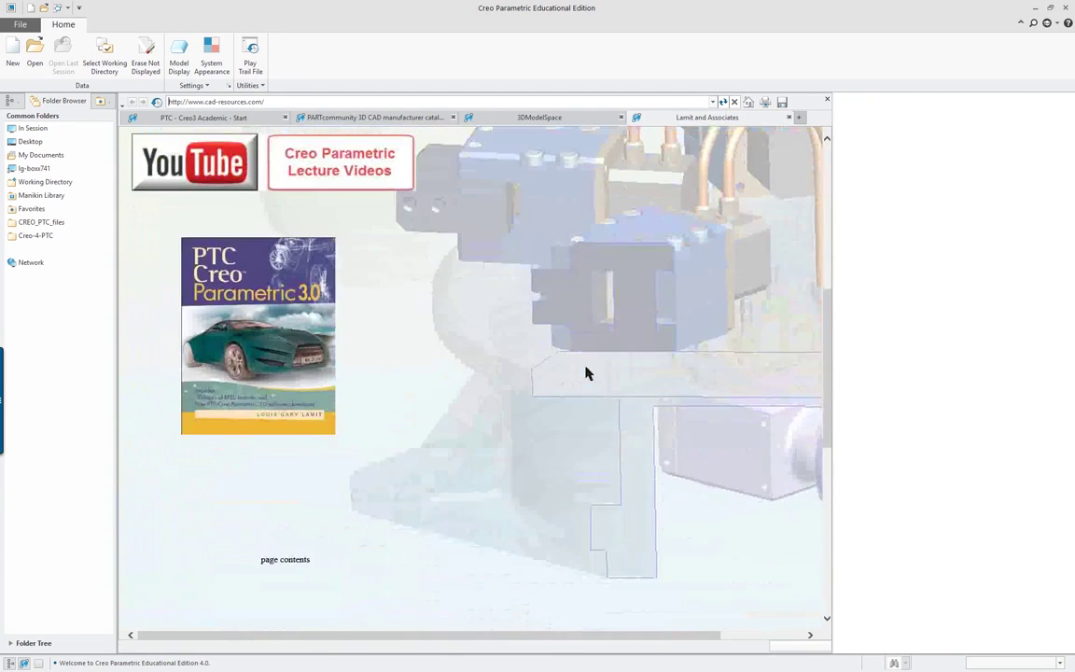
{"action": "scroll", "coordinate": [586, 373], "scroll_direction": "up", "scroll_amount": 3}
{"action": "scroll", "coordinate": [585, 372], "scroll_direction": "down", "scroll_amount": 3}
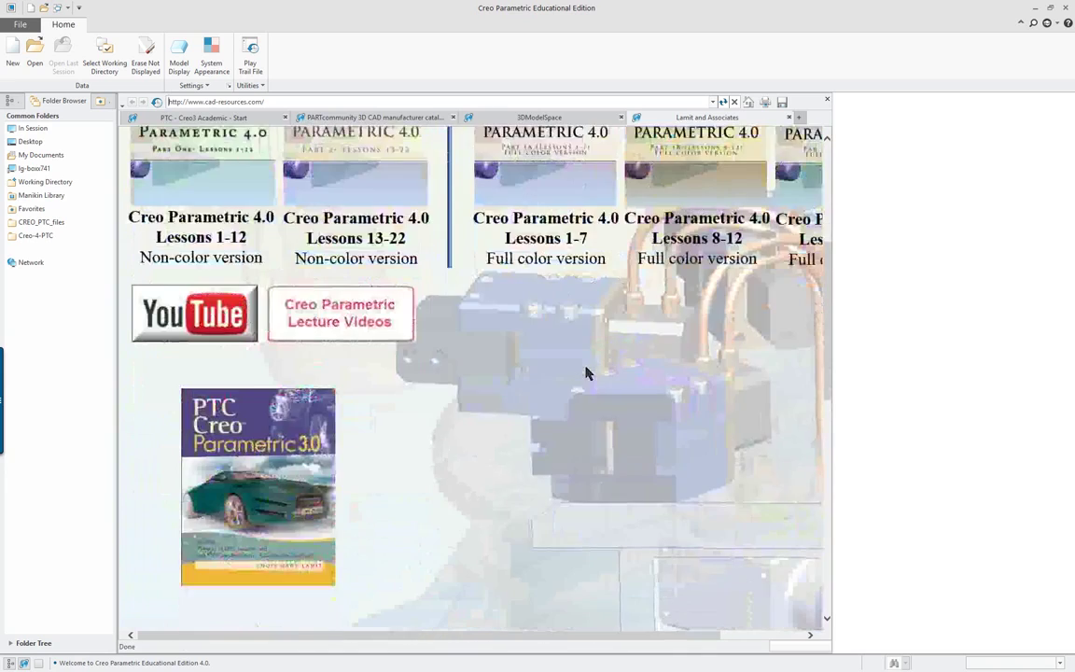
{"action": "scroll", "coordinate": [580, 382], "scroll_direction": "down", "scroll_amount": 1}
{"action": "left_click_drag", "start_coordinate": [627, 640], "coordinate": [715, 643]}
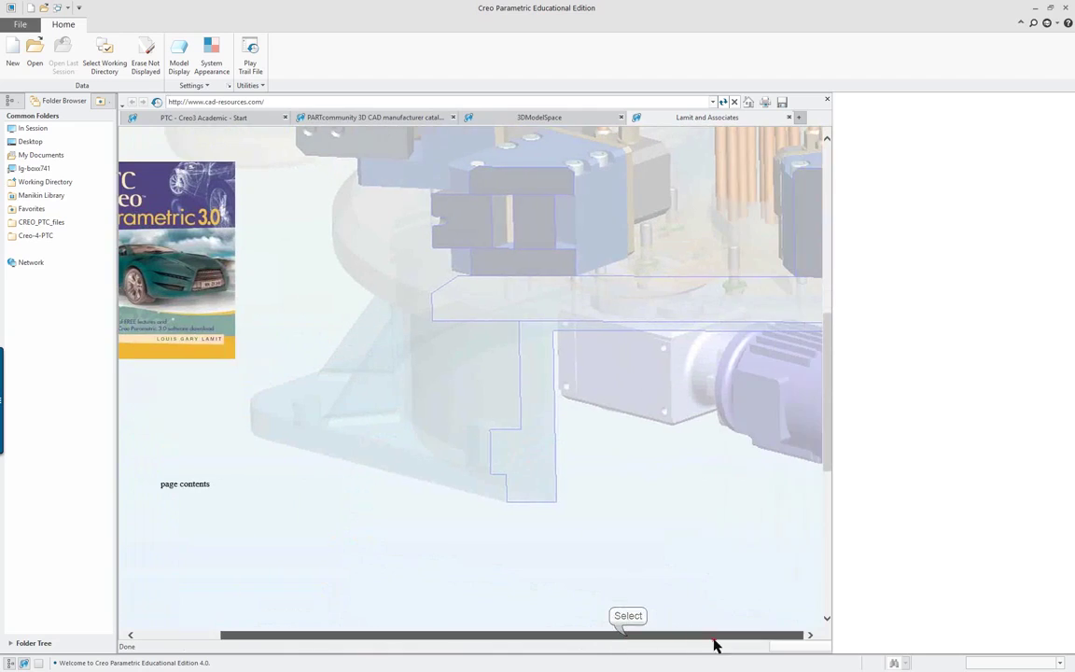
{"action": "scroll", "coordinate": [660, 537], "scroll_direction": "up", "scroll_amount": 3}
{"action": "scroll", "coordinate": [656, 535], "scroll_direction": "up", "scroll_amount": 3}
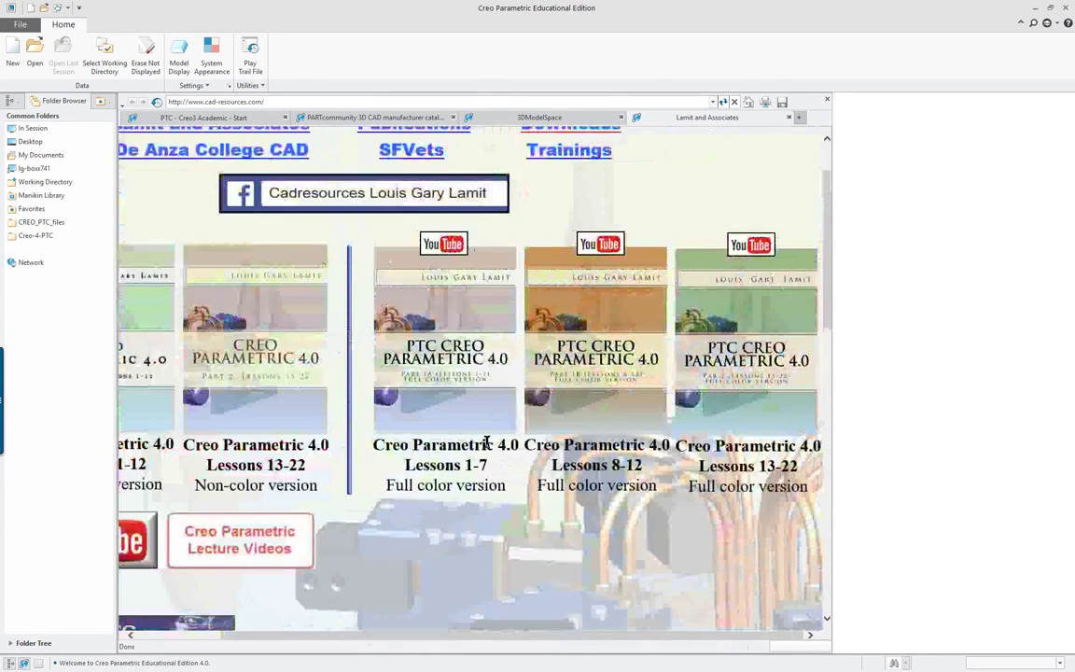
{"action": "scroll", "coordinate": [576, 216], "scroll_direction": "up", "scroll_amount": 1}
Step: Open the Downloads page and enlarge the ClassDownloads window to fill most of the screen
{"action": "left_click", "coordinate": [572, 201]}
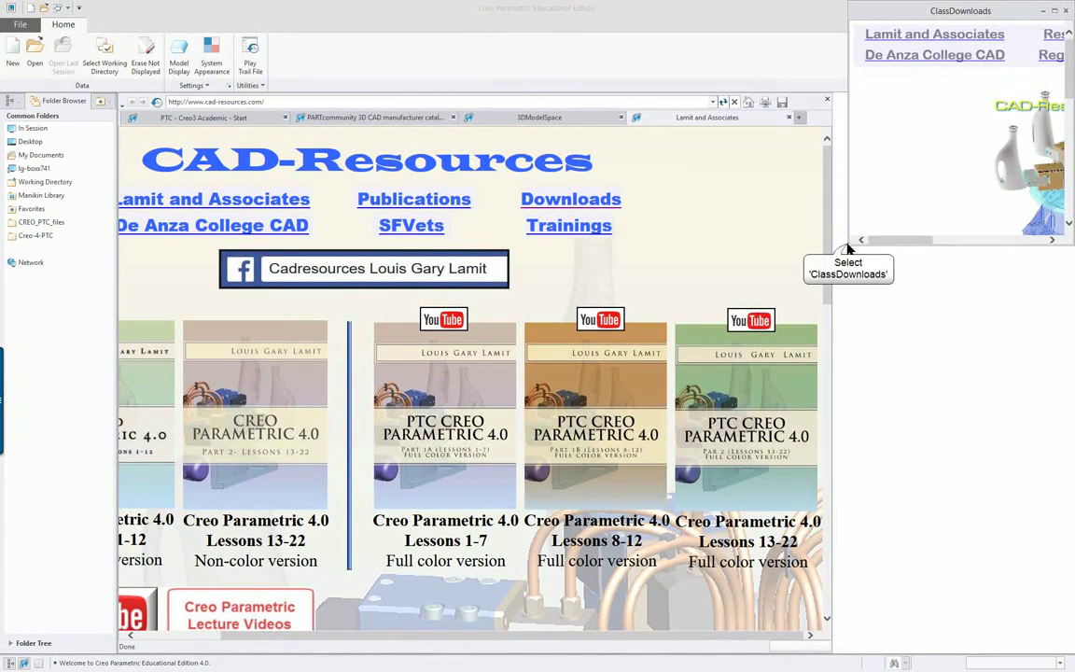
{"action": "left_click_drag", "start_coordinate": [848, 242], "coordinate": [211, 521]}
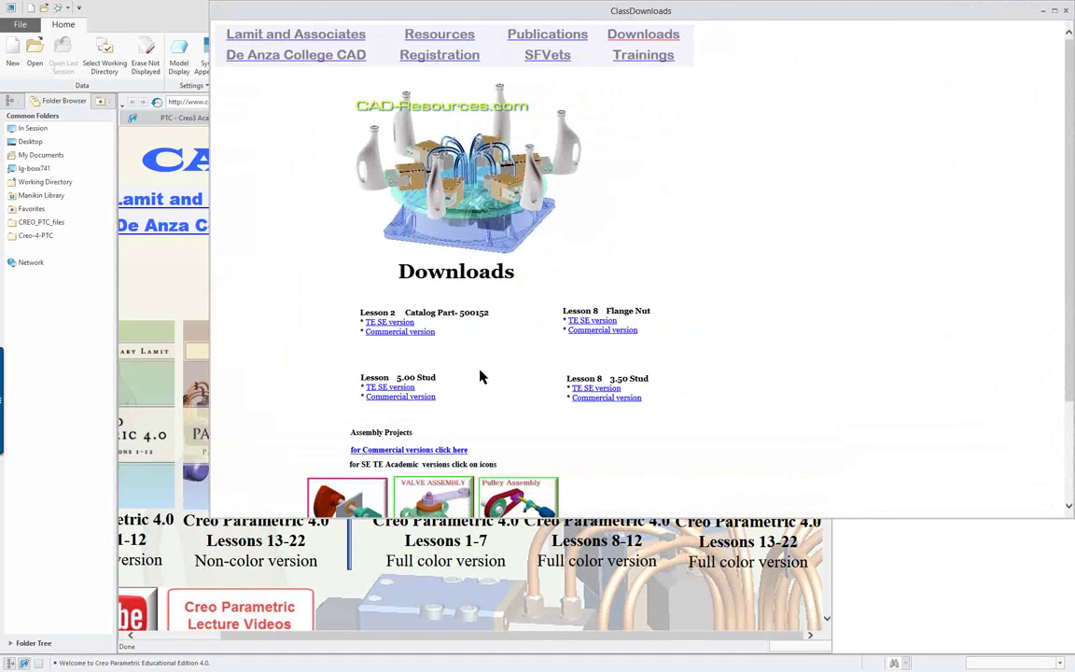
{"action": "scroll", "coordinate": [434, 373], "scroll_direction": "down", "scroll_amount": 3}
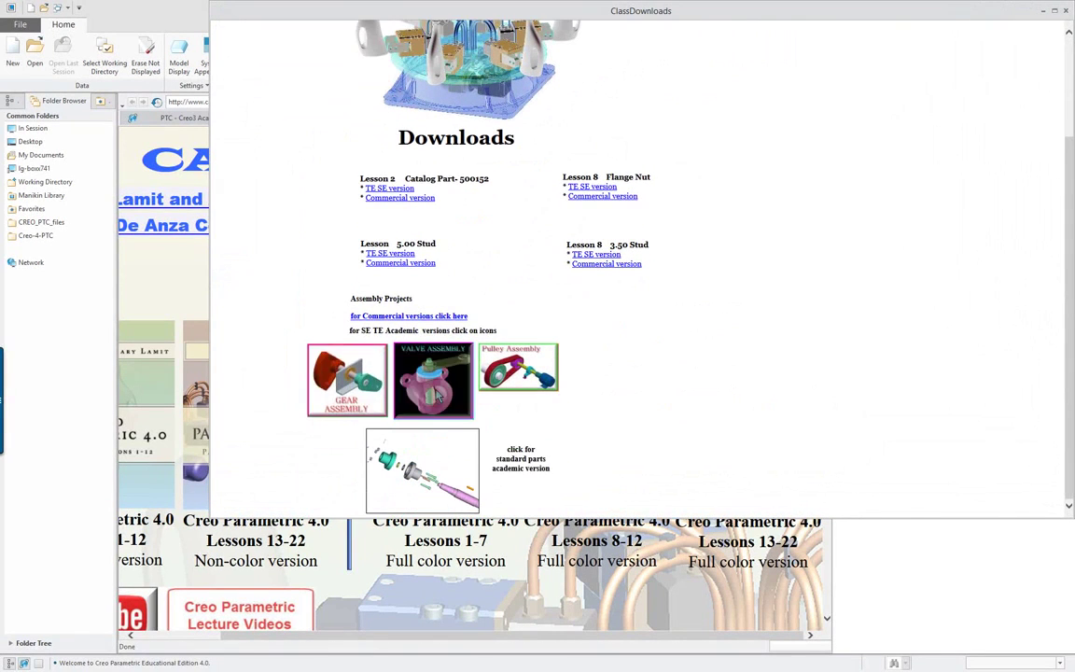
Step: Download the Gear Assembly archive GEAR_Parts.zip and open it directly
{"action": "left_click", "coordinate": [348, 378]}
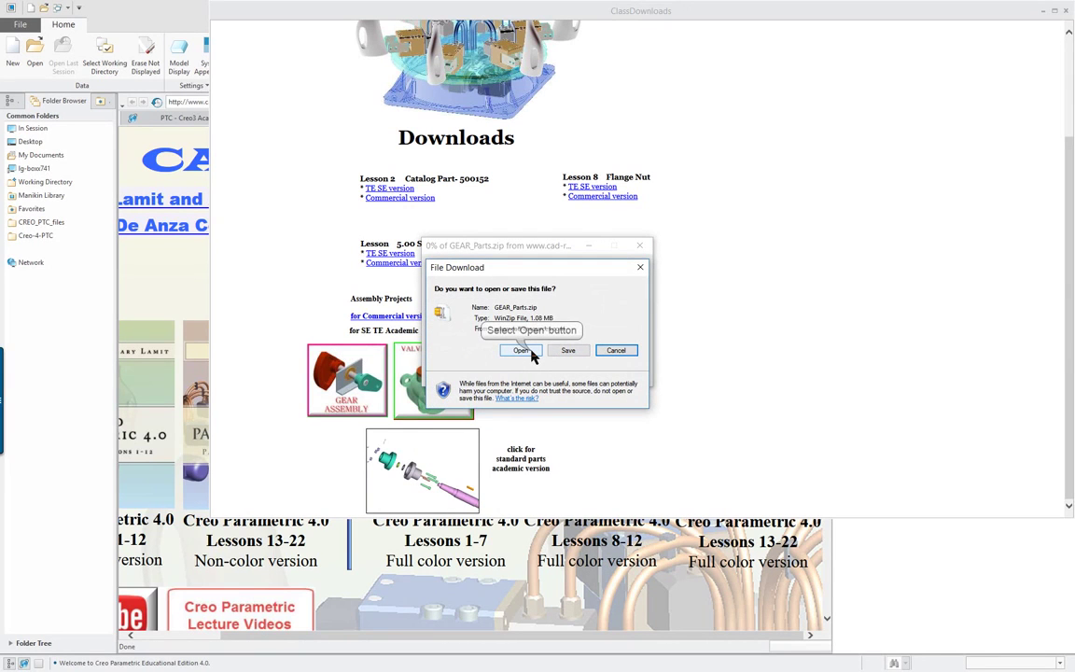
{"action": "left_click", "coordinate": [532, 354]}
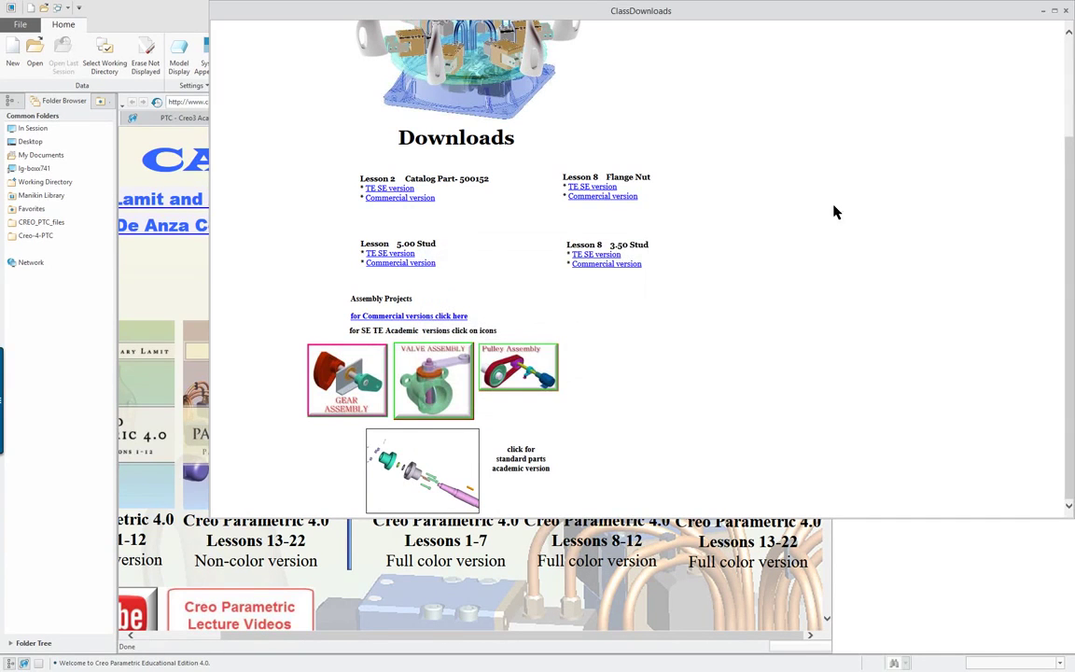
{"action": "left_click", "coordinate": [1067, 11]}
Step: Close the ClassDownloads window and embedded browser, and minimize Creo
{"action": "left_click", "coordinate": [1066, 11]}
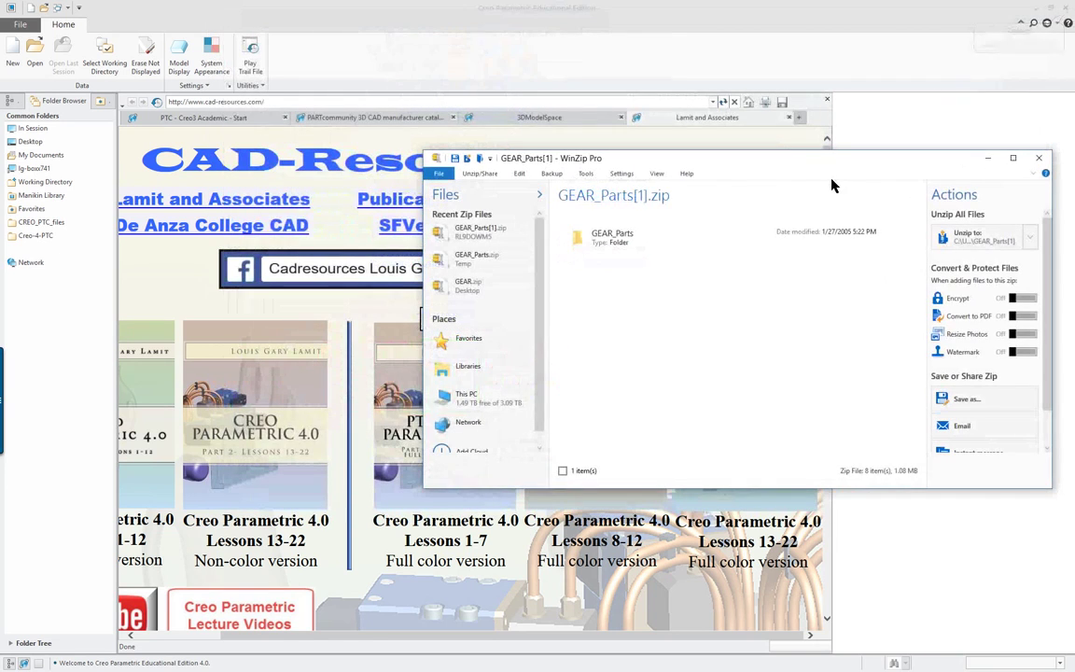
{"action": "left_click", "coordinate": [825, 102]}
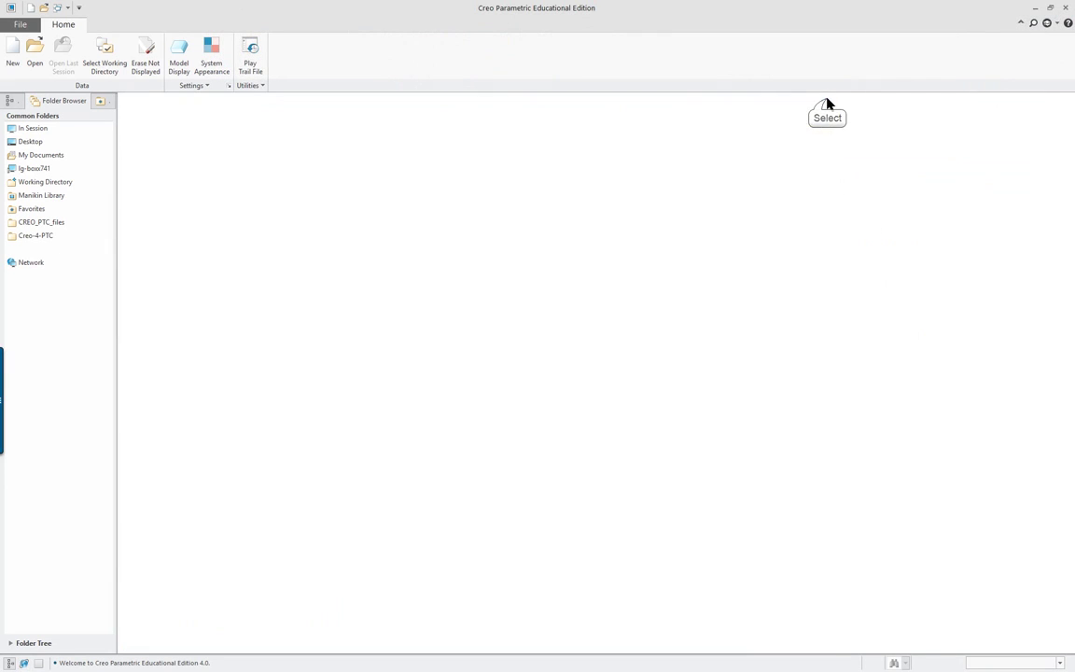
{"action": "left_click", "coordinate": [1035, 10]}
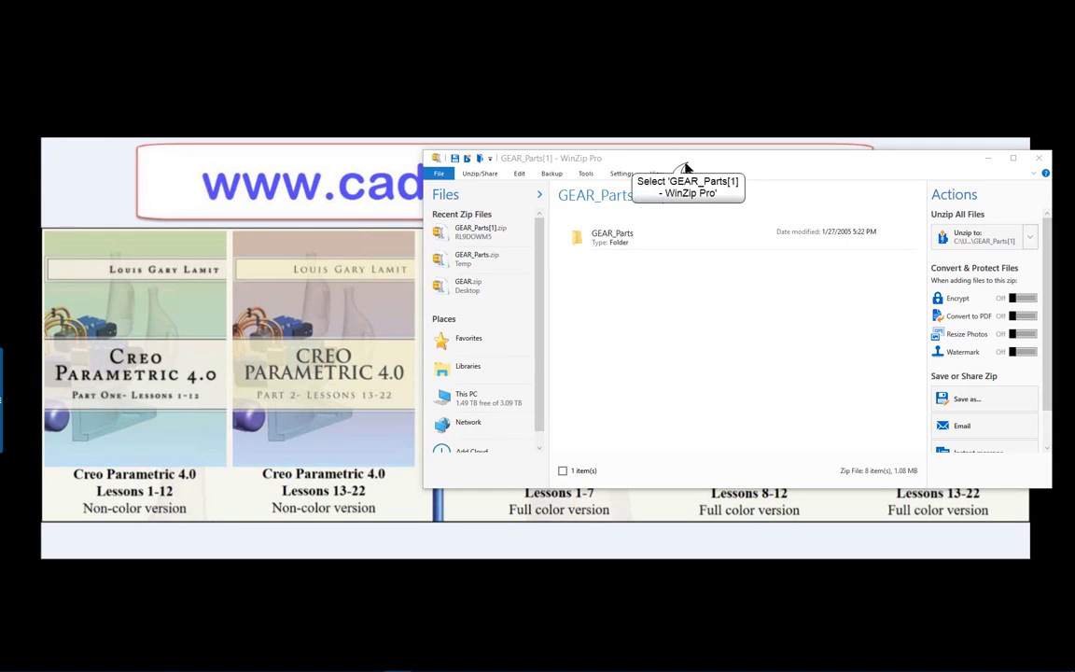
Step: Extract the GEAR_Parts folder from WinZip to the desktop and close WinZip
{"action": "left_click_drag", "start_coordinate": [687, 166], "coordinate": [480, 132]}
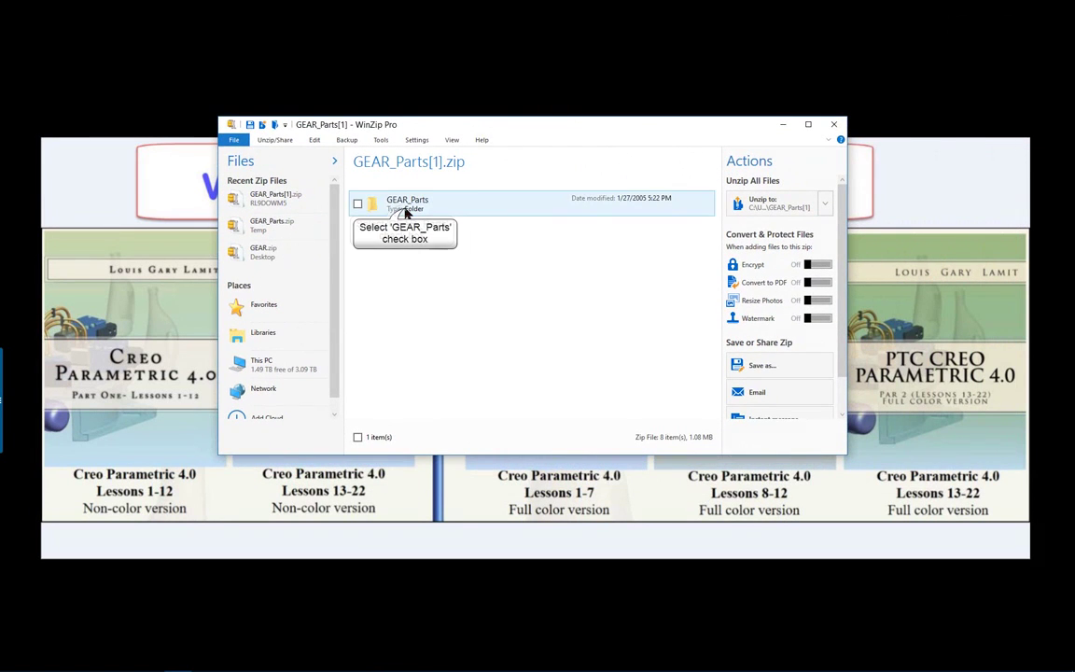
{"action": "left_click", "coordinate": [358, 203]}
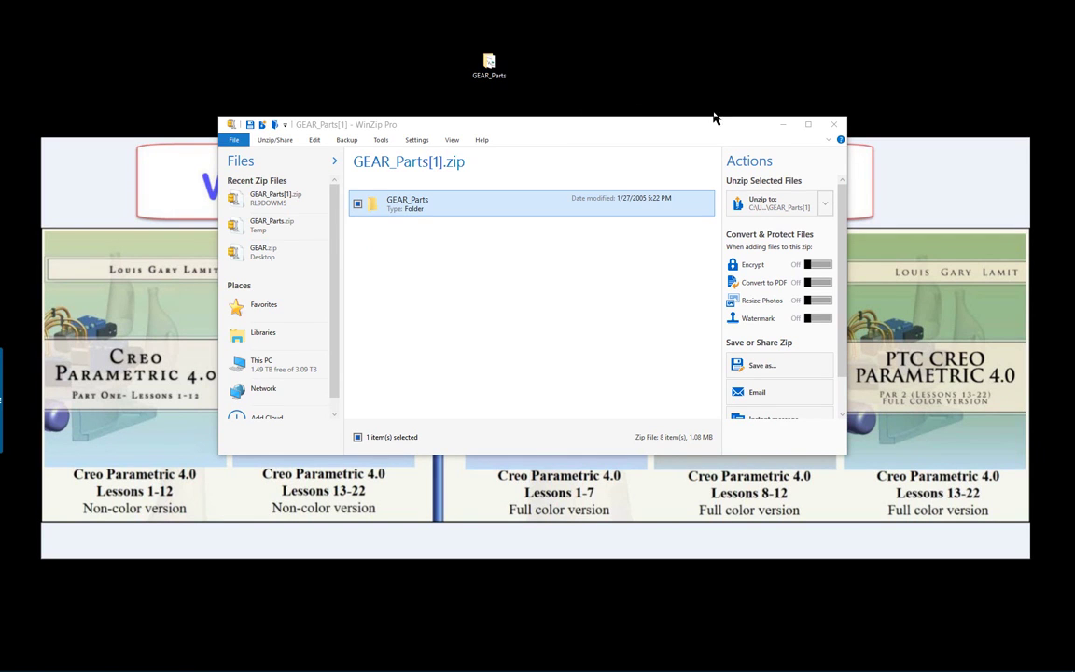
{"action": "left_click", "coordinate": [836, 125]}
Step: Set Creo's working directory to Desktop > GEAR_Parts
{"action": "key", "text": "alt+Tab"}
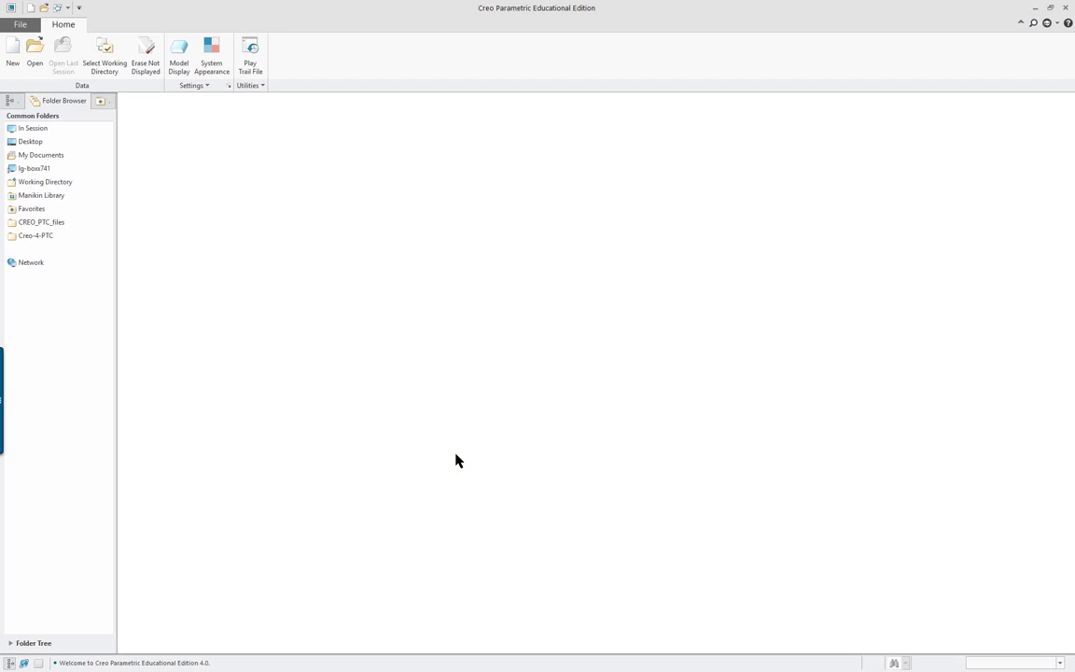
{"action": "left_click", "coordinate": [103, 53]}
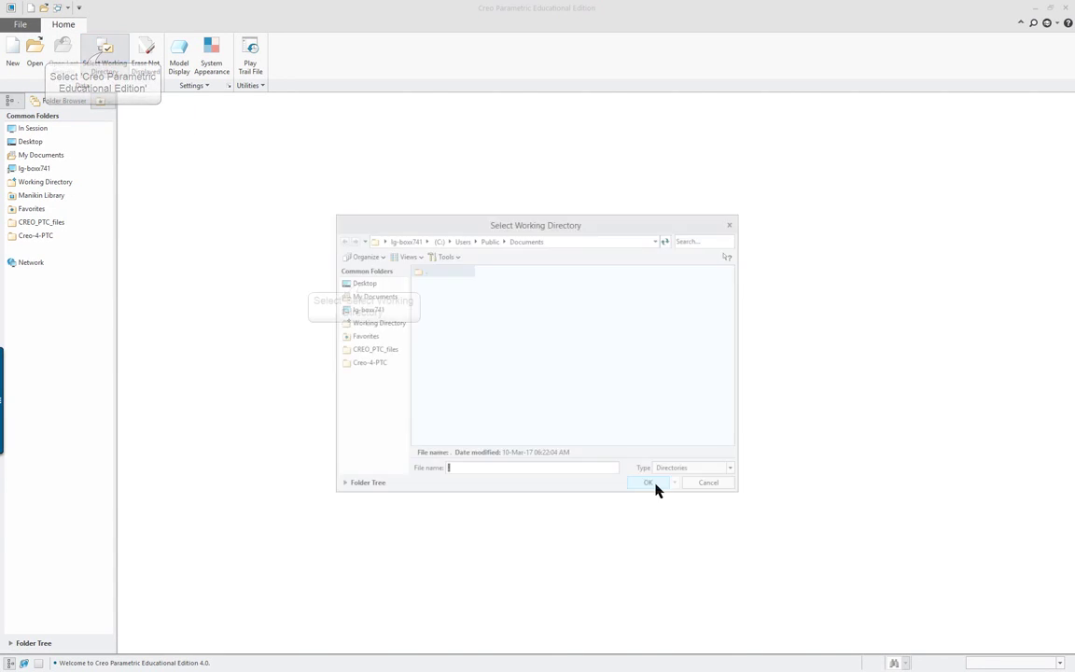
{"action": "left_click", "coordinate": [362, 282]}
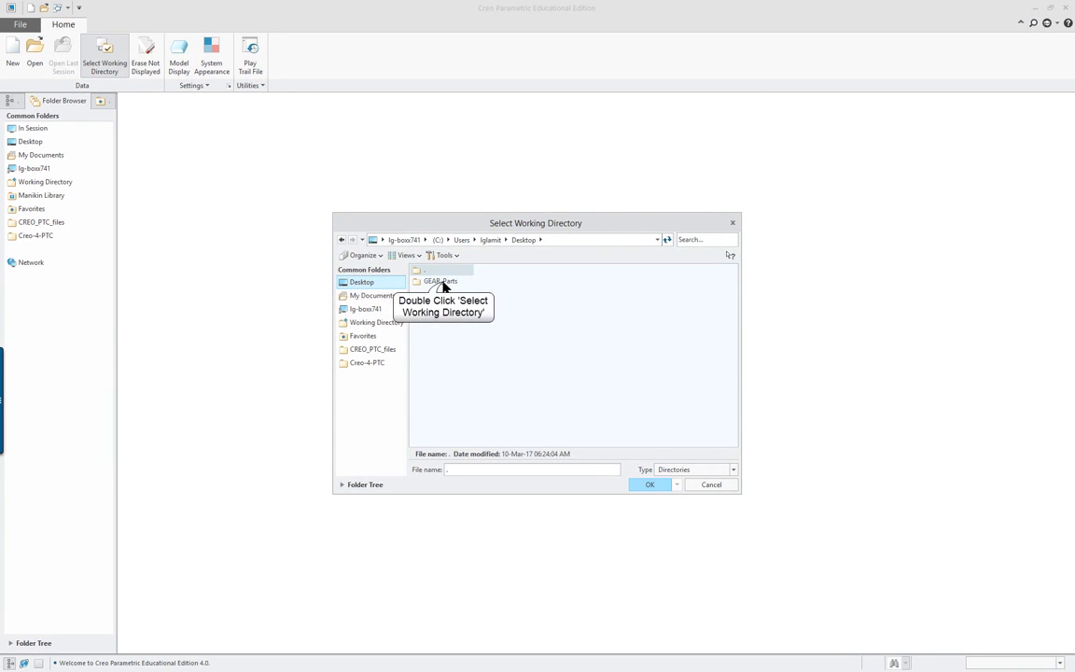
{"action": "double_click", "coordinate": [437, 285]}
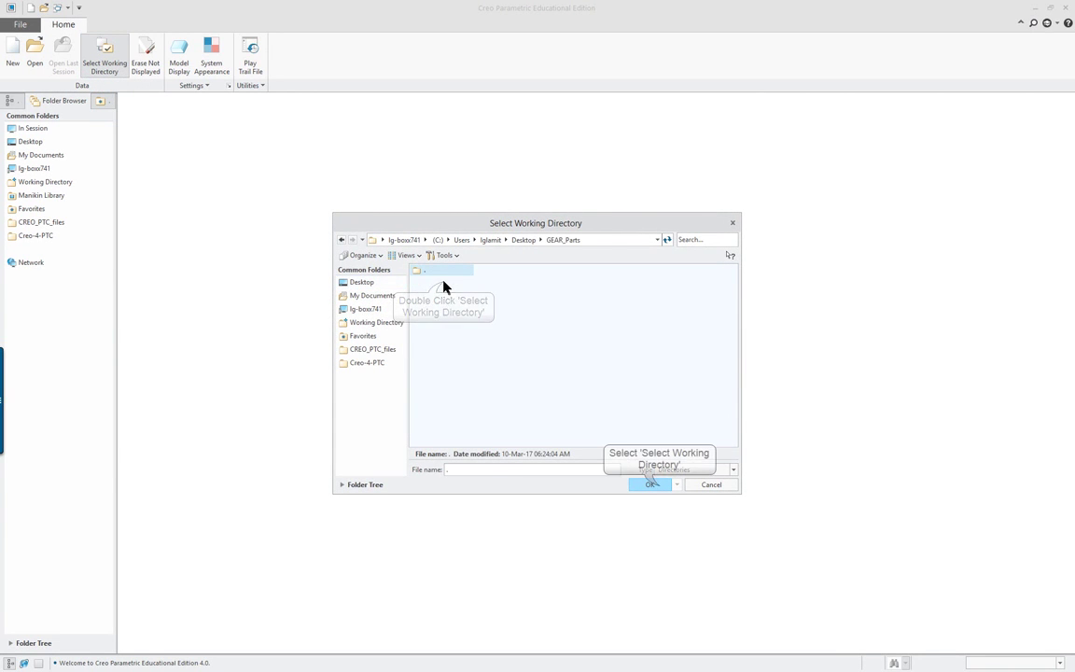
{"action": "left_click", "coordinate": [659, 485]}
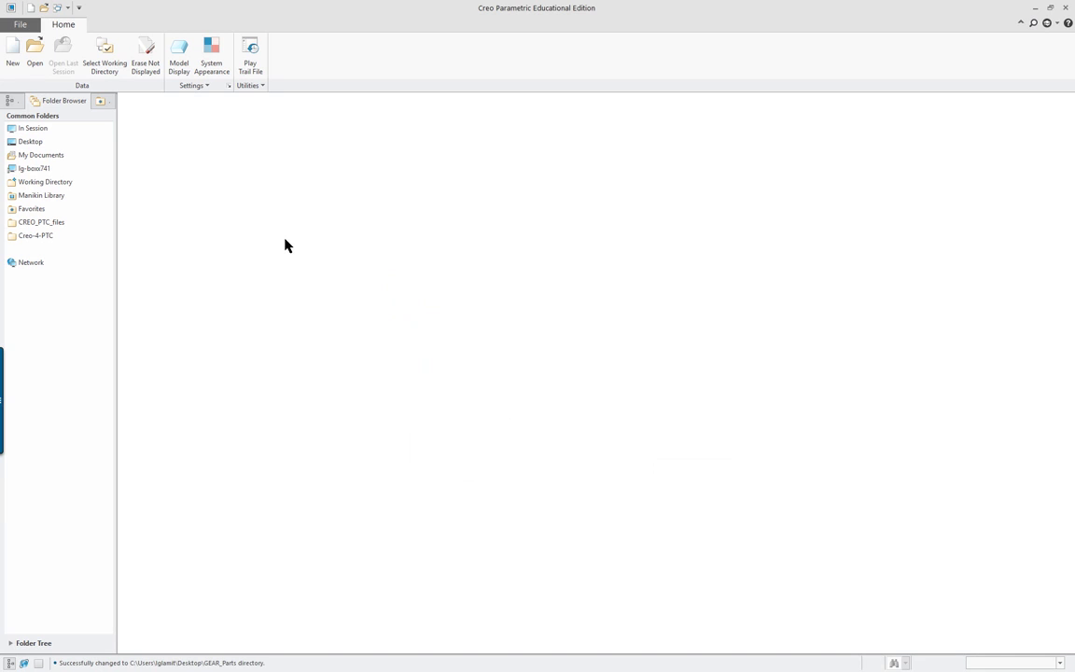
Step: Show the File Open dialog with a bracket_.prt preview, resized and repositioned
{"action": "left_click", "coordinate": [31, 48]}
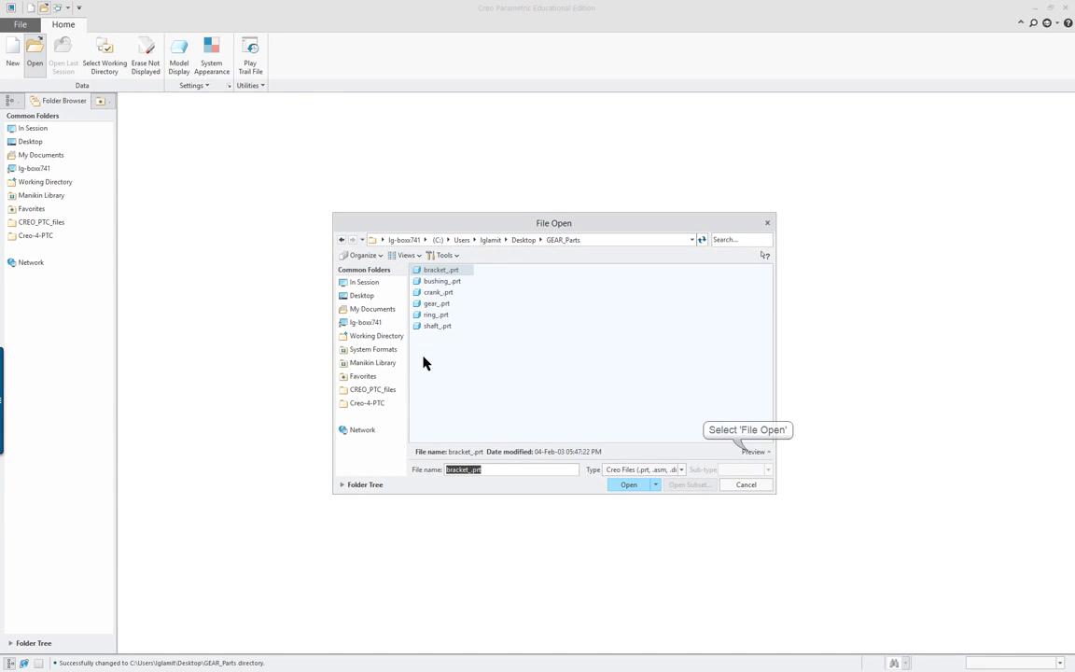
{"action": "left_click", "coordinate": [752, 452]}
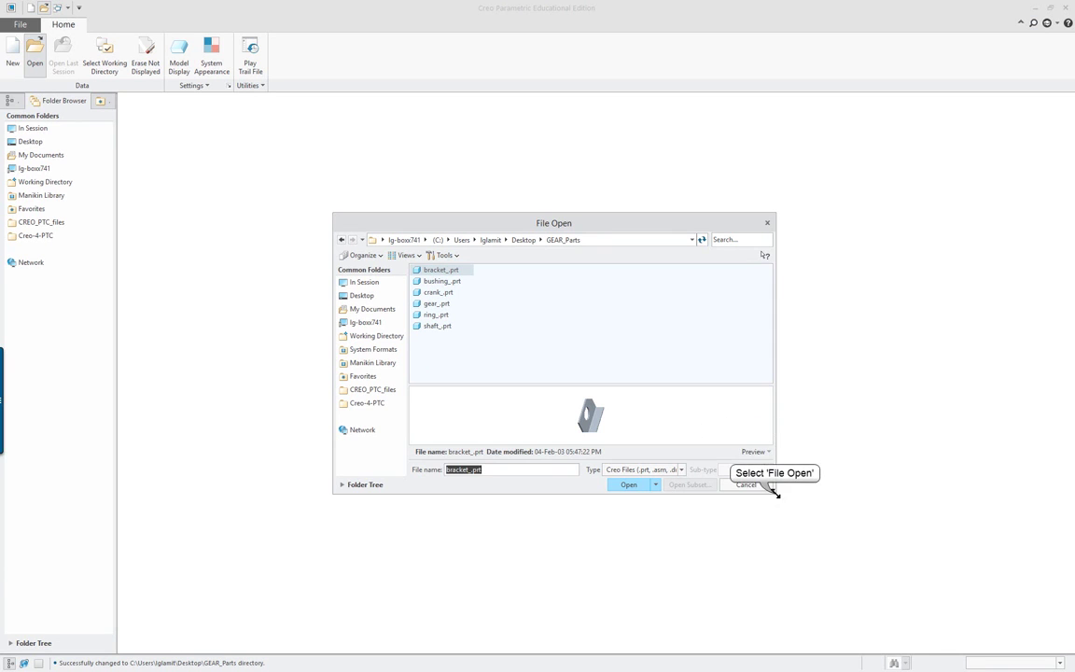
{"action": "left_click_drag", "start_coordinate": [770, 489], "coordinate": [879, 605]}
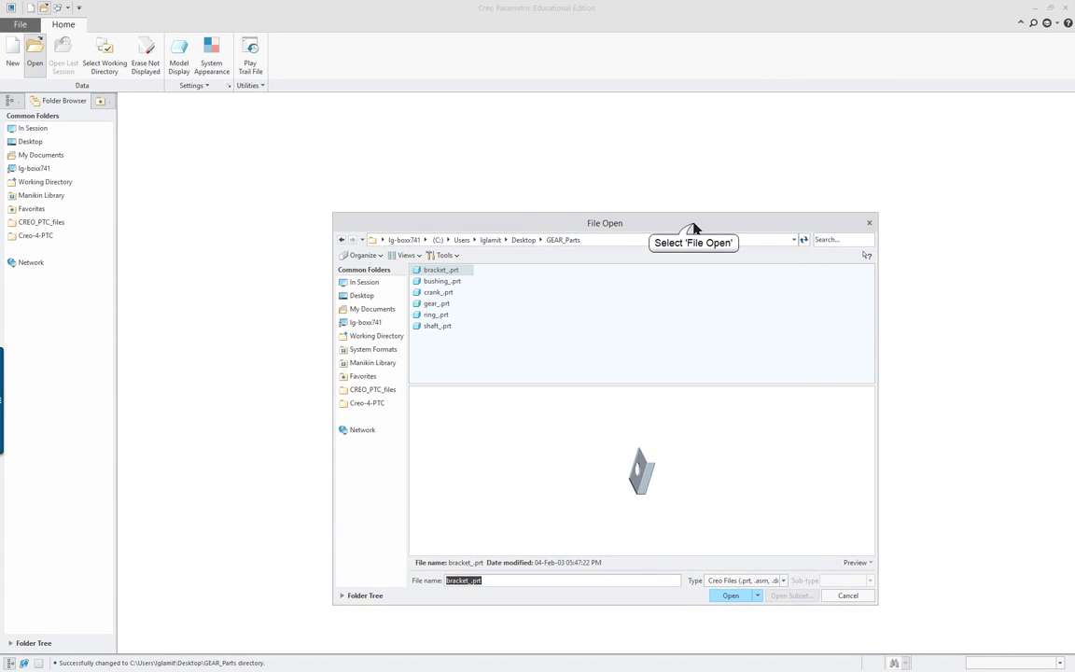
{"action": "left_click_drag", "start_coordinate": [693, 229], "coordinate": [592, 165]}
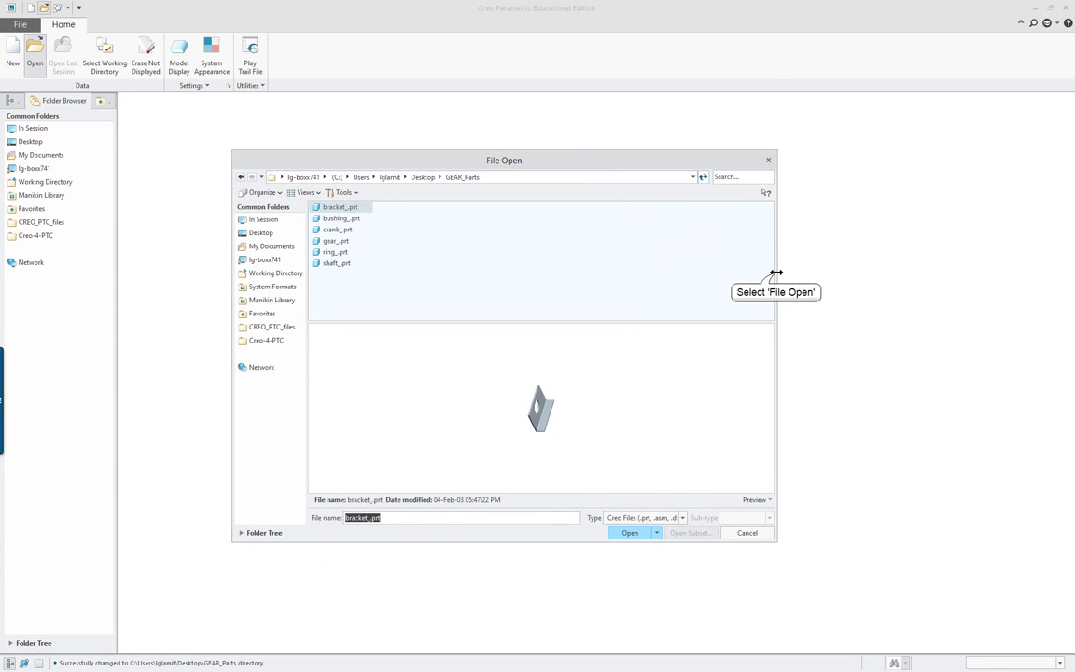
{"action": "left_click_drag", "start_coordinate": [775, 272], "coordinate": [646, 261]}
{"action": "left_click_drag", "start_coordinate": [507, 165], "coordinate": [547, 148]}
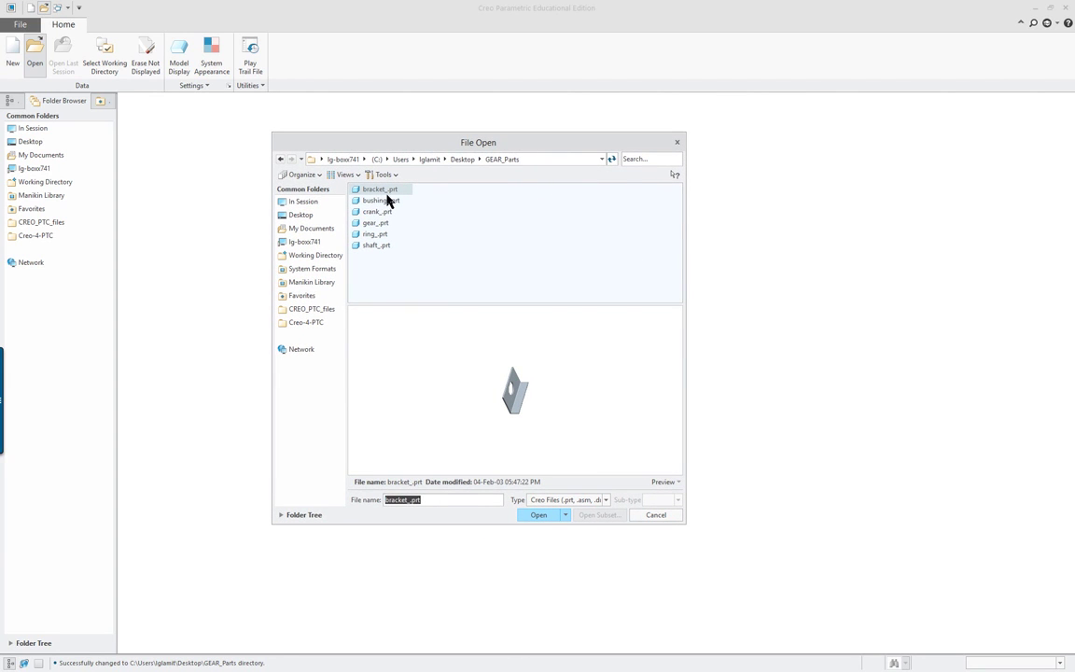
Step: Open bracket_.prt and bring up its Model Properties
{"action": "left_click", "coordinate": [545, 516]}
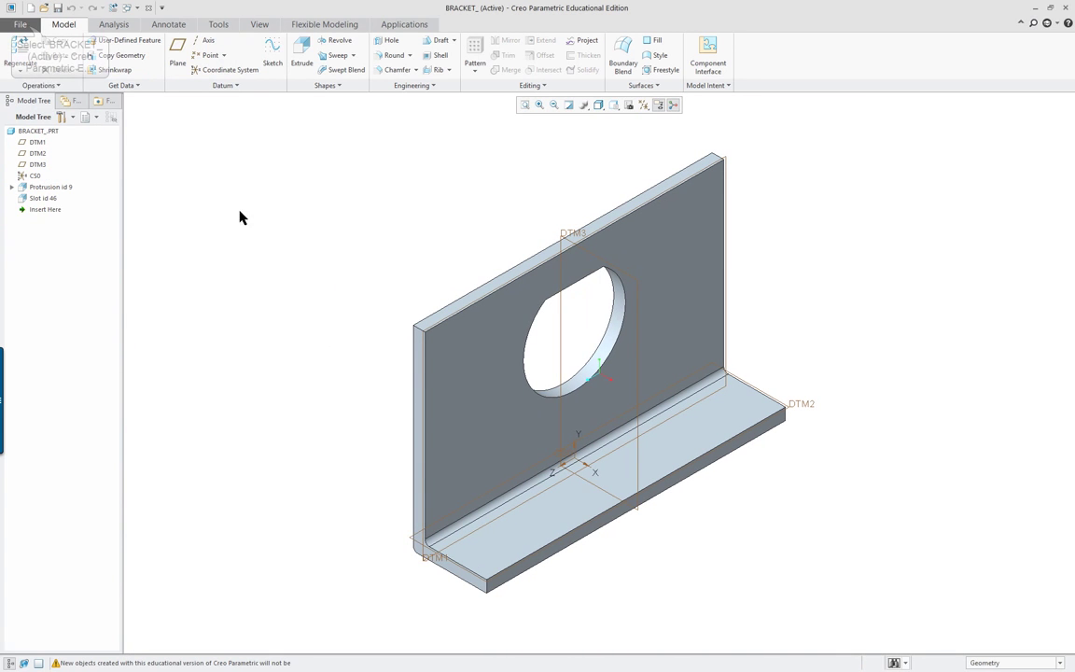
{"action": "left_click", "coordinate": [22, 25]}
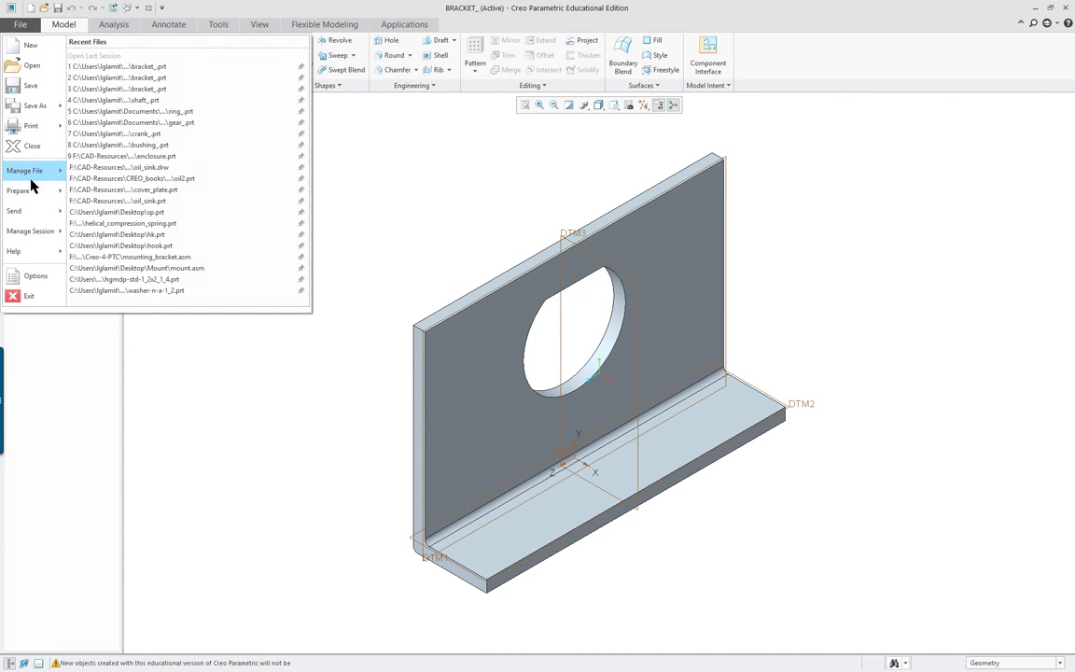
{"action": "mouse_move", "coordinate": [31, 191]}
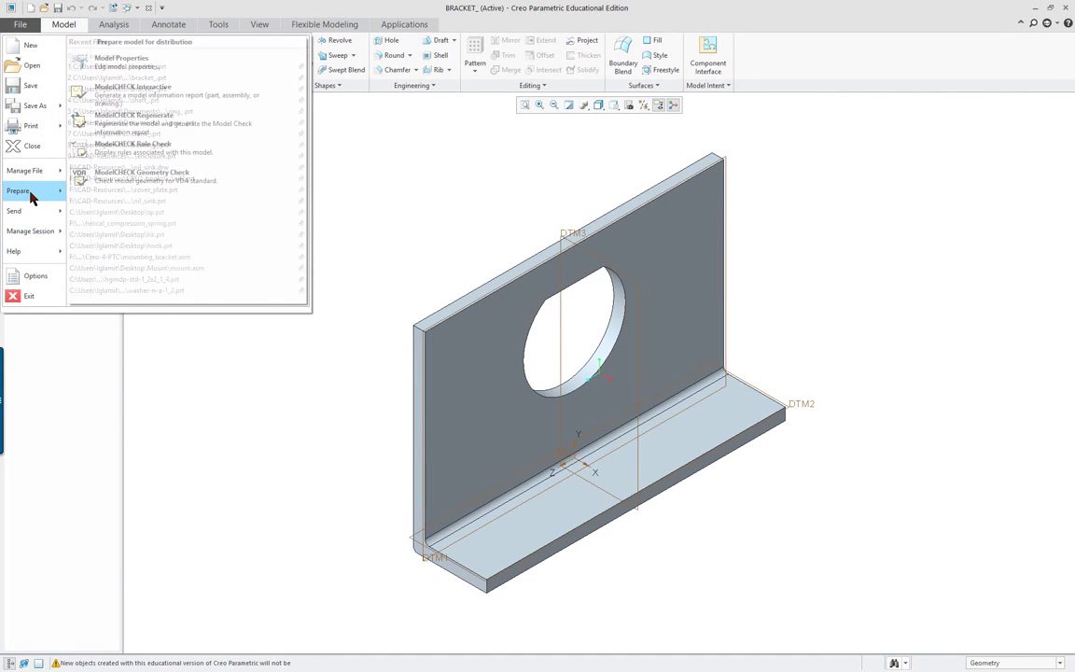
{"action": "left_click", "coordinate": [131, 64]}
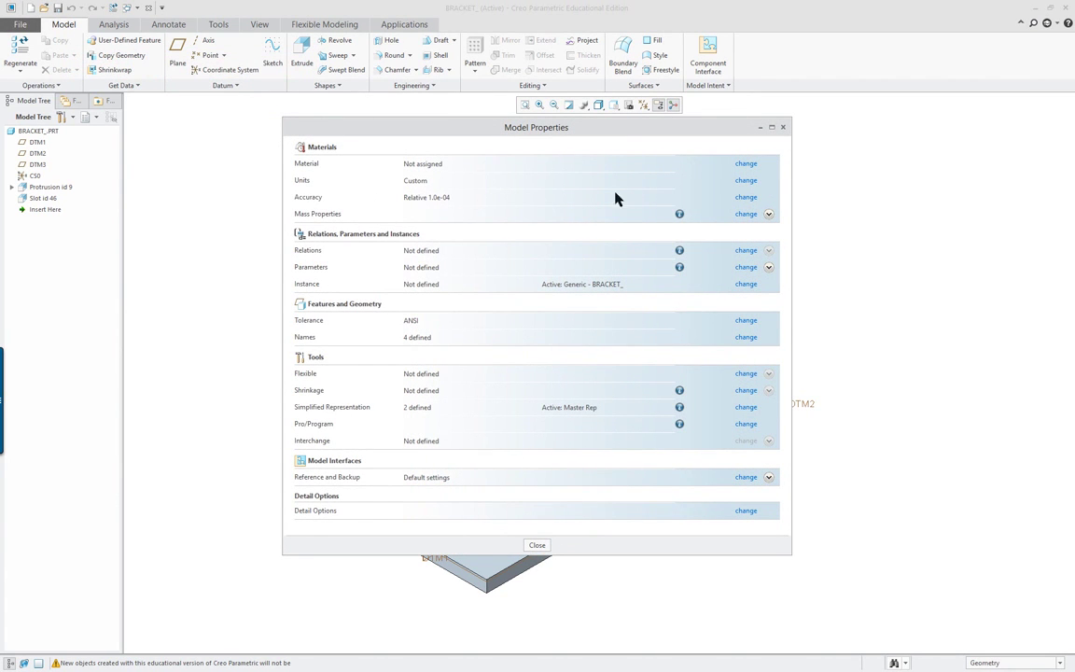
Step: Switch the bracket's units to mmNs, interpreting dimensions, and close the dialogs
{"action": "left_click", "coordinate": [746, 181]}
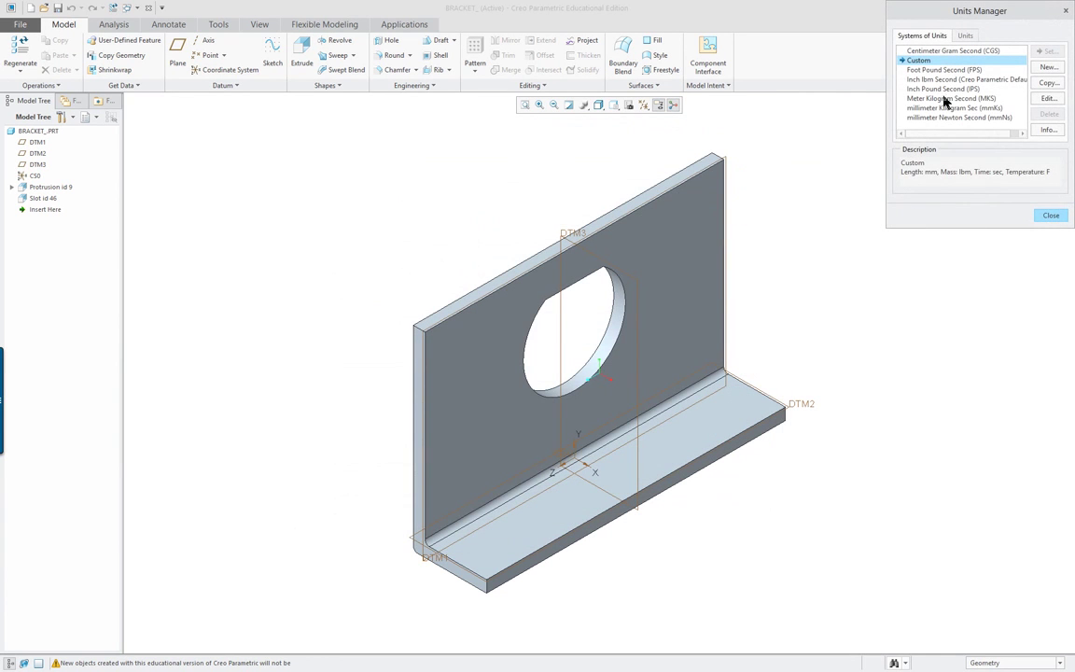
{"action": "left_click", "coordinate": [924, 117]}
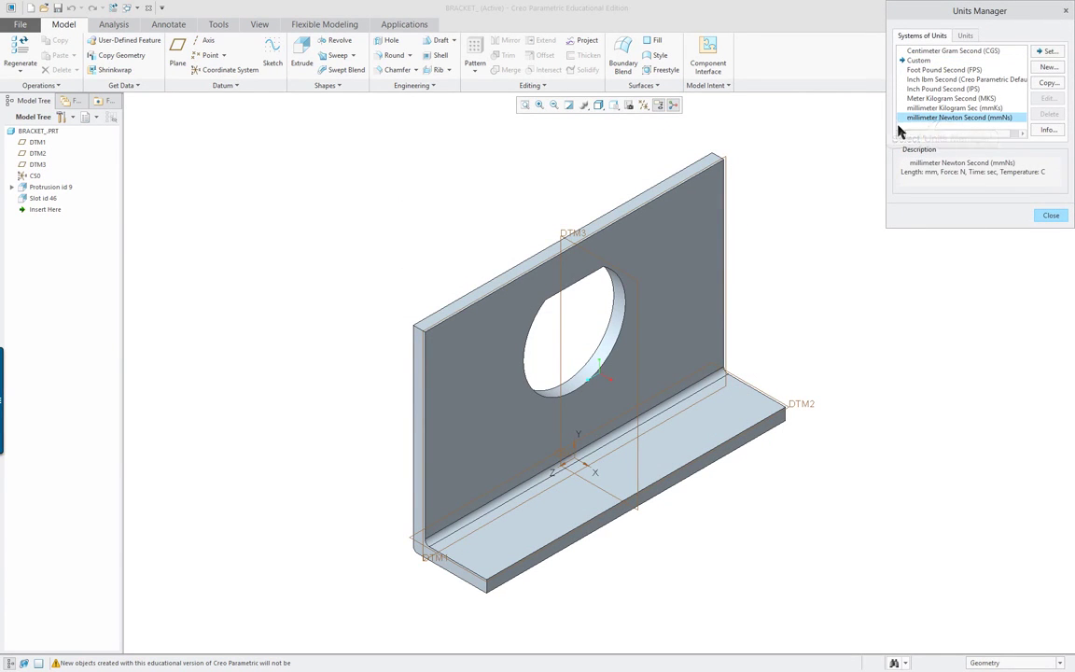
{"action": "left_click", "coordinate": [1049, 52]}
{"action": "left_click", "coordinate": [954, 318]}
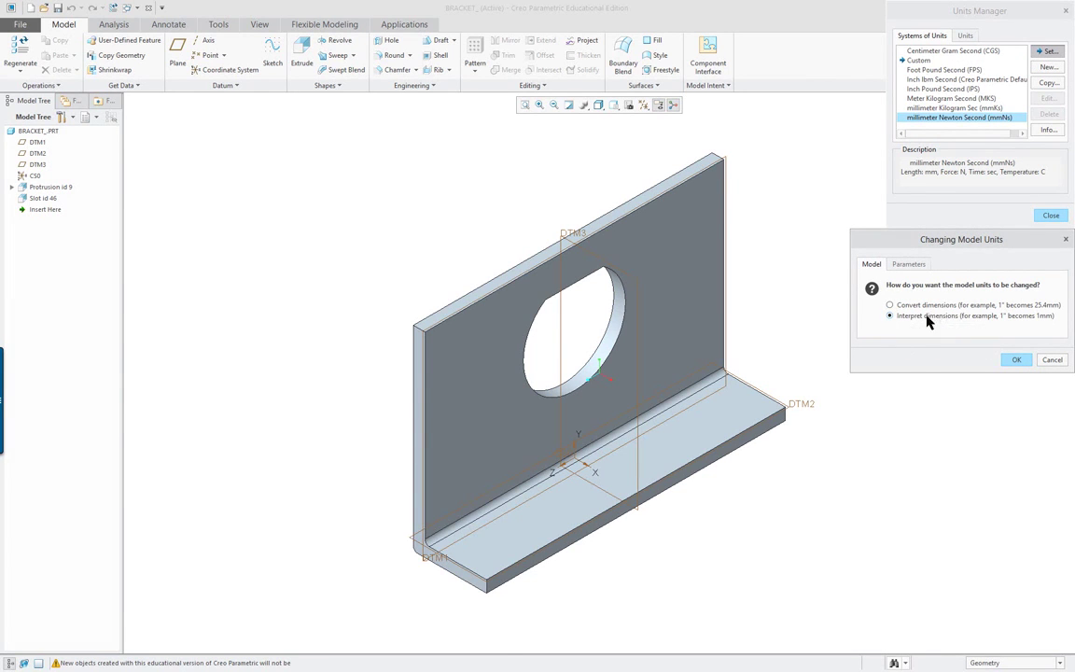
{"action": "left_click", "coordinate": [1016, 361]}
{"action": "left_click", "coordinate": [1050, 216]}
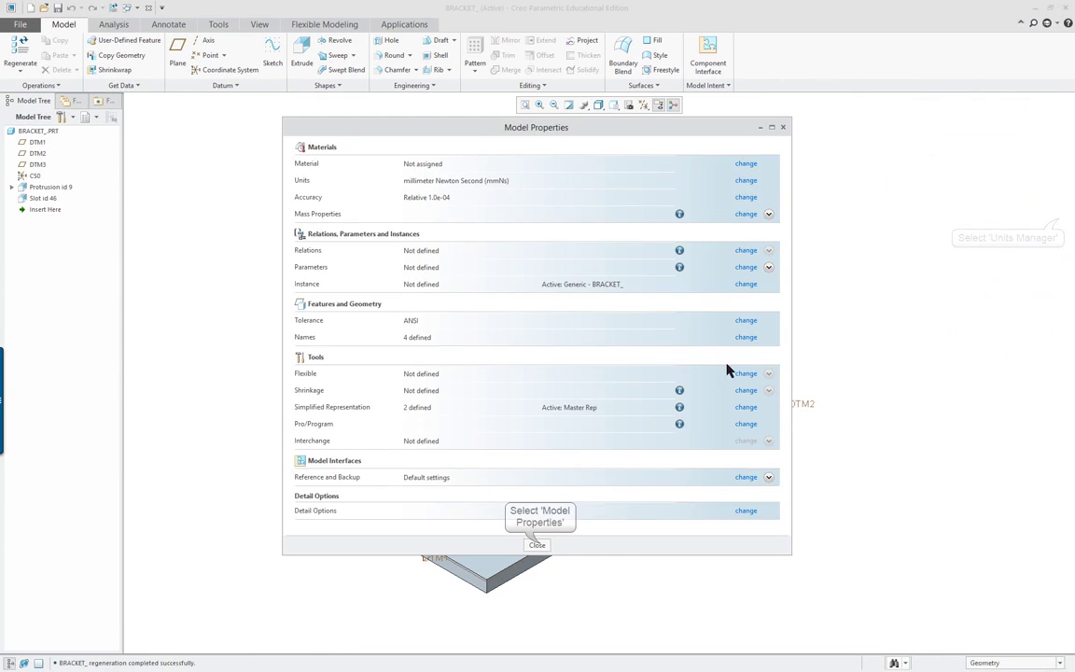
{"action": "left_click", "coordinate": [537, 546]}
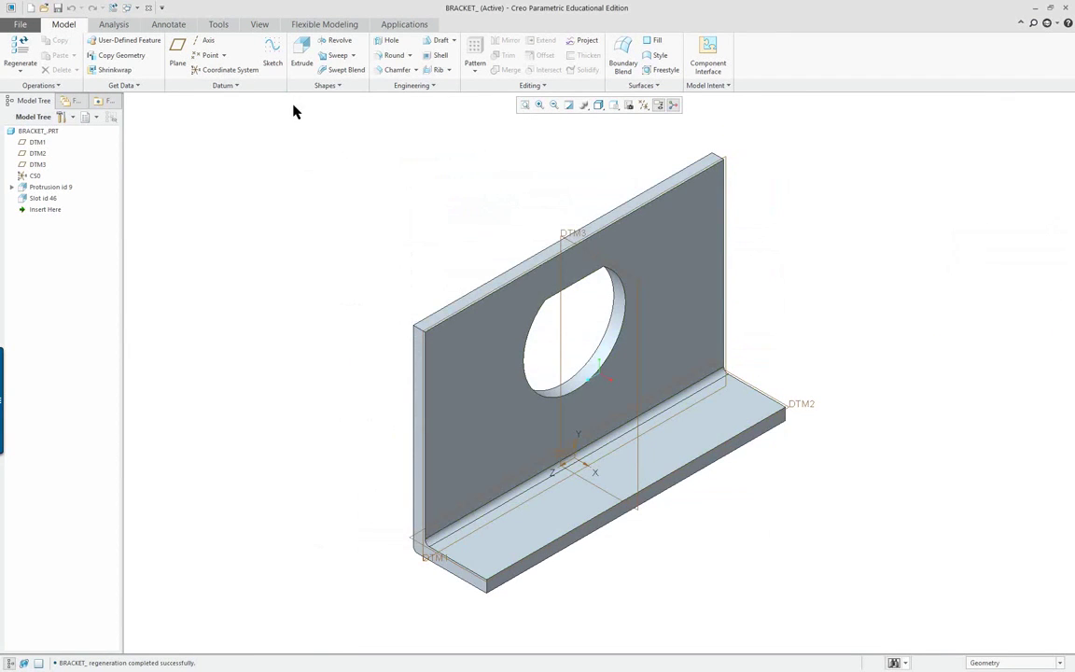
Step: Close the bracket, open bushing_.prt, and bring up its Model Properties
{"action": "left_click", "coordinate": [148, 11]}
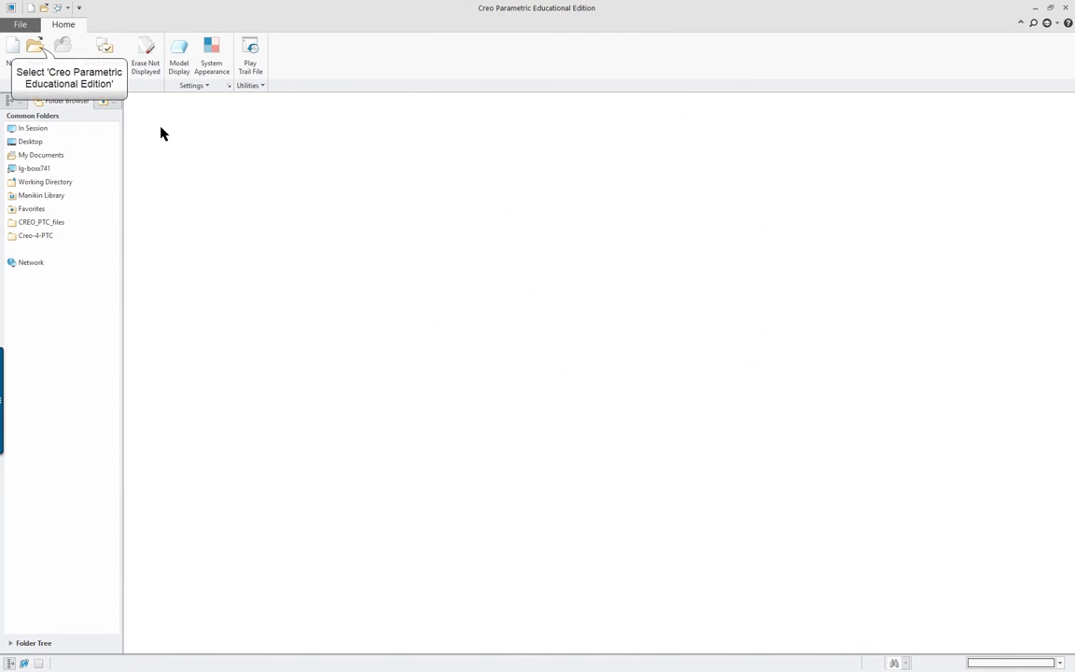
{"action": "left_click", "coordinate": [38, 49]}
{"action": "double_click", "coordinate": [385, 202]}
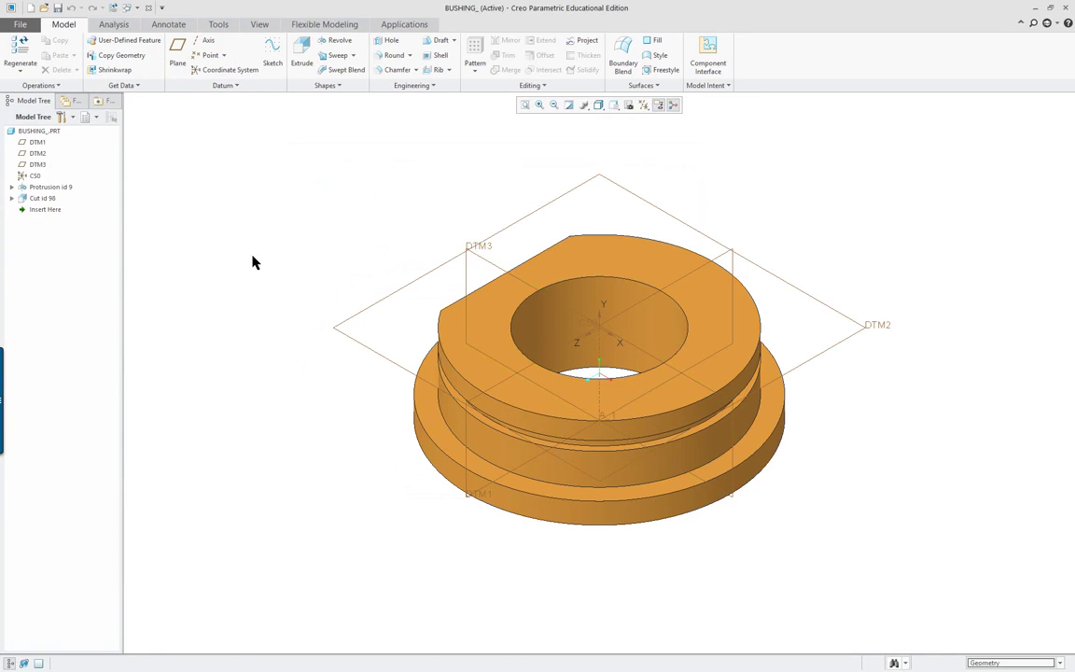
{"action": "left_click", "coordinate": [20, 24]}
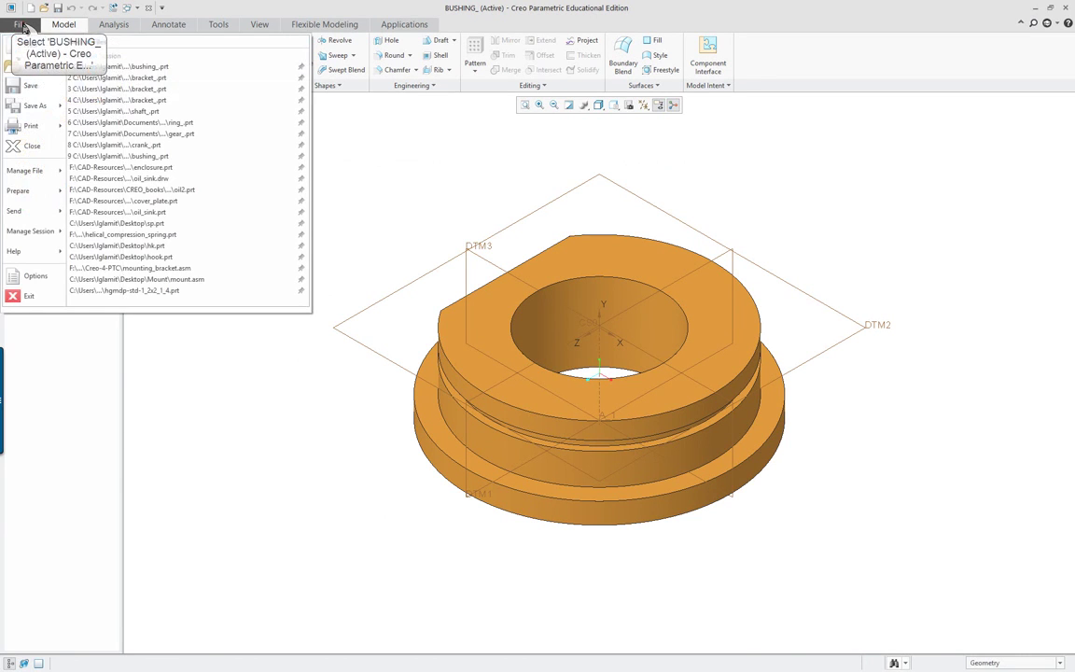
{"action": "mouse_move", "coordinate": [40, 203]}
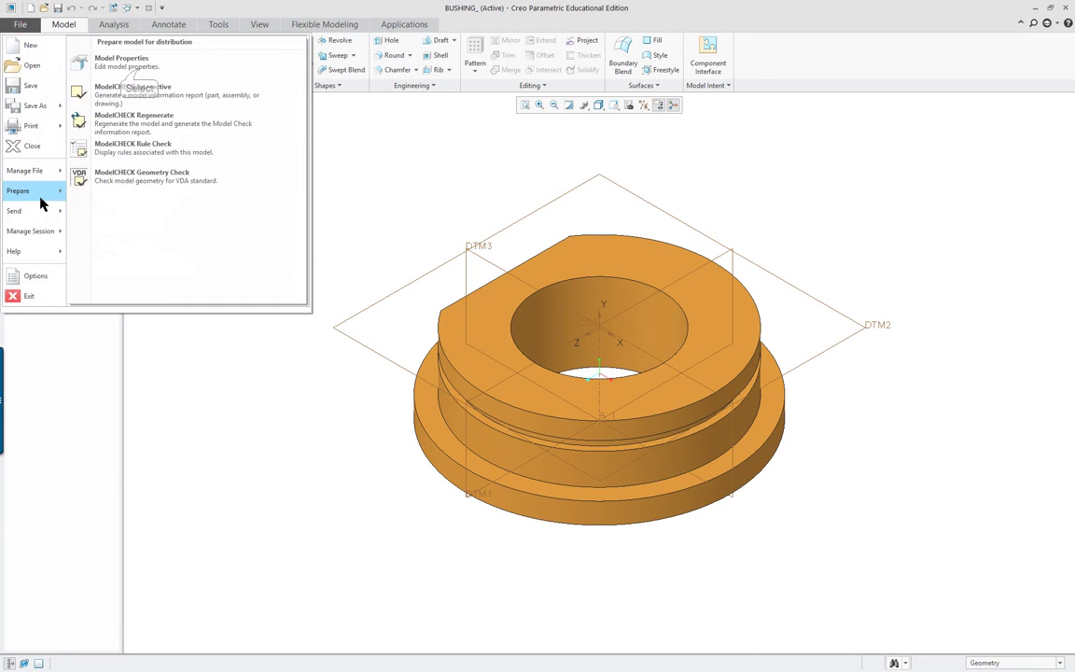
{"action": "left_click", "coordinate": [131, 71]}
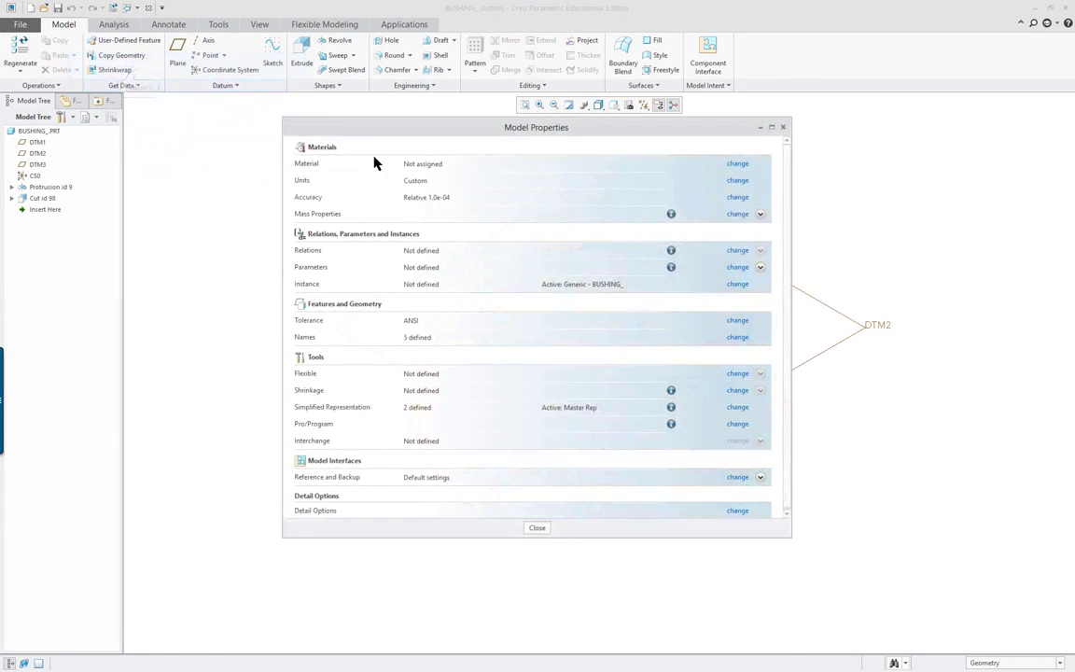
Step: Switch the bushing's units to mmNs, interpreting dimensions, and close the dialogs
{"action": "left_click", "coordinate": [735, 181]}
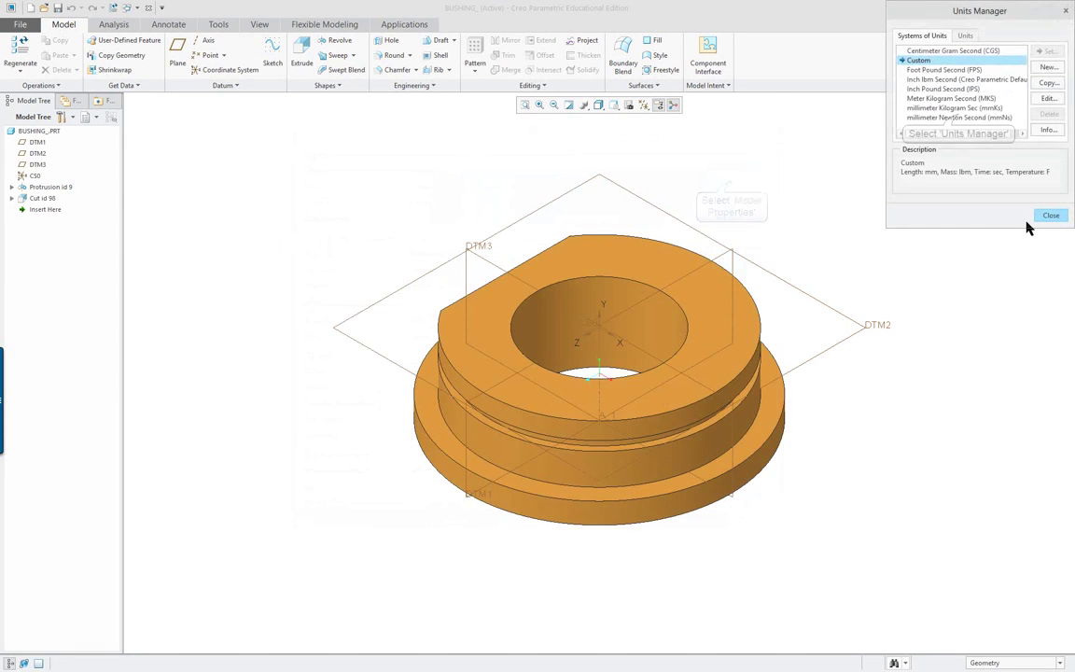
{"action": "left_click", "coordinate": [958, 118]}
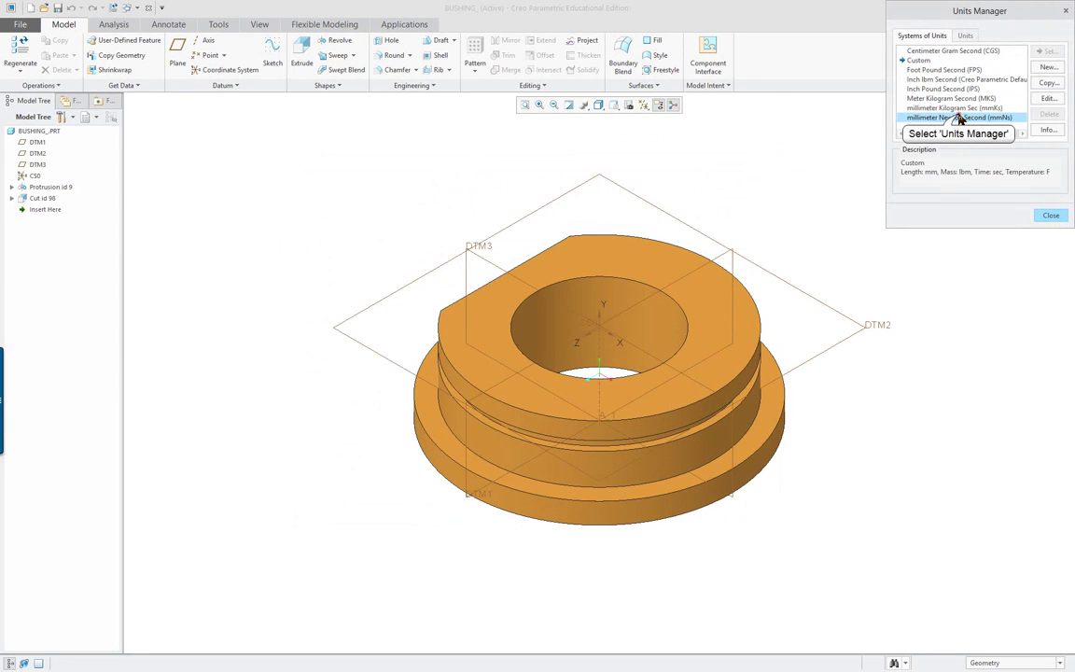
{"action": "left_click", "coordinate": [1047, 53]}
{"action": "left_click", "coordinate": [891, 316]}
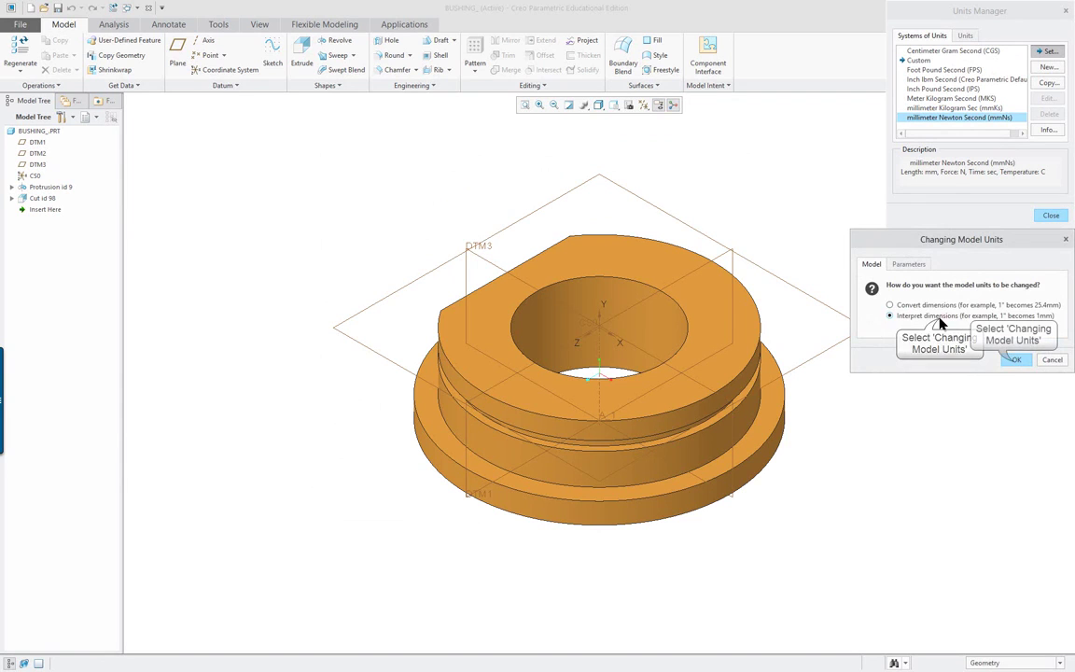
{"action": "left_click", "coordinate": [1015, 361]}
{"action": "left_click", "coordinate": [1049, 217]}
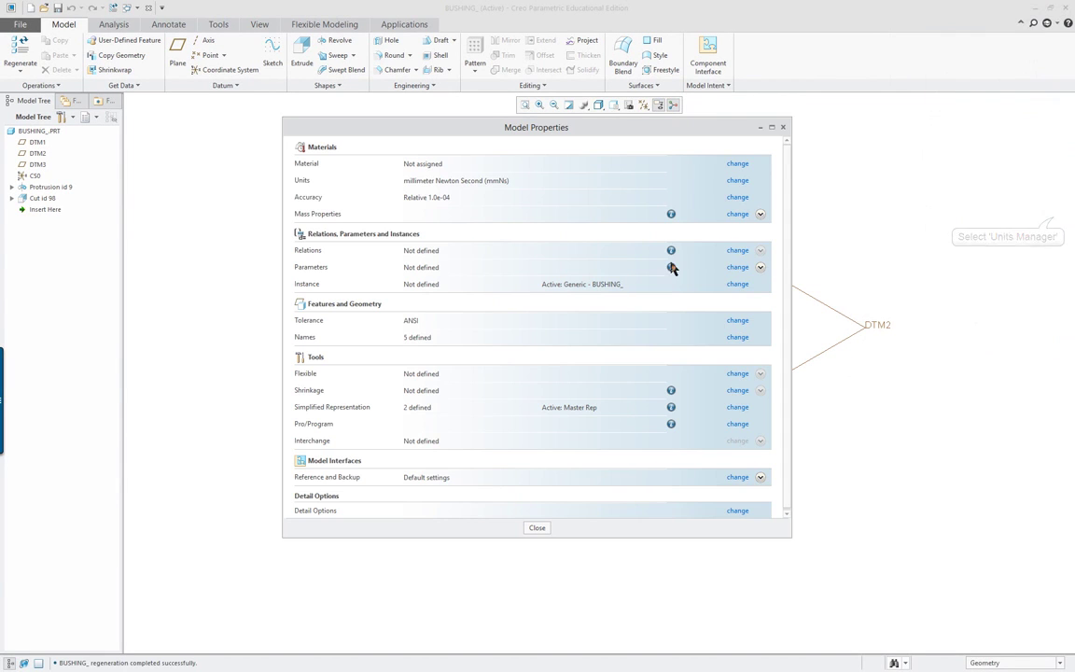
{"action": "left_click", "coordinate": [784, 129]}
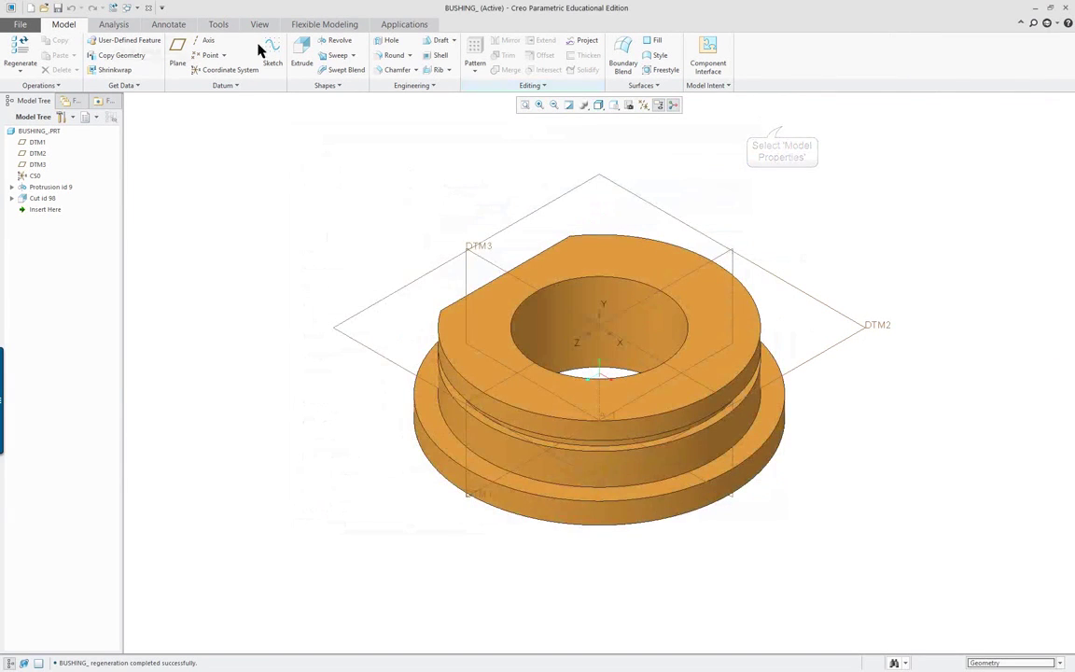
Step: Close the bushing, open crank_.prt, and bring up its Model Properties
{"action": "left_click", "coordinate": [147, 8]}
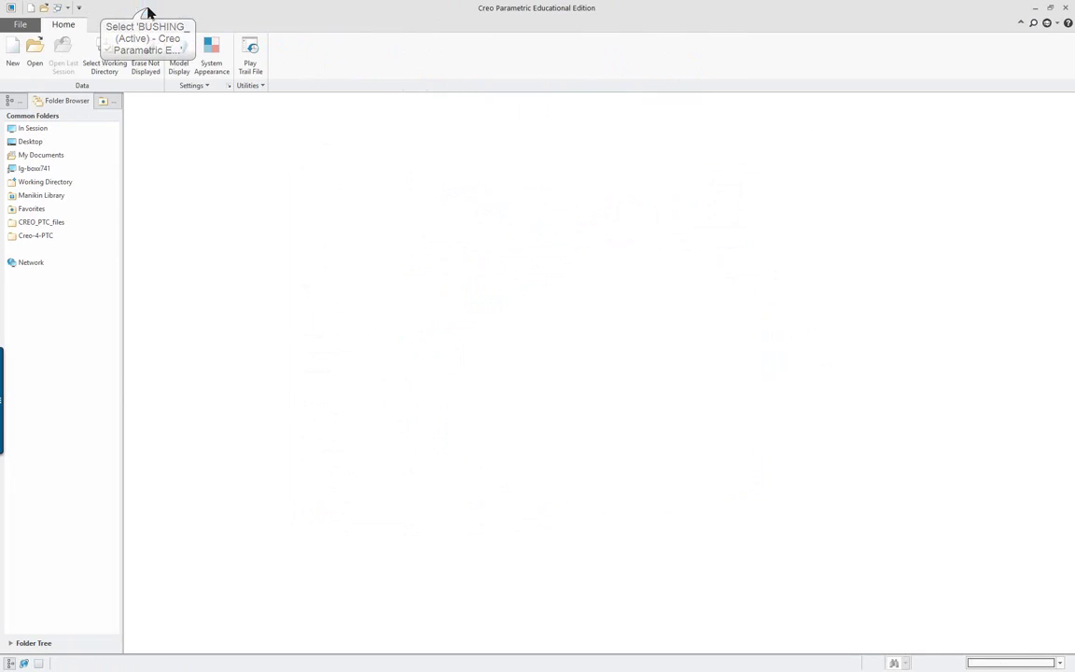
{"action": "left_click", "coordinate": [38, 58]}
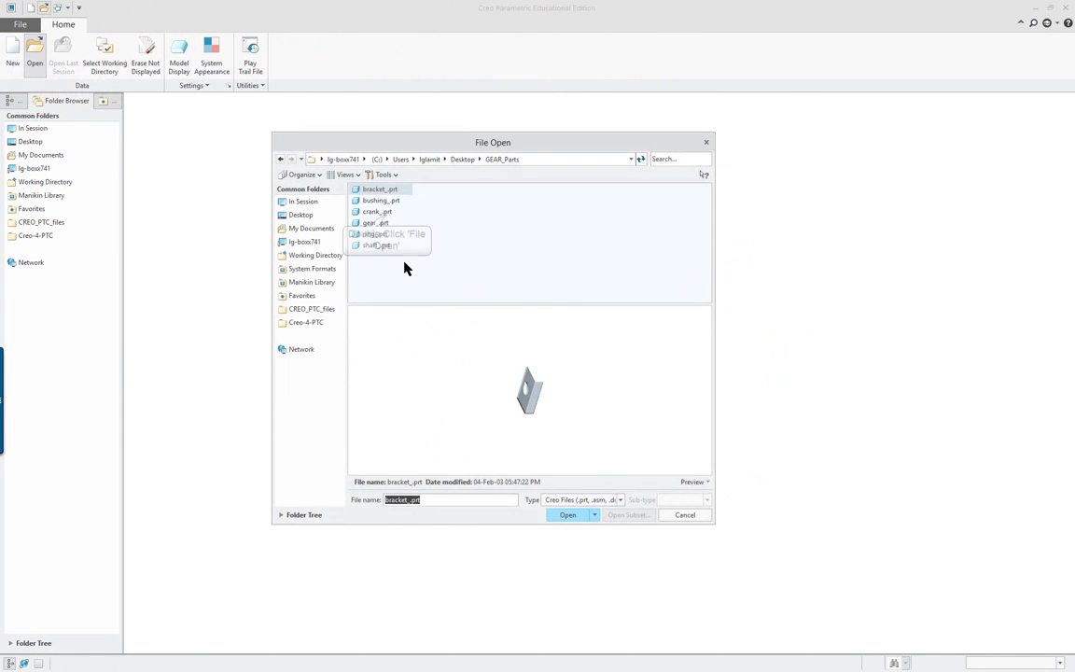
{"action": "double_click", "coordinate": [383, 213]}
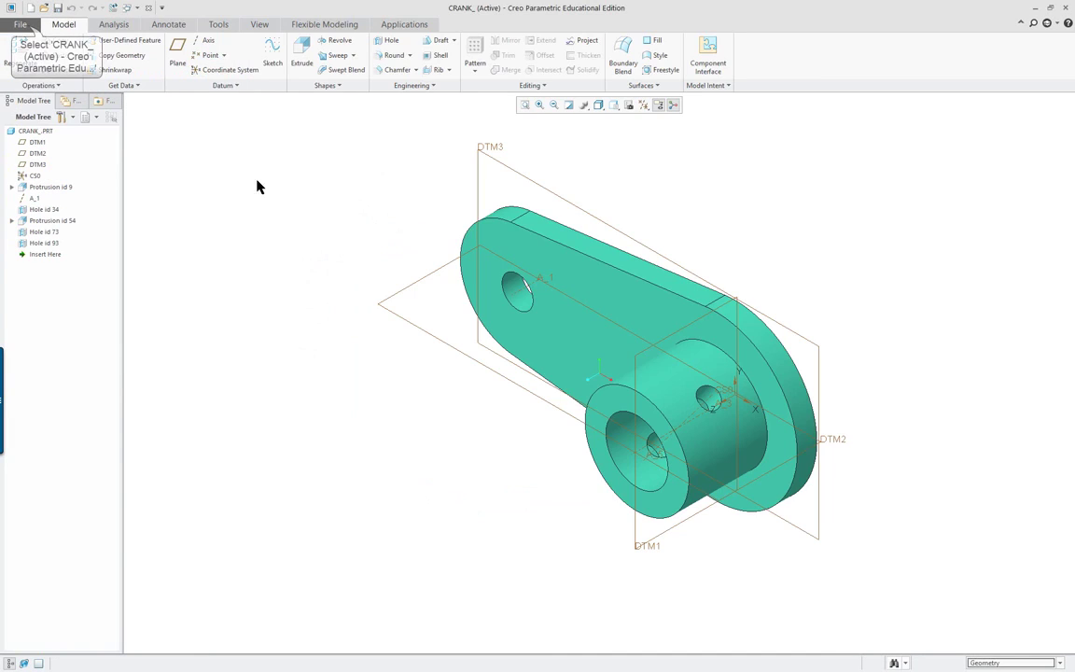
{"action": "left_click", "coordinate": [25, 27]}
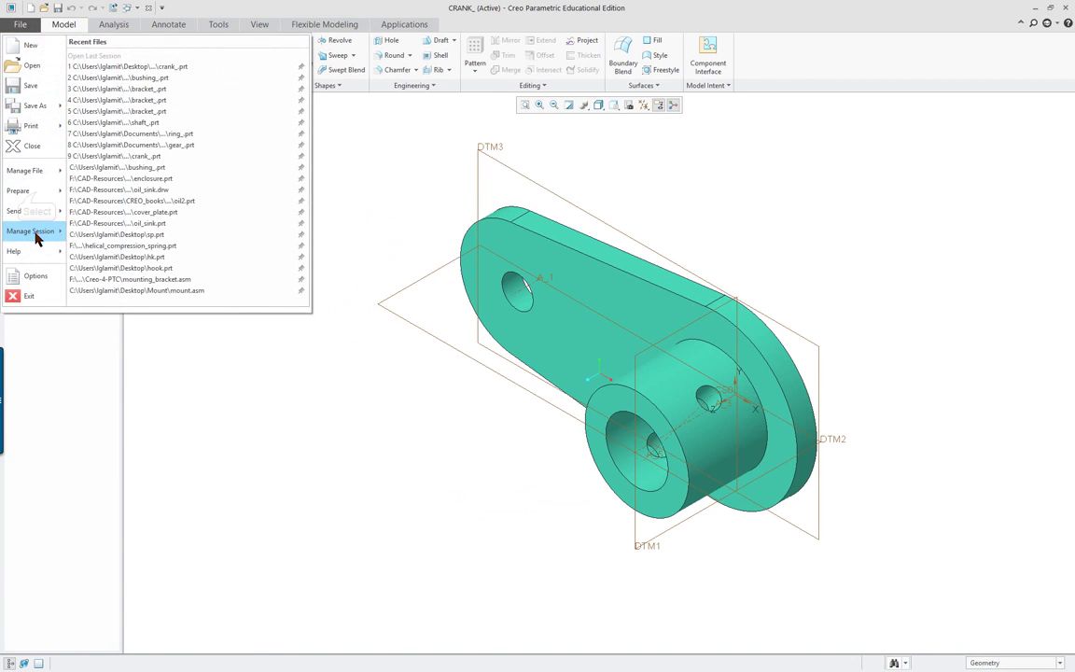
{"action": "mouse_move", "coordinate": [37, 192]}
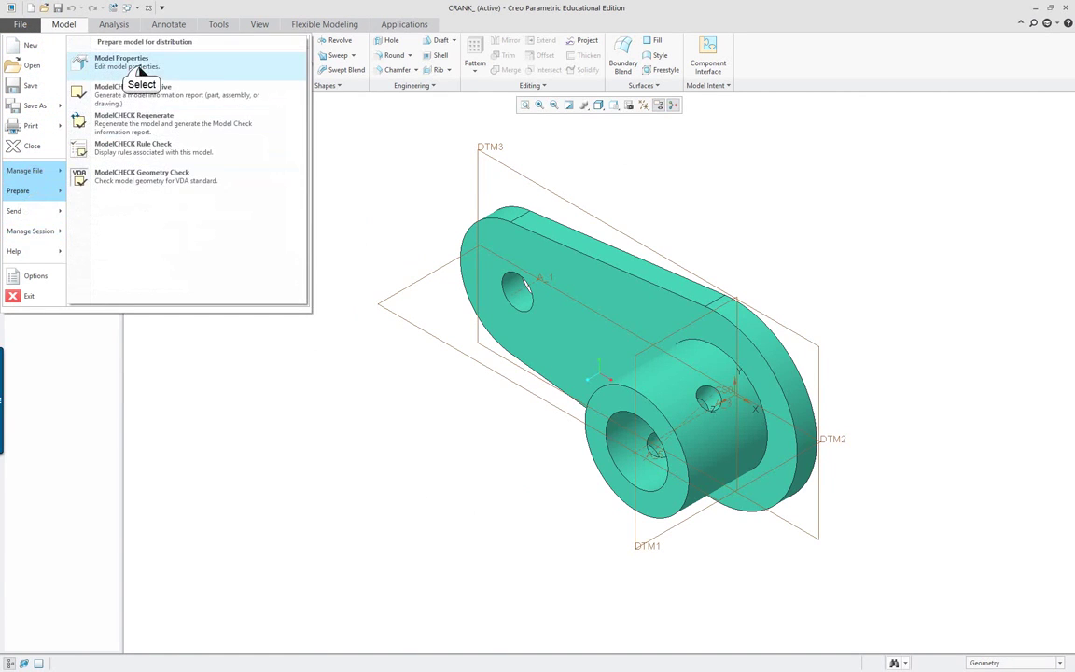
{"action": "left_click", "coordinate": [131, 64]}
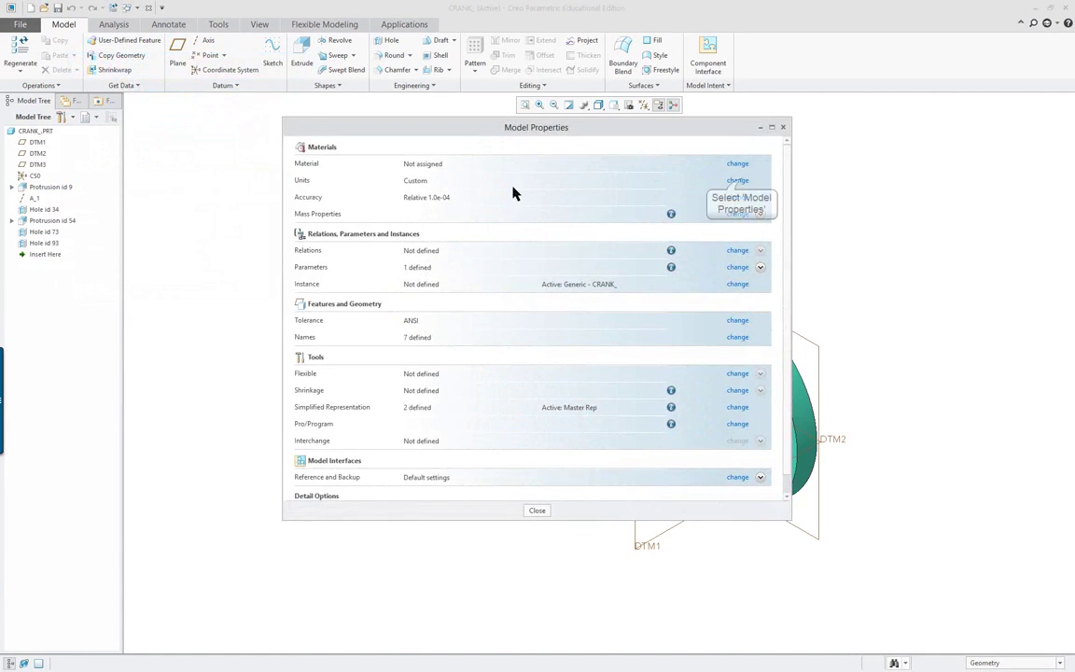
Step: Switch the crank's units to mmNs, interpreting dimensions, and close the dialogs
{"action": "left_click", "coordinate": [737, 181]}
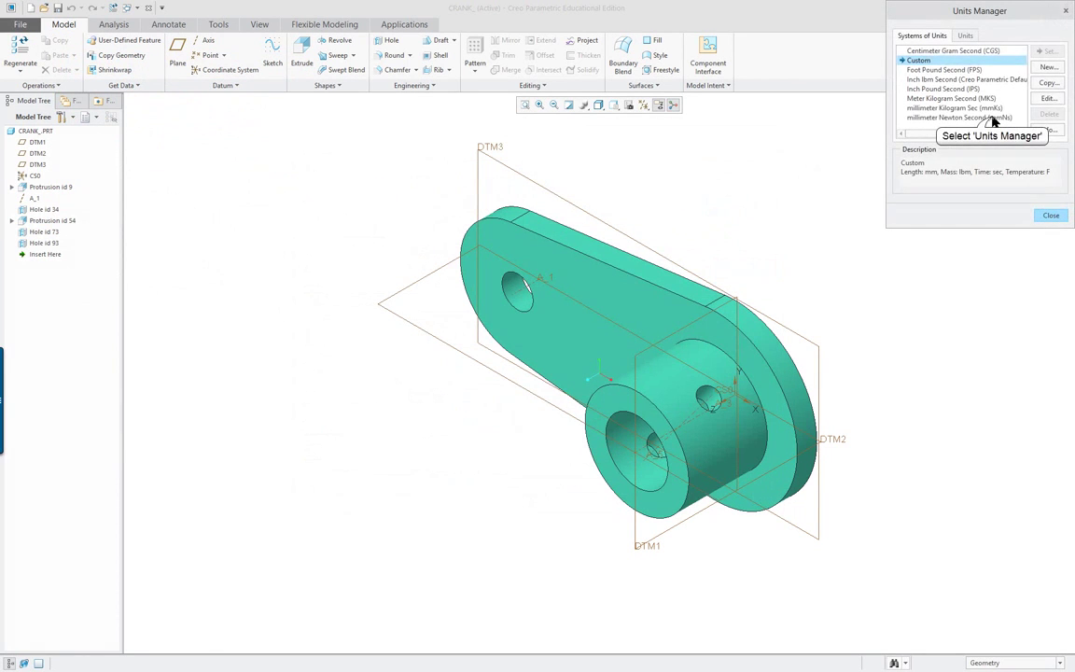
{"action": "left_click", "coordinate": [991, 118]}
{"action": "left_click", "coordinate": [1051, 53]}
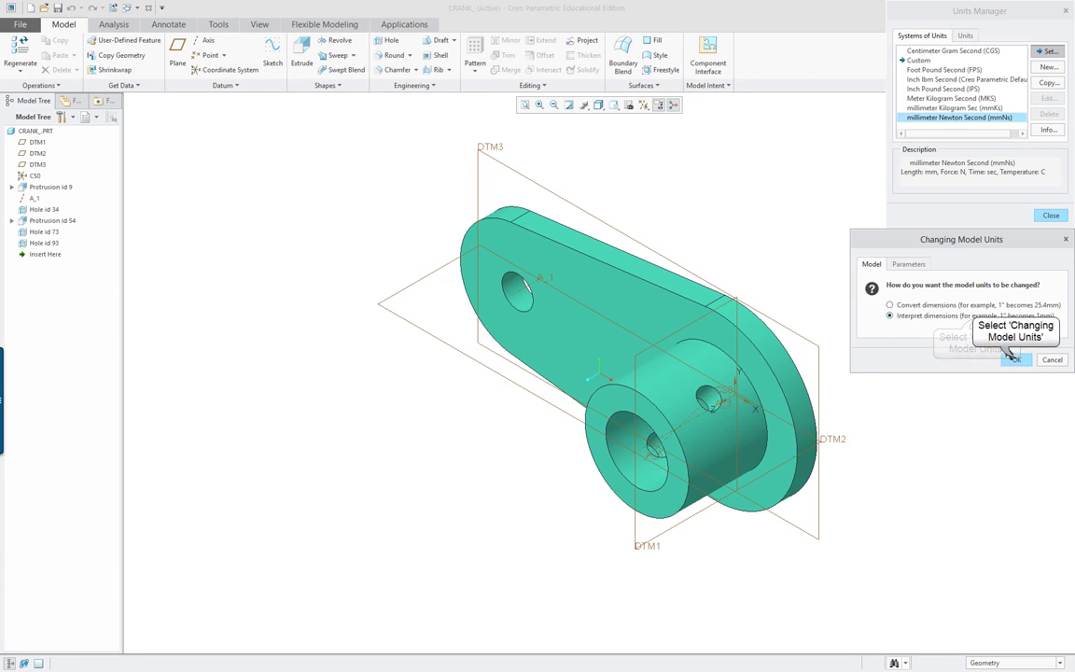
{"action": "left_click", "coordinate": [1016, 360]}
{"action": "left_click", "coordinate": [1055, 217]}
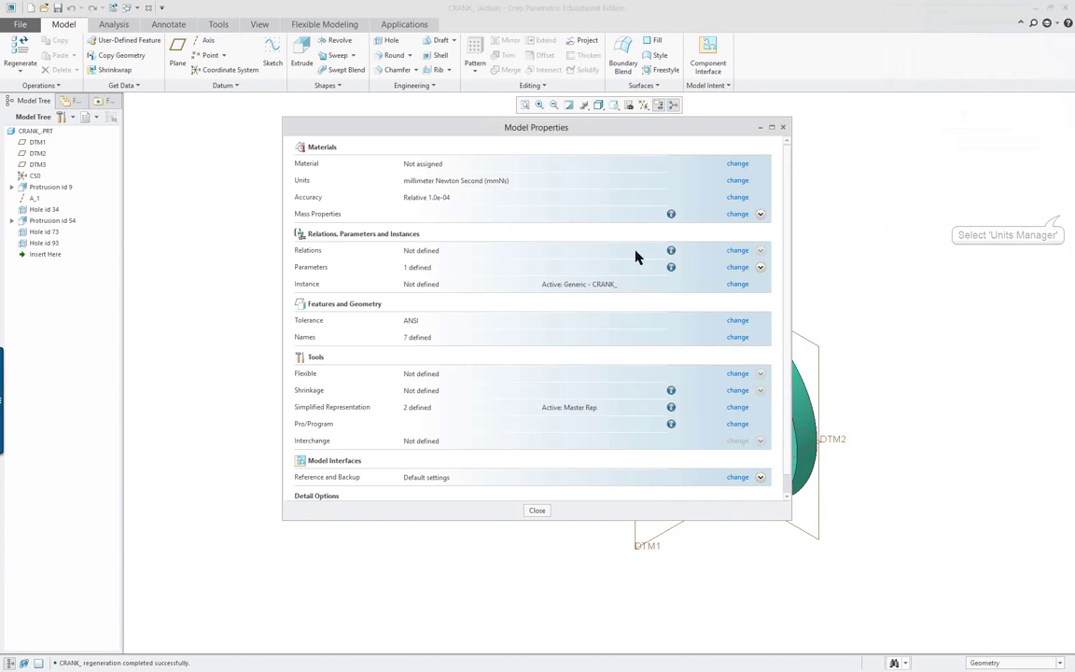
{"action": "left_click", "coordinate": [532, 512]}
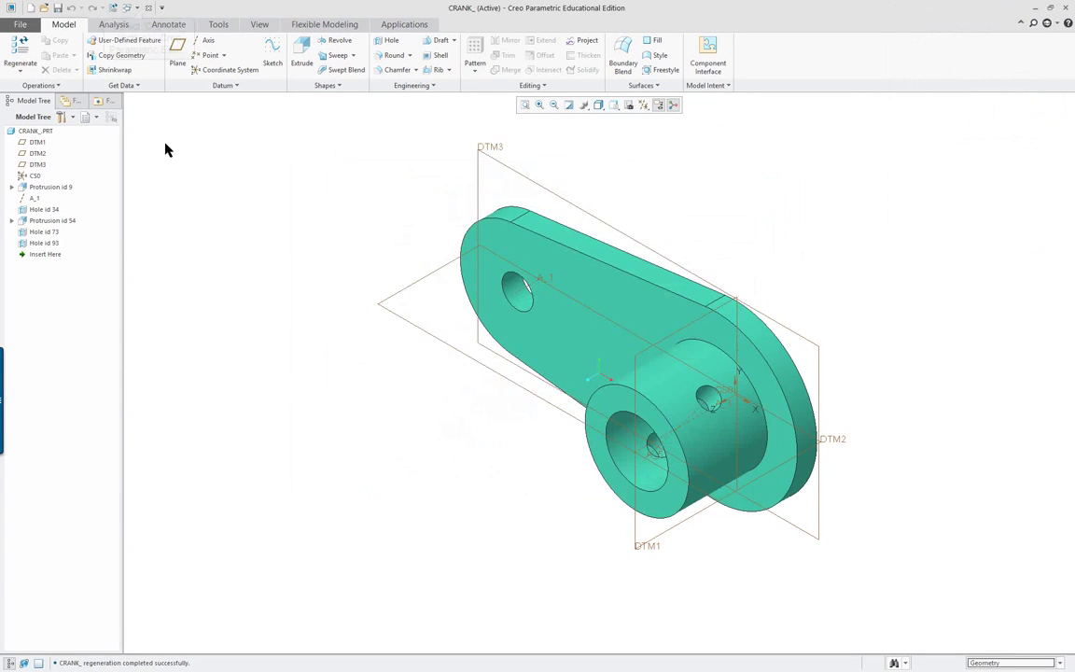
Step: Close the crank, open gear_.prt, and bring up its Model Properties
{"action": "left_click", "coordinate": [149, 12]}
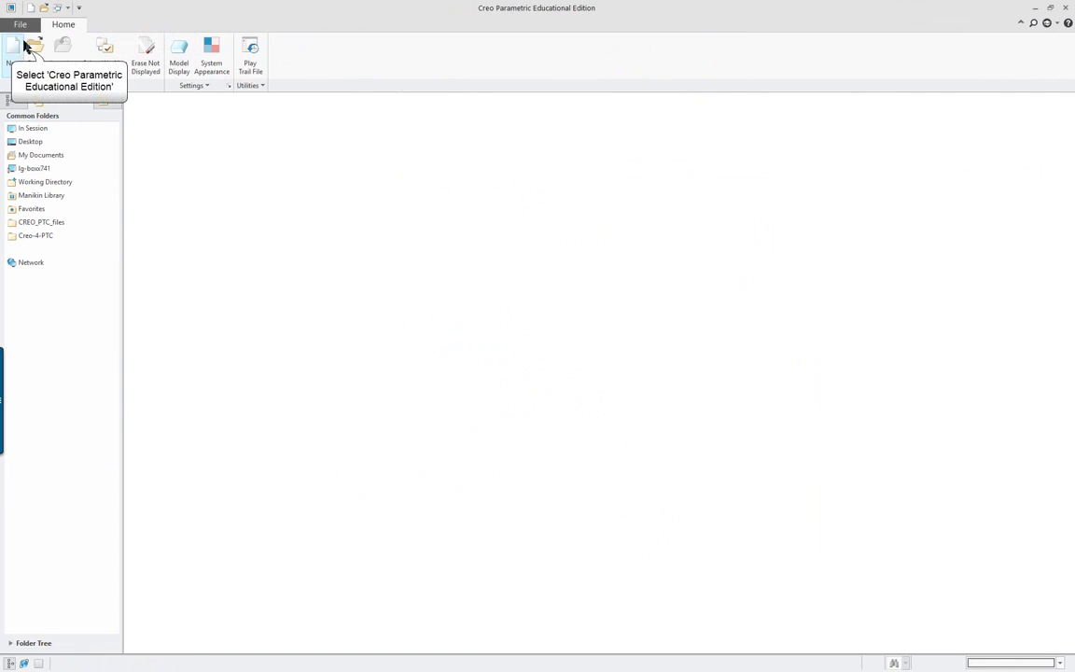
{"action": "left_click", "coordinate": [32, 48]}
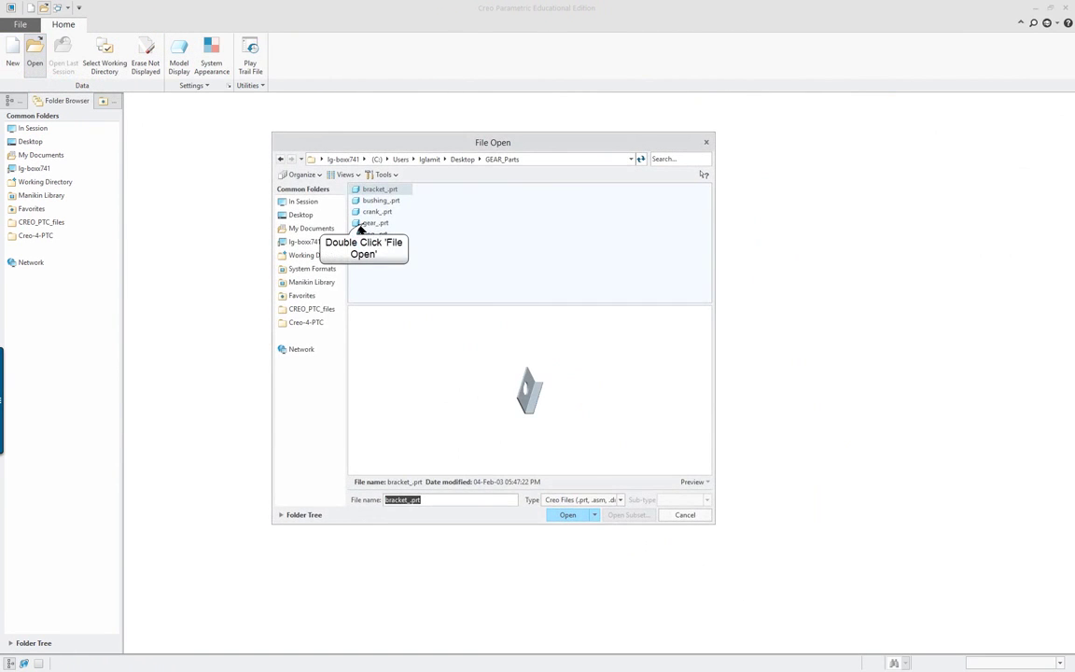
{"action": "left_click", "coordinate": [366, 224]}
{"action": "double_click", "coordinate": [366, 224]}
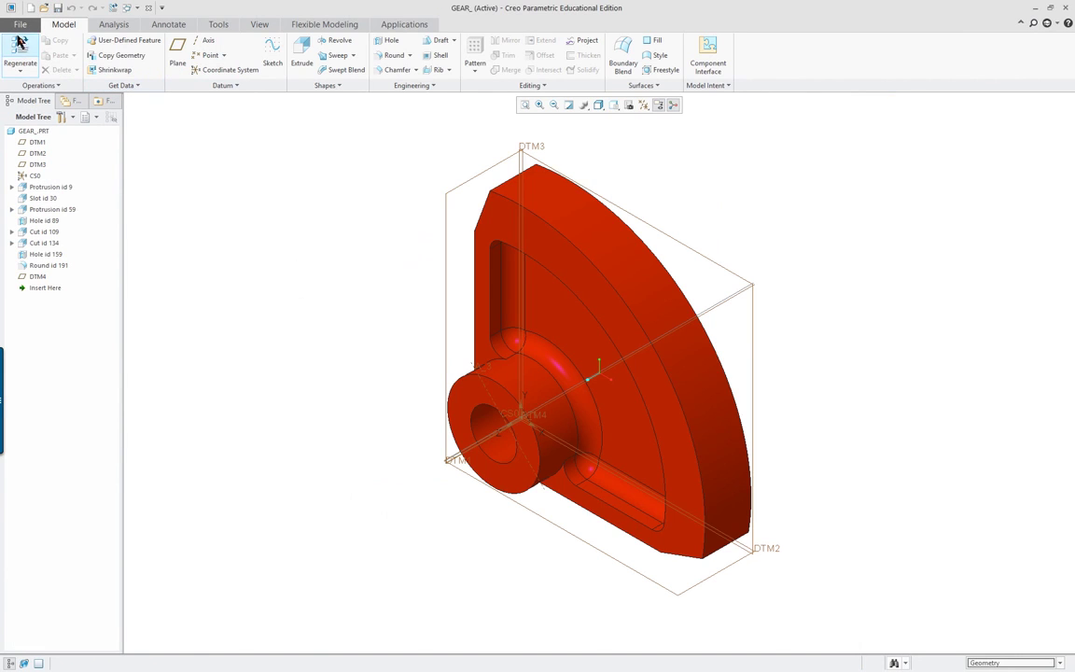
{"action": "left_click", "coordinate": [18, 26]}
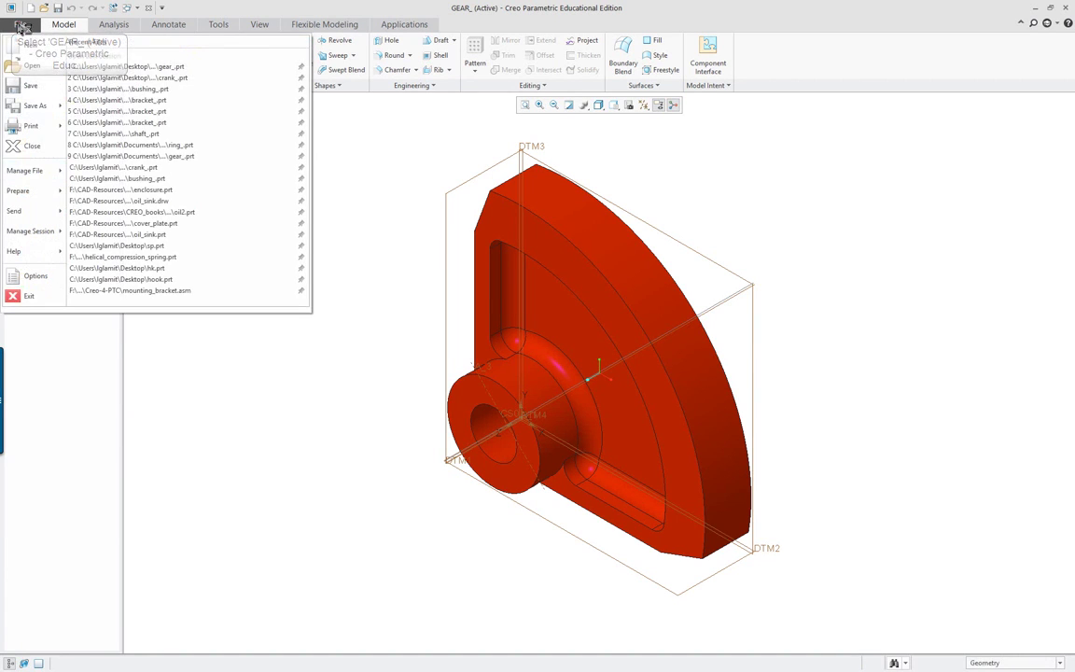
{"action": "mouse_move", "coordinate": [29, 171]}
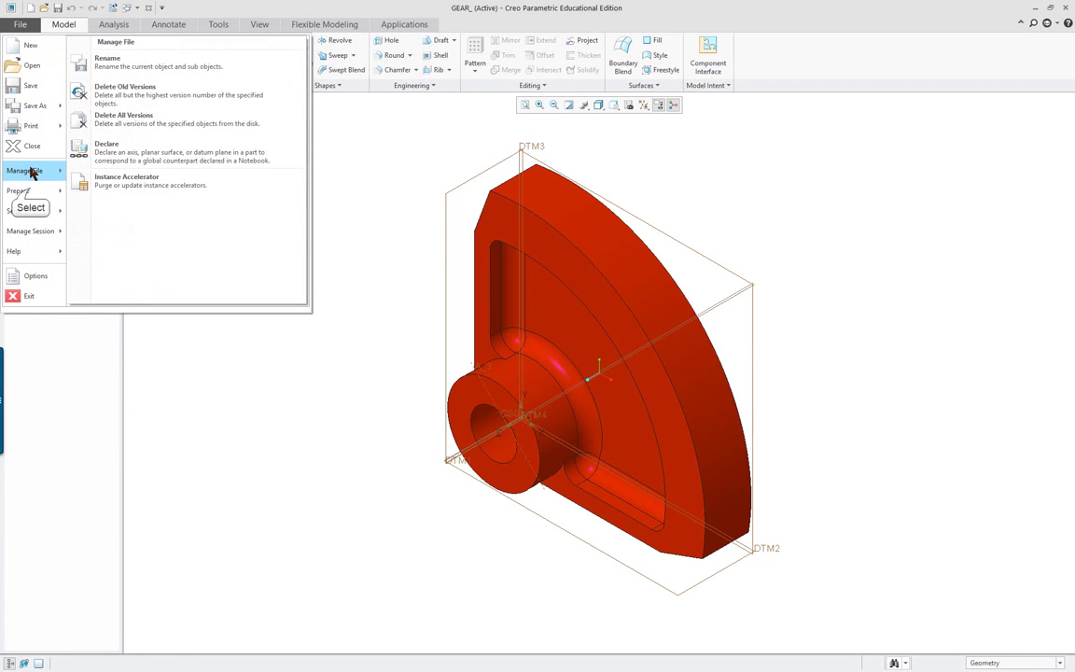
{"action": "mouse_move", "coordinate": [33, 192]}
{"action": "left_click", "coordinate": [131, 75]}
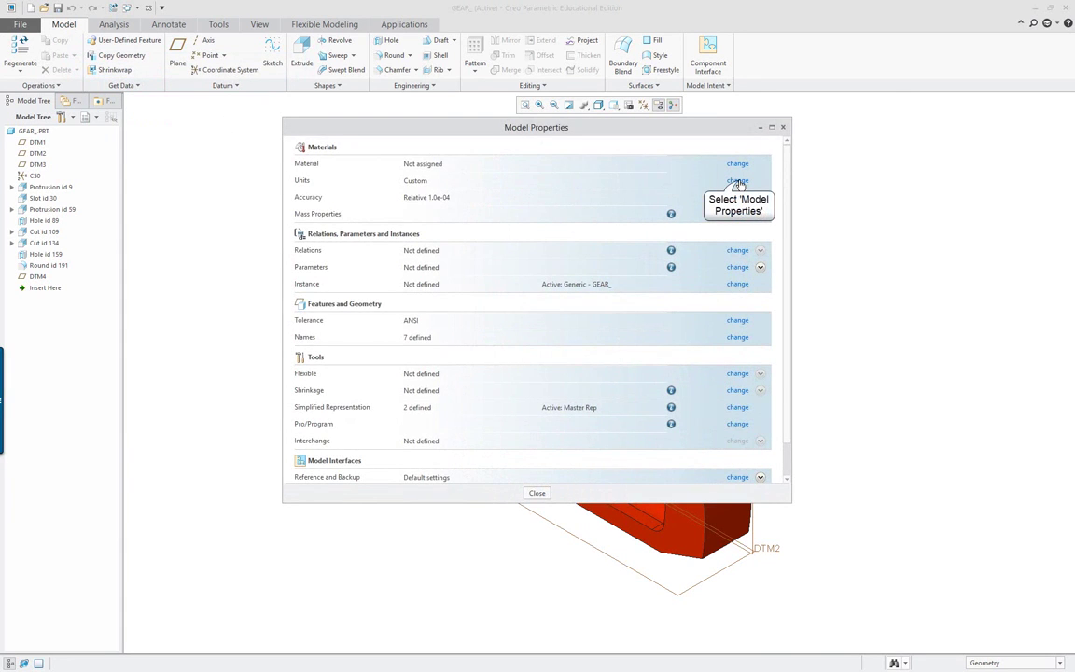
Step: Switch the gear's units to mmNs, interpreting dimensions, and close the dialogs
{"action": "left_click", "coordinate": [738, 181]}
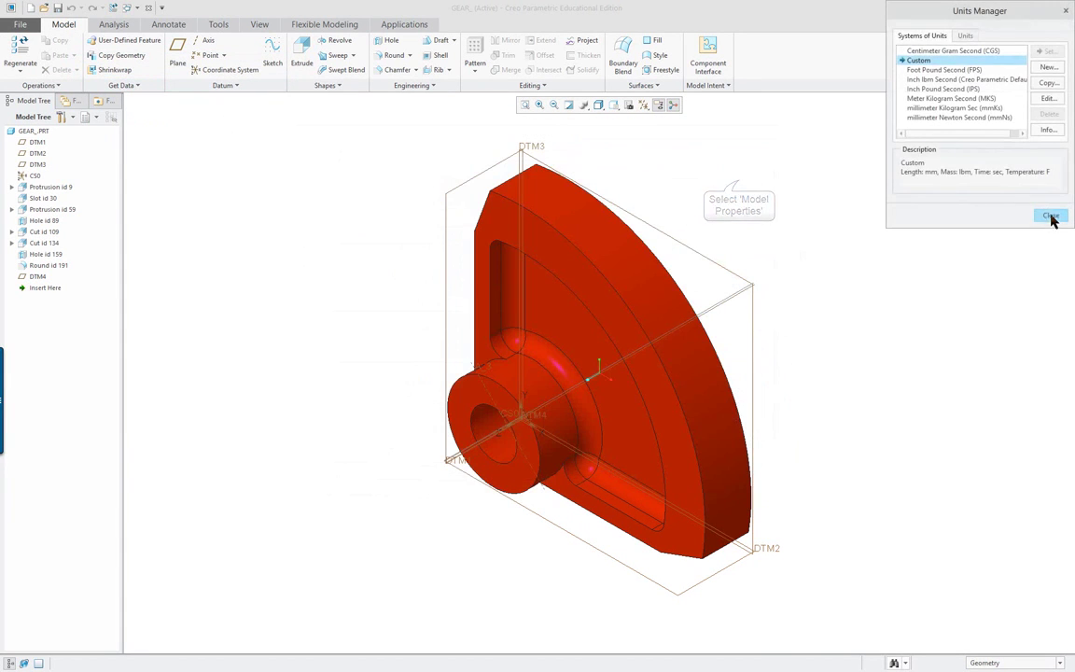
{"action": "left_click", "coordinate": [946, 118]}
{"action": "left_click", "coordinate": [1047, 50]}
{"action": "left_click", "coordinate": [892, 315]}
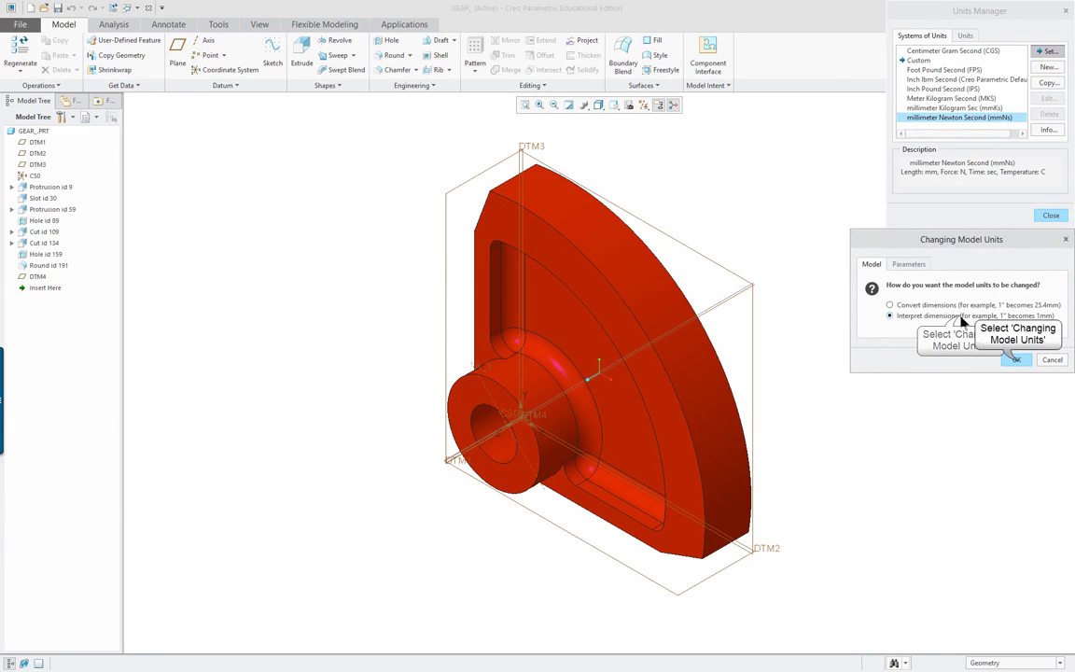
{"action": "left_click", "coordinate": [1016, 360]}
{"action": "left_click", "coordinate": [1051, 215]}
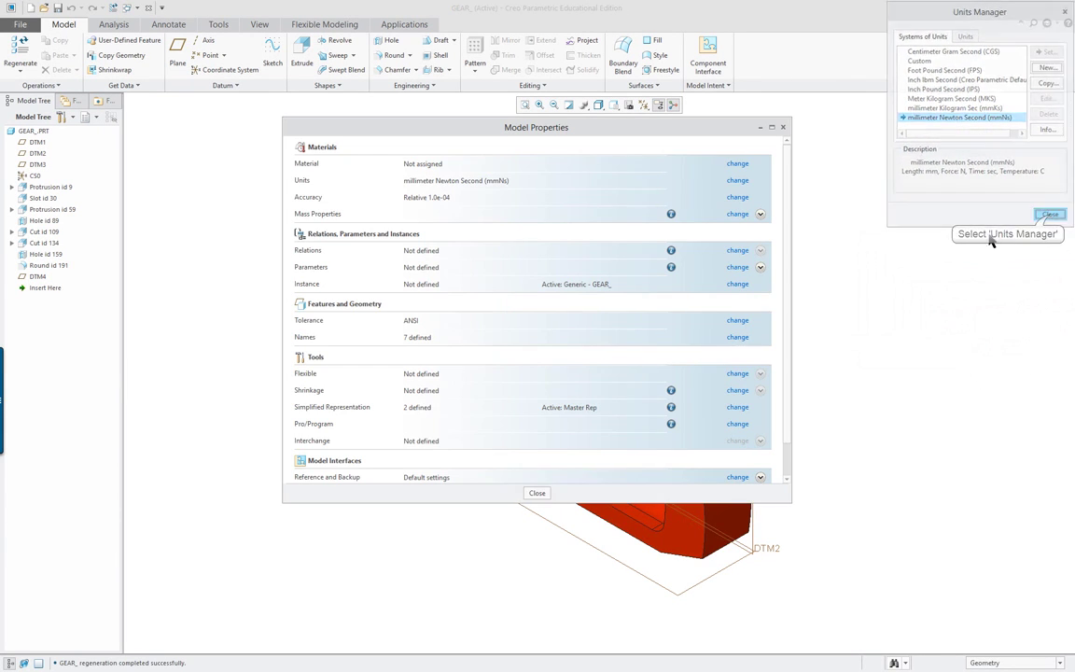
{"action": "left_click", "coordinate": [538, 494]}
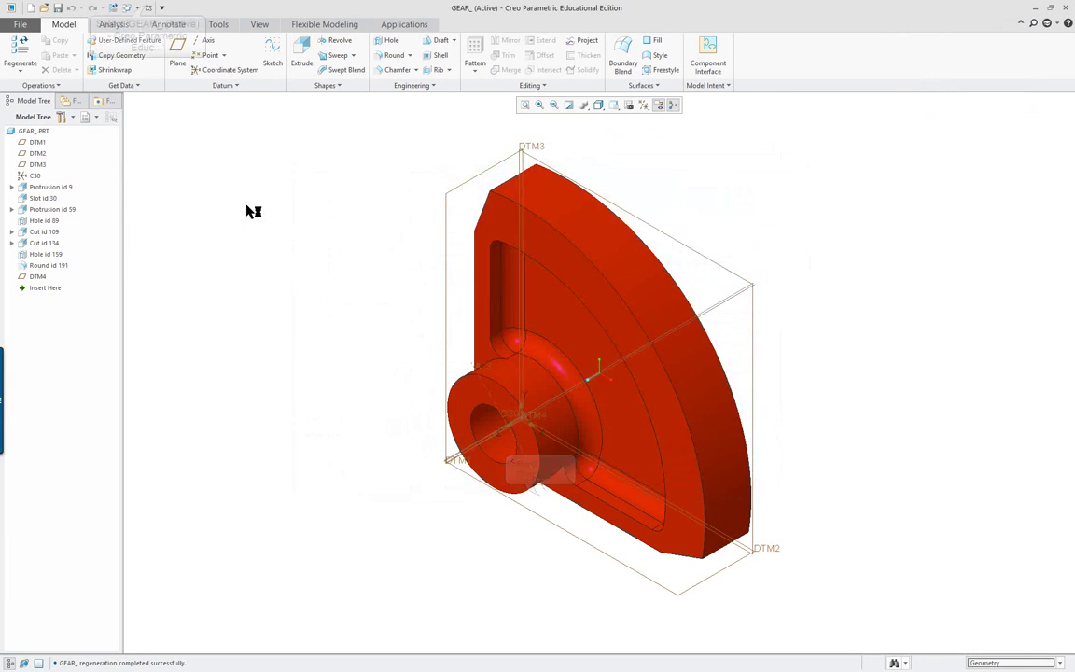
Step: Close the gear, open ring_.prt, and bring up its Model Properties
{"action": "left_click", "coordinate": [147, 8]}
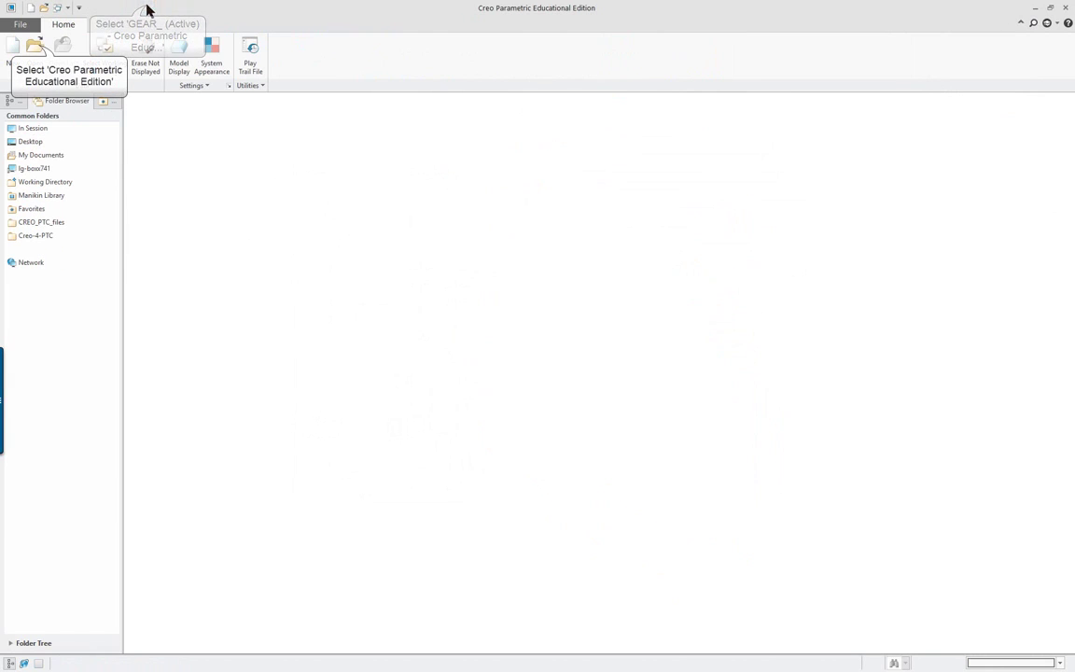
{"action": "left_click", "coordinate": [34, 47]}
{"action": "double_click", "coordinate": [382, 234]}
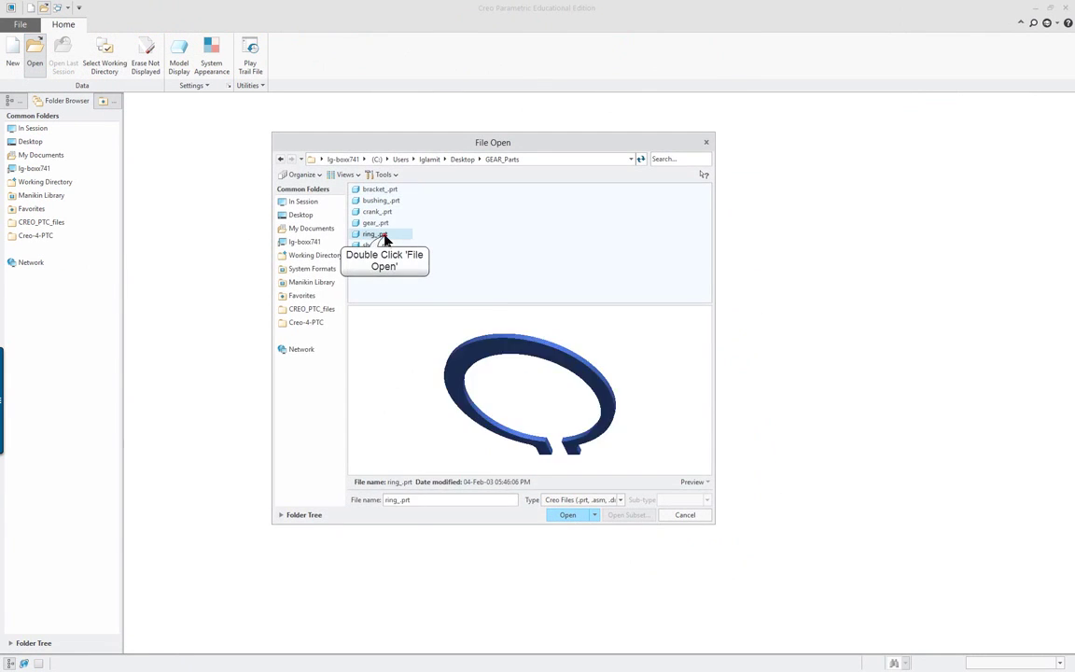
{"action": "left_click", "coordinate": [20, 26]}
{"action": "mouse_move", "coordinate": [21, 191]}
{"action": "left_click", "coordinate": [99, 63]}
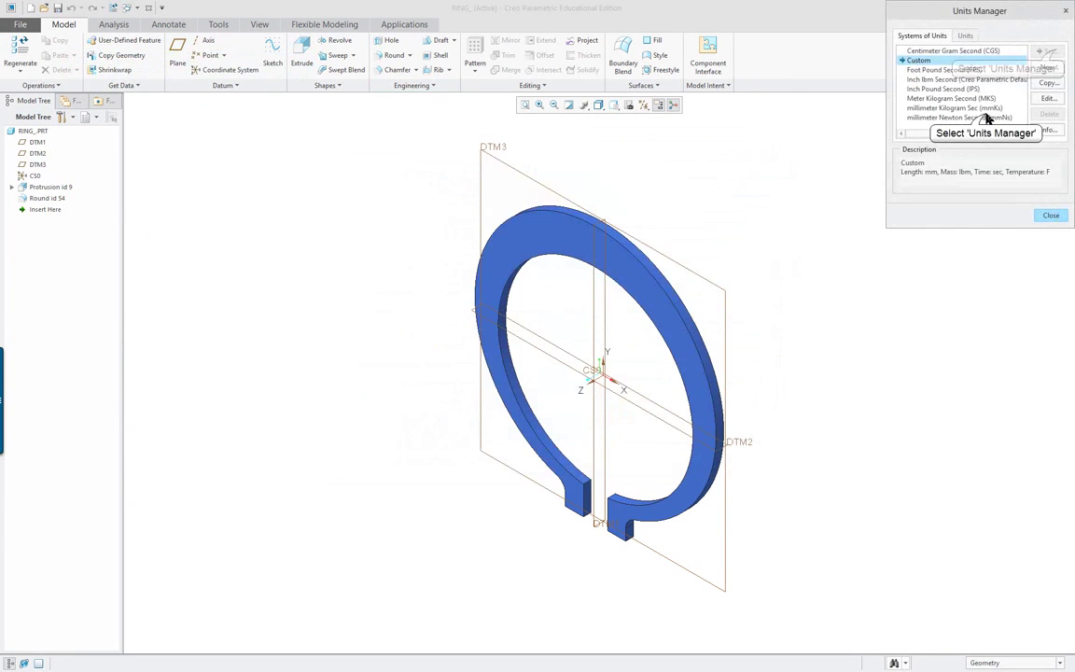
Step: Set the ring's units to mmNs, interpreting dimensions, then close the dialogs and the ring window
{"action": "left_click", "coordinate": [980, 117]}
{"action": "left_click", "coordinate": [1053, 52]}
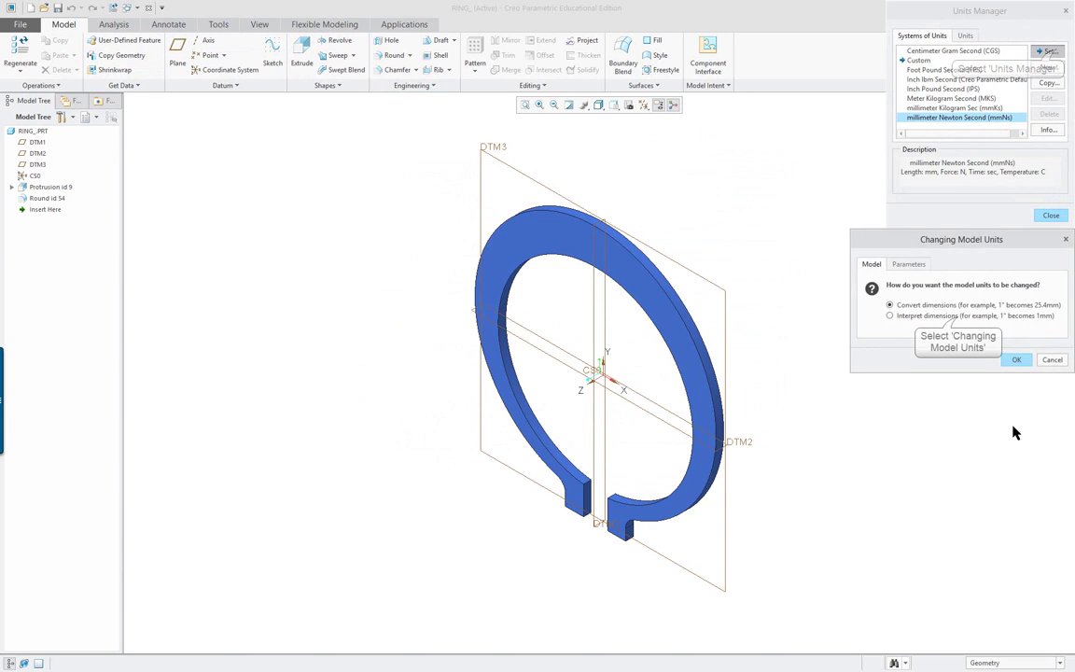
{"action": "left_click", "coordinate": [890, 316]}
{"action": "left_click", "coordinate": [1016, 360]}
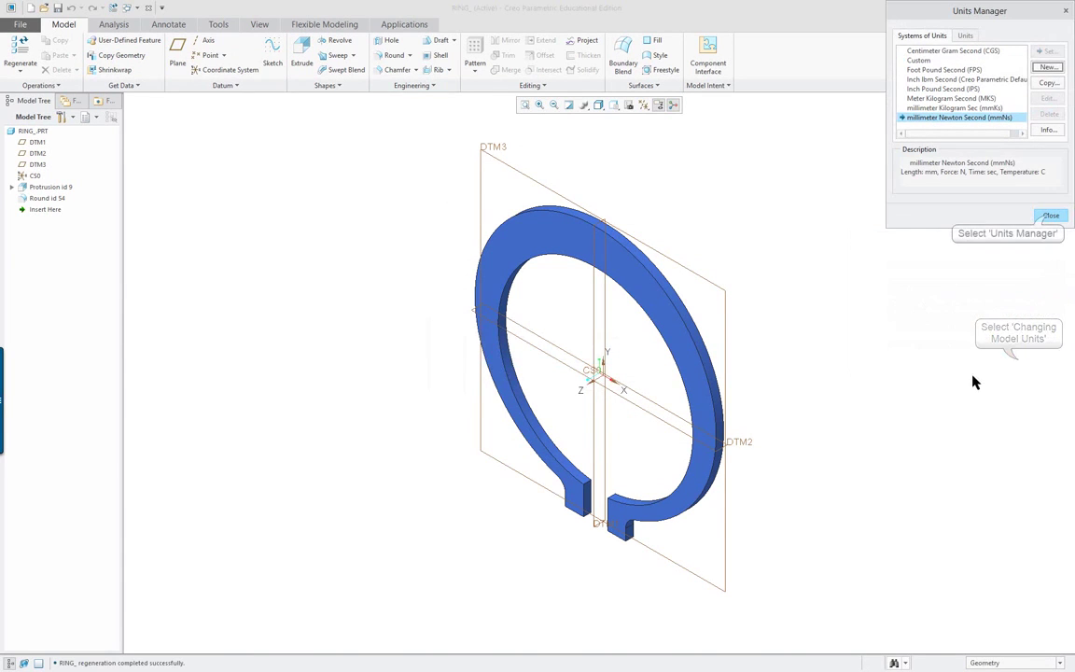
{"action": "left_click", "coordinate": [1051, 216]}
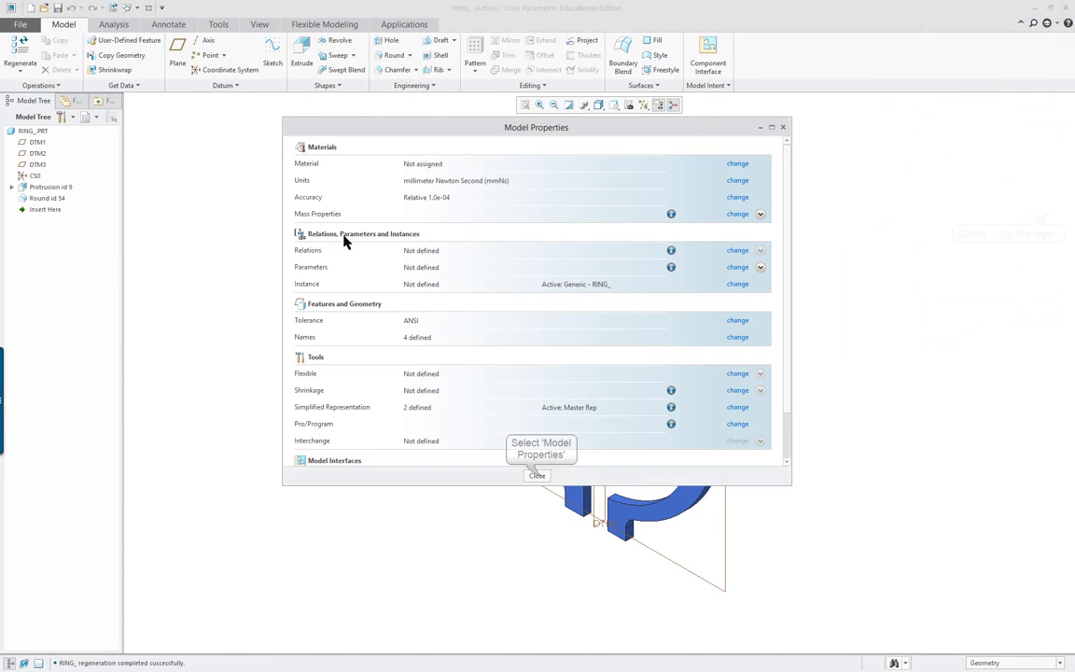
{"action": "left_click", "coordinate": [537, 476]}
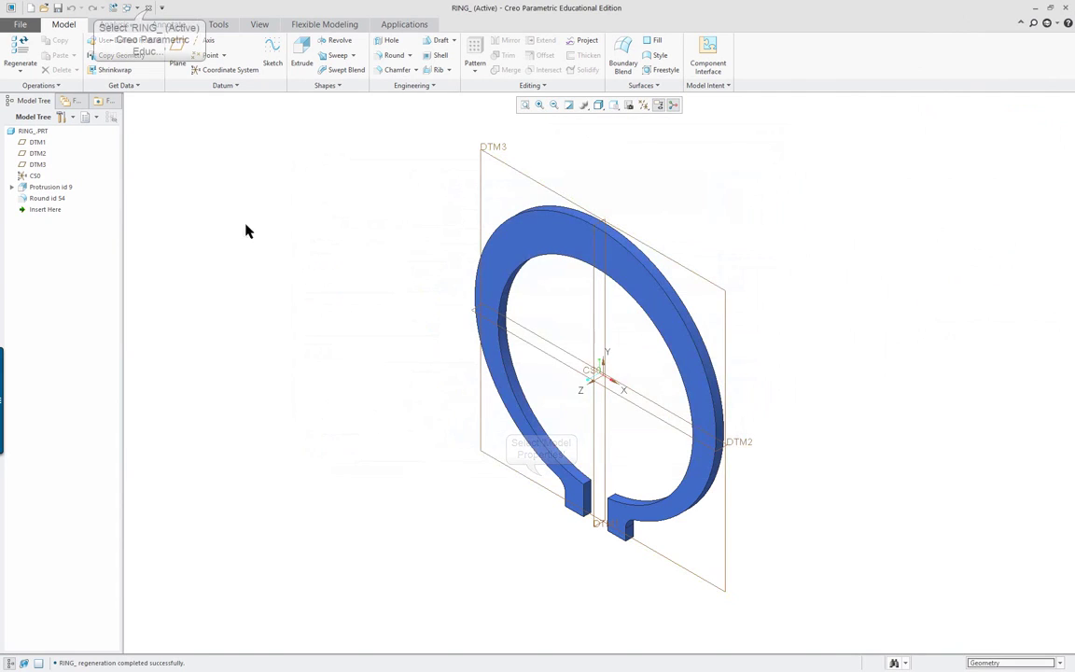
{"action": "left_click", "coordinate": [148, 9]}
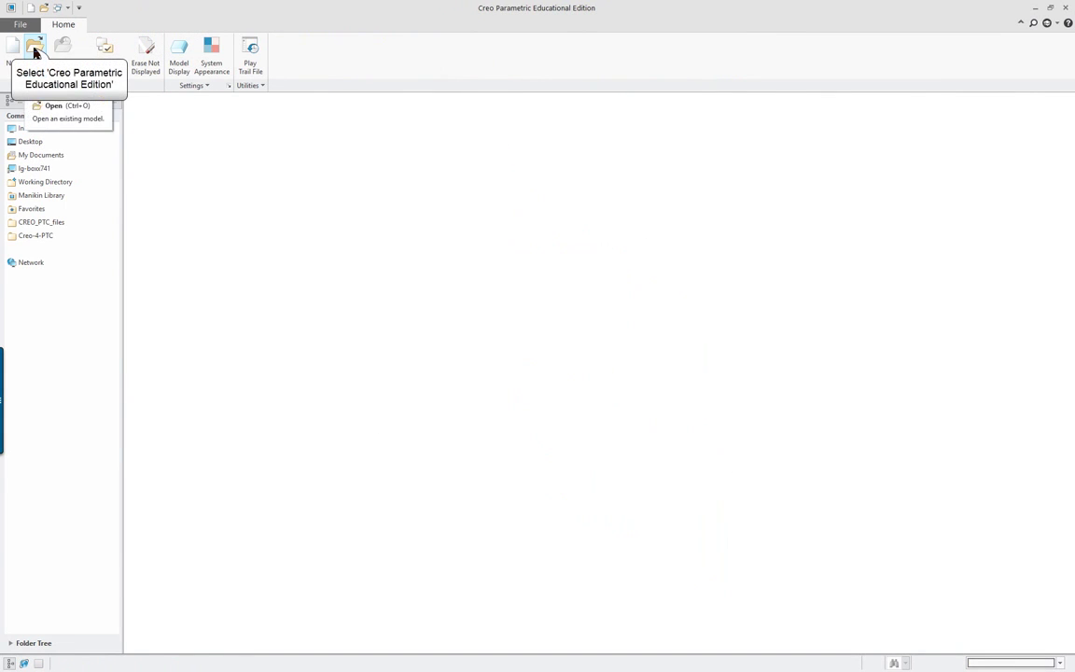
Step: Open shaft_.prt and bring up its Model Properties
{"action": "left_click", "coordinate": [35, 47]}
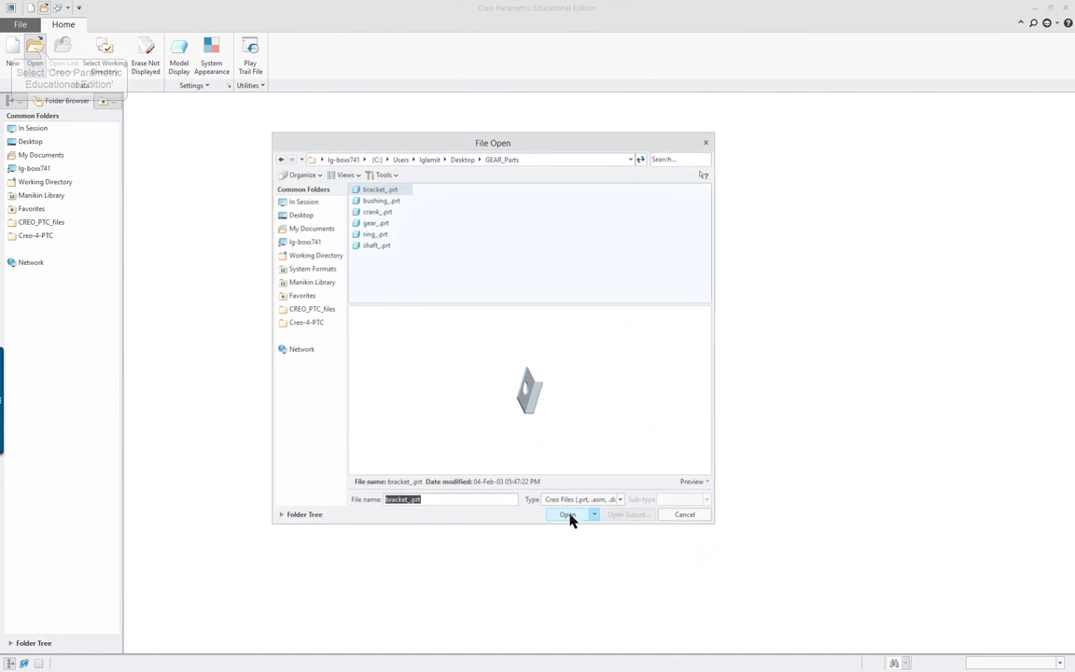
{"action": "left_click", "coordinate": [370, 246]}
{"action": "double_click", "coordinate": [371, 245]}
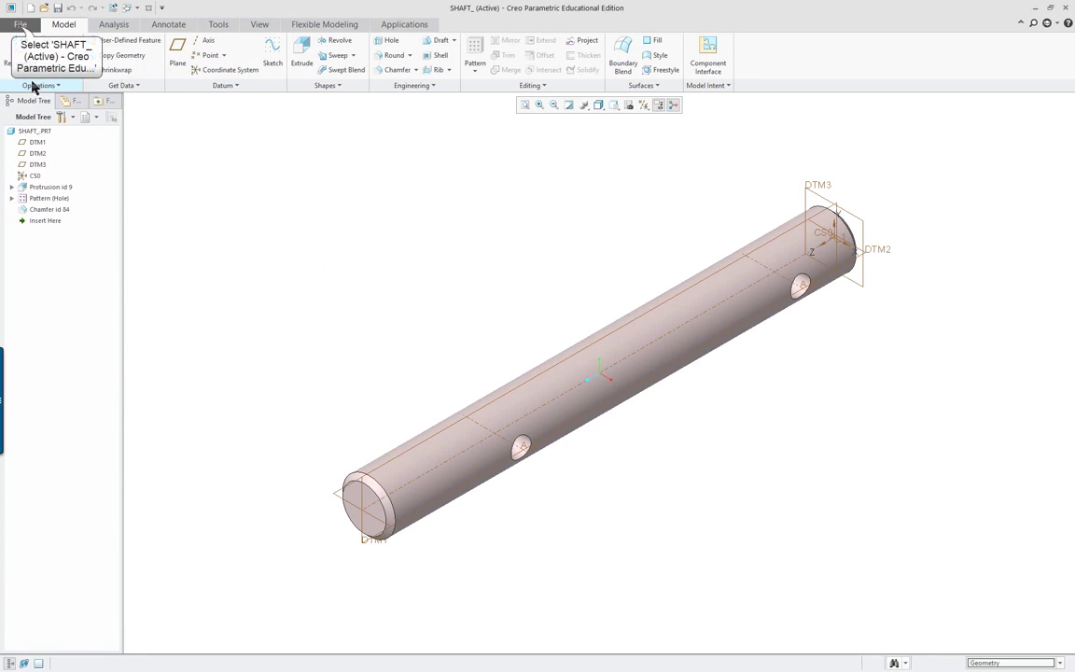
{"action": "left_click", "coordinate": [19, 26]}
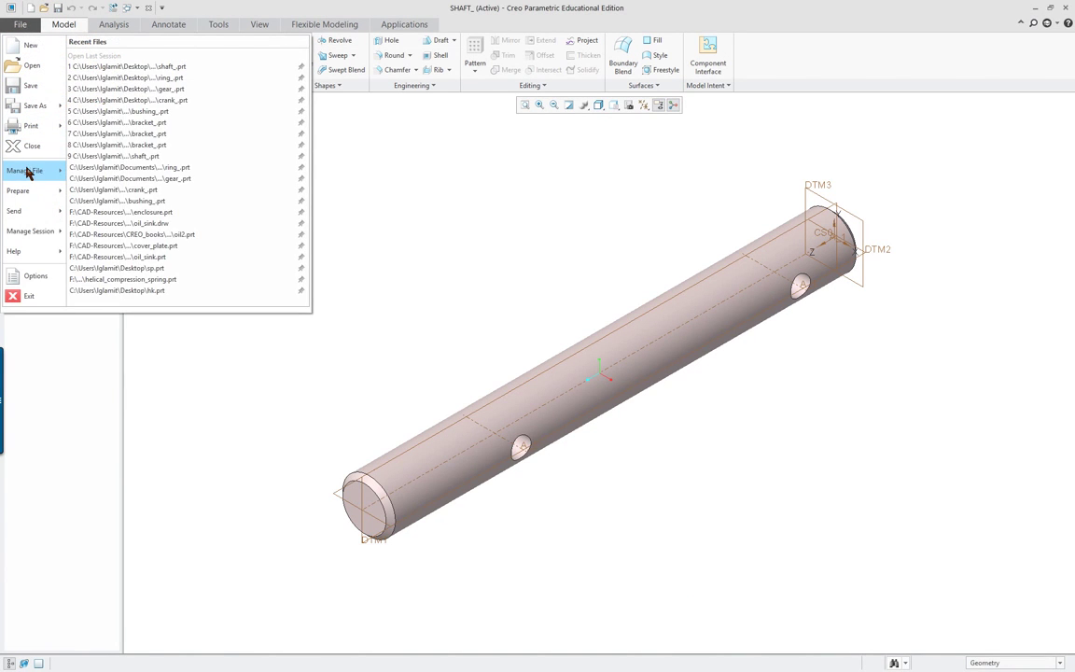
{"action": "mouse_move", "coordinate": [28, 172]}
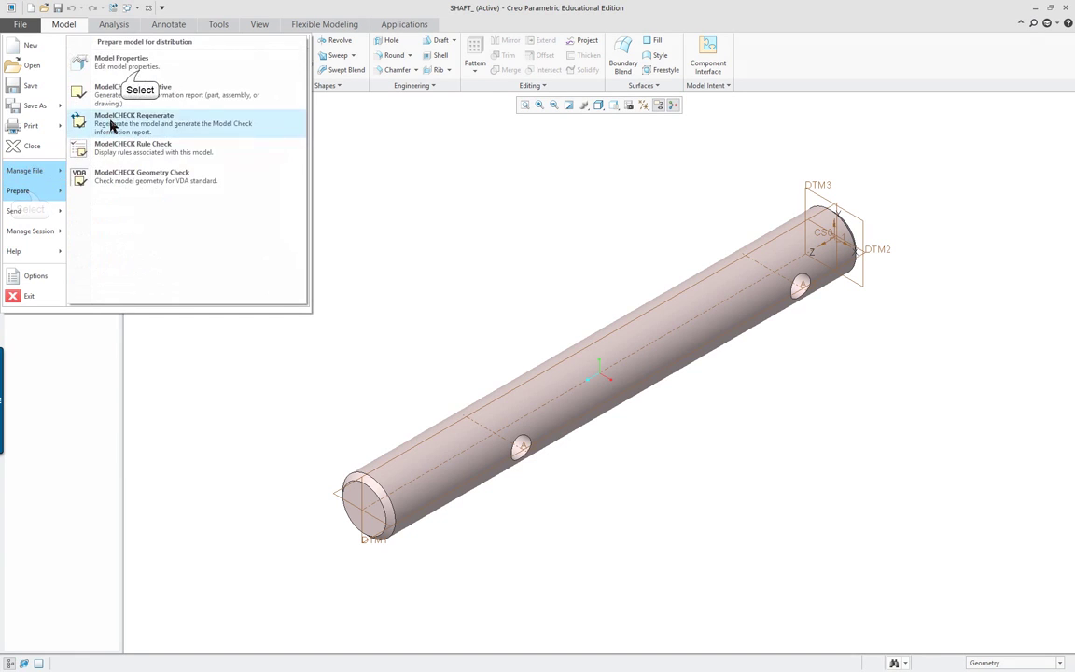
{"action": "left_click", "coordinate": [131, 62]}
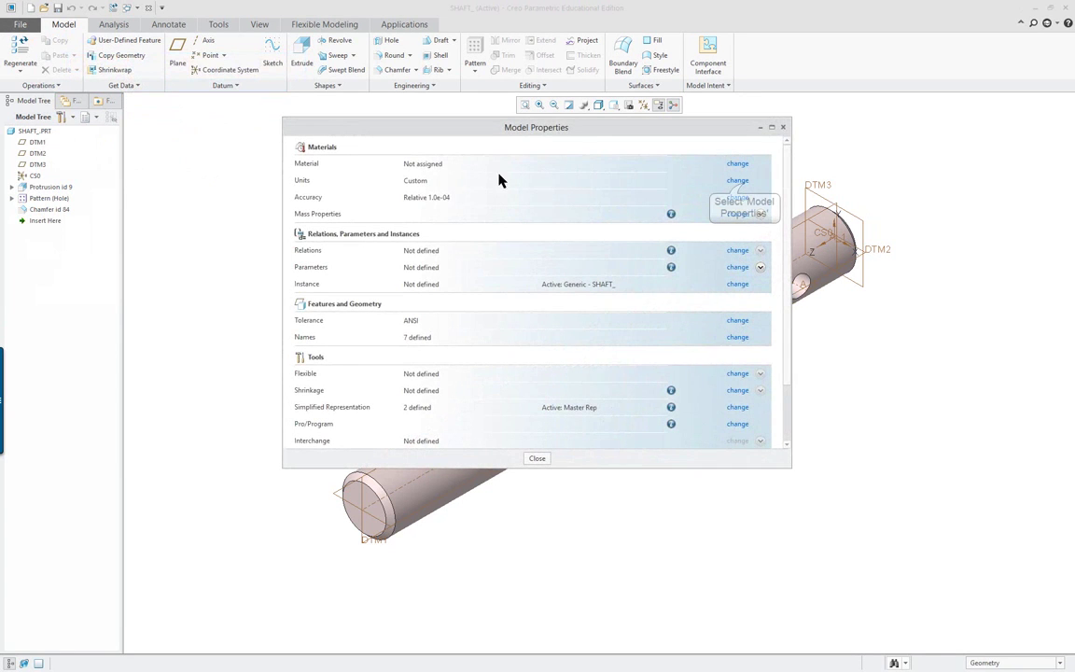
Step: Set the shaft's units to mmNs, then close the dialogs and the shaft window
{"action": "left_click", "coordinate": [740, 181]}
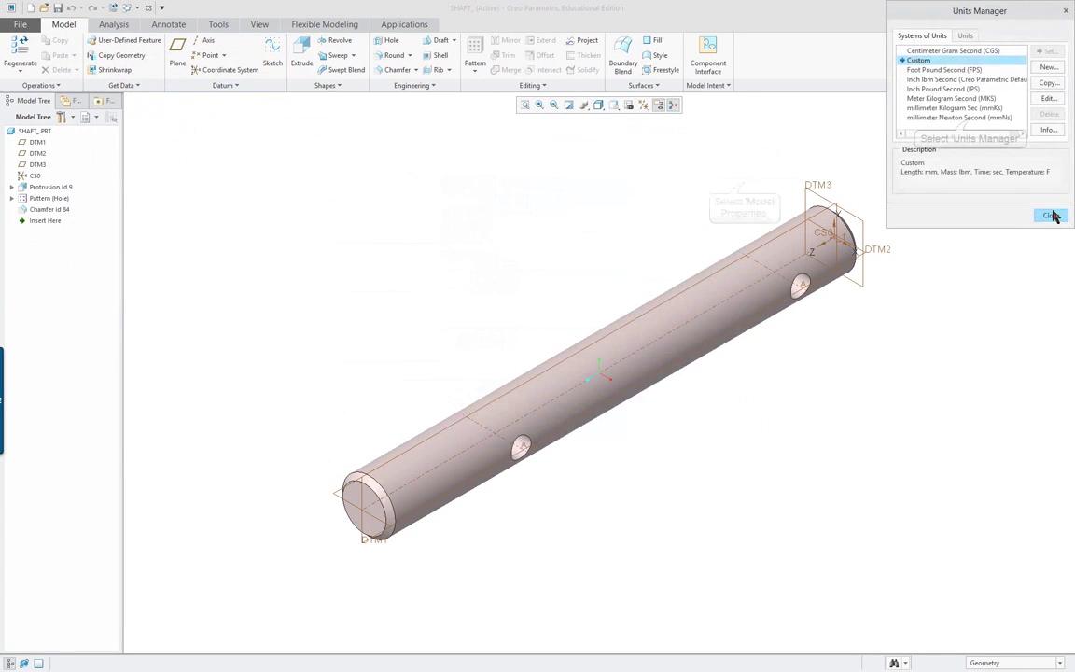
{"action": "left_click", "coordinate": [969, 118]}
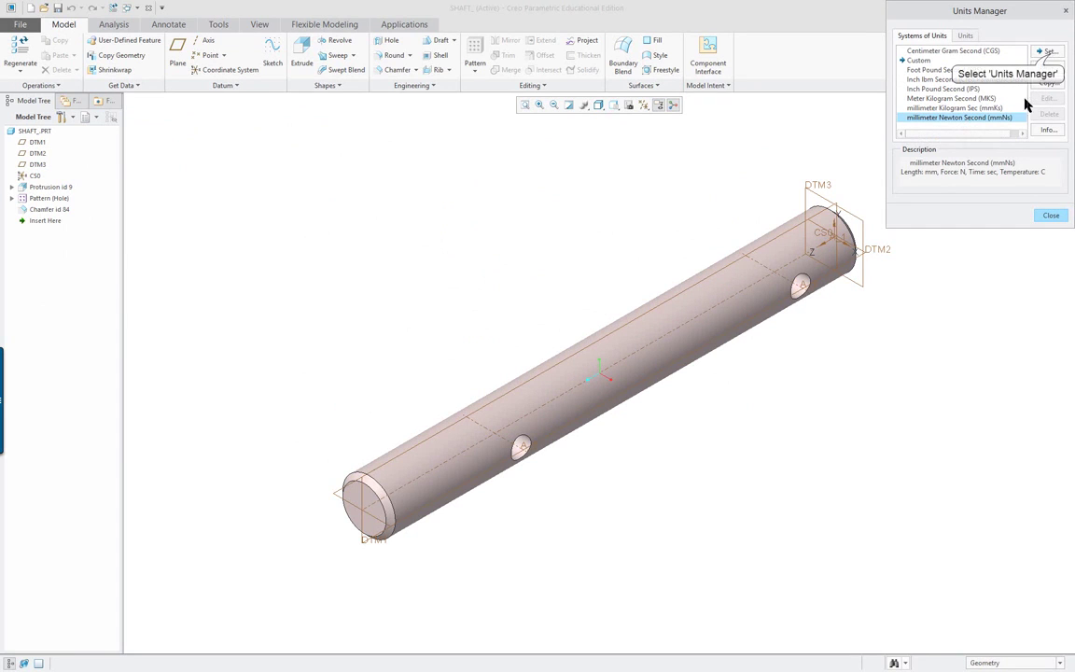
{"action": "left_click", "coordinate": [1051, 53]}
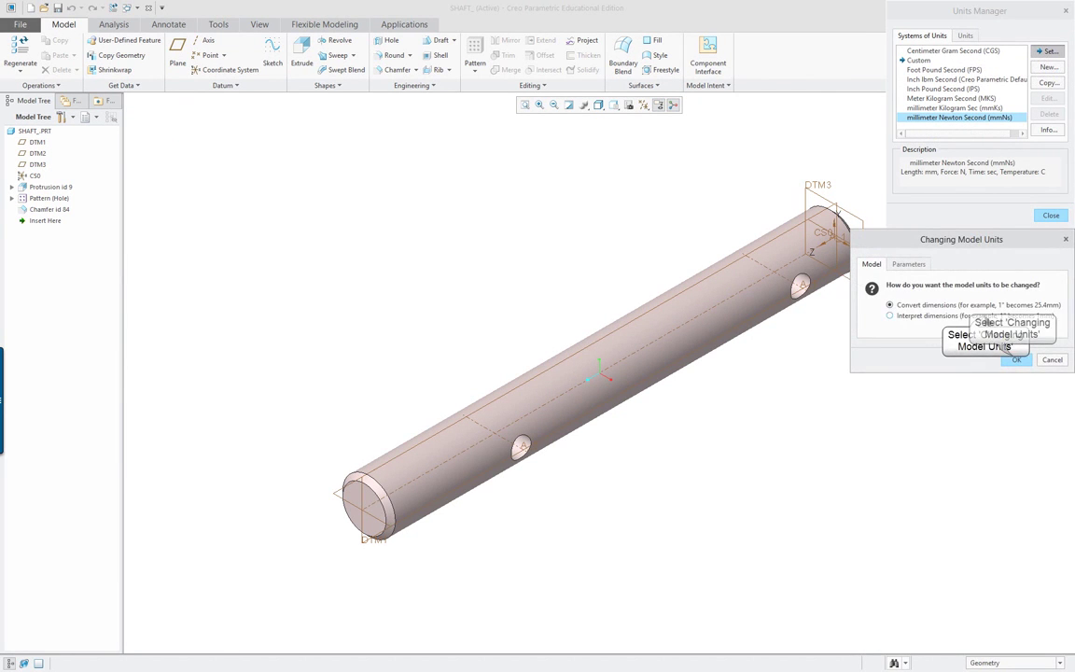
{"action": "left_click", "coordinate": [1015, 359]}
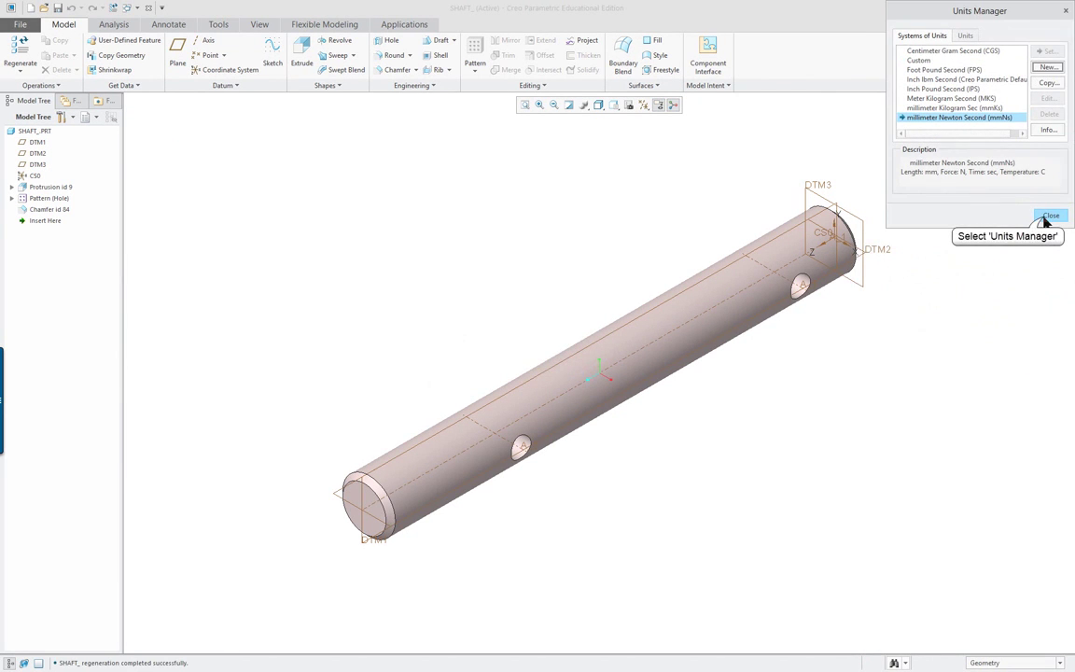
{"action": "left_click", "coordinate": [1048, 217]}
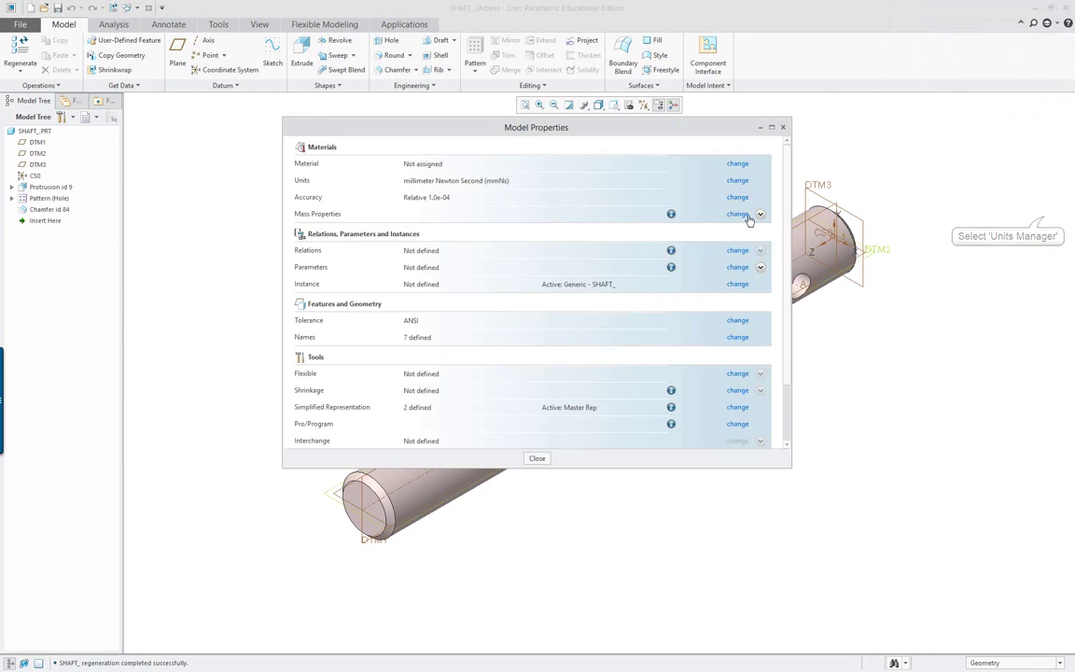
{"action": "left_click", "coordinate": [539, 457]}
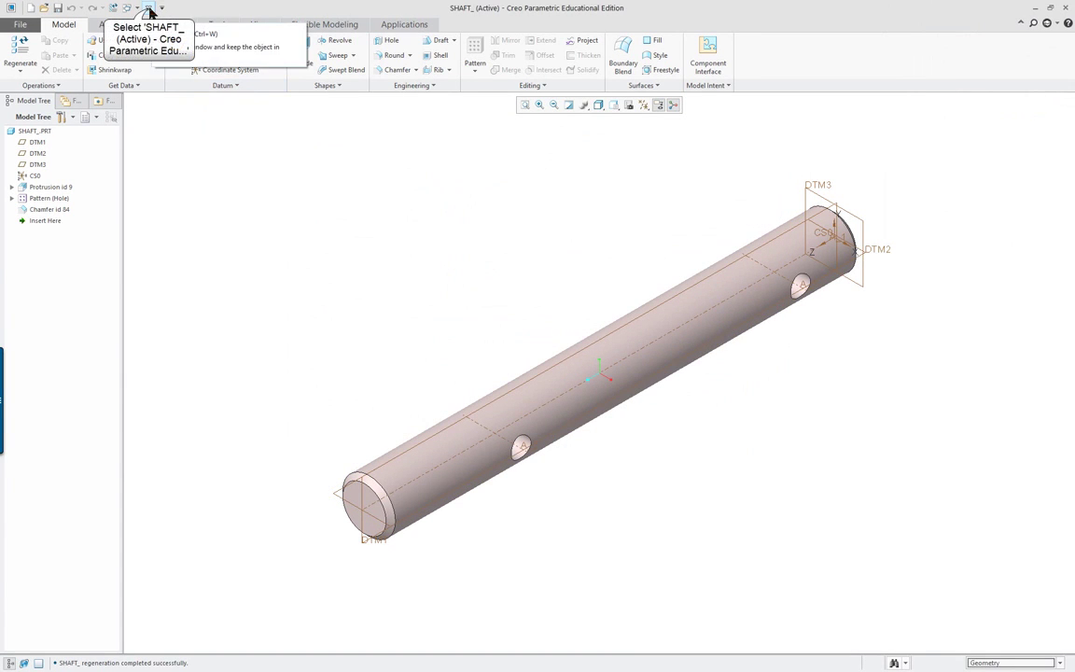
{"action": "left_click", "coordinate": [150, 10]}
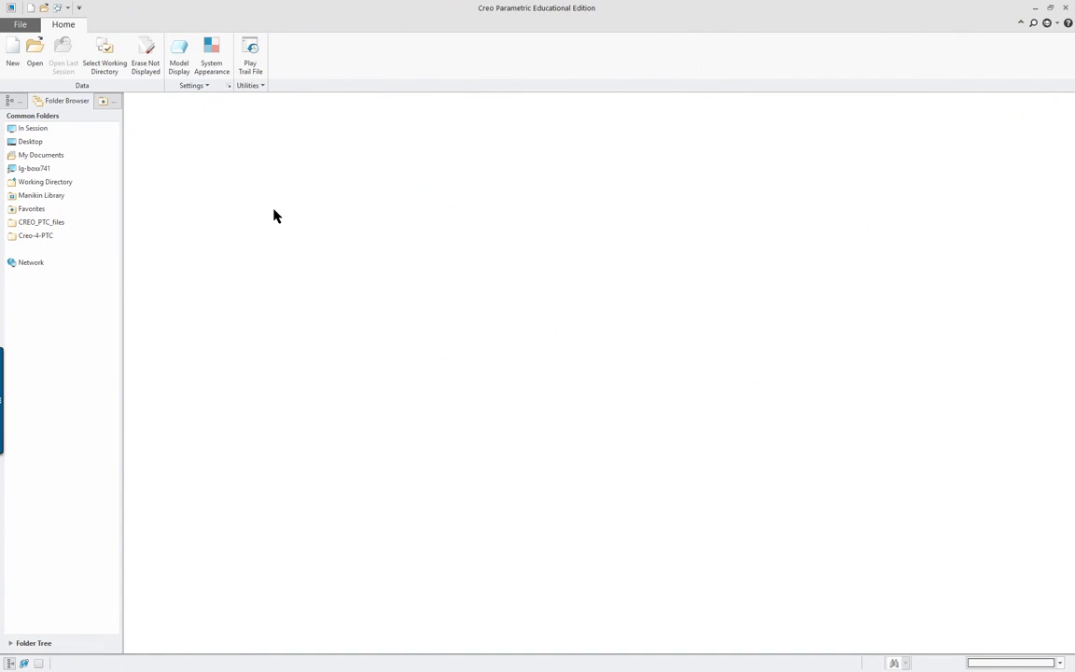
Step: Create a new Assembly-type model named gearasm
{"action": "left_click", "coordinate": [12, 52]}
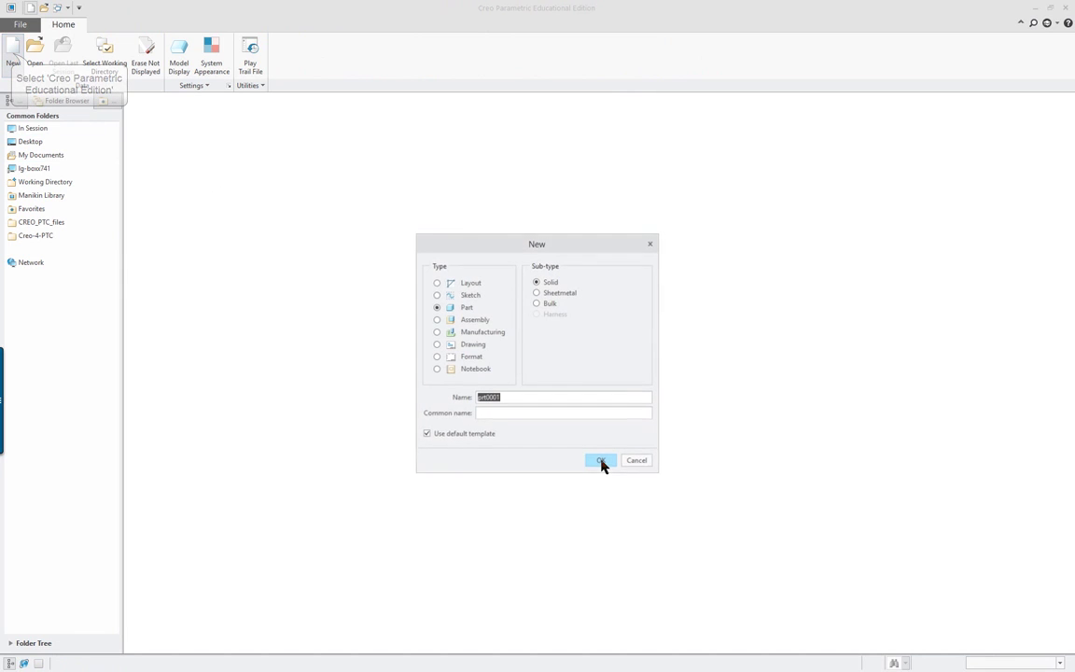
{"action": "left_click", "coordinate": [482, 322]}
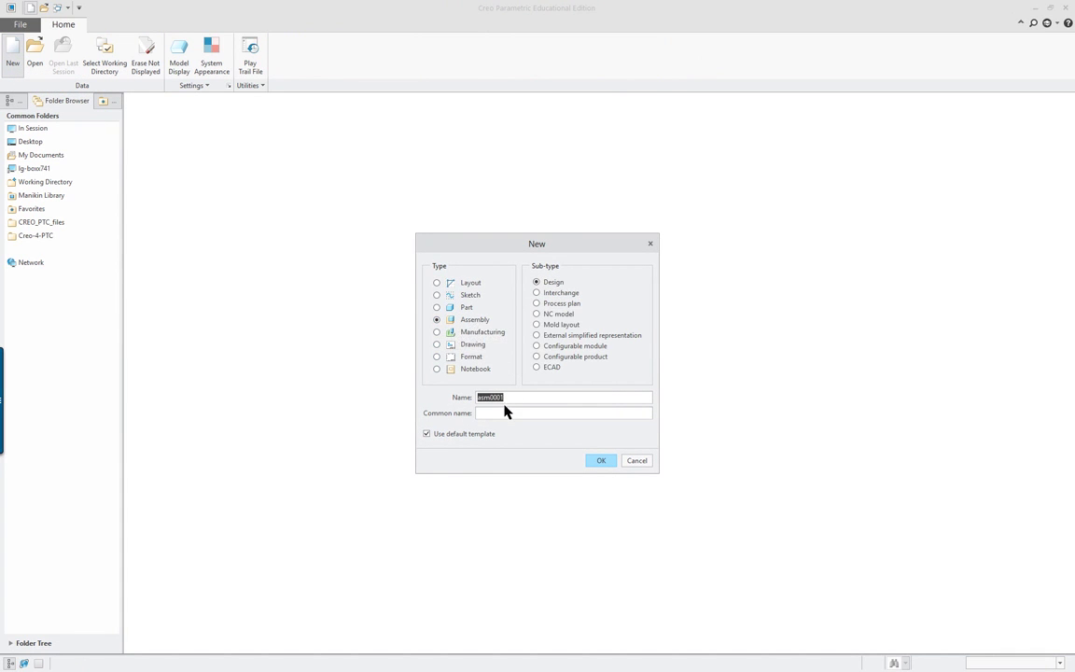
{"action": "type", "text": "gearasm"}
{"action": "left_click", "coordinate": [603, 460]}
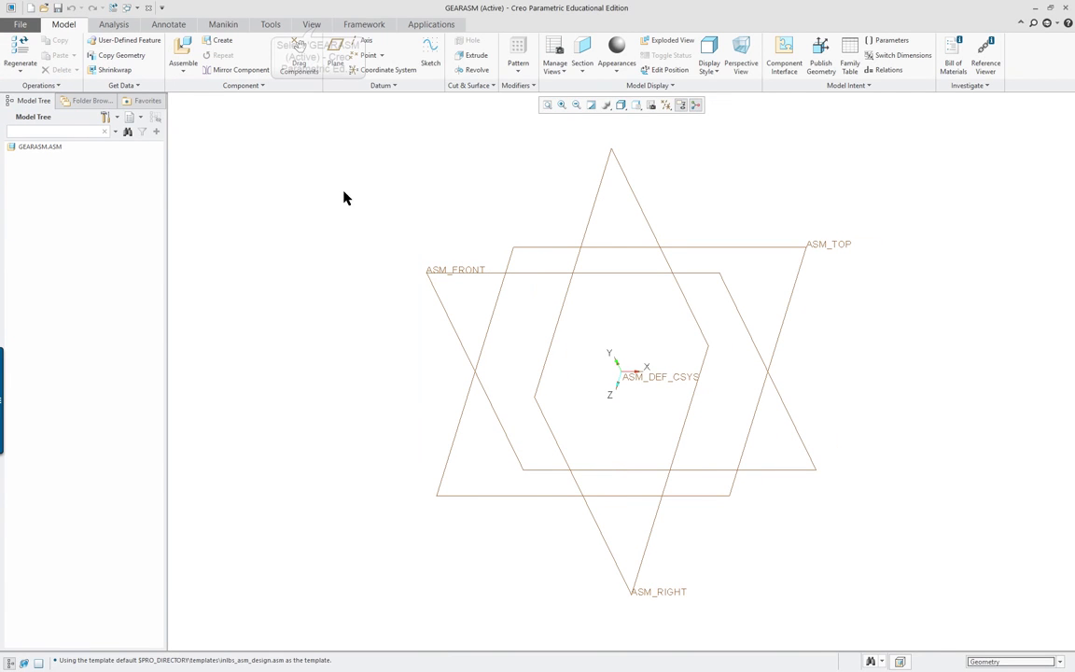
Step: Set the model tree filters to display Features and the other checked item types
{"action": "left_click", "coordinate": [313, 25]}
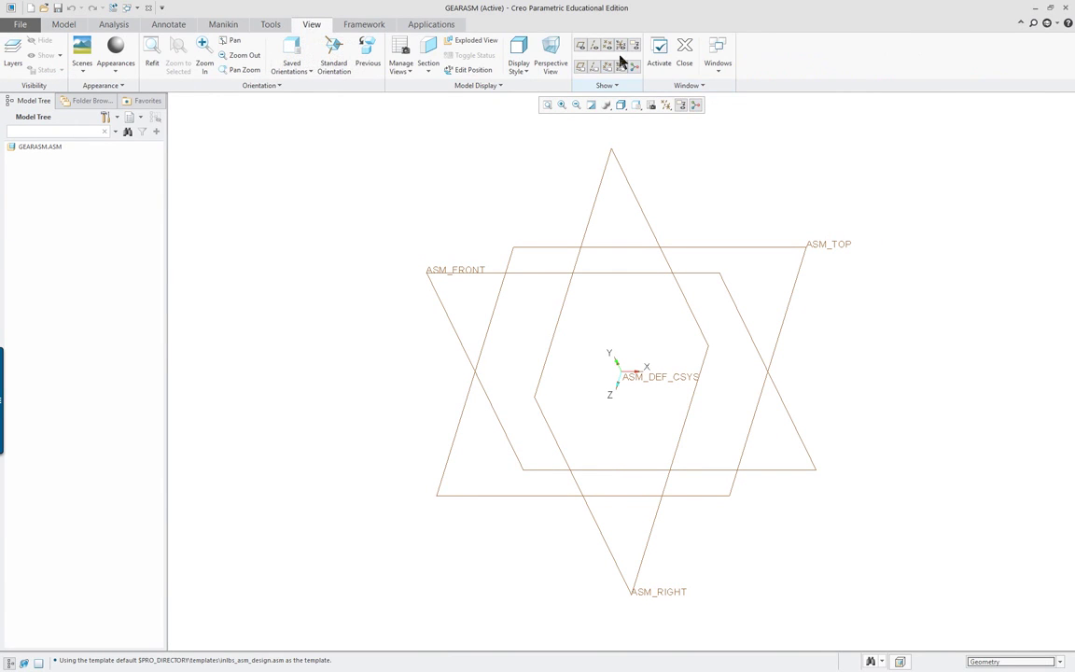
{"action": "left_click", "coordinate": [106, 118]}
{"action": "left_click", "coordinate": [133, 133]}
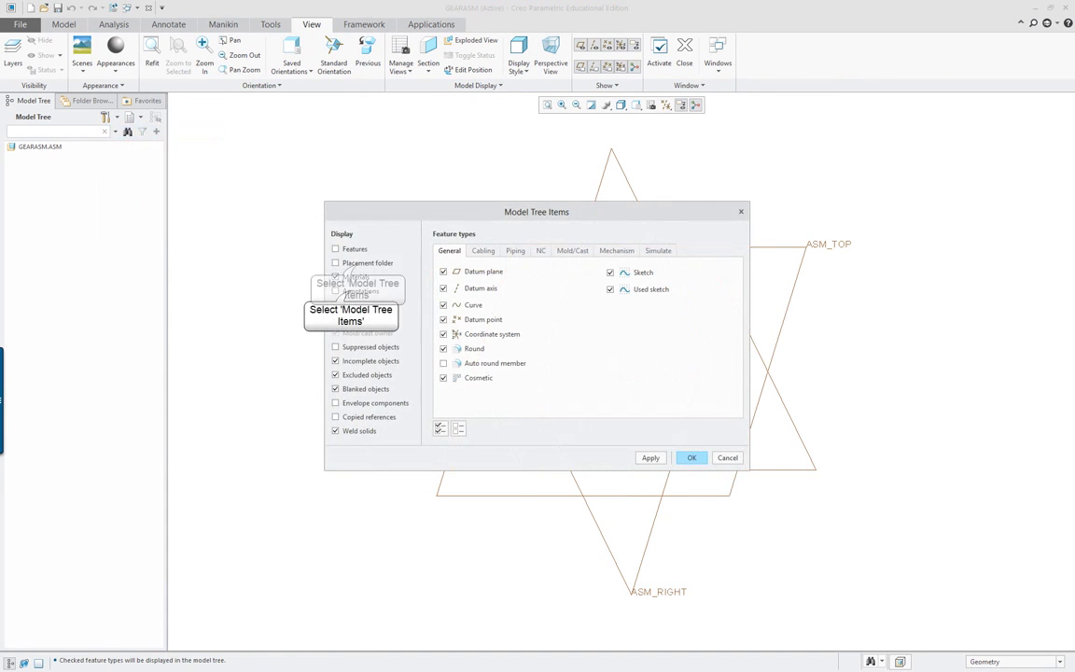
{"action": "left_click", "coordinate": [335, 248]}
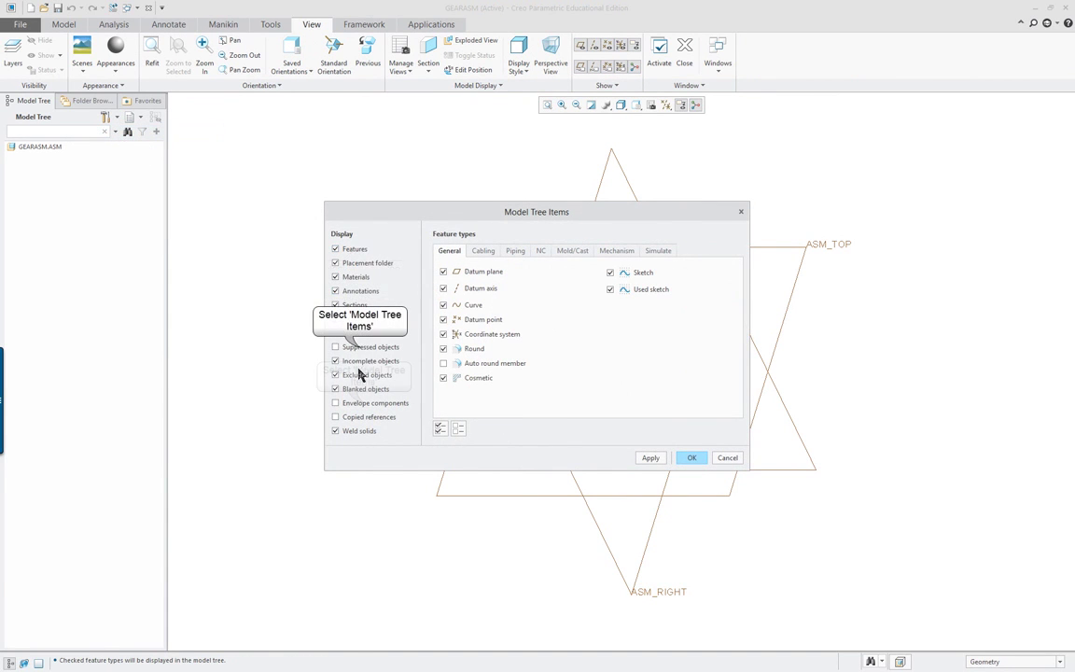
{"action": "left_click", "coordinate": [365, 414]}
{"action": "left_click", "coordinate": [443, 363]}
{"action": "left_click", "coordinate": [652, 458]}
{"action": "left_click", "coordinate": [691, 458]}
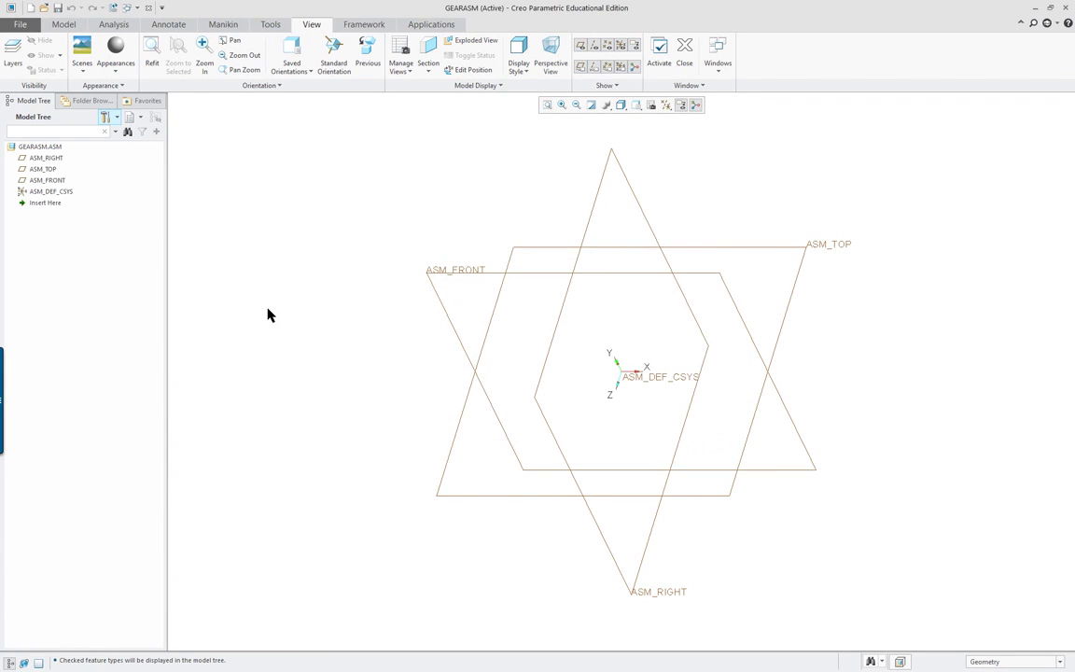
Step: Import creo_textbook.pro from the Creo-4-PTC folder into the Configuration Editor and apply it
{"action": "left_click", "coordinate": [20, 25]}
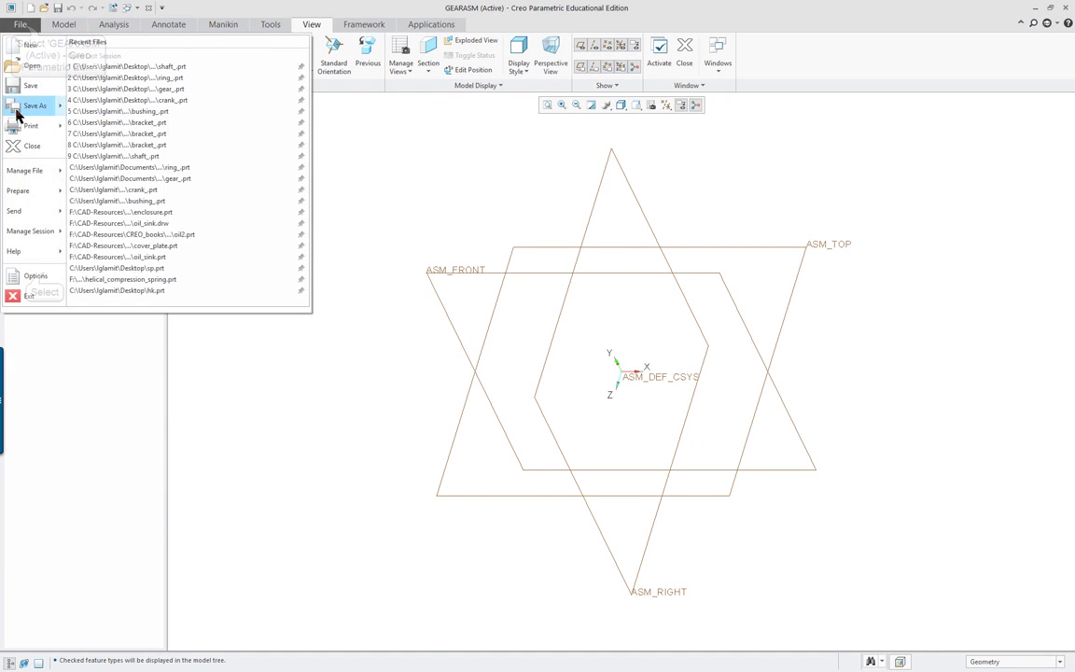
{"action": "left_click", "coordinate": [44, 277]}
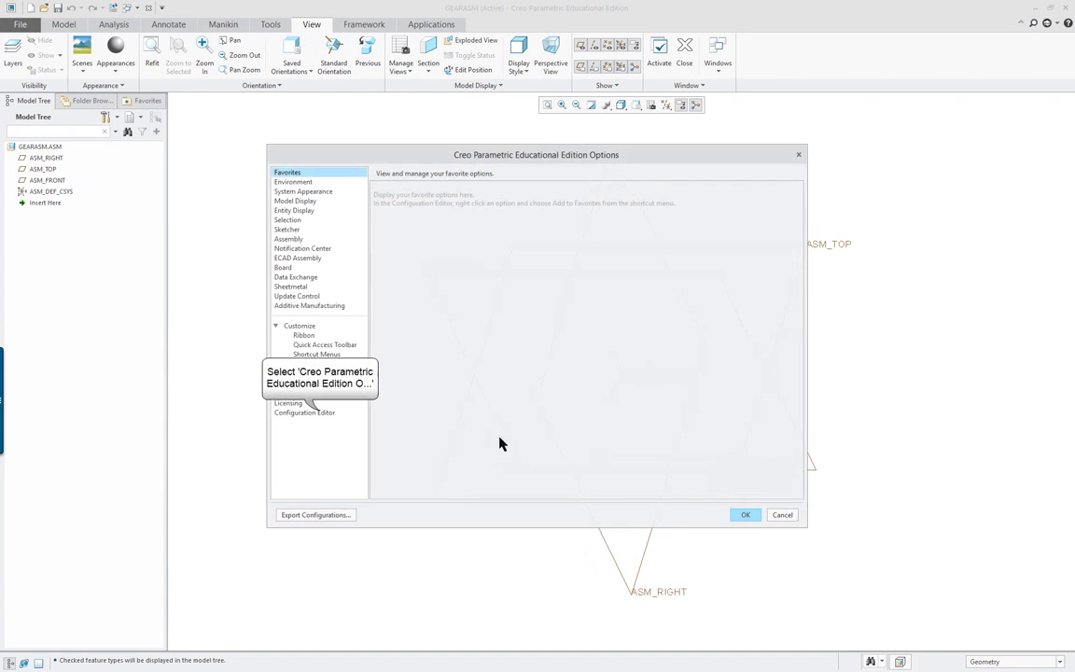
{"action": "left_click", "coordinate": [317, 412]}
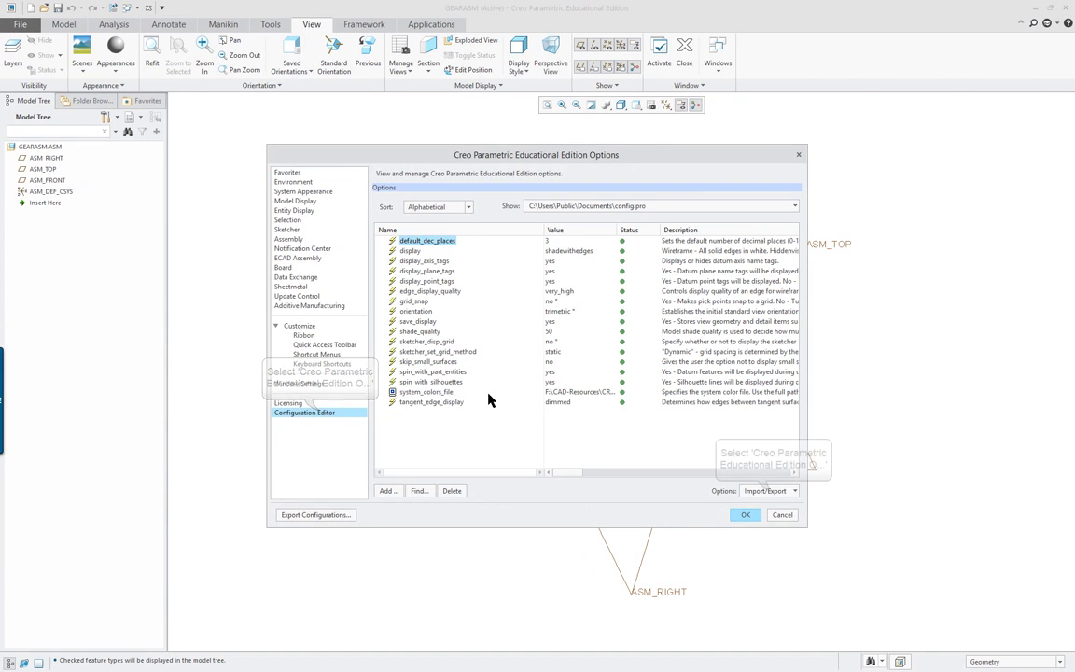
{"action": "left_click", "coordinate": [773, 492]}
{"action": "left_click", "coordinate": [784, 512]}
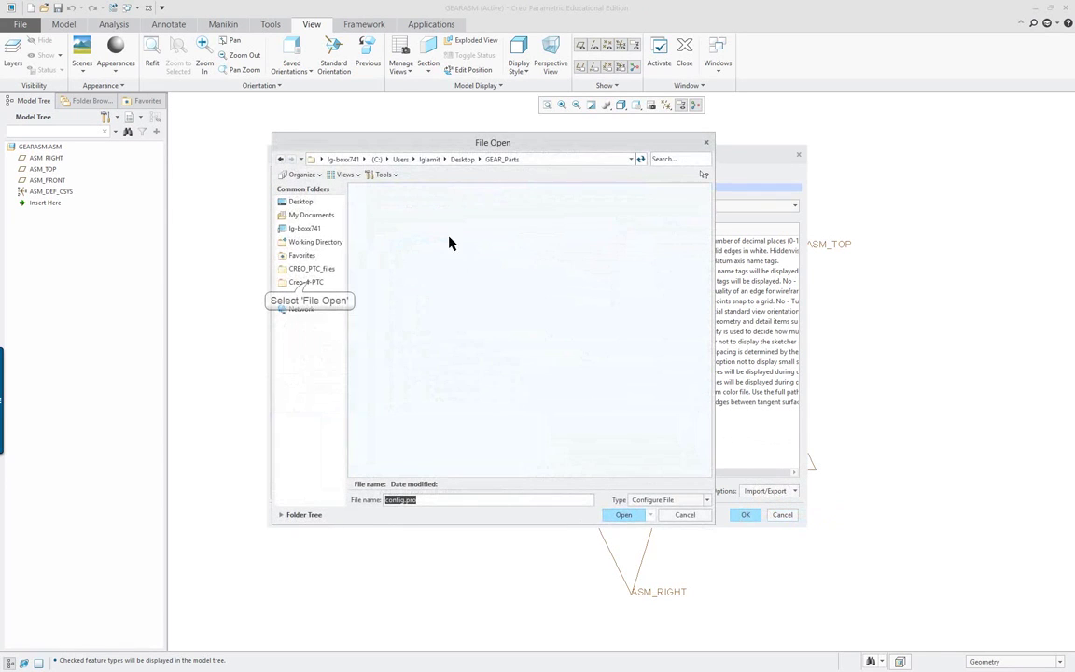
{"action": "left_click", "coordinate": [306, 282]}
{"action": "left_click", "coordinate": [389, 234]}
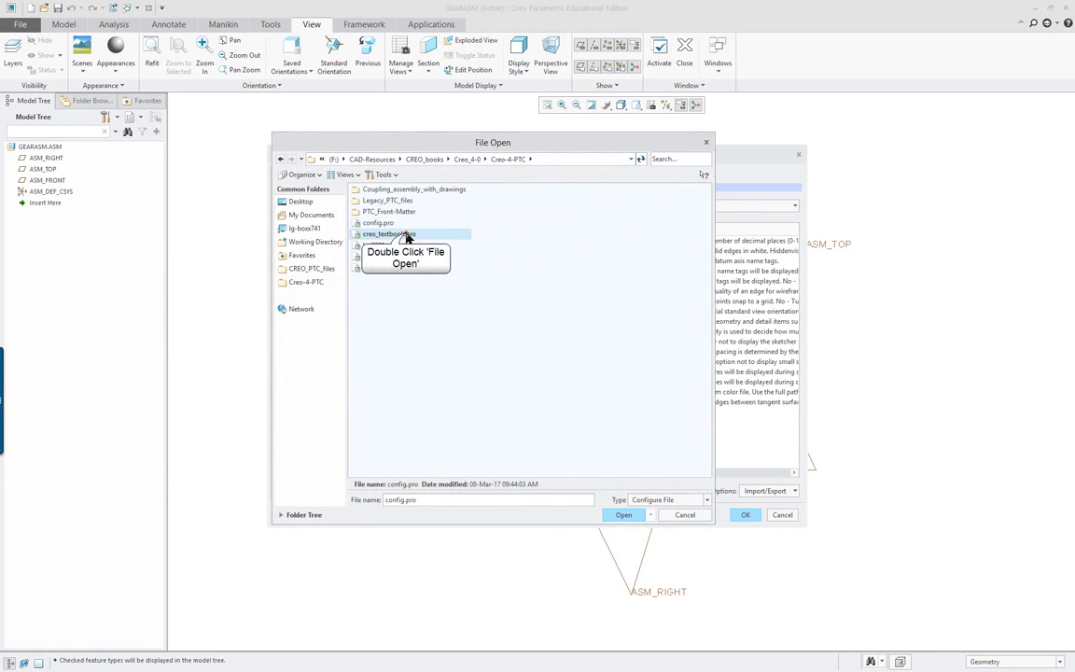
{"action": "double_click", "coordinate": [407, 235]}
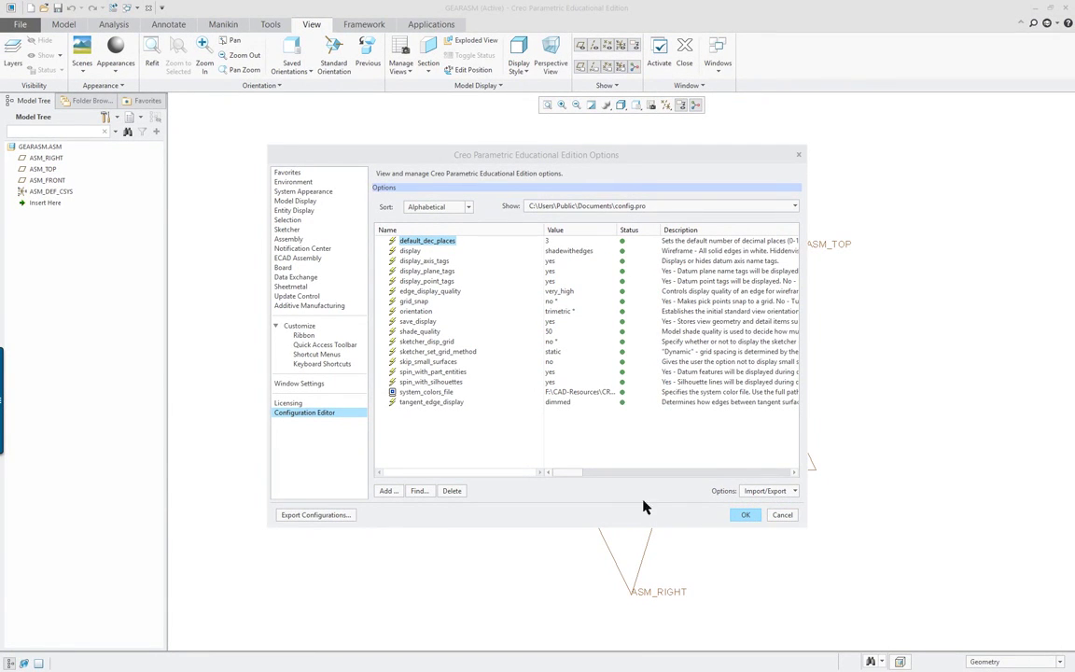
{"action": "left_click", "coordinate": [745, 514]}
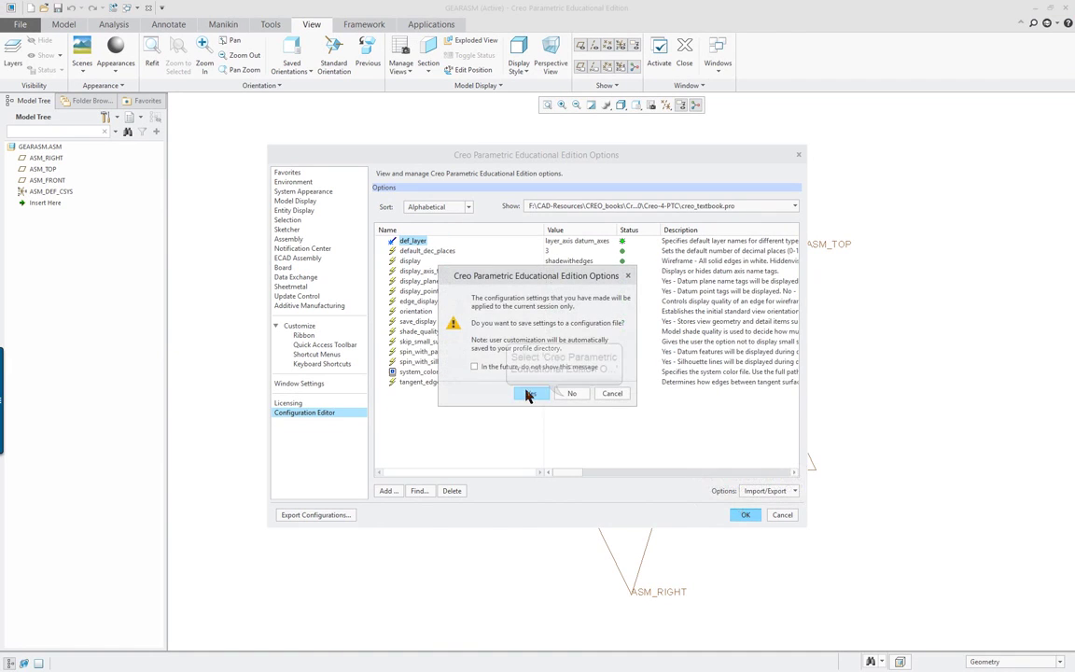
Step: Save the loaded settings, then turn on datum point and plane name tag display
{"action": "left_click", "coordinate": [567, 395]}
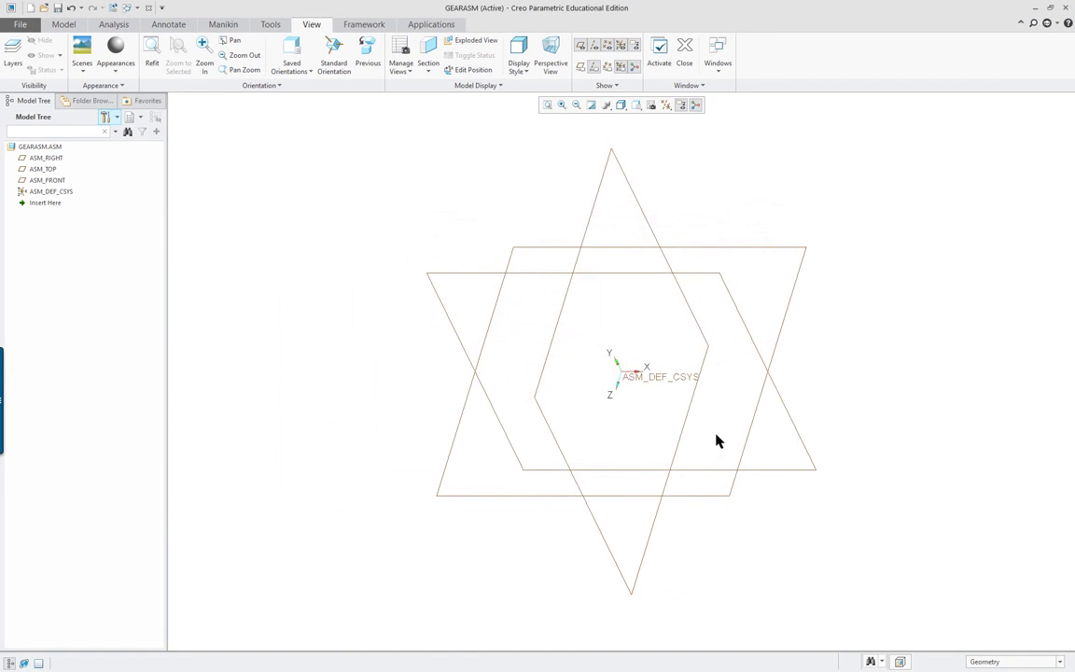
{"action": "left_click", "coordinate": [580, 67]}
{"action": "left_click", "coordinate": [580, 67]}
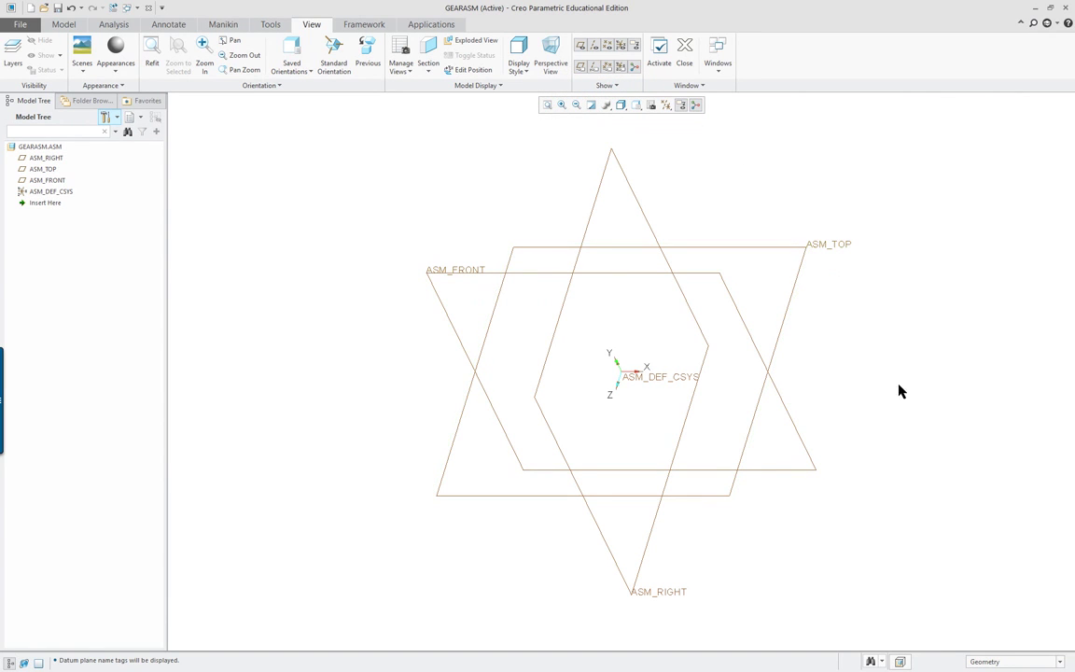
{"action": "right_click", "coordinate": [307, 288]}
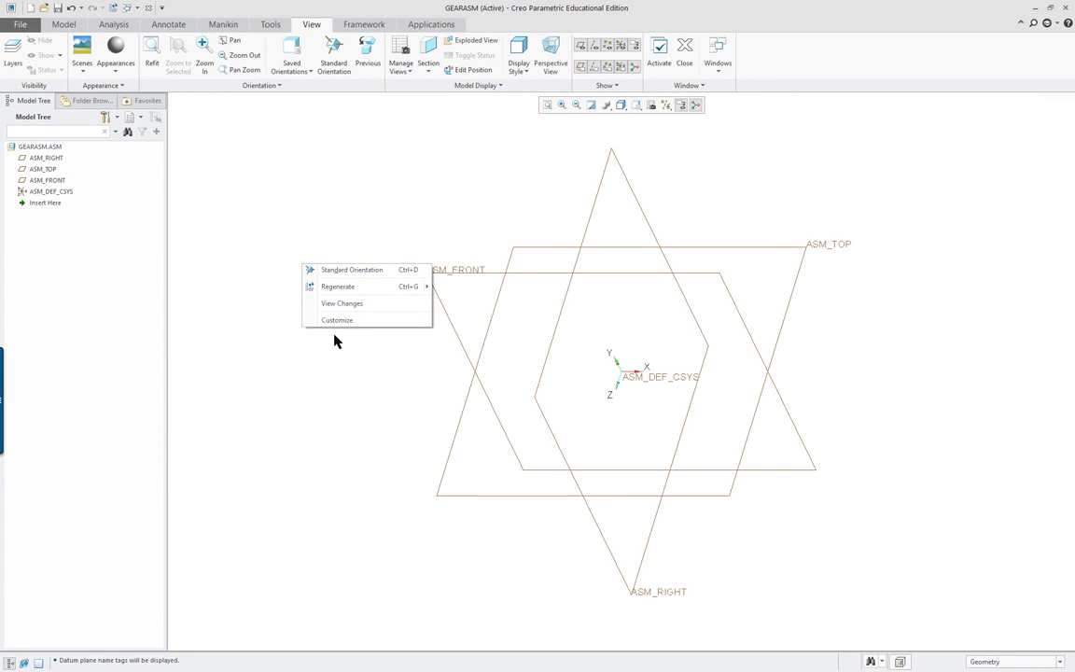
{"action": "left_click", "coordinate": [280, 241]}
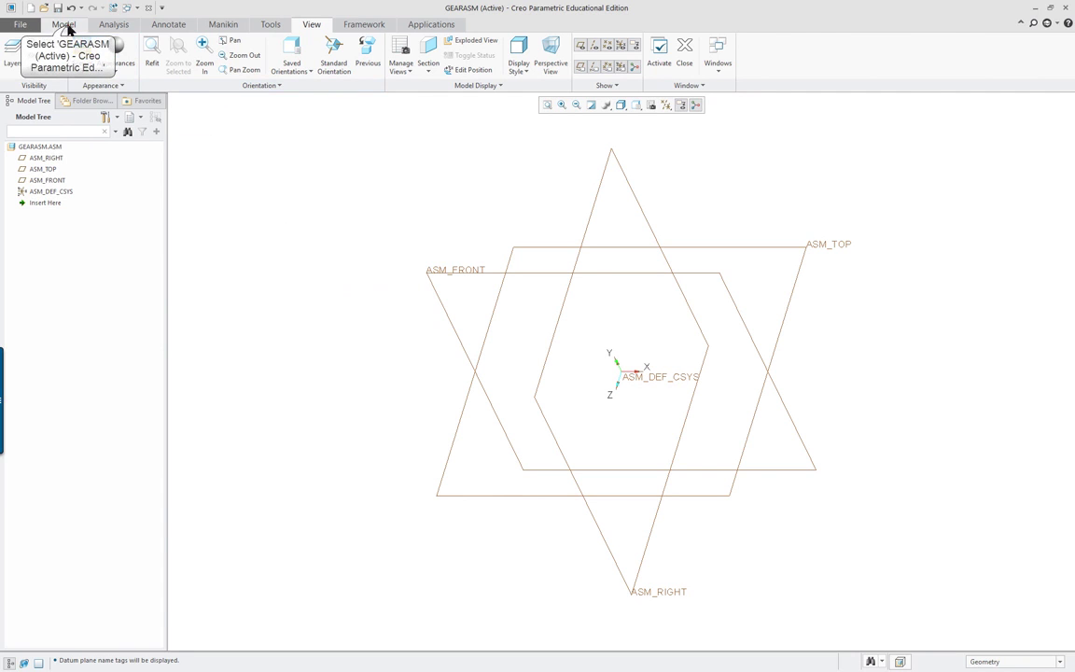
Step: Assemble bracket_.prt fixed at the Default position, then view the assembly isometrically
{"action": "left_click", "coordinate": [65, 25]}
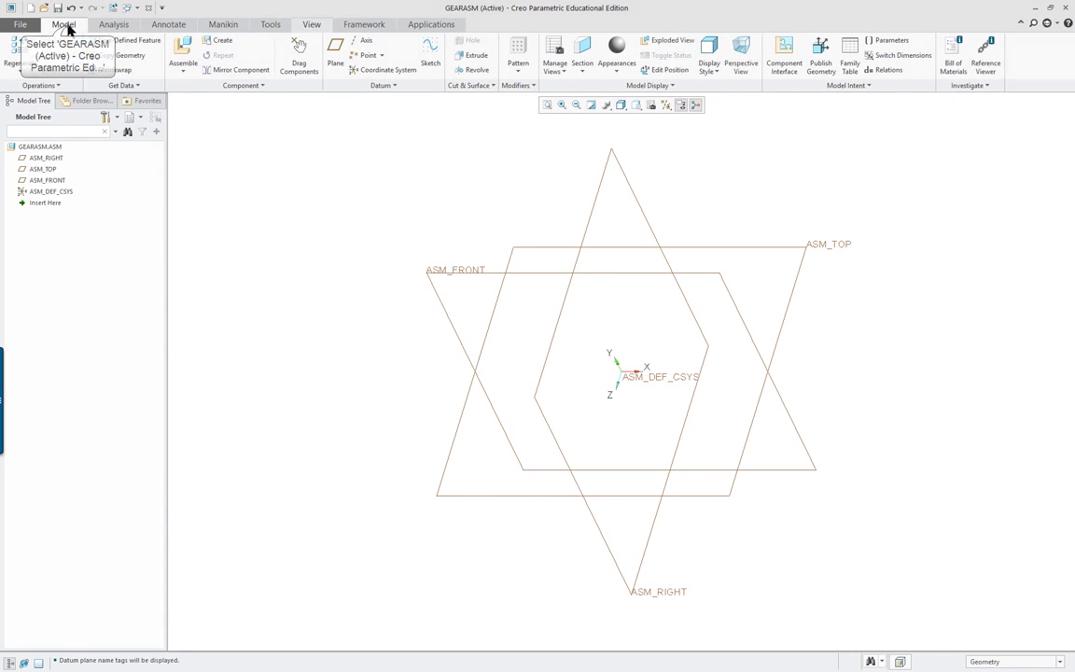
{"action": "left_click", "coordinate": [183, 52]}
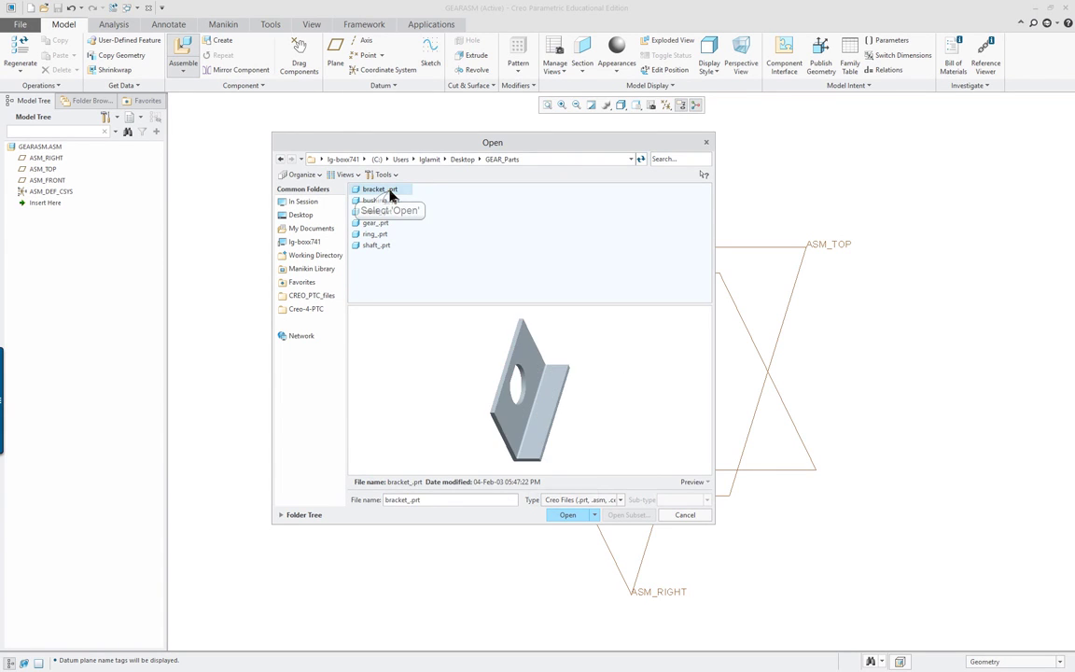
{"action": "left_click", "coordinate": [566, 515]}
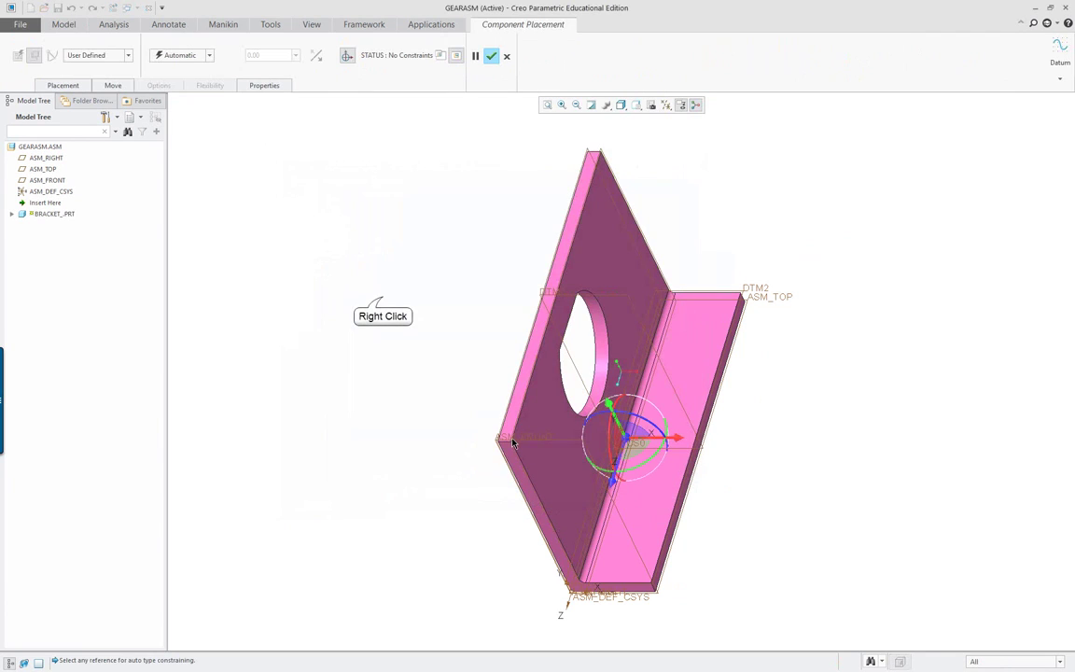
{"action": "right_click", "coordinate": [383, 300]}
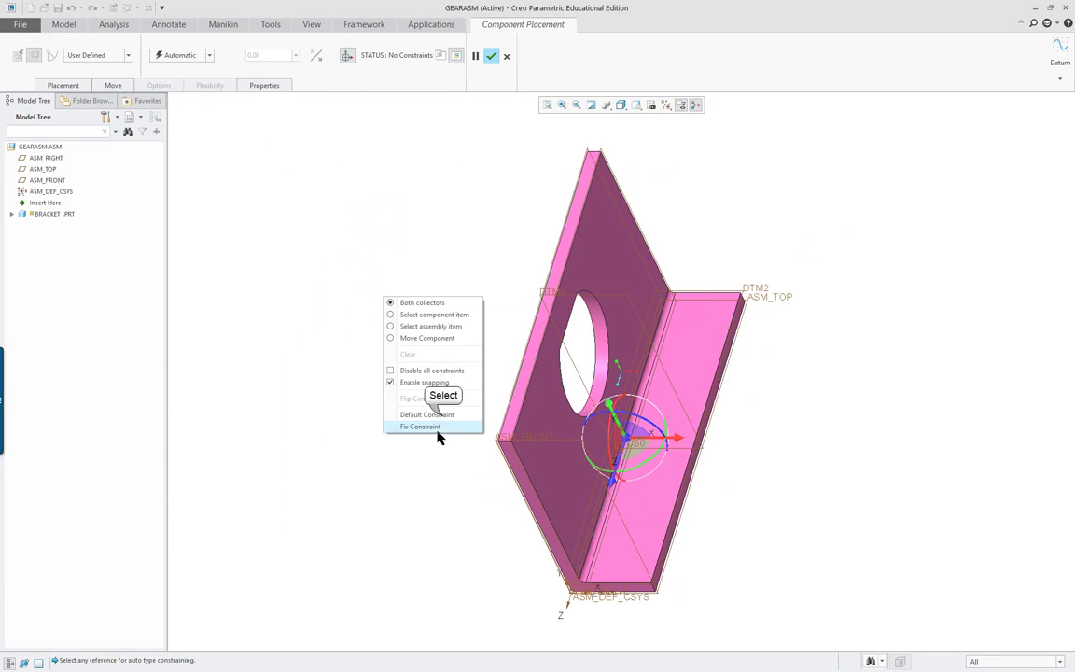
{"action": "left_click", "coordinate": [427, 414]}
{"action": "middle_click", "coordinate": [421, 351]}
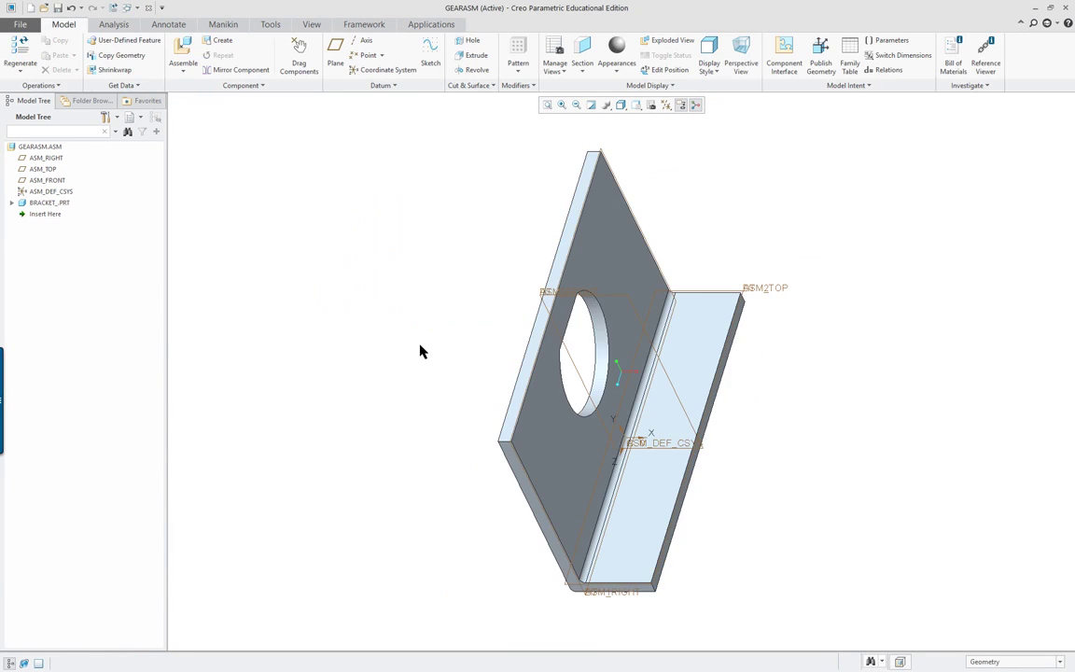
{"action": "middle_click_drag", "start_coordinate": [390, 402], "coordinate": [367, 366]}
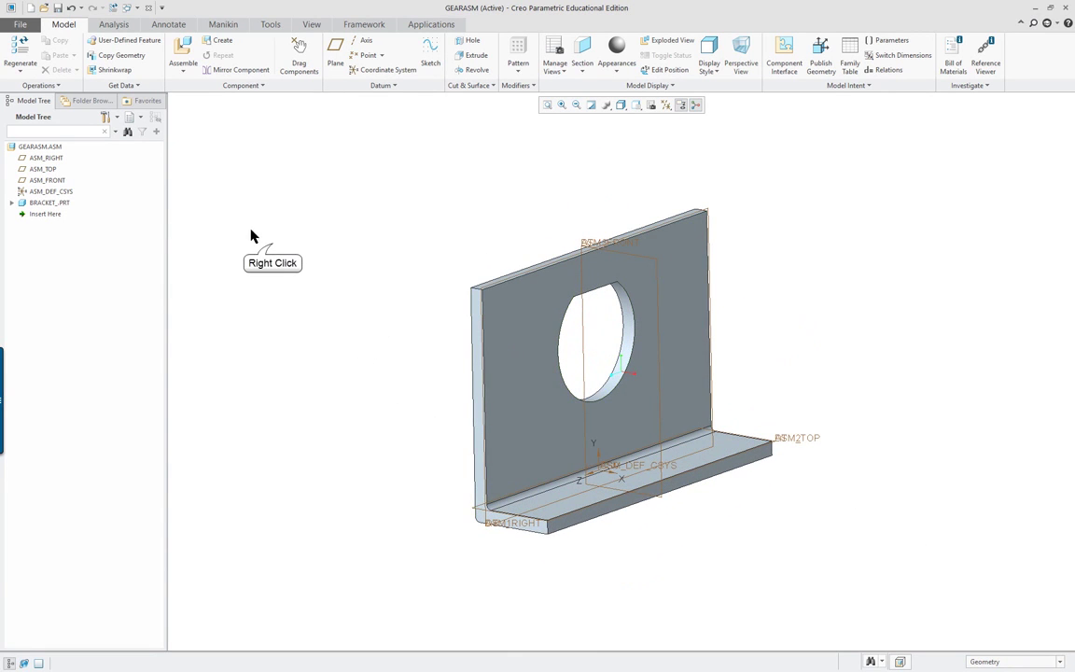
Step: Add the Assemble command to the Shortcut Menu - No Selection list
{"action": "right_click", "coordinate": [273, 247]}
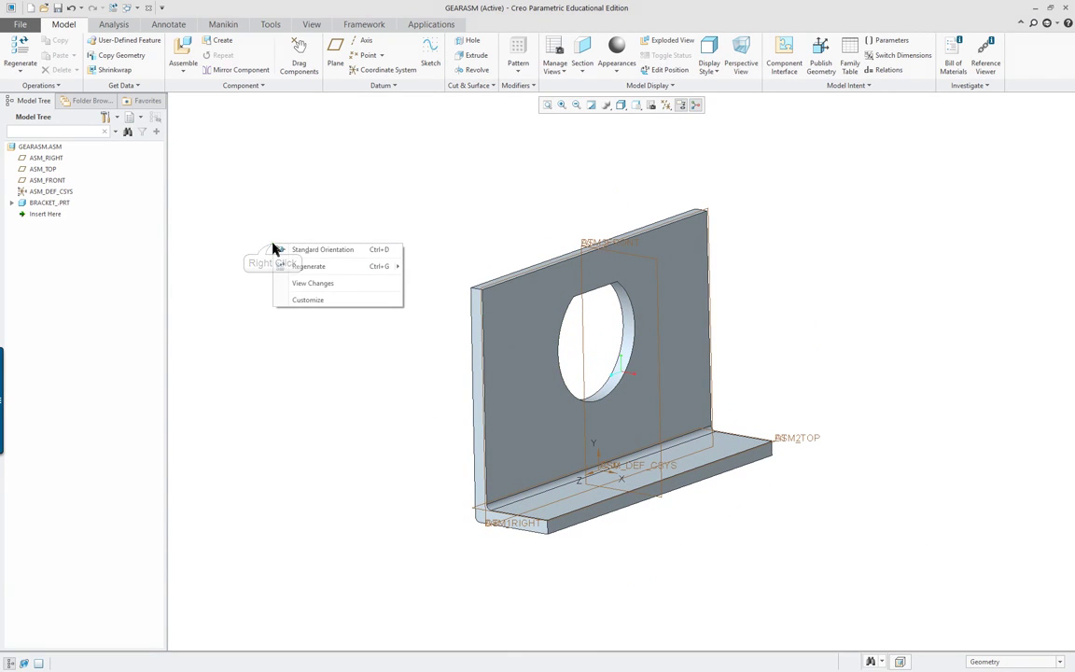
{"action": "left_click", "coordinate": [308, 300]}
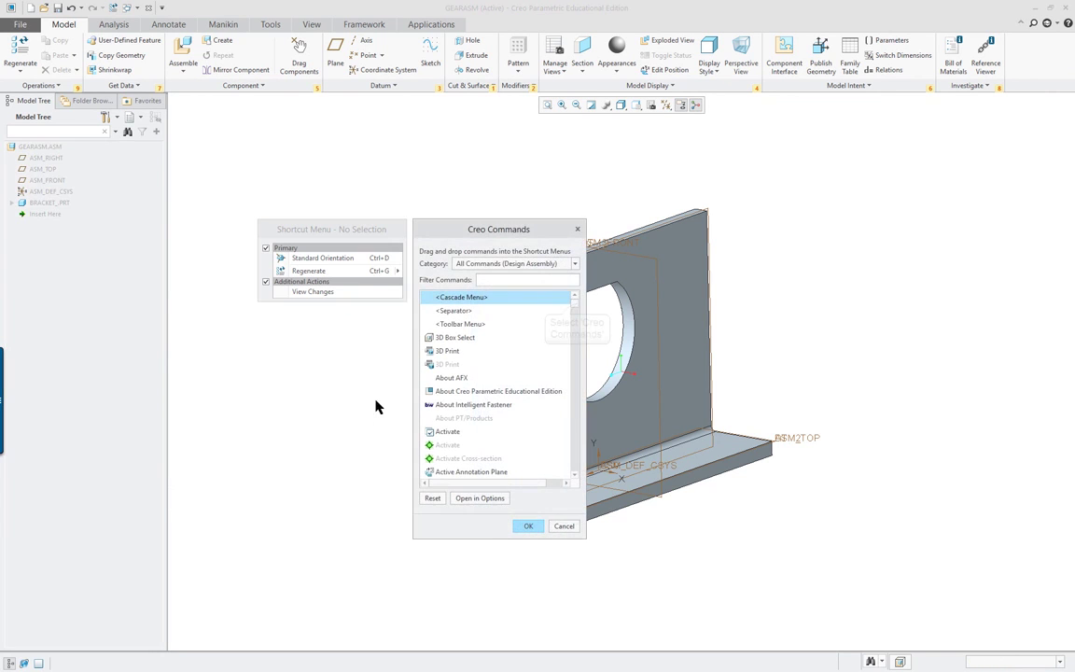
{"action": "left_click_drag", "start_coordinate": [578, 308], "coordinate": [577, 321]}
{"action": "scroll", "coordinate": [557, 297], "scroll_direction": "up", "scroll_amount": 4}
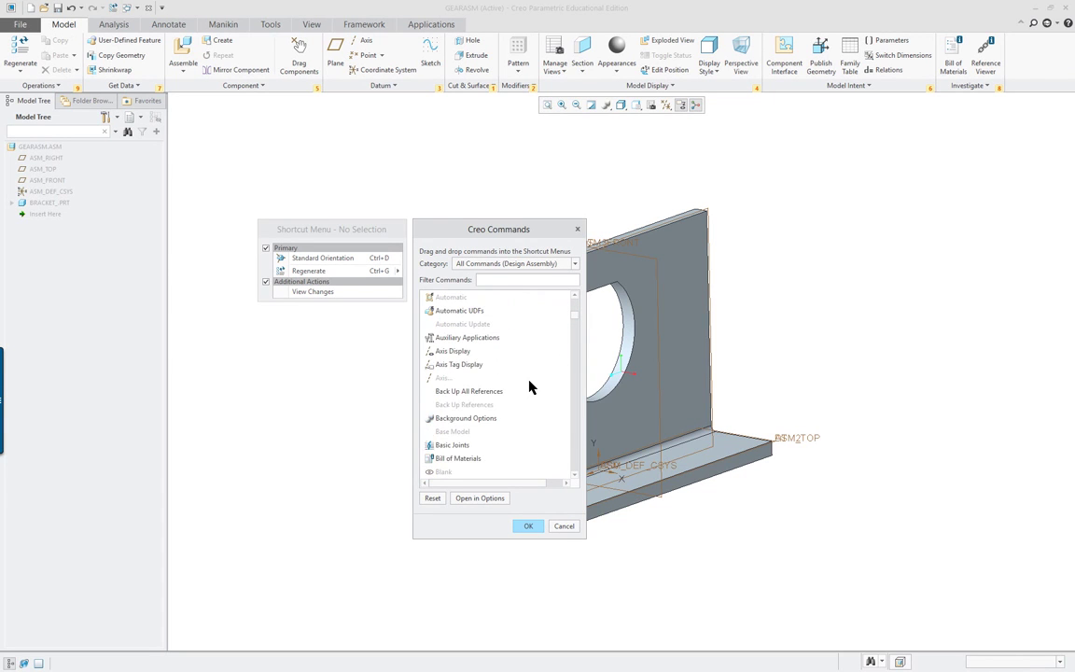
{"action": "scroll", "coordinate": [529, 386], "scroll_direction": "up", "scroll_amount": 2}
{"action": "scroll", "coordinate": [529, 387], "scroll_direction": "up", "scroll_amount": 3}
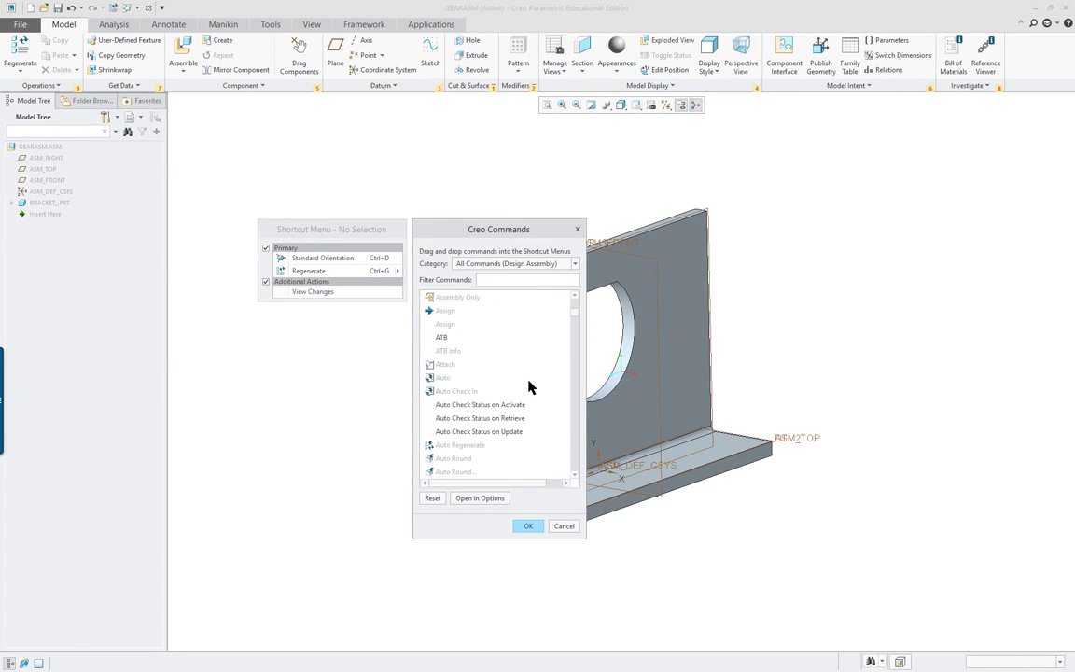
{"action": "scroll", "coordinate": [529, 386], "scroll_direction": "up", "scroll_amount": 1}
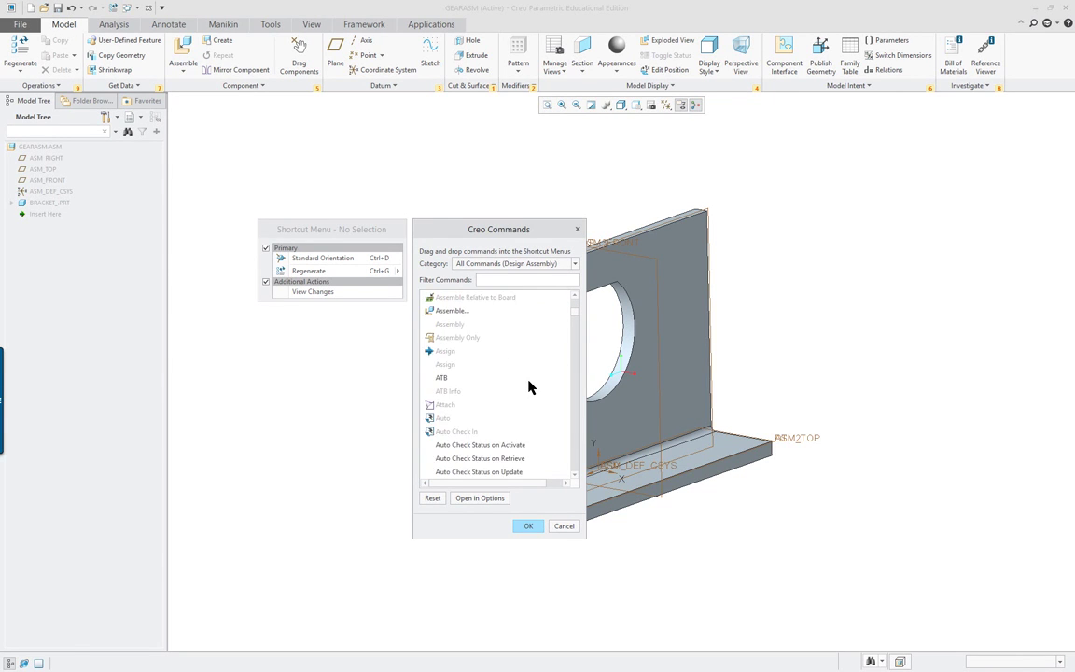
{"action": "left_click", "coordinate": [451, 311]}
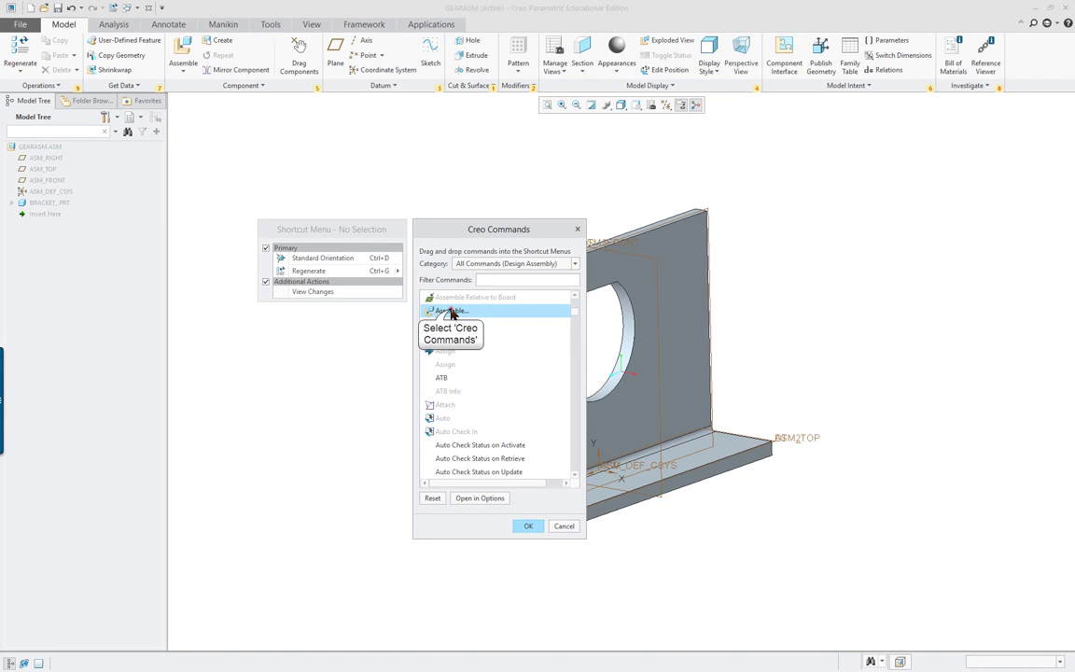
{"action": "left_click_drag", "start_coordinate": [451, 313], "coordinate": [333, 271]}
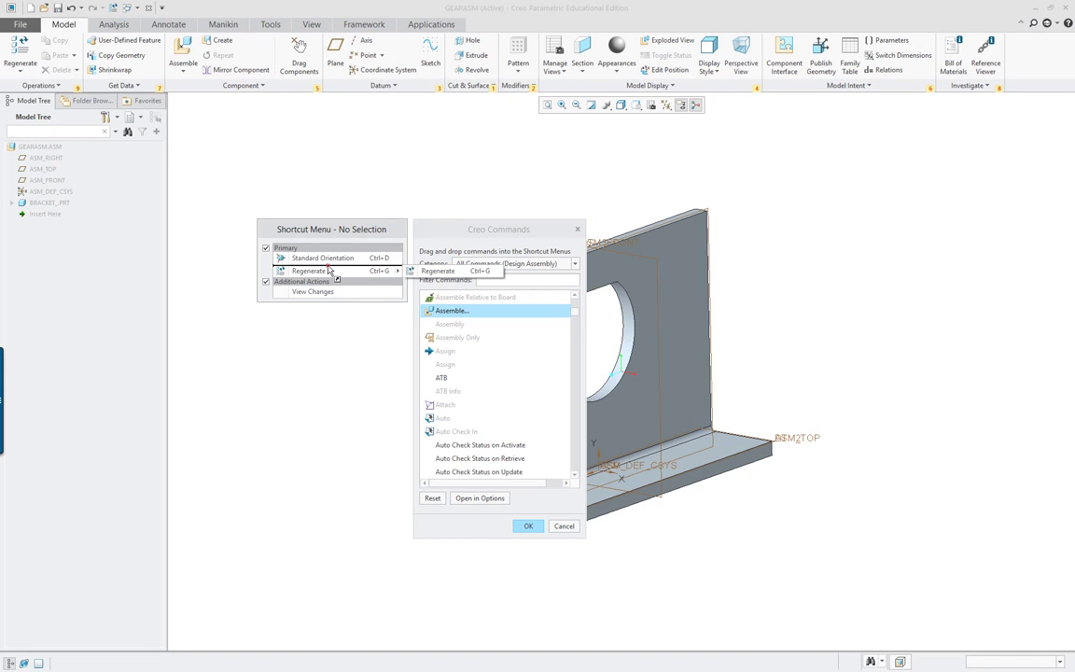
{"action": "left_click_drag", "start_coordinate": [329, 270], "coordinate": [332, 272]}
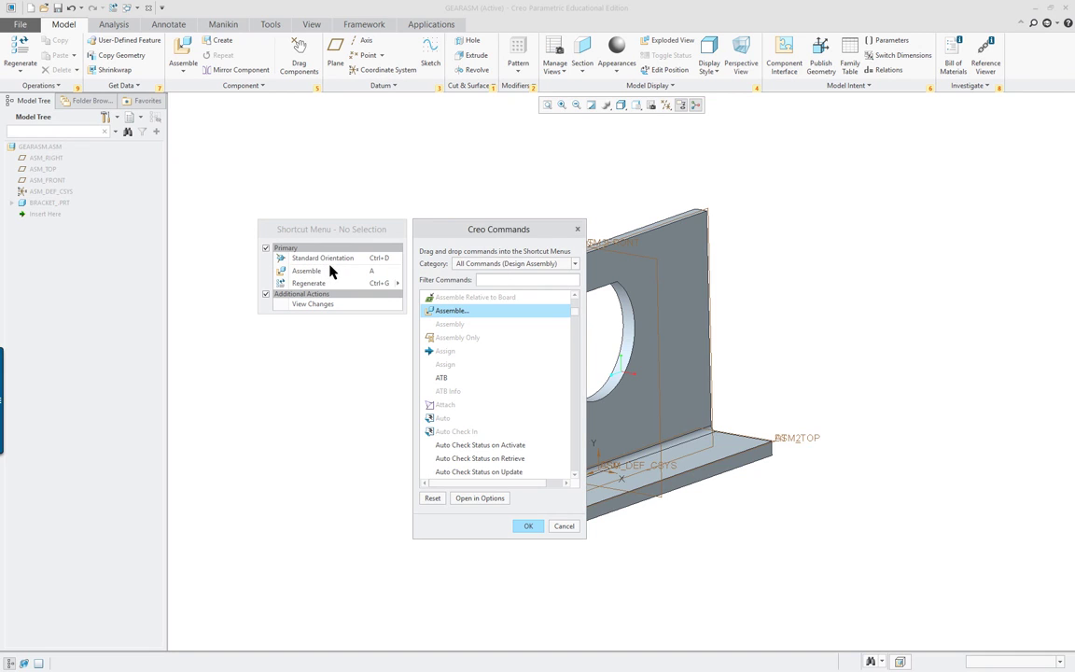
{"action": "left_click", "coordinate": [529, 527]}
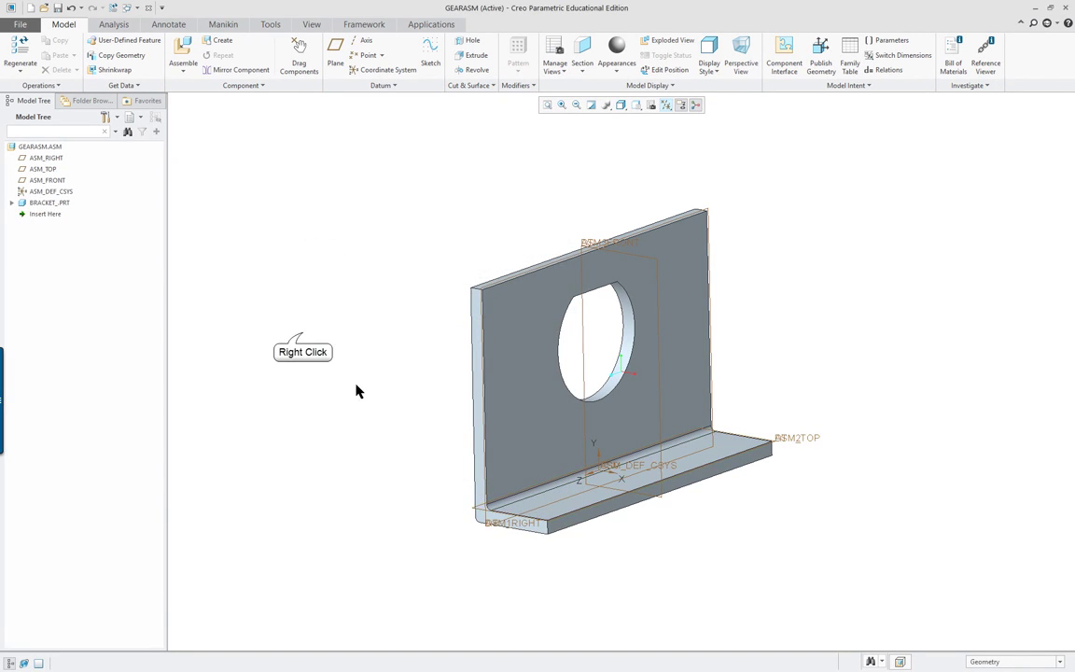
Step: Start assembling bushing_.prt using the canvas shortcut menu's Assemble command
{"action": "right_click", "coordinate": [303, 338]}
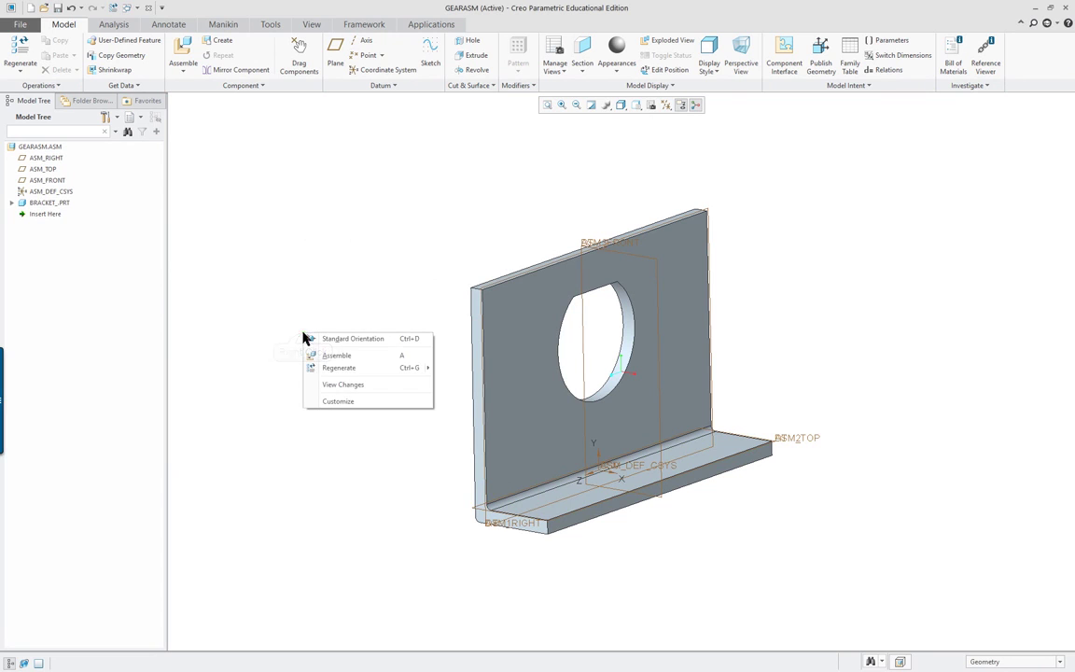
{"action": "left_click", "coordinate": [353, 363]}
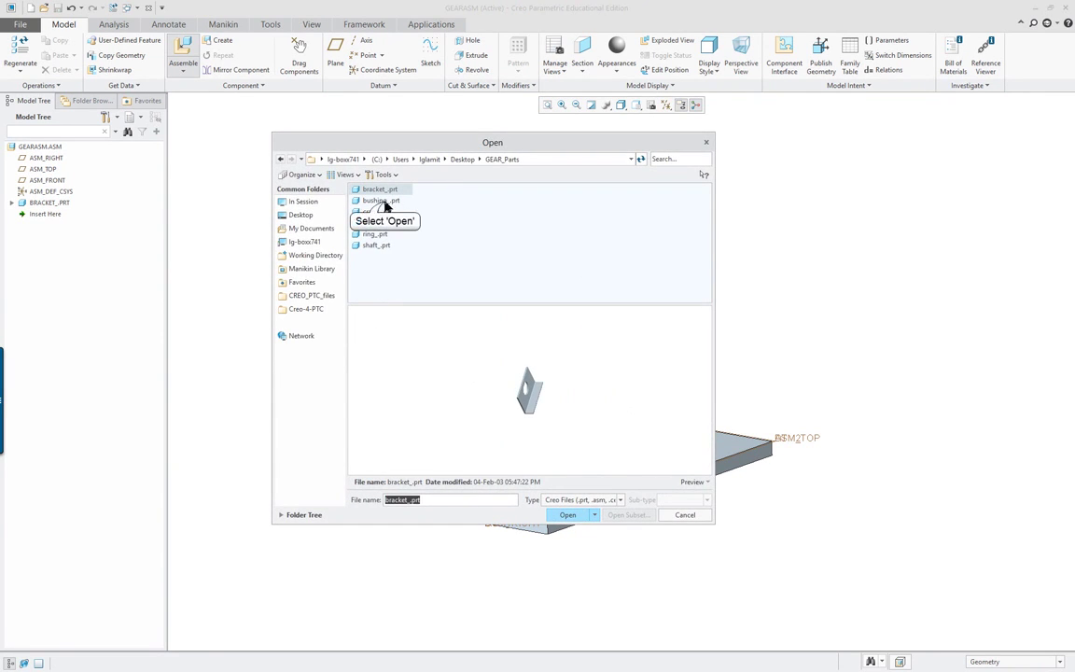
{"action": "left_click", "coordinate": [382, 202]}
{"action": "double_click", "coordinate": [384, 203]}
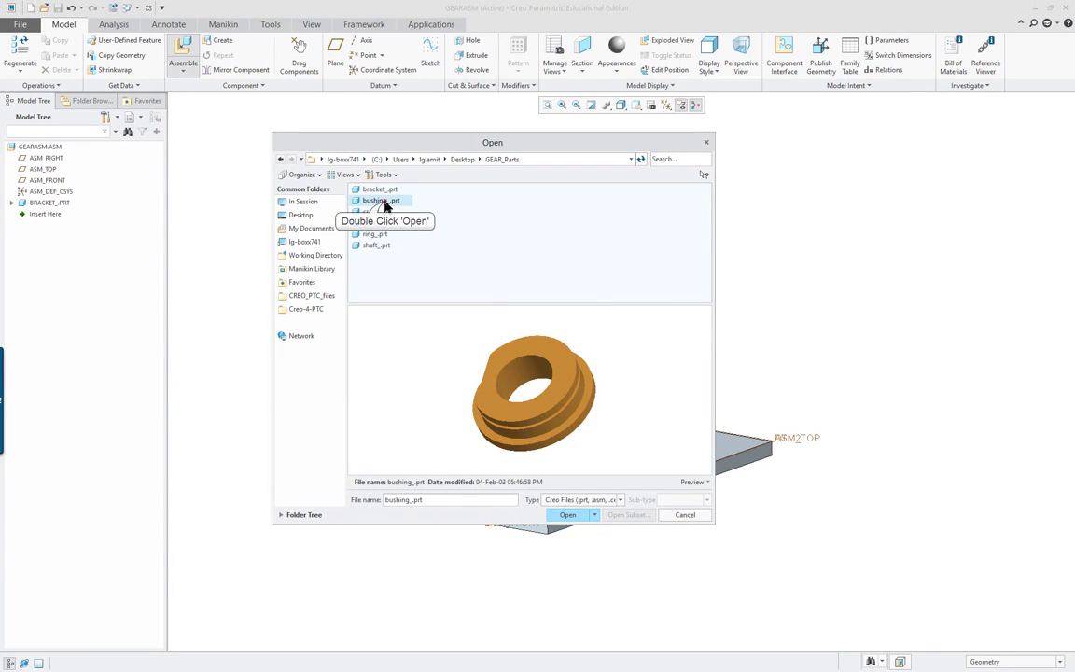
Step: Hide all datum features by clearing Select All in the Datum Display Filters
{"action": "scroll", "coordinate": [703, 530], "scroll_direction": "up", "scroll_amount": 3}
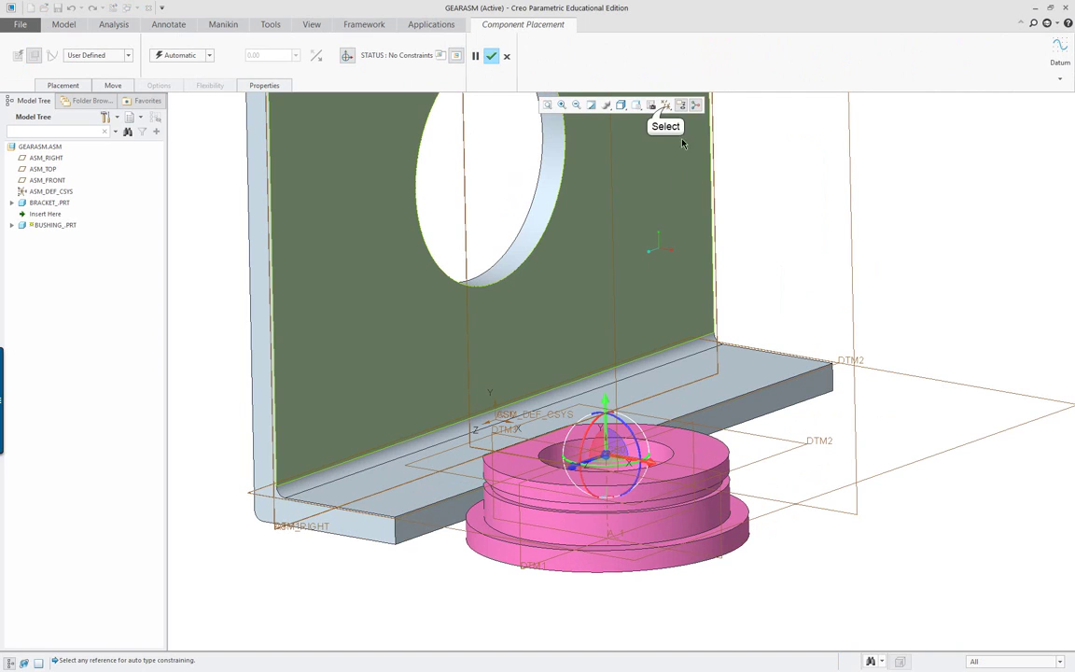
{"action": "left_click", "coordinate": [667, 105]}
{"action": "left_click", "coordinate": [679, 119]}
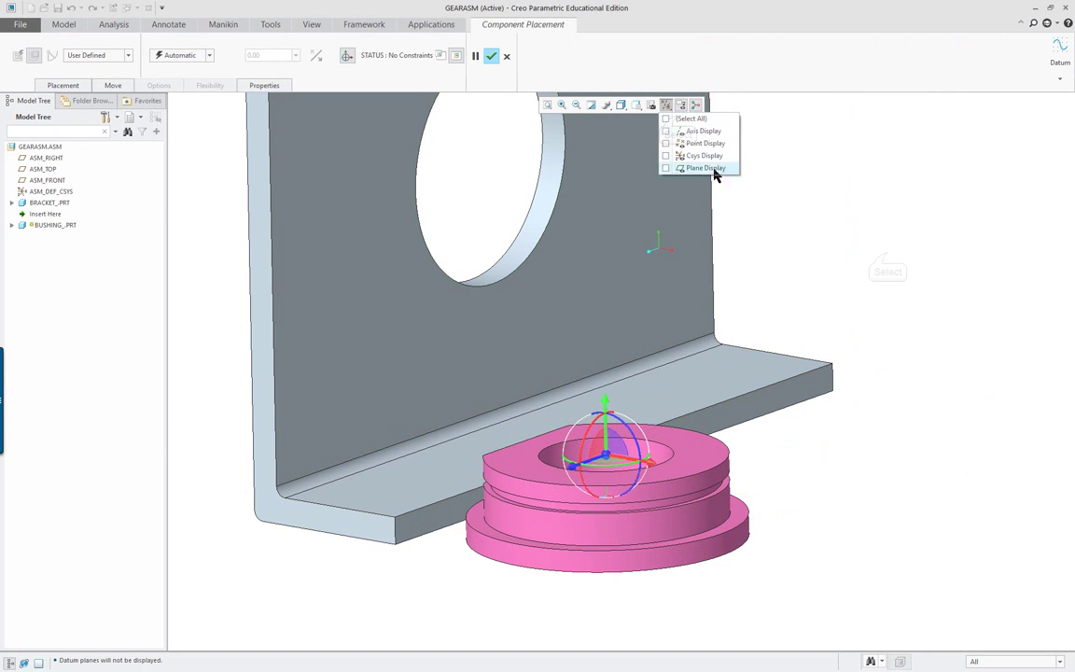
{"action": "scroll", "coordinate": [803, 304], "scroll_direction": "down", "scroll_amount": 3}
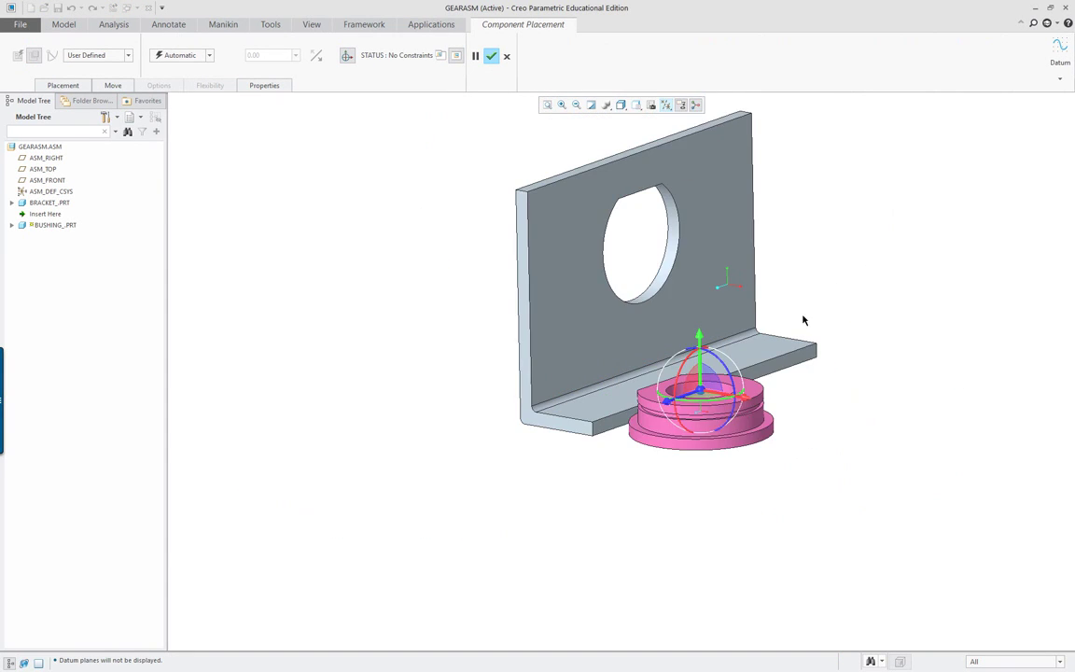
{"action": "scroll", "coordinate": [804, 305], "scroll_direction": "up", "scroll_amount": 2}
Step: Align the bushing cylinder with the bracket hole and seat its flange flush on the bracket face
{"action": "left_click", "coordinate": [727, 463]}
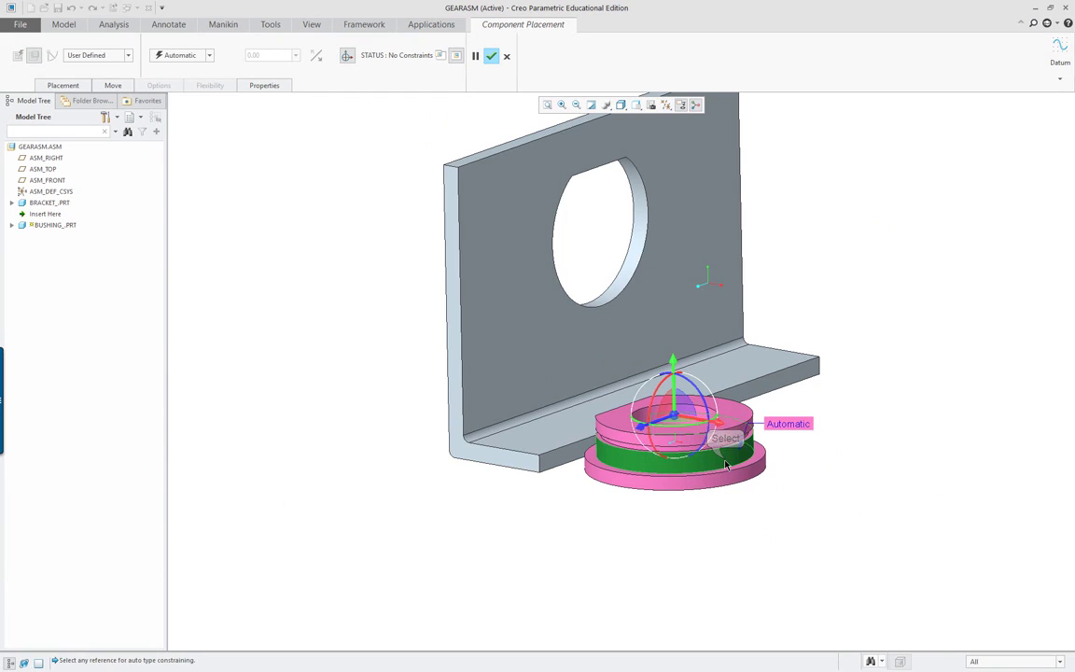
{"action": "left_click", "coordinate": [635, 263]}
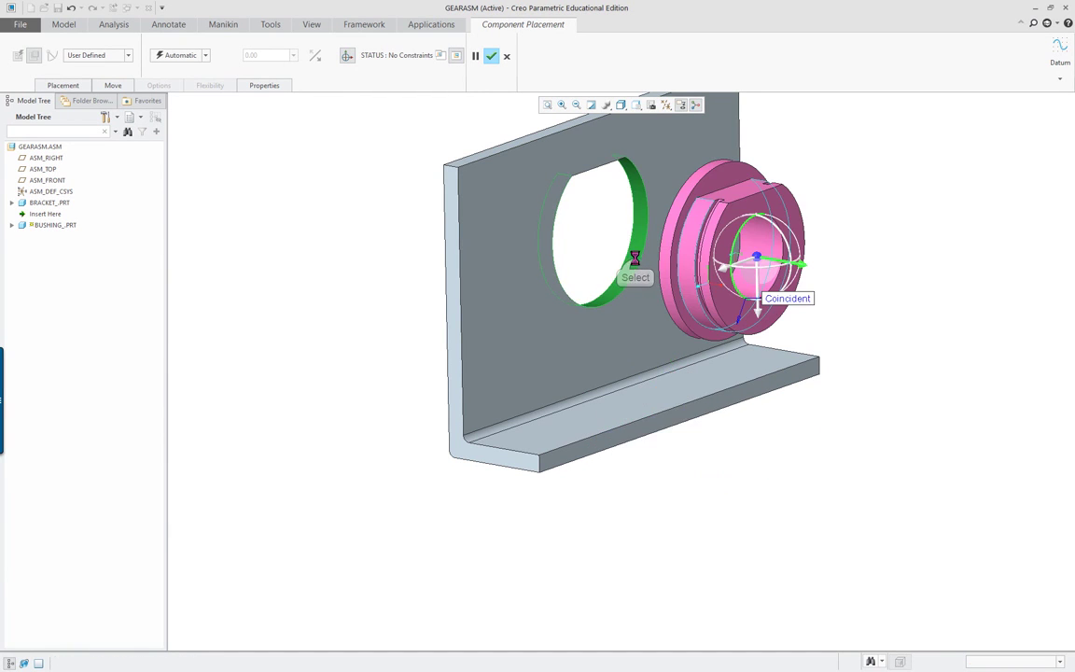
{"action": "middle_click_drag", "start_coordinate": [634, 263], "coordinate": [733, 182]}
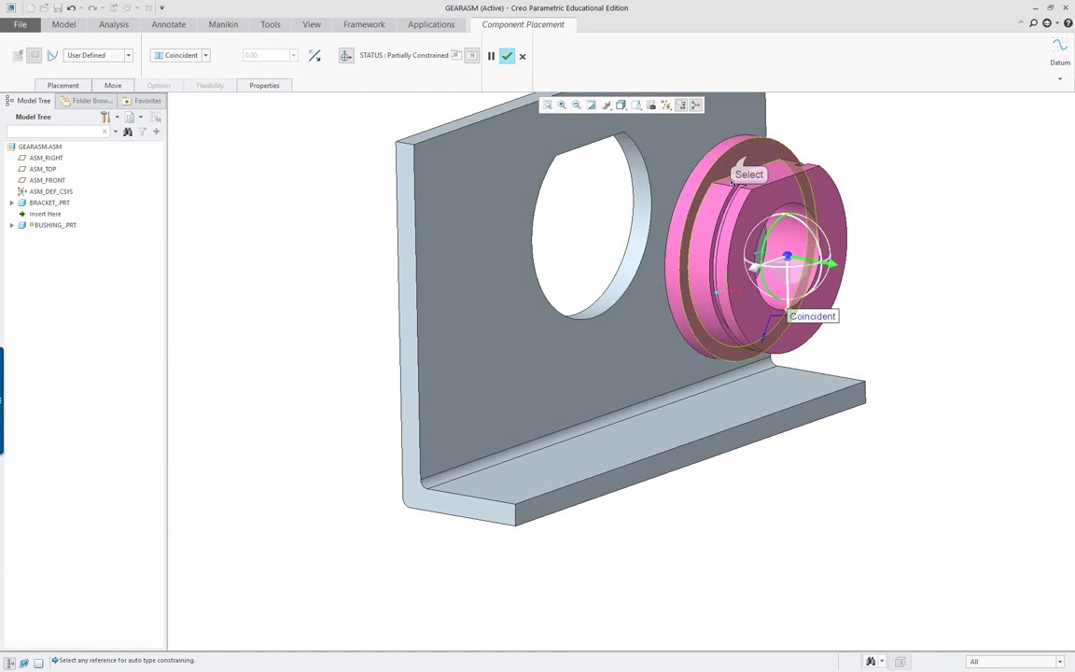
{"action": "left_click", "coordinate": [750, 161]}
{"action": "left_click", "coordinate": [688, 146]}
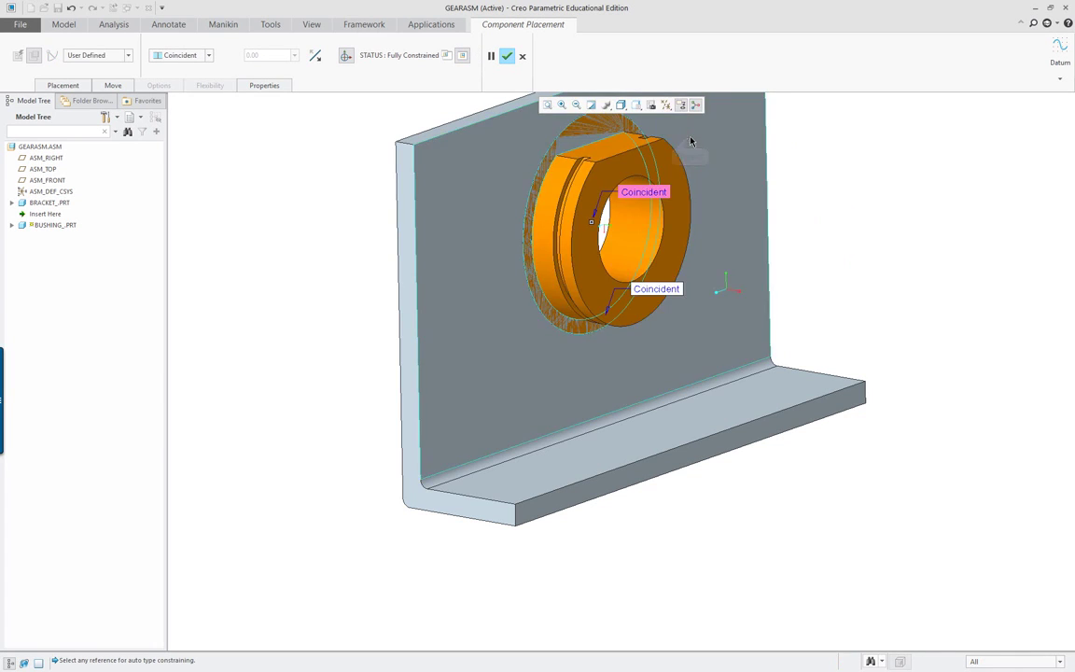
Step: Add a Fix constraint, then delete it from the Placement constraint list
{"action": "scroll", "coordinate": [620, 159], "scroll_direction": "down", "scroll_amount": 3}
{"action": "right_click", "coordinate": [621, 158]}
{"action": "scroll", "coordinate": [620, 159], "scroll_direction": "up", "scroll_amount": 3}
{"action": "right_click", "coordinate": [372, 144]}
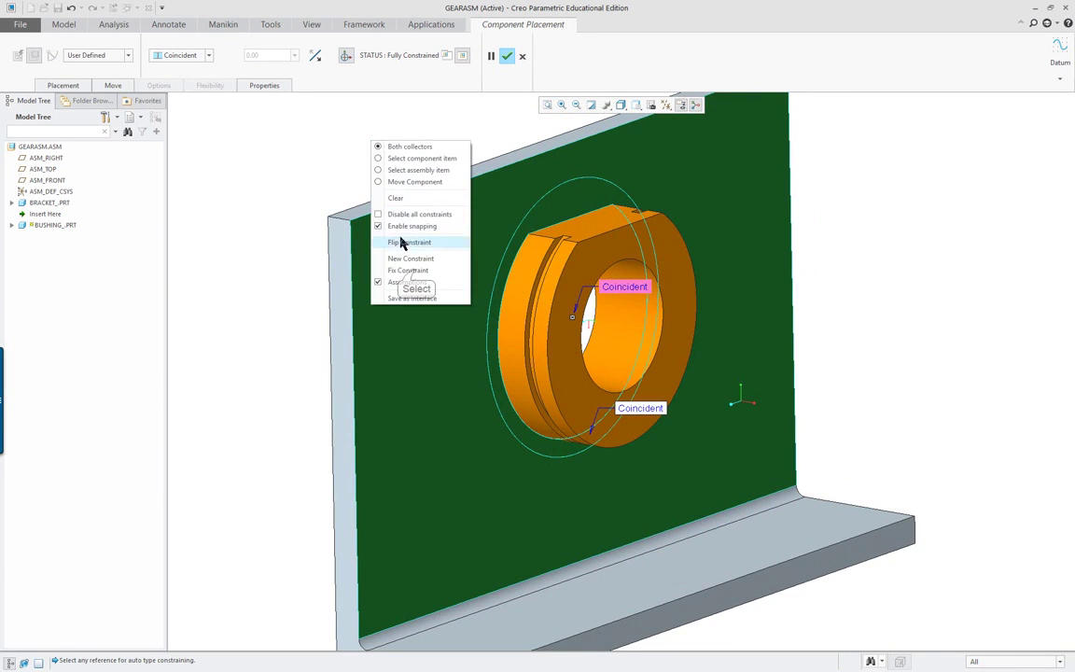
{"action": "left_click", "coordinate": [411, 269]}
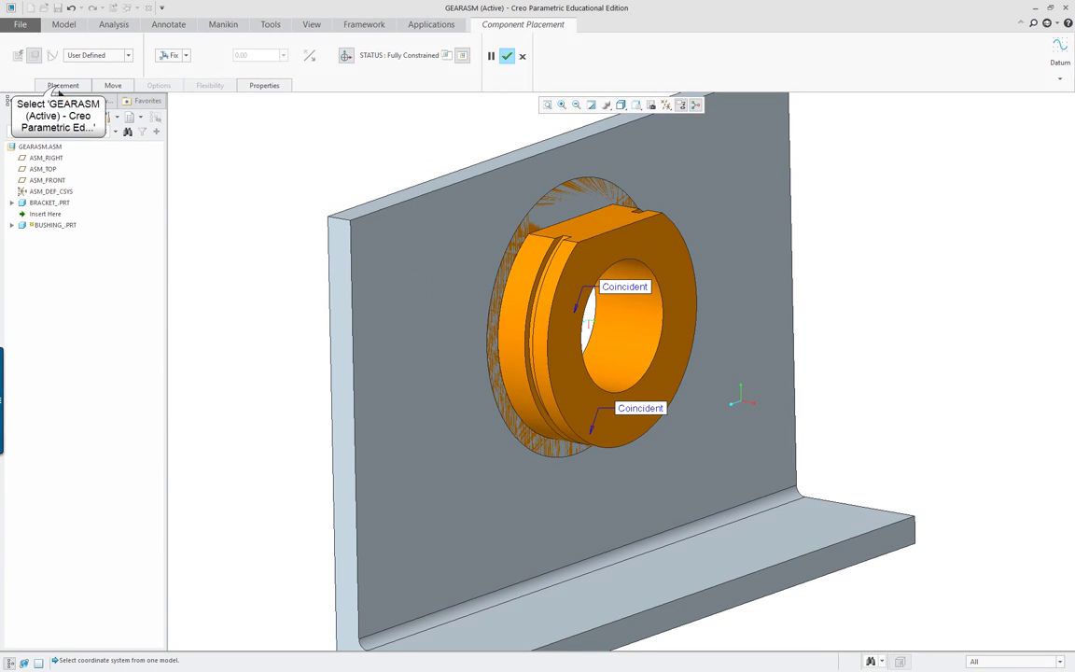
{"action": "left_click", "coordinate": [58, 86]}
{"action": "right_click", "coordinate": [63, 142]}
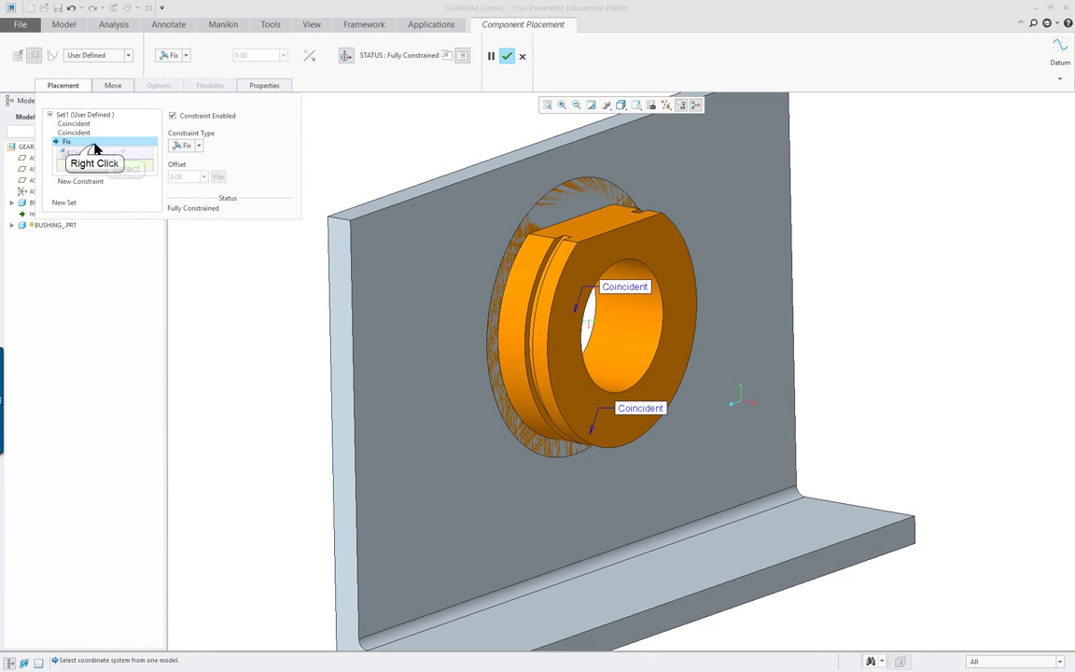
{"action": "left_click", "coordinate": [89, 153]}
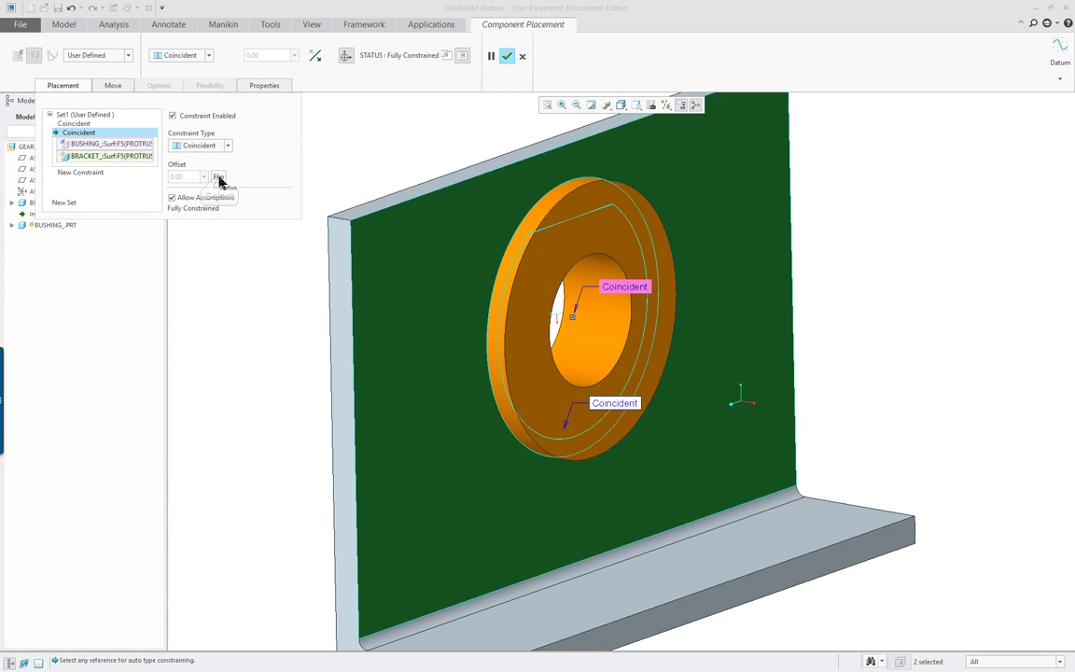
Step: Disable Allow Assumptions and constrain the bushing's notch face to the bracket slot face
{"action": "middle_click_drag", "start_coordinate": [456, 271], "coordinate": [598, 282]}
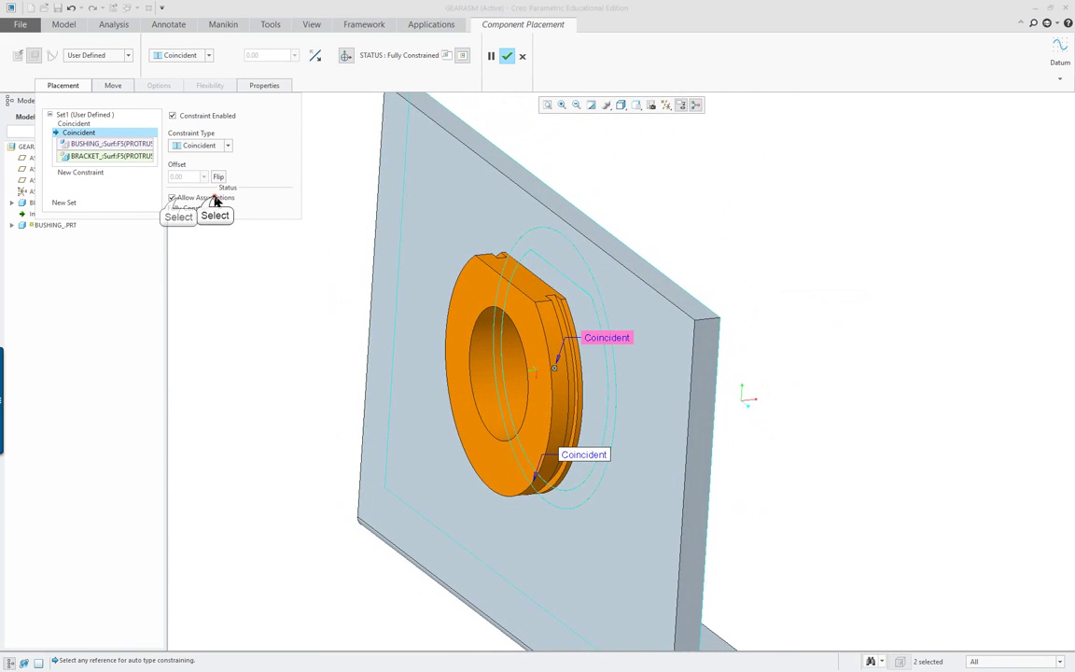
{"action": "left_click", "coordinate": [172, 197]}
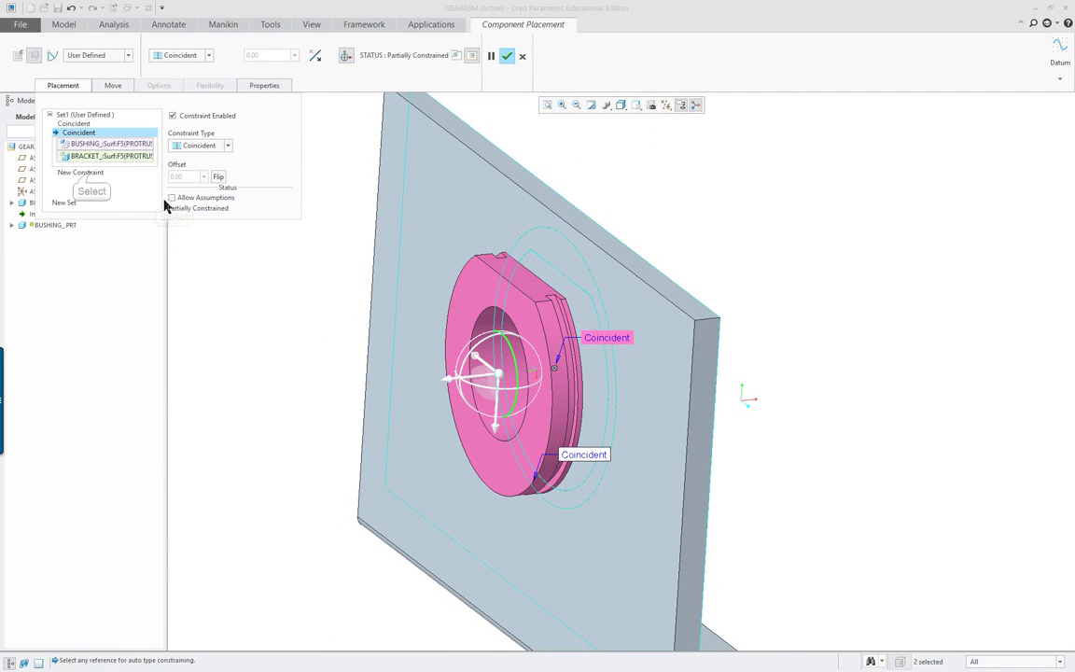
{"action": "left_click", "coordinate": [91, 175]}
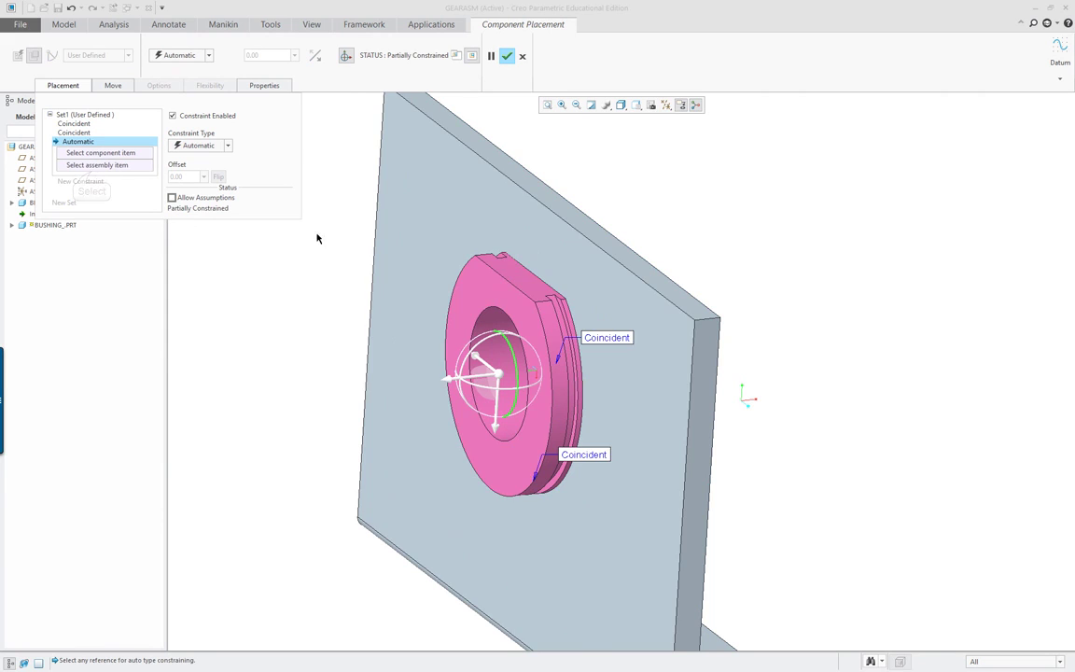
{"action": "left_click", "coordinate": [518, 282]}
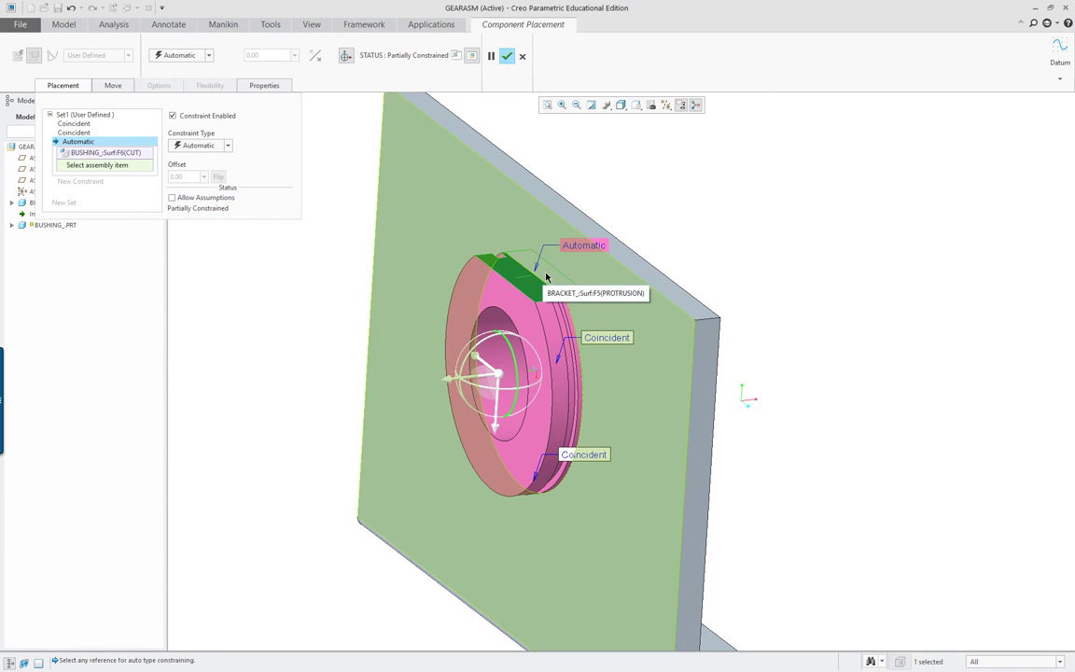
{"action": "right_click", "coordinate": [546, 277]}
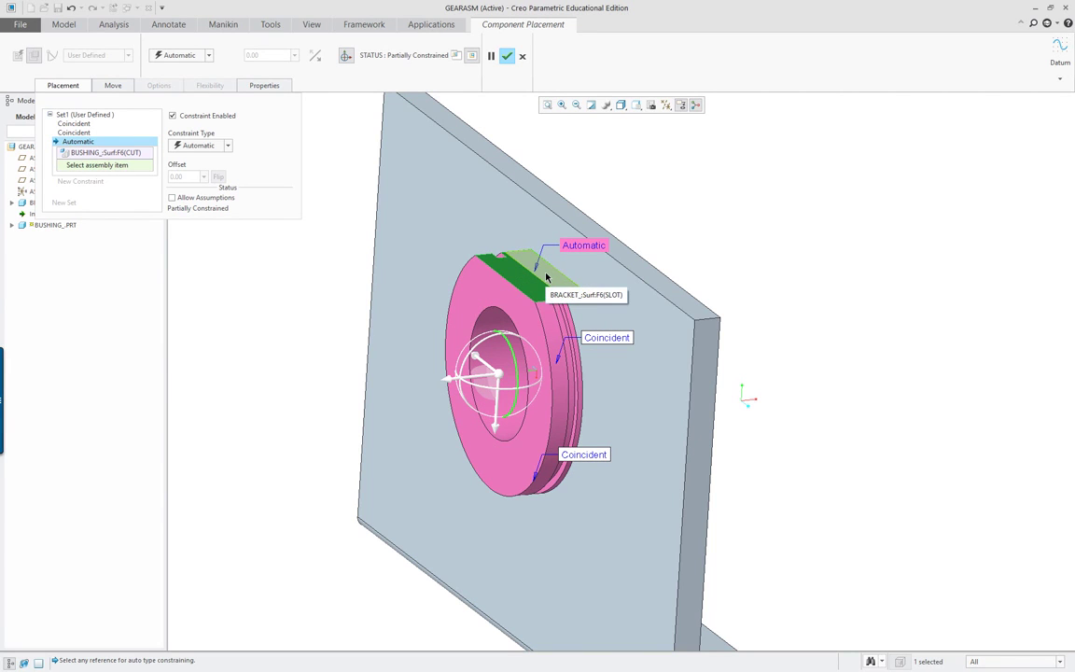
{"action": "left_click", "coordinate": [546, 277]}
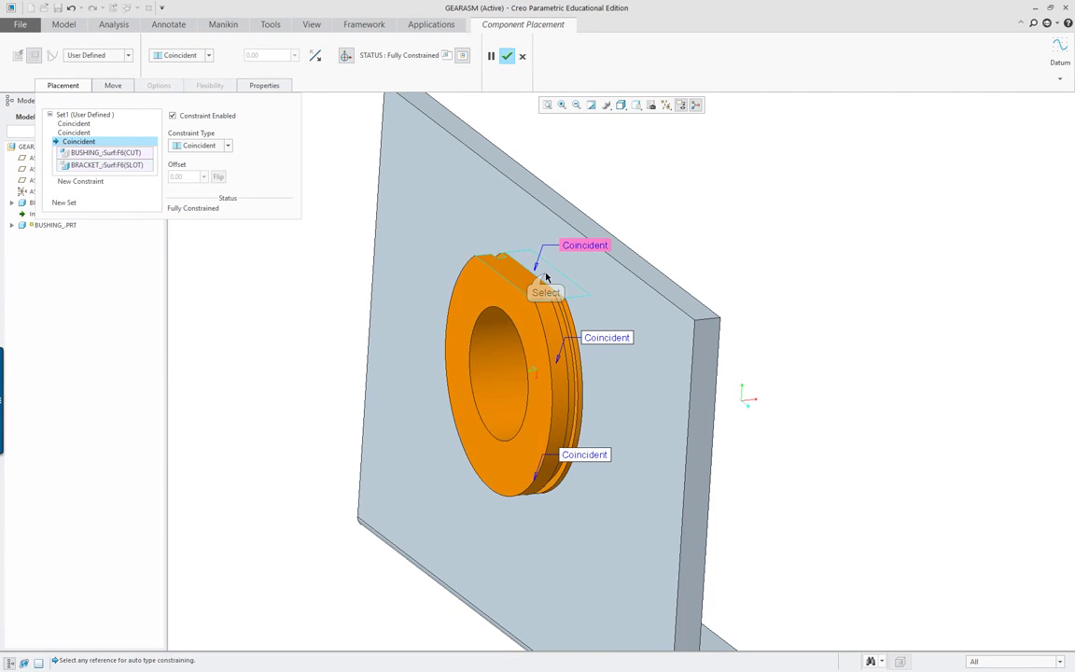
Step: Make the notch-to-slot constraint Parallel and finish placing the bushing
{"action": "left_click", "coordinate": [229, 147]}
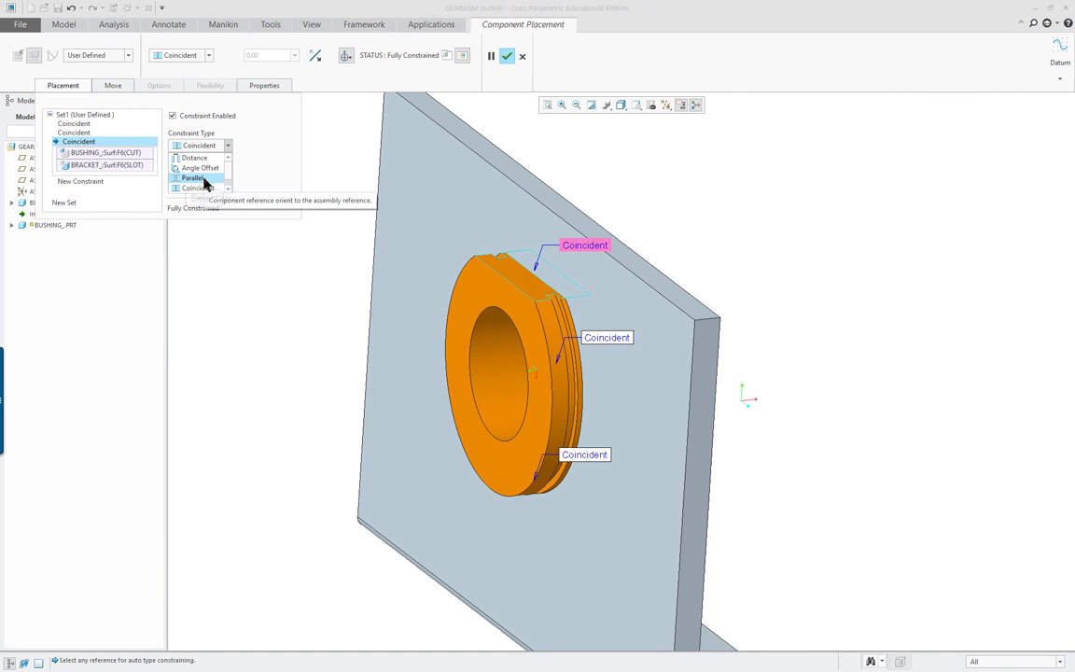
{"action": "left_click", "coordinate": [193, 178]}
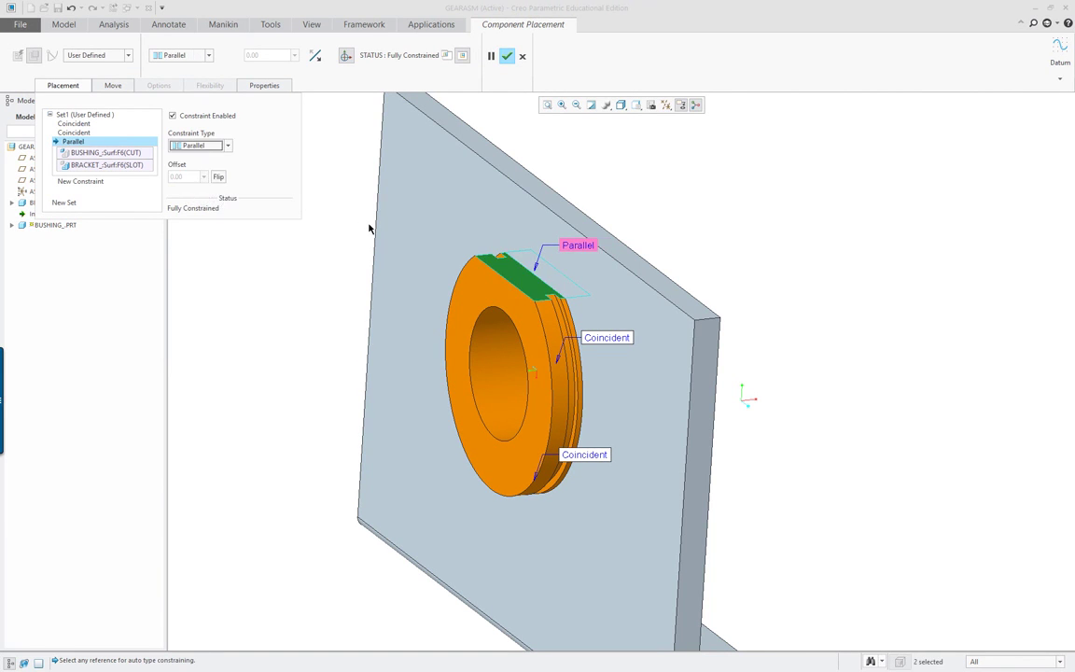
{"action": "middle_click_drag", "start_coordinate": [747, 336], "coordinate": [666, 354]}
{"action": "middle_click", "coordinate": [340, 309]}
{"action": "mouse_move", "coordinate": [354, 311]}
{"action": "middle_mouse_down"}
{"action": "mouse_move", "coordinate": [406, 343]}
{"action": "mouse_move", "coordinate": [504, 285]}
{"action": "mouse_move", "coordinate": [521, 345]}
{"action": "middle_mouse_up"}
{"action": "scroll", "coordinate": [406, 343], "scroll_direction": "down", "scroll_amount": 4}
{"action": "scroll", "coordinate": [504, 284], "scroll_direction": "up", "scroll_amount": 2}
Step: Start assembling the ring part and mate its face against the bushing's groove face
{"action": "right_click", "coordinate": [719, 305]}
{"action": "left_click", "coordinate": [733, 329]}
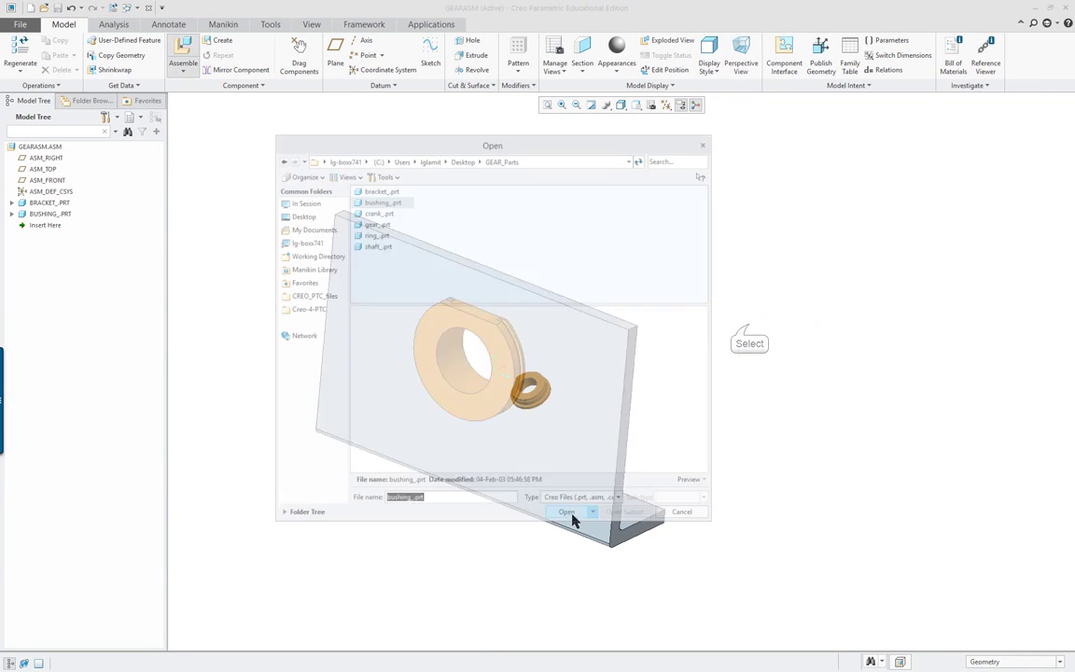
{"action": "double_click", "coordinate": [376, 236]}
{"action": "scroll", "coordinate": [742, 401], "scroll_direction": "up", "scroll_amount": 3}
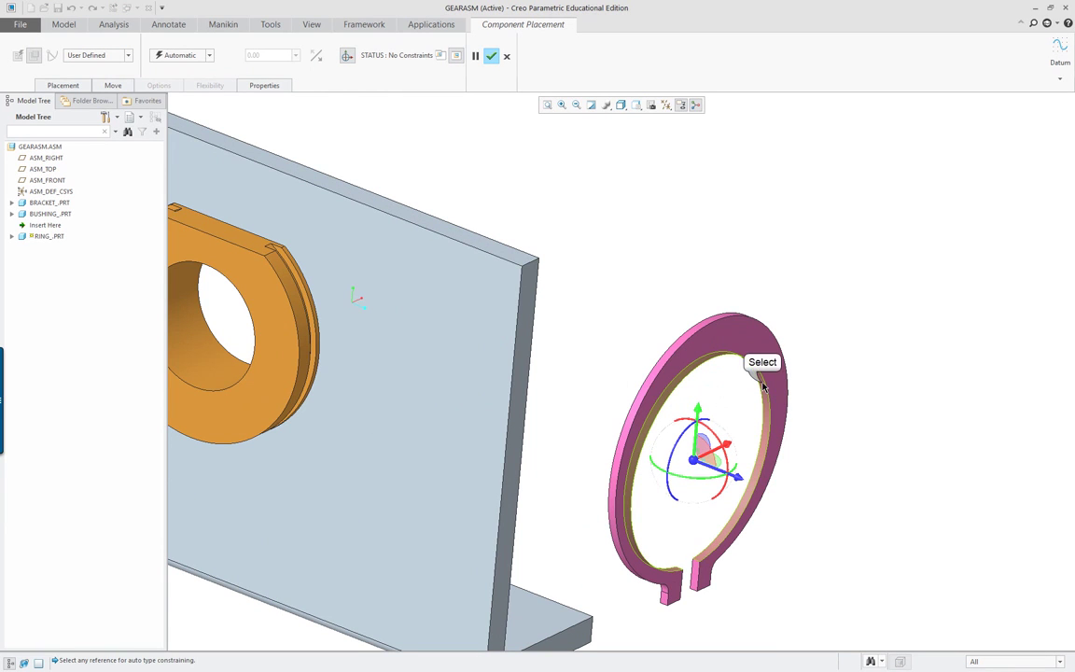
{"action": "left_click", "coordinate": [761, 381]}
{"action": "scroll", "coordinate": [336, 341], "scroll_direction": "down", "scroll_amount": 2}
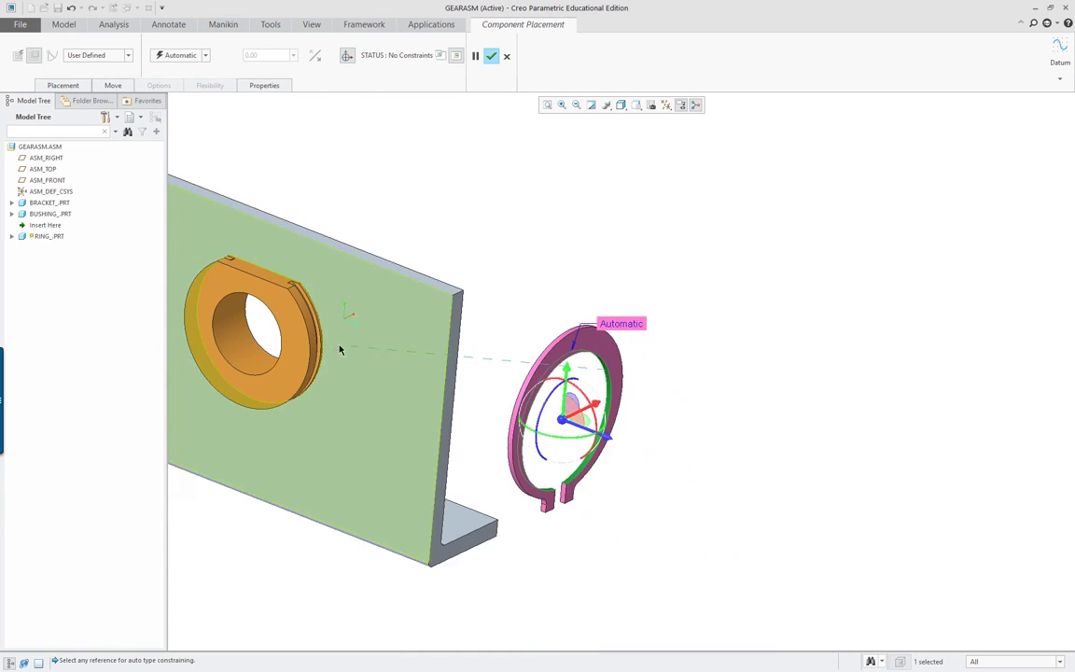
{"action": "scroll", "coordinate": [278, 295], "scroll_direction": "up", "scroll_amount": 6}
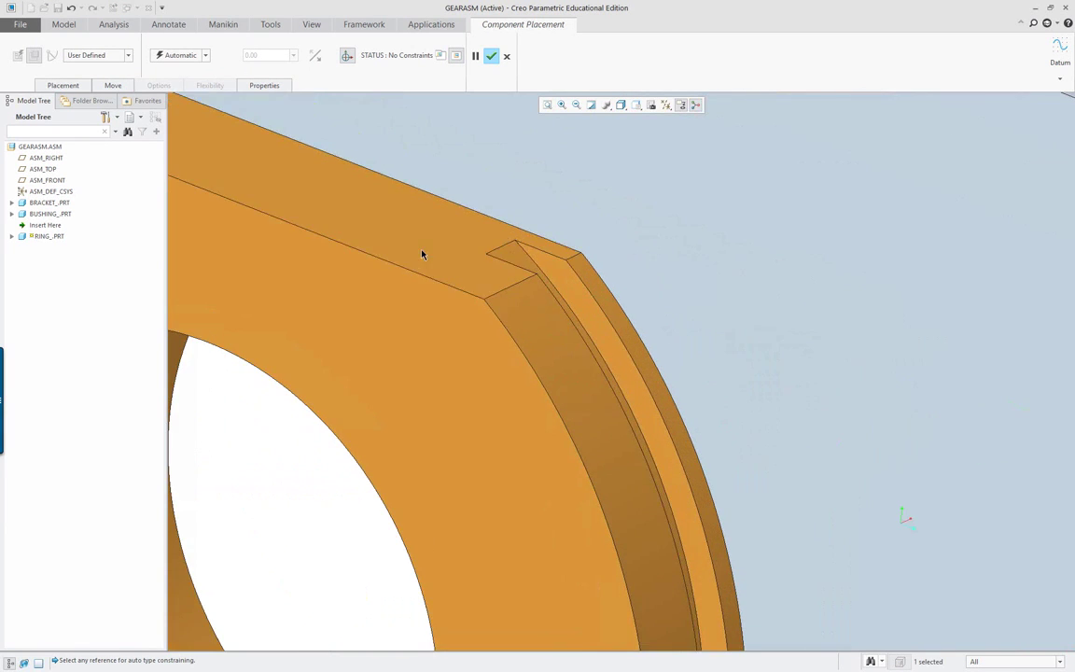
{"action": "left_click", "coordinate": [512, 260]}
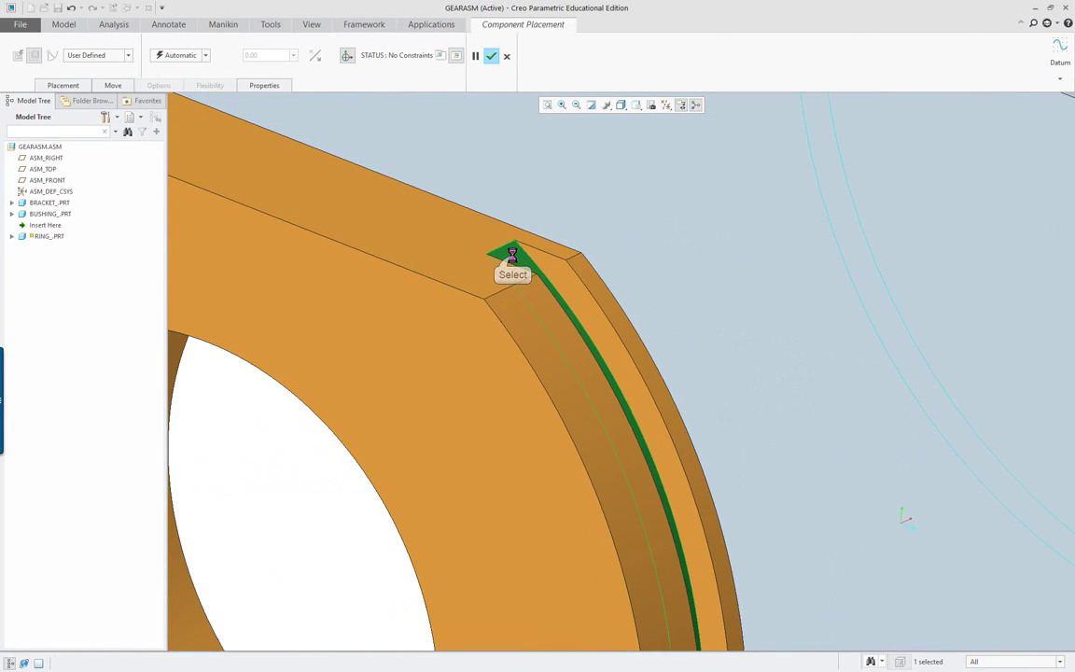
{"action": "scroll", "coordinate": [542, 353], "scroll_direction": "down", "scroll_amount": 6}
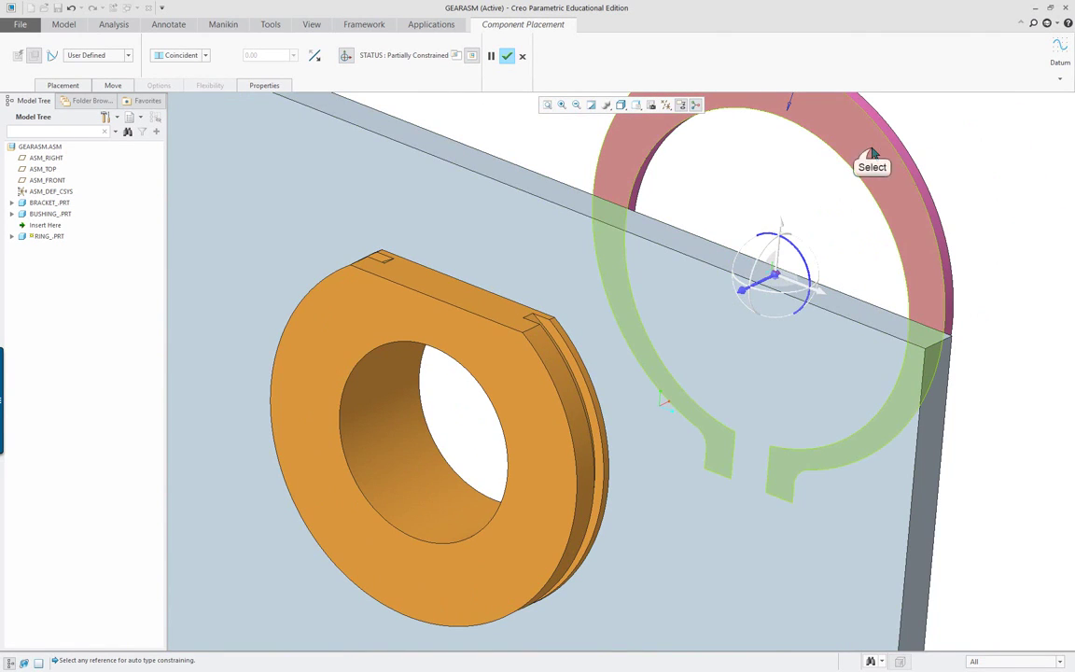
Step: Add a second Coincident constraint between the pink ring face and the bushing's slot edge
{"action": "left_click", "coordinate": [871, 154]}
{"action": "scroll", "coordinate": [562, 323], "scroll_direction": "up", "scroll_amount": 5}
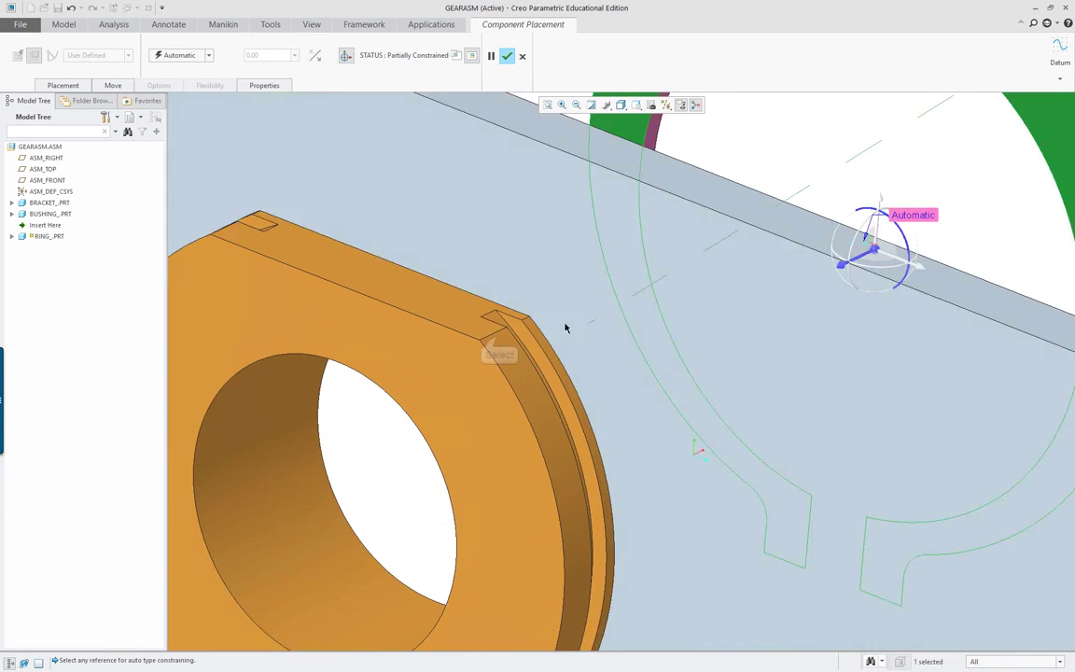
{"action": "left_click", "coordinate": [499, 341]}
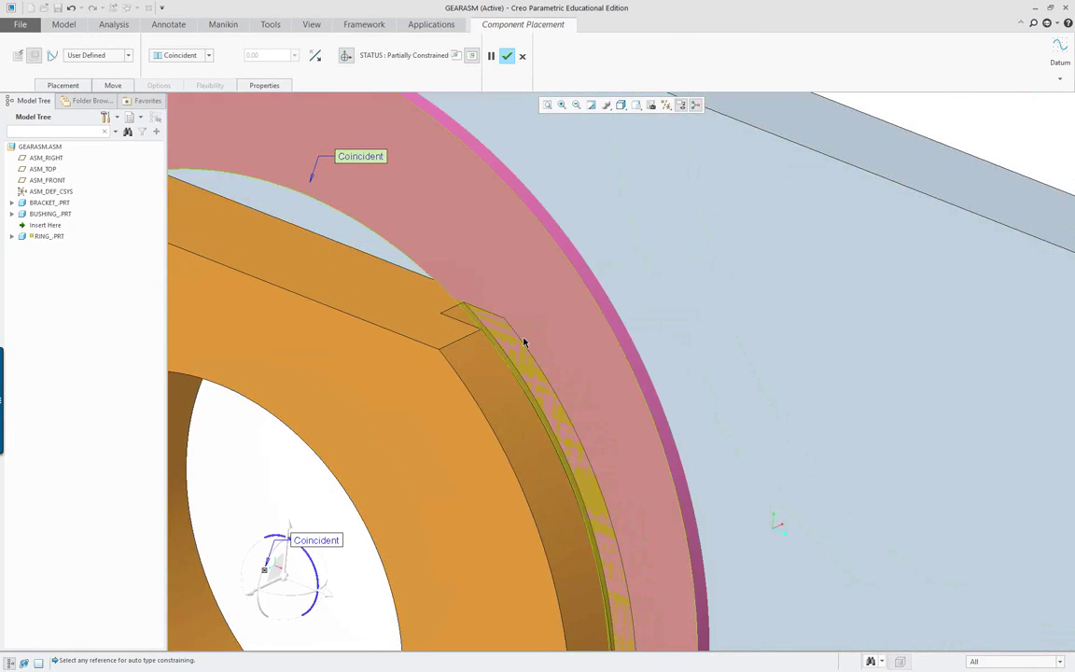
{"action": "scroll", "coordinate": [533, 341], "scroll_direction": "down", "scroll_amount": 3}
{"action": "right_click", "coordinate": [682, 194]}
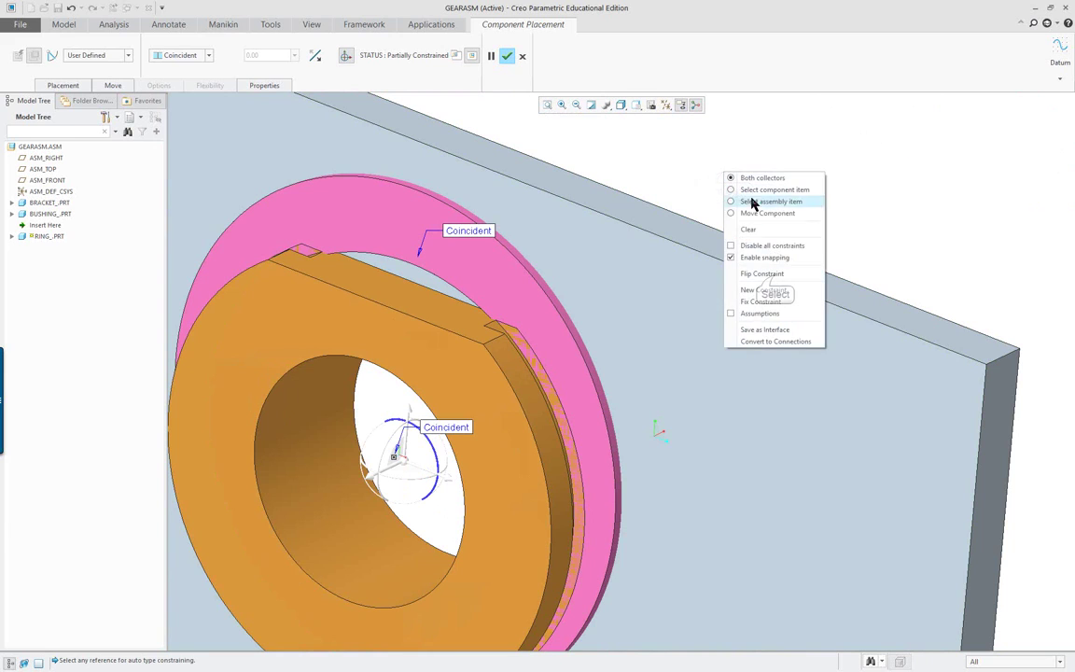
{"action": "left_click", "coordinate": [774, 275]}
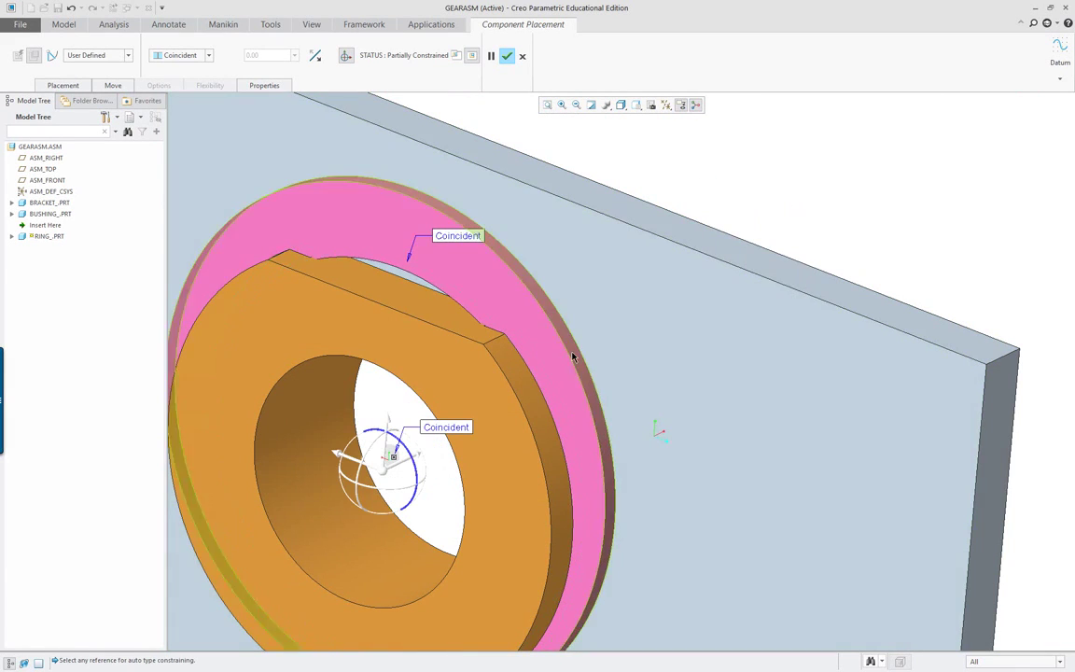
{"action": "mouse_move", "coordinate": [568, 357]}
{"action": "middle_mouse_down"}
{"action": "mouse_move", "coordinate": [541, 370]}
{"action": "mouse_move", "coordinate": [567, 347]}
{"action": "mouse_move", "coordinate": [588, 294]}
{"action": "middle_mouse_up"}
Step: Add a new ring constraint pairing the tab face with the bracket's edge face
{"action": "right_click", "coordinate": [653, 344]}
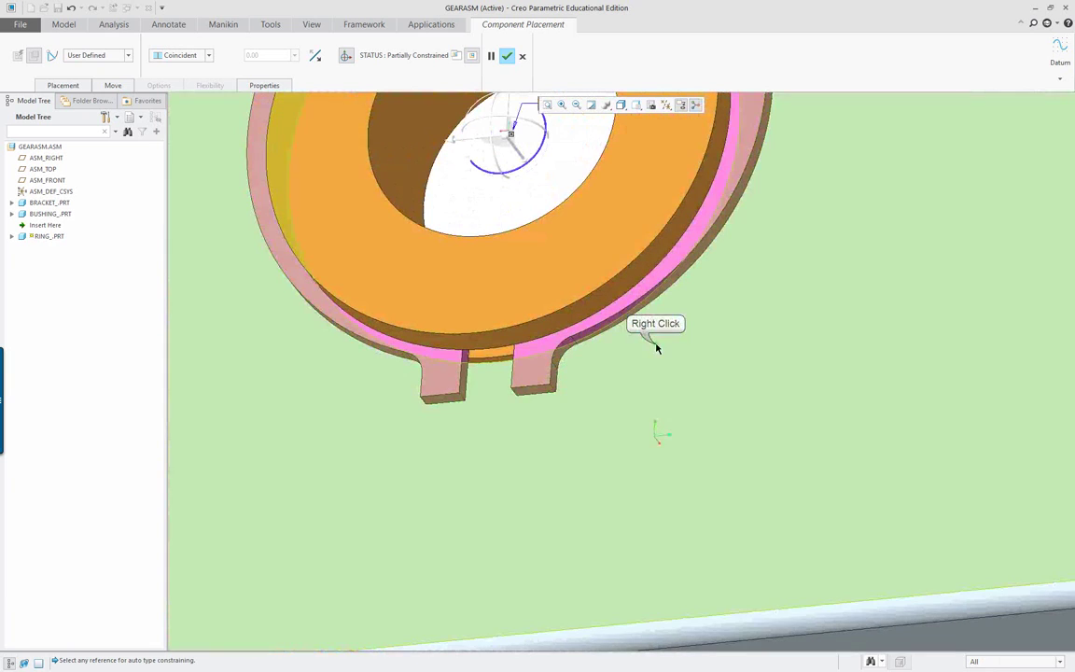
{"action": "left_click", "coordinate": [700, 503]}
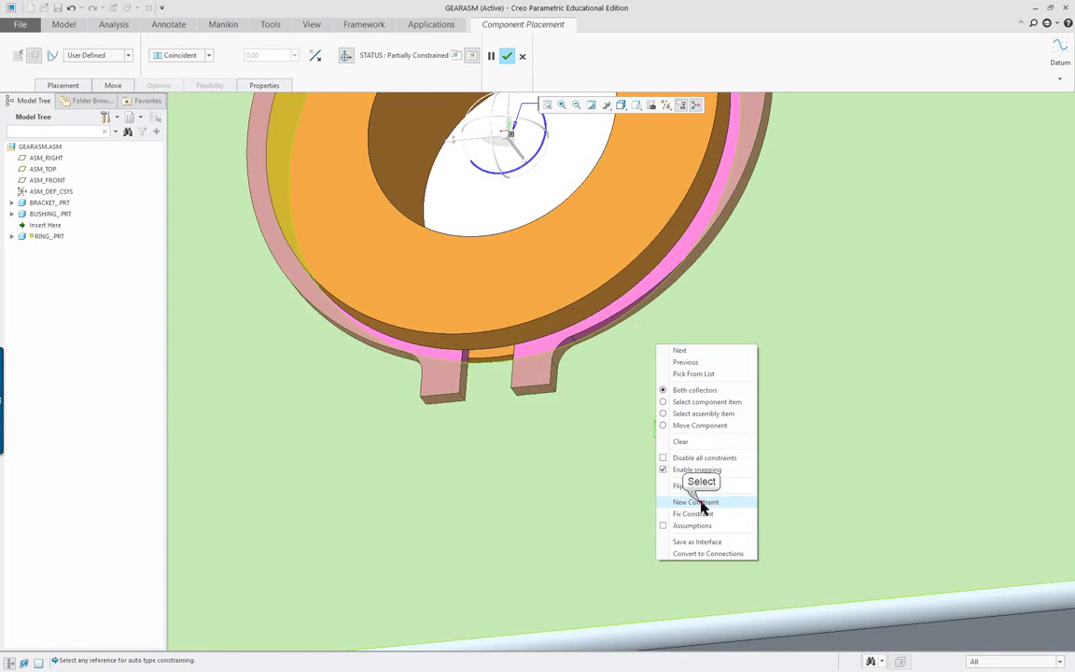
{"action": "scroll", "coordinate": [522, 384], "scroll_direction": "down", "scroll_amount": 3}
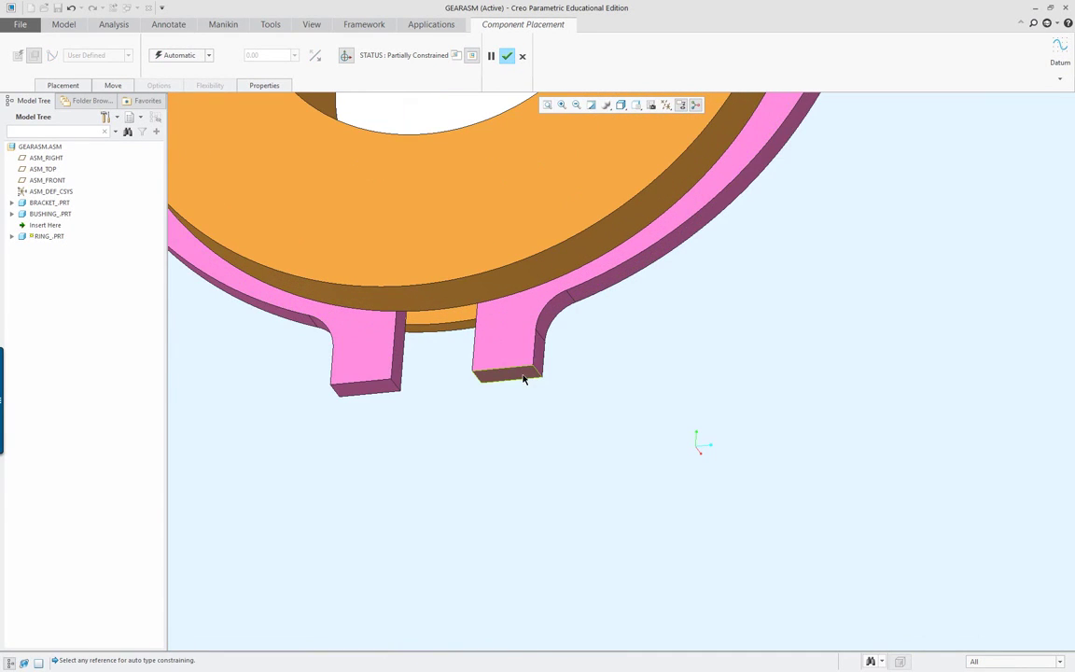
{"action": "left_click", "coordinate": [520, 374]}
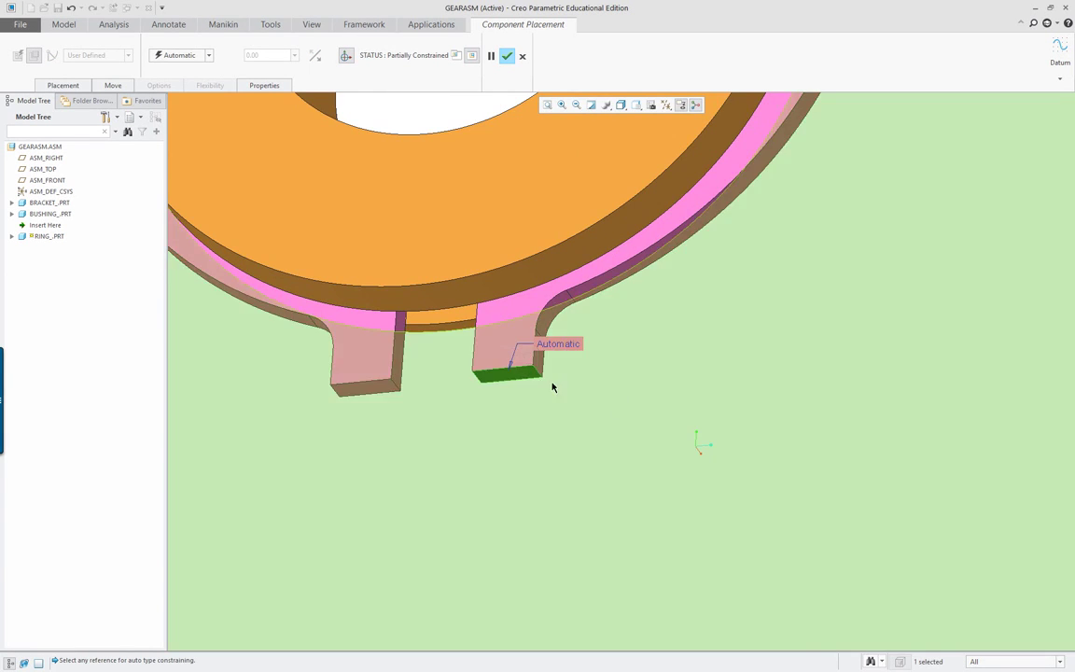
{"action": "scroll", "coordinate": [614, 403], "scroll_direction": "up", "scroll_amount": 5}
{"action": "scroll", "coordinate": [784, 381], "scroll_direction": "down", "scroll_amount": 6}
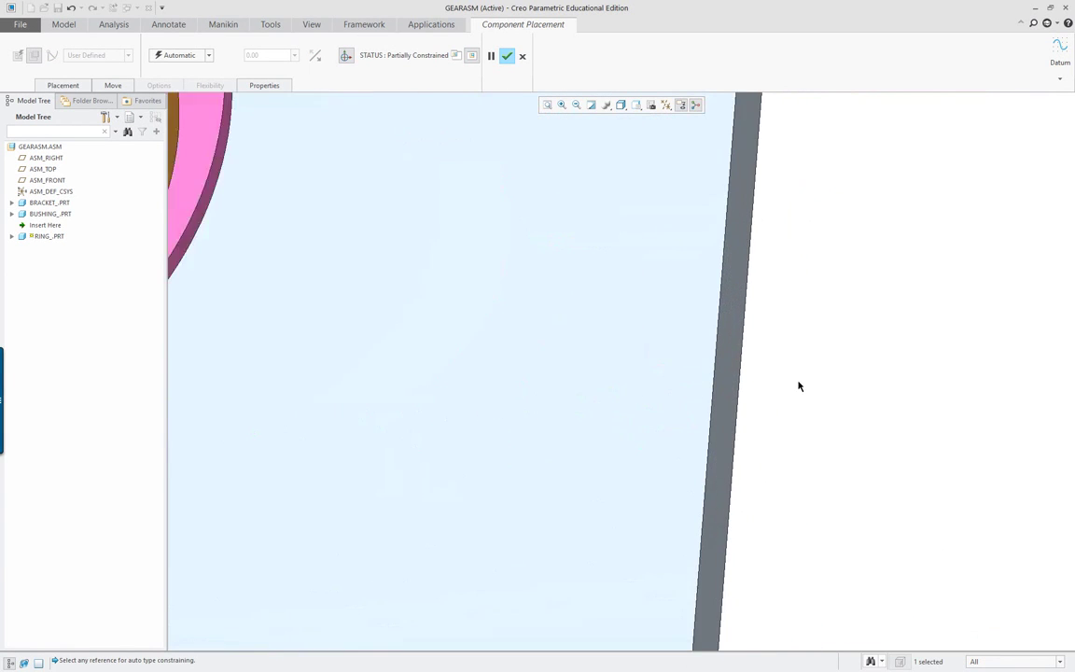
{"action": "left_click", "coordinate": [715, 362]}
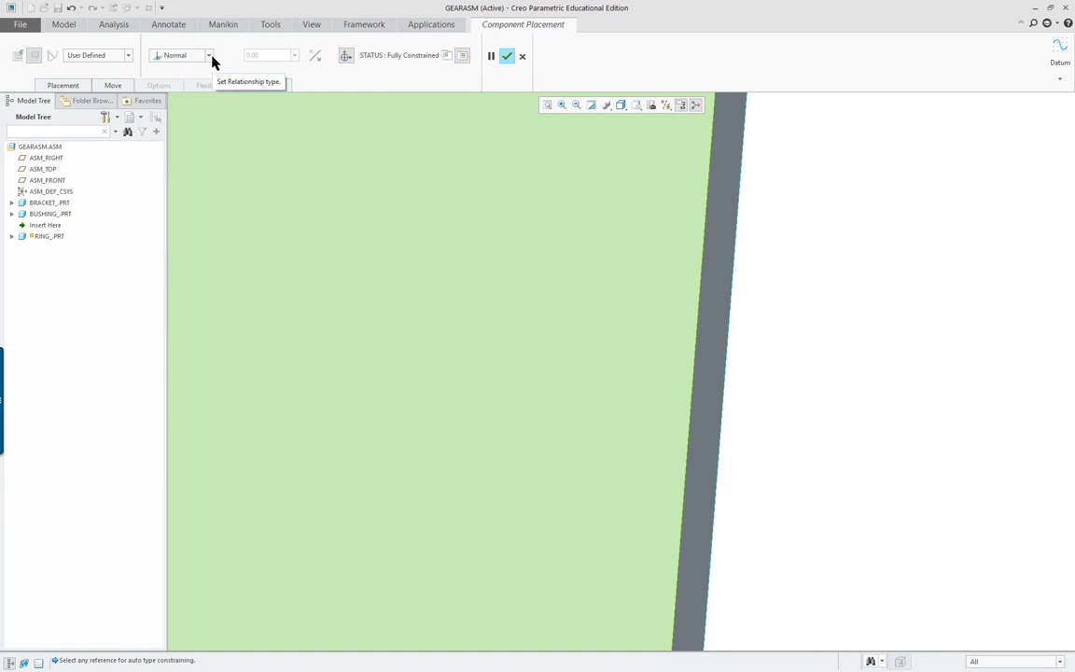
{"action": "scroll", "coordinate": [446, 389], "scroll_direction": "up", "scroll_amount": 5}
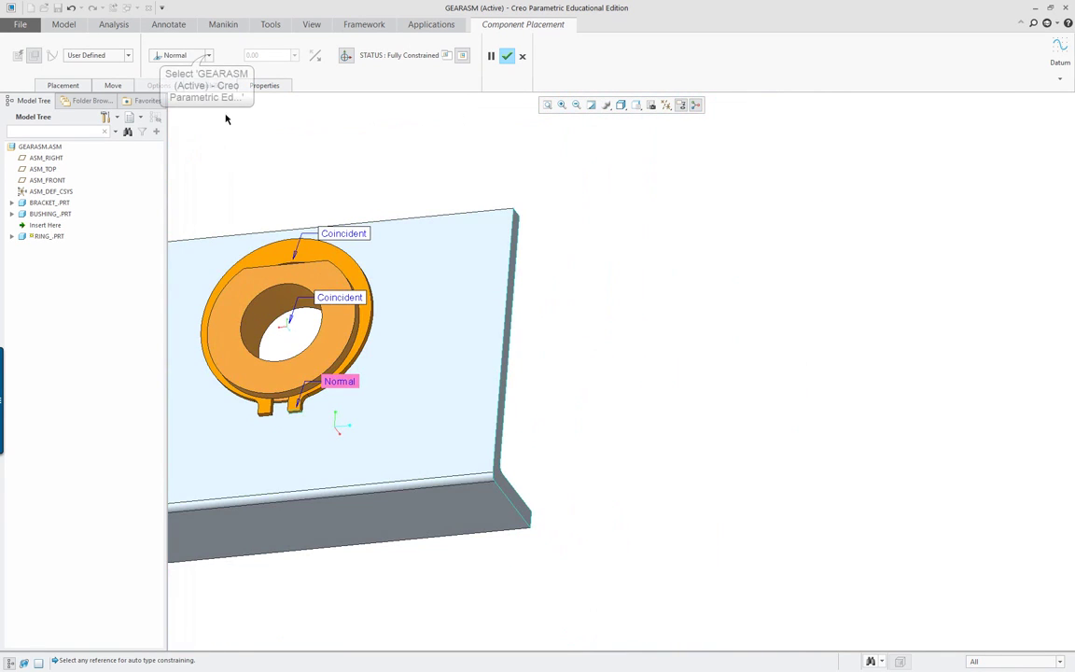
Step: Make that constraint an Angle Offset and rotate the ring to 127 degrees
{"action": "left_click", "coordinate": [206, 55]}
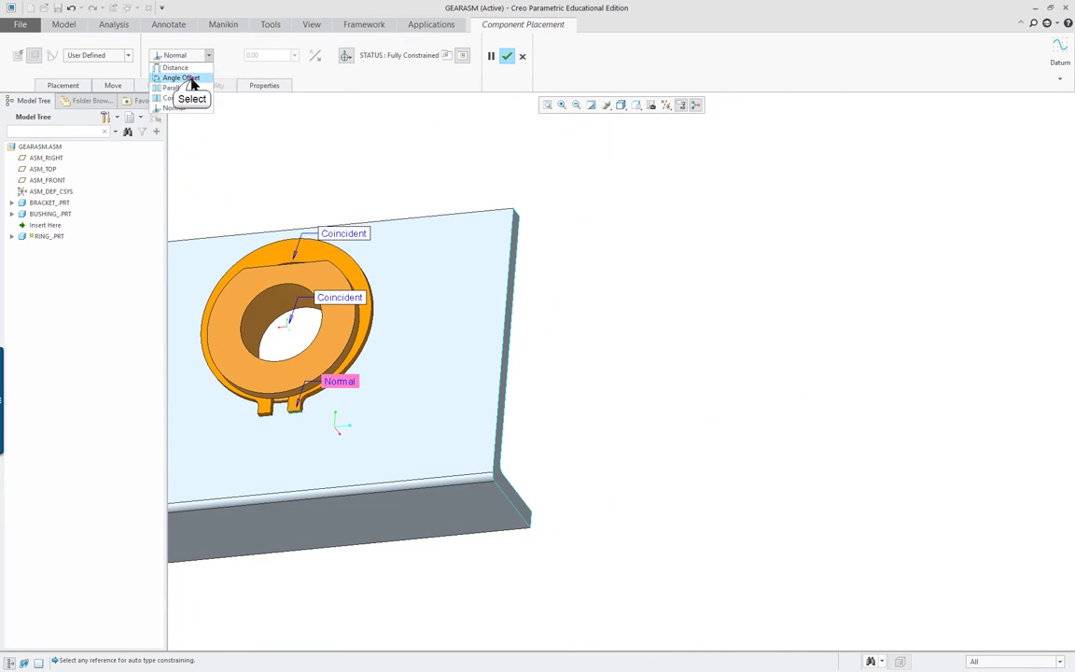
{"action": "left_click", "coordinate": [182, 77]}
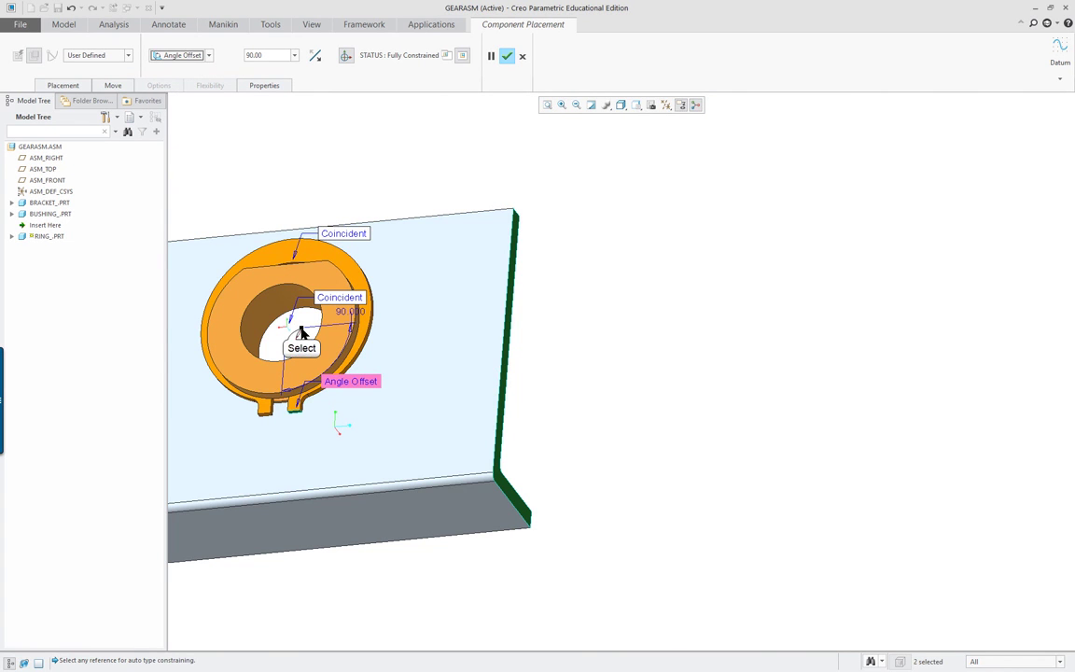
{"action": "left_click_drag", "start_coordinate": [302, 334], "coordinate": [384, 278]}
{"action": "scroll", "coordinate": [384, 278], "scroll_direction": "down", "scroll_amount": 3}
{"action": "scroll", "coordinate": [328, 276], "scroll_direction": "up", "scroll_amount": 5}
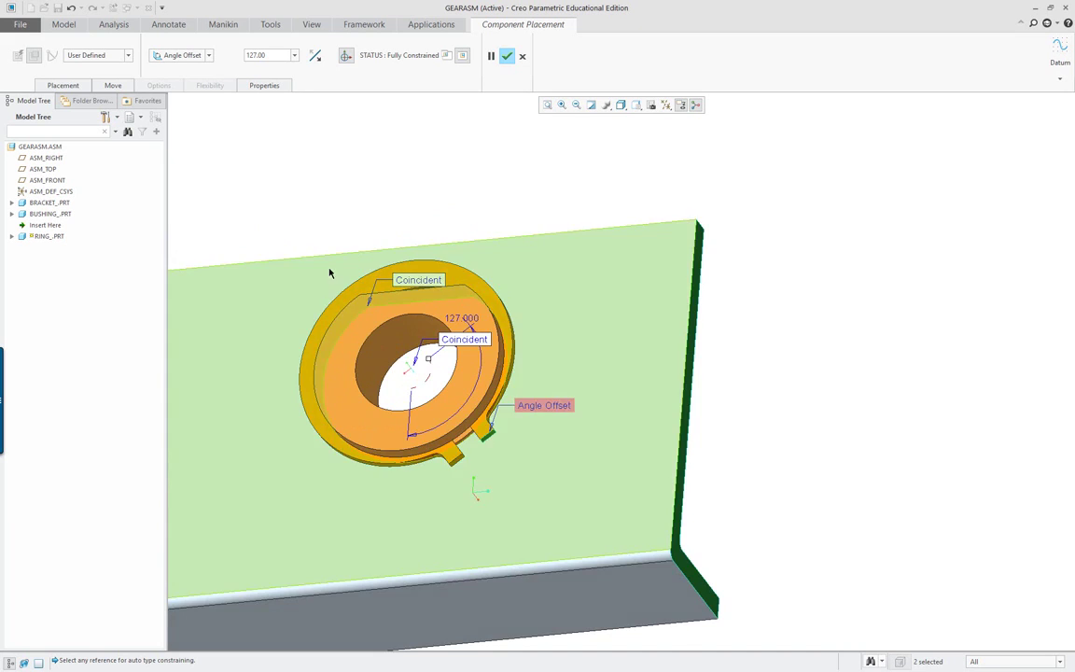
{"action": "middle_click_drag", "start_coordinate": [328, 276], "coordinate": [301, 309]}
Step: Finish the ring, then assemble shaft_prt with its cylinder coincident to the bushing bore
{"action": "middle_click", "coordinate": [365, 268]}
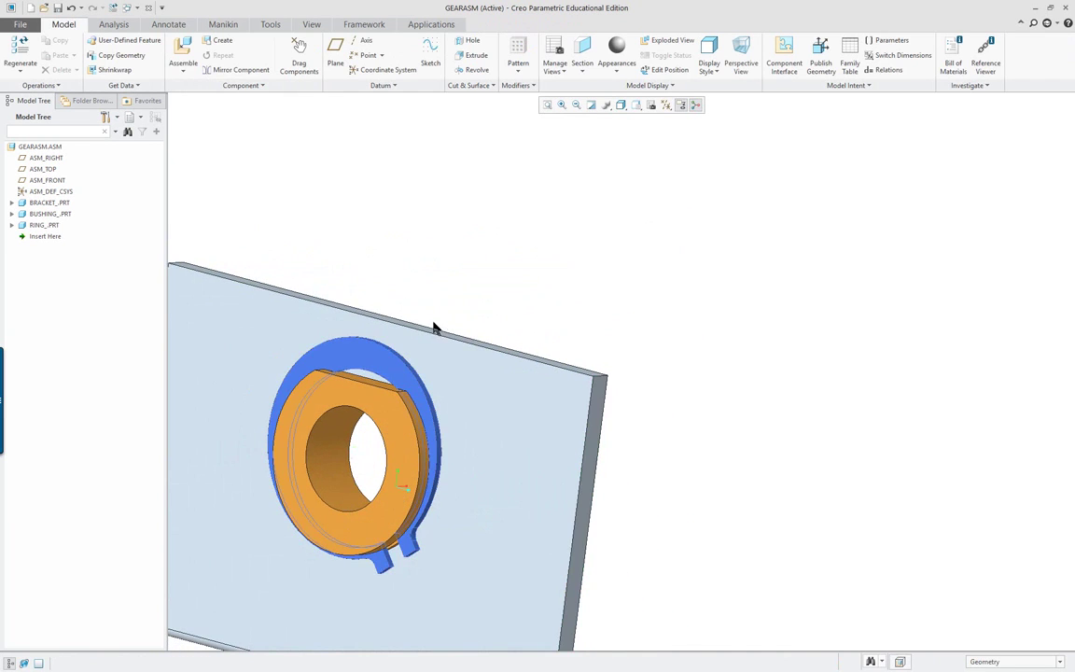
{"action": "mouse_move", "coordinate": [435, 328]}
{"action": "middle_mouse_down"}
{"action": "mouse_move", "coordinate": [574, 261]}
{"action": "mouse_move", "coordinate": [409, 342]}
{"action": "mouse_move", "coordinate": [392, 348]}
{"action": "mouse_move", "coordinate": [374, 331]}
{"action": "mouse_move", "coordinate": [352, 365]}
{"action": "mouse_move", "coordinate": [492, 316]}
{"action": "mouse_move", "coordinate": [491, 386]}
{"action": "mouse_move", "coordinate": [447, 387]}
{"action": "middle_mouse_up"}
{"action": "scroll", "coordinate": [492, 316], "scroll_direction": "down", "scroll_amount": 3}
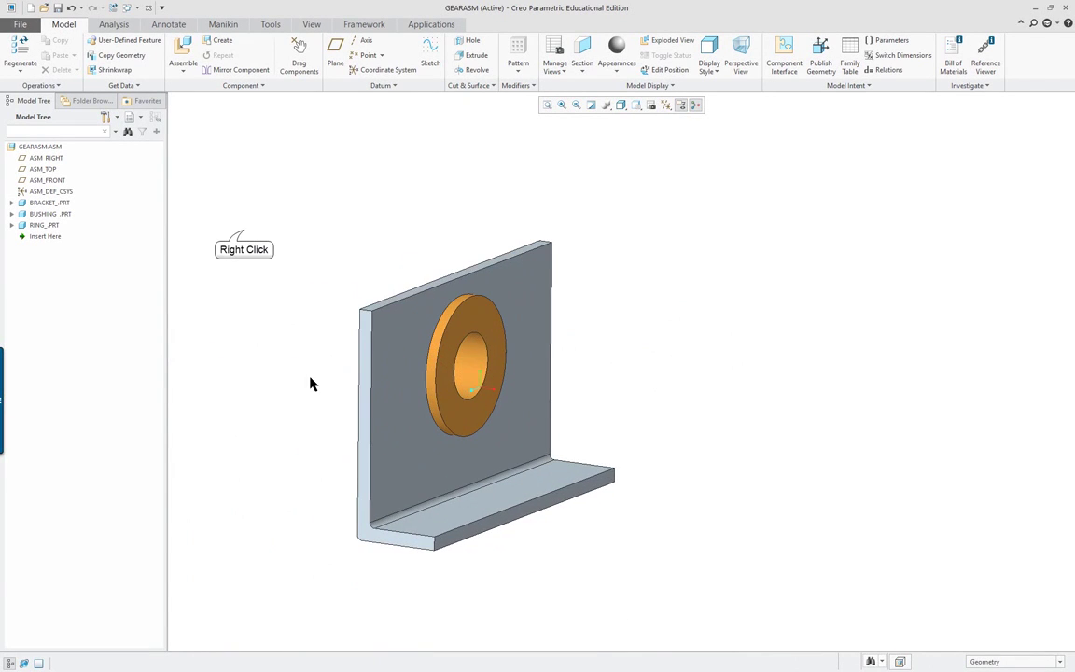
{"action": "right_click", "coordinate": [243, 232]}
{"action": "left_click", "coordinate": [278, 253]}
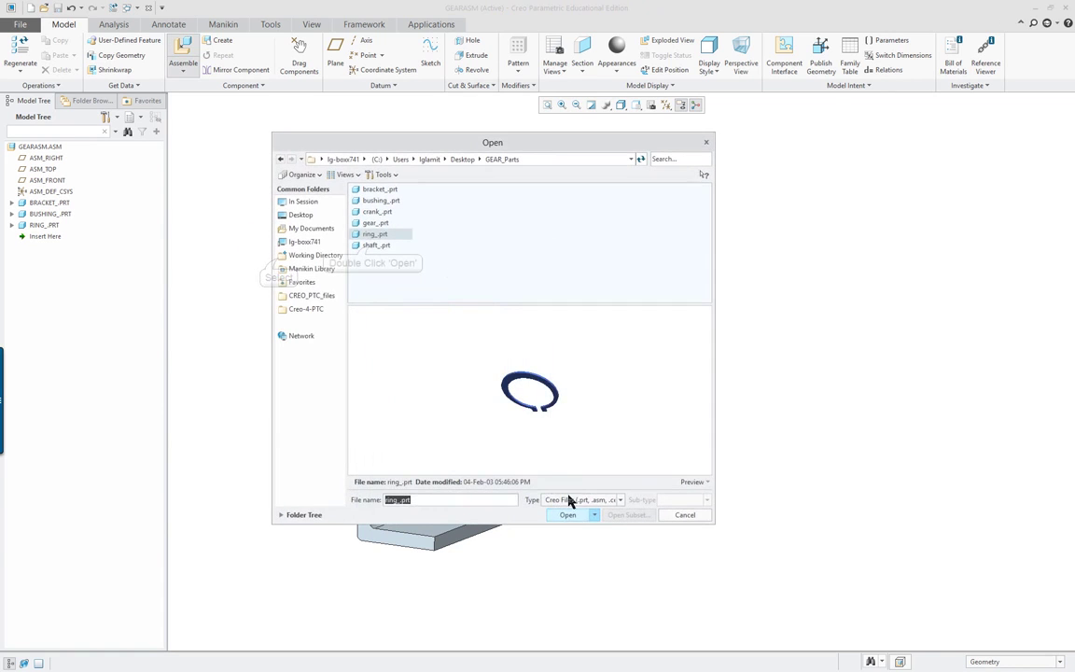
{"action": "double_click", "coordinate": [378, 245]}
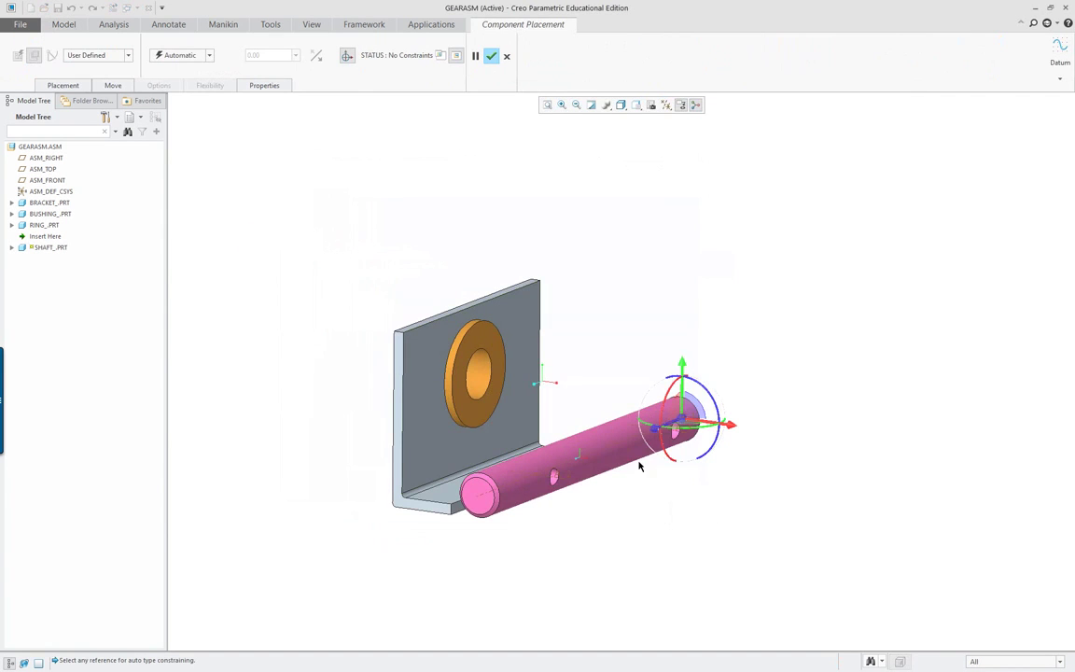
{"action": "scroll", "coordinate": [611, 420], "scroll_direction": "up", "scroll_amount": 5}
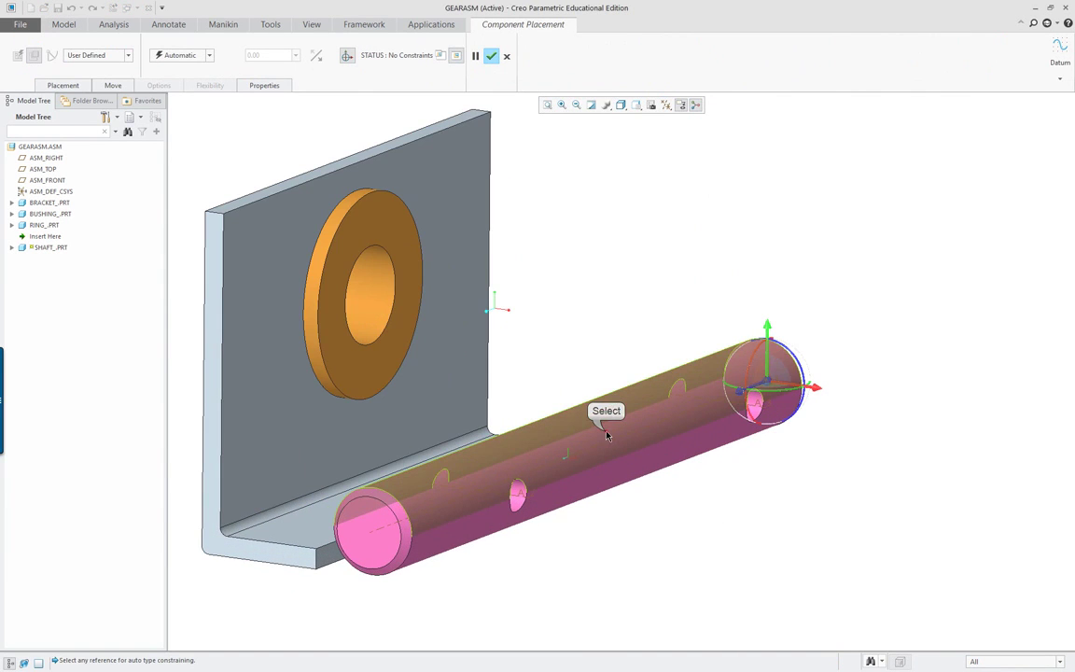
{"action": "left_click", "coordinate": [571, 403]}
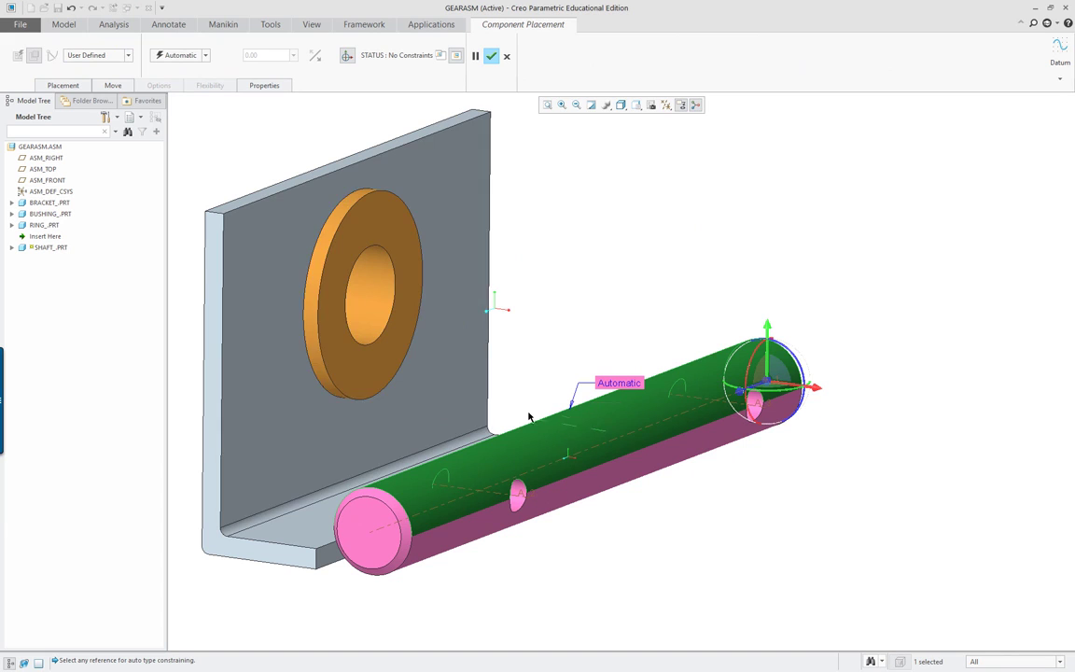
{"action": "left_click", "coordinate": [378, 298]}
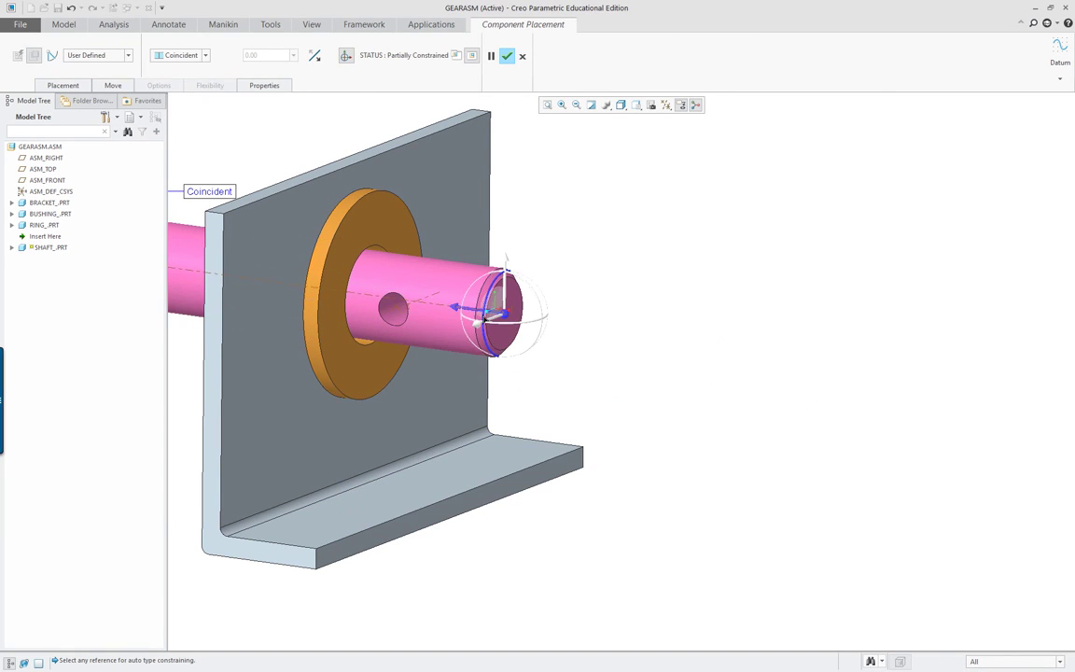
Step: Offset the shaft's end from the bushing face with a 1.5 Distance constraint
{"action": "left_click", "coordinate": [393, 213]}
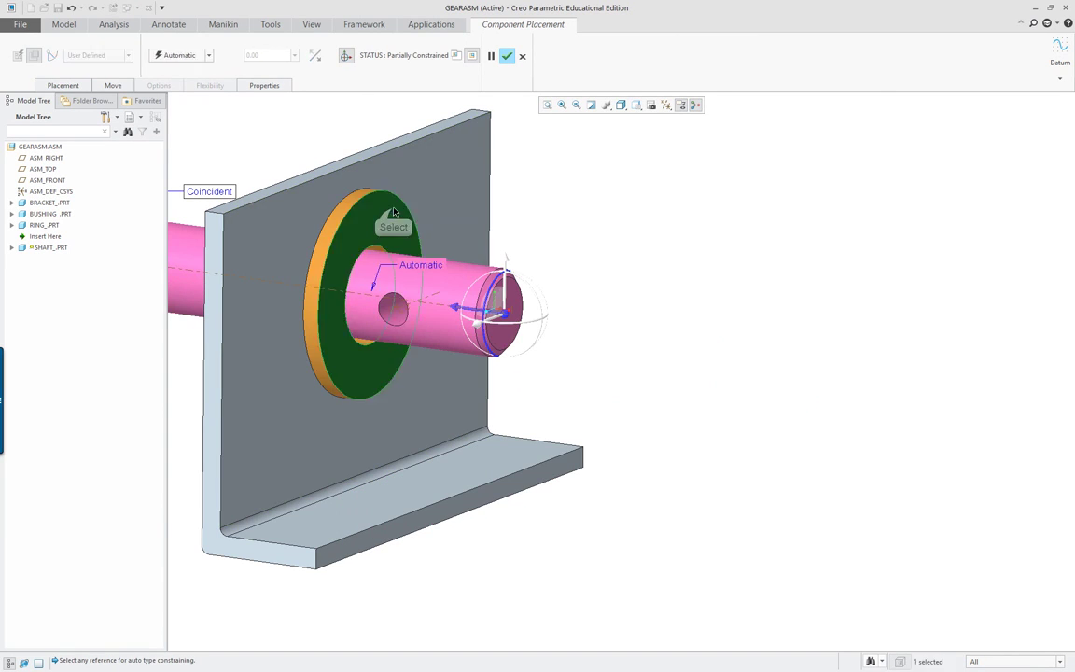
{"action": "left_click", "coordinate": [516, 297]}
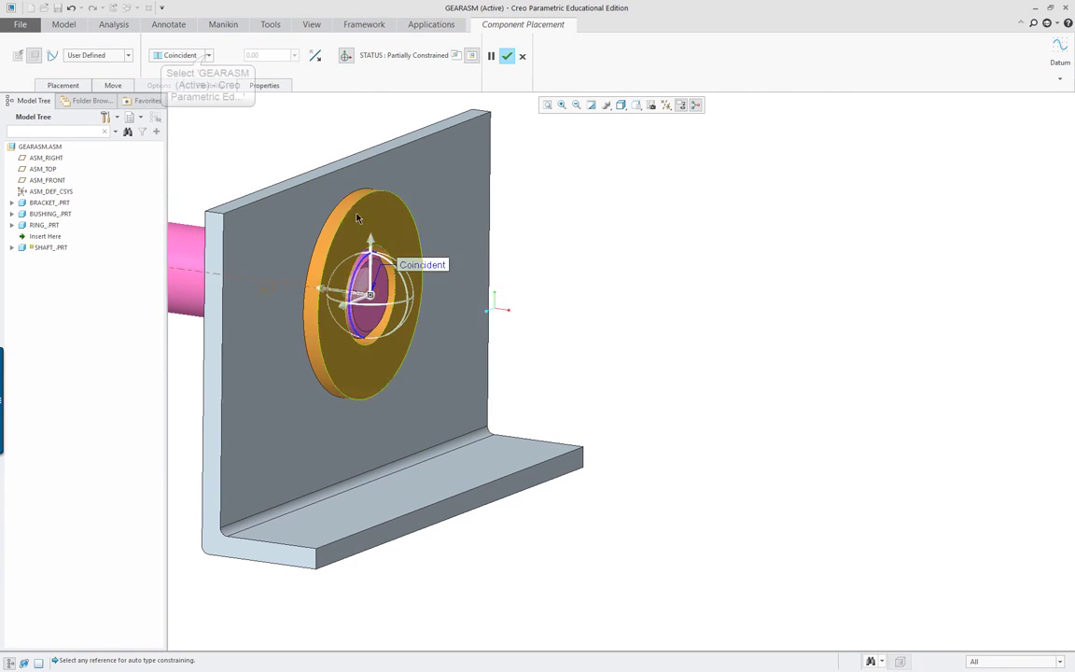
{"action": "left_click", "coordinate": [208, 56]}
{"action": "left_click", "coordinate": [190, 79]}
{"action": "left_click_drag", "start_coordinate": [375, 300], "coordinate": [489, 327]}
{"action": "scroll", "coordinate": [653, 412], "scroll_direction": "down", "scroll_amount": 3}
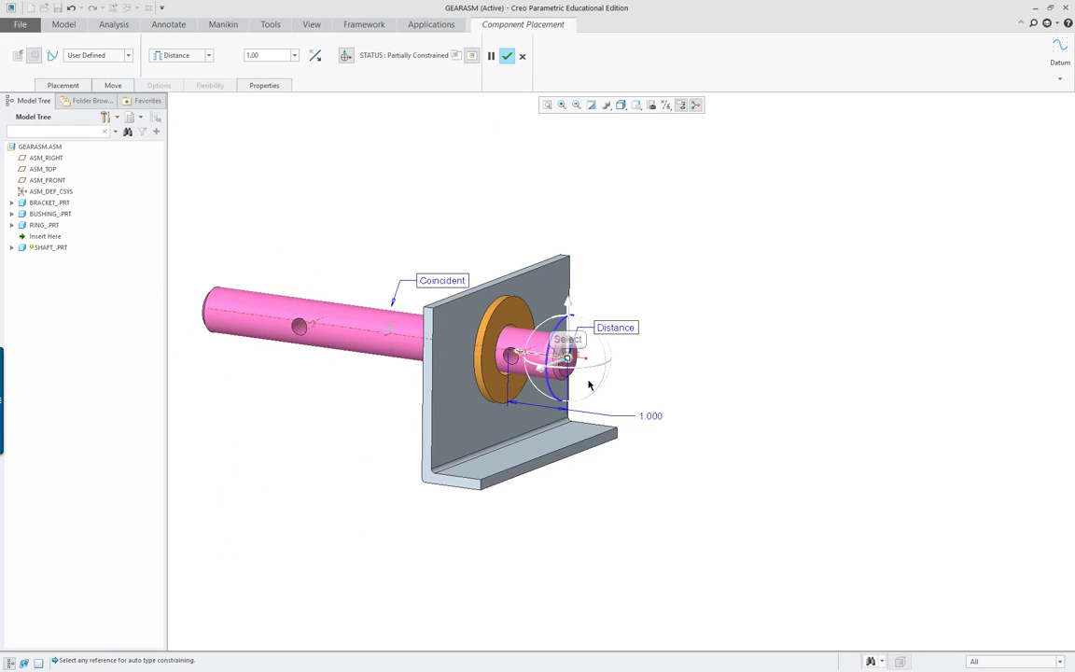
{"action": "left_click_drag", "start_coordinate": [567, 363], "coordinate": [598, 362]}
Step: Finish the shaft placement, then reopen its definition and close it, leaving the shaft packaged
{"action": "middle_click", "coordinate": [681, 497]}
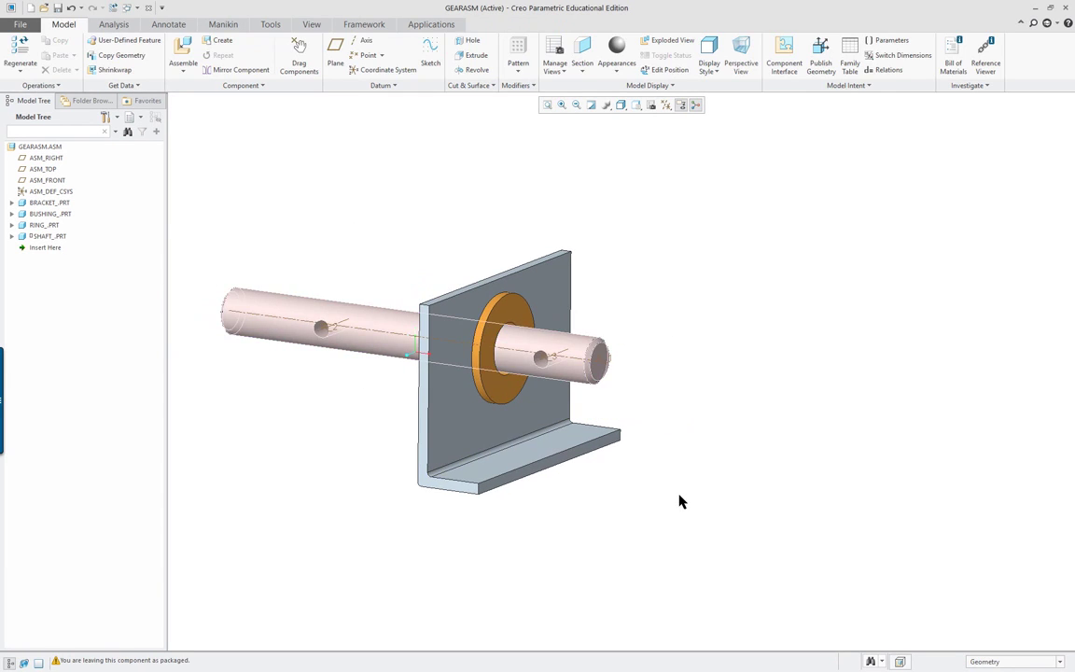
{"action": "mouse_move", "coordinate": [680, 505]}
{"action": "middle_mouse_down"}
{"action": "mouse_move", "coordinate": [646, 528]}
{"action": "mouse_move", "coordinate": [677, 502]}
{"action": "middle_mouse_up"}
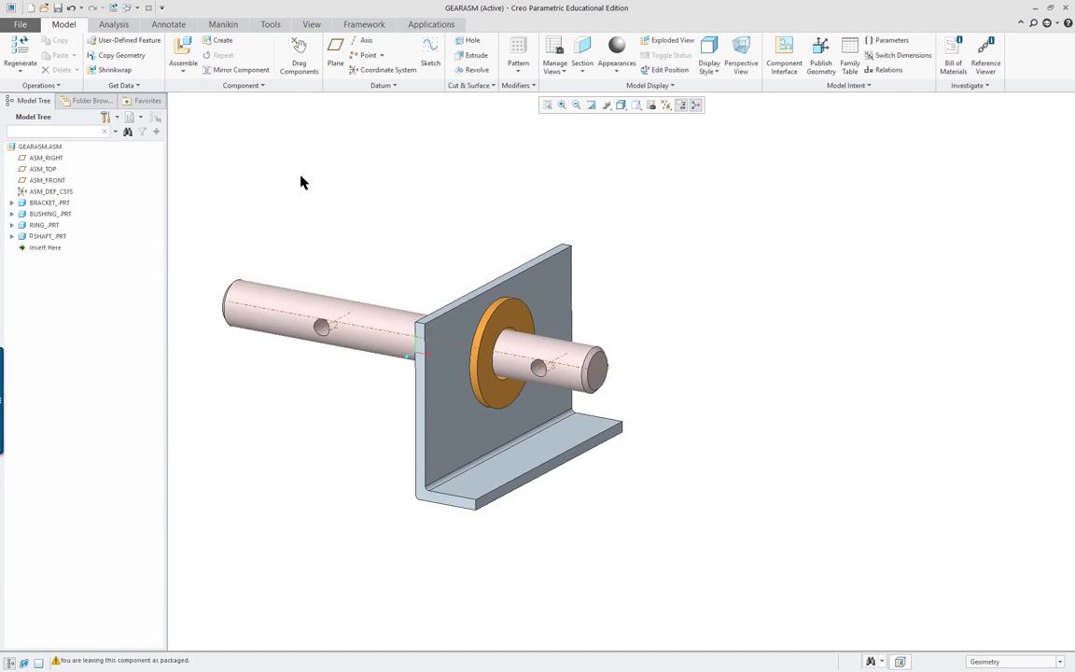
{"action": "double_click", "coordinate": [372, 329]}
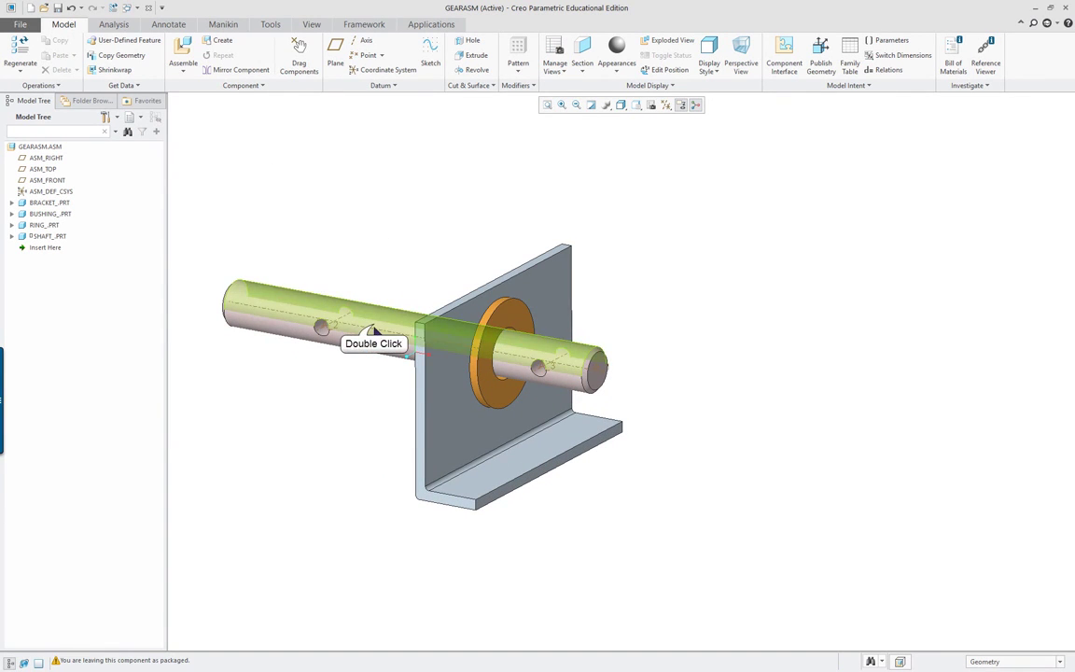
{"action": "left_click", "coordinate": [361, 283]}
{"action": "left_click", "coordinate": [363, 313]}
{"action": "left_click", "coordinate": [413, 244]}
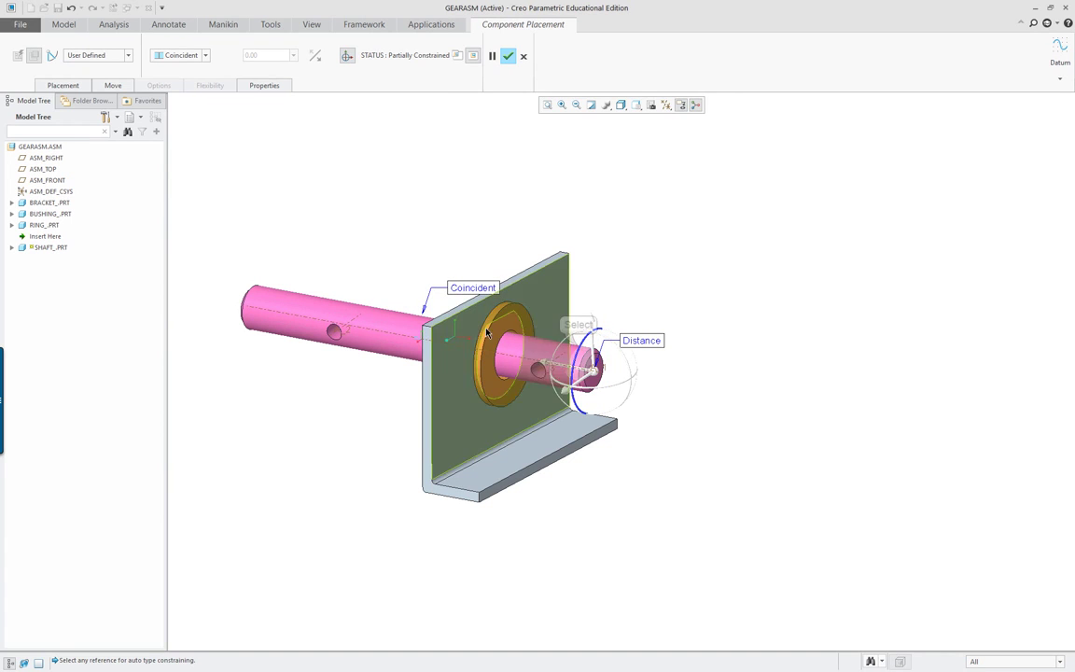
{"action": "middle_click", "coordinate": [329, 232]}
Step: Select the shaft and show its dimensions for editing
{"action": "mouse_move", "coordinate": [334, 238]}
{"action": "middle_mouse_down"}
{"action": "mouse_move", "coordinate": [366, 180]}
{"action": "mouse_move", "coordinate": [325, 235]}
{"action": "mouse_move", "coordinate": [324, 209]}
{"action": "mouse_move", "coordinate": [329, 238]}
{"action": "middle_mouse_up"}
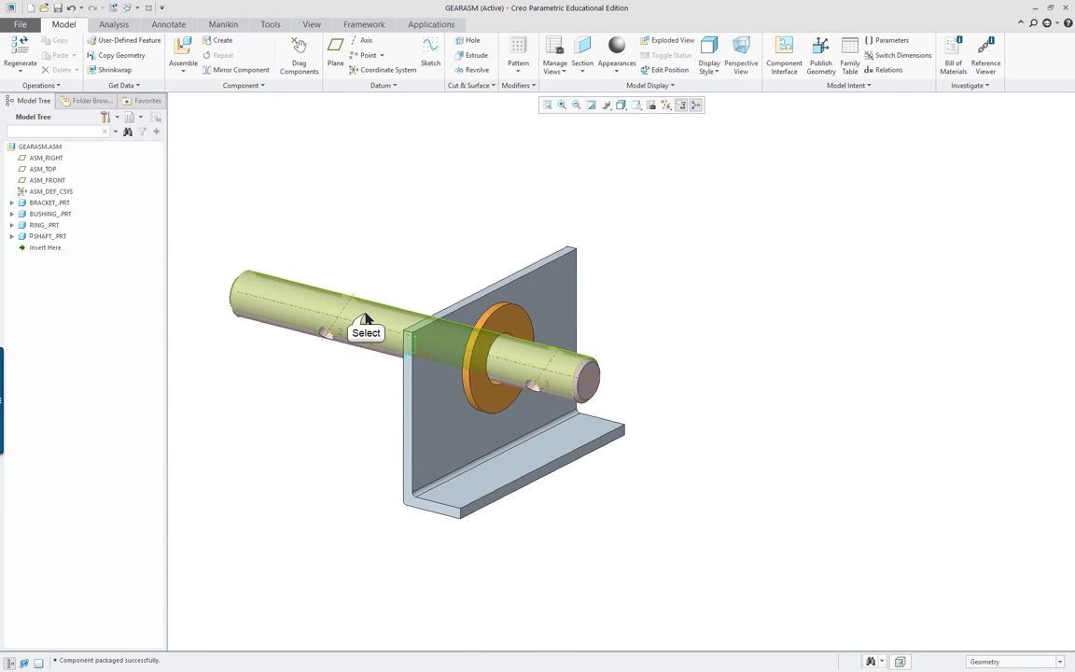
{"action": "left_click", "coordinate": [364, 317]}
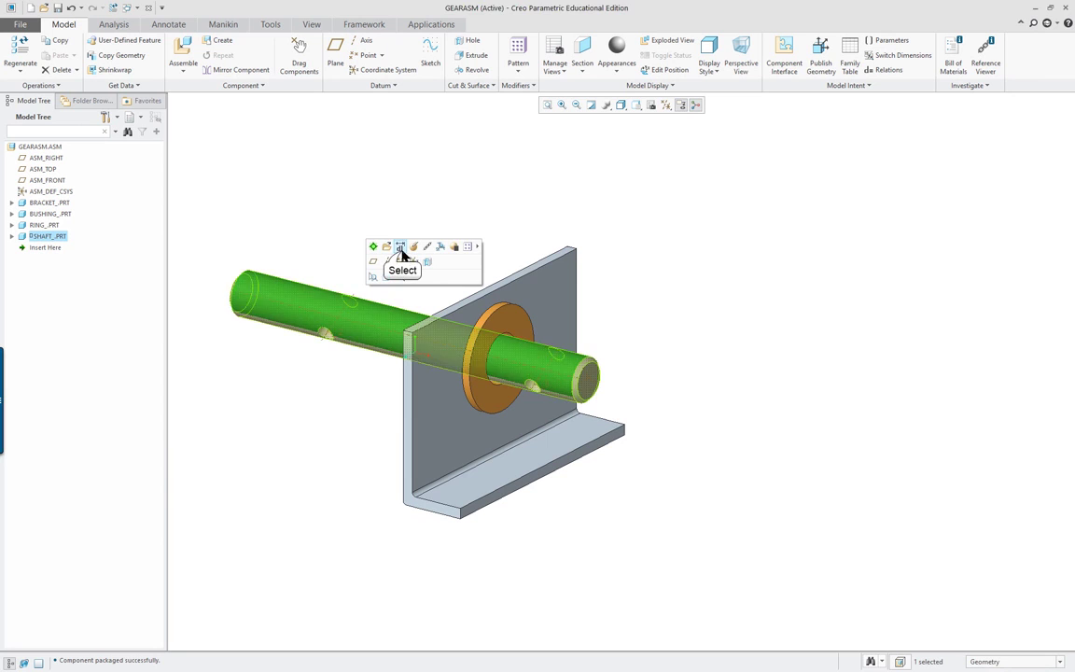
{"action": "left_click", "coordinate": [401, 247]}
Step: Change the shaft's 1.500 offset to 2.000, then regenerate GEARASM and check the shaft
{"action": "double_click", "coordinate": [552, 376]}
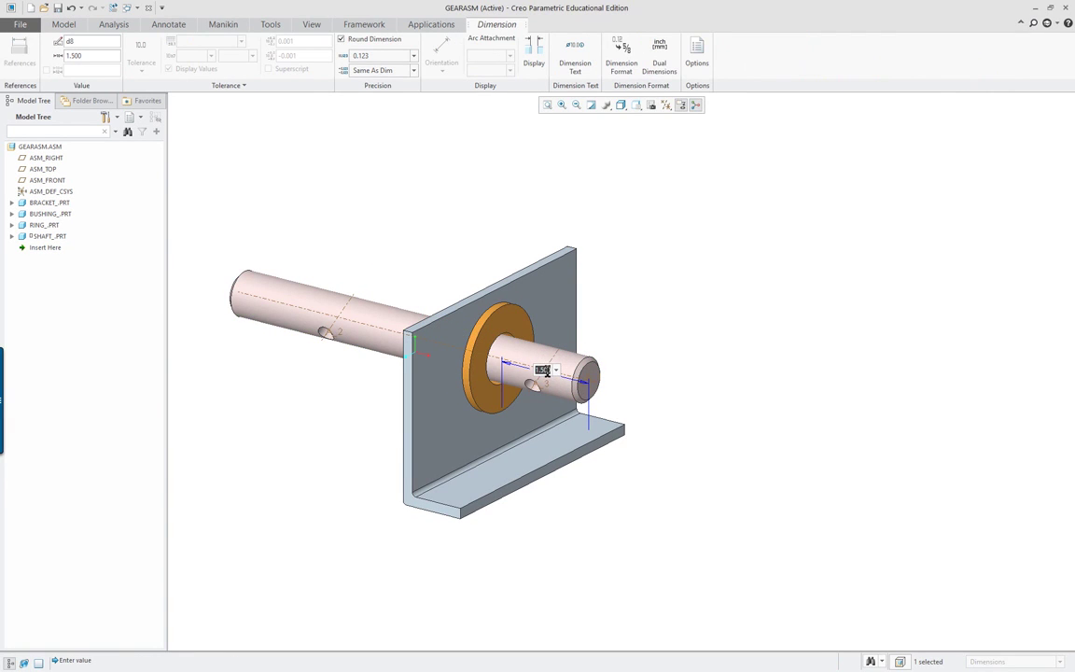
{"action": "left_click", "coordinate": [378, 173]}
{"action": "left_click", "coordinate": [378, 172]}
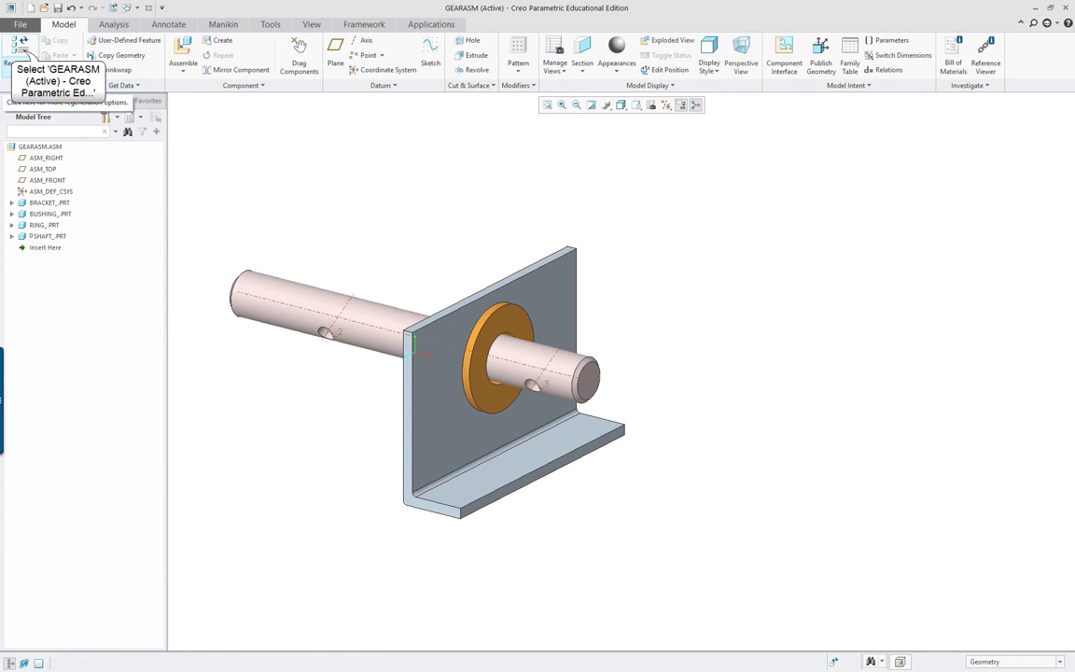
{"action": "left_click", "coordinate": [20, 49]}
{"action": "mouse_move", "coordinate": [367, 316]}
{"action": "middle_mouse_down"}
{"action": "mouse_move", "coordinate": [400, 264]}
{"action": "mouse_move", "coordinate": [373, 330]}
{"action": "middle_mouse_up"}
{"action": "scroll", "coordinate": [372, 330], "scroll_direction": "up", "scroll_amount": 1}
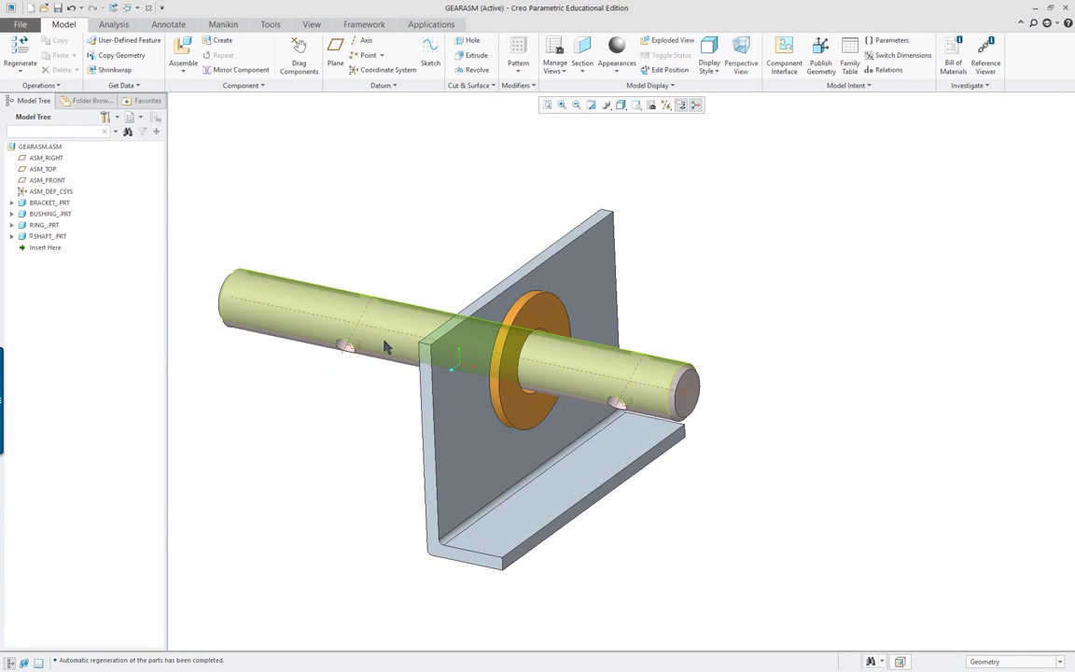
{"action": "scroll", "coordinate": [361, 344], "scroll_direction": "down", "scroll_amount": 2}
{"action": "scroll", "coordinate": [239, 308], "scroll_direction": "up", "scroll_amount": 3}
Step: Assemble crank_prt with its bore coincident to the shaft surface
{"action": "right_click", "coordinate": [381, 226]}
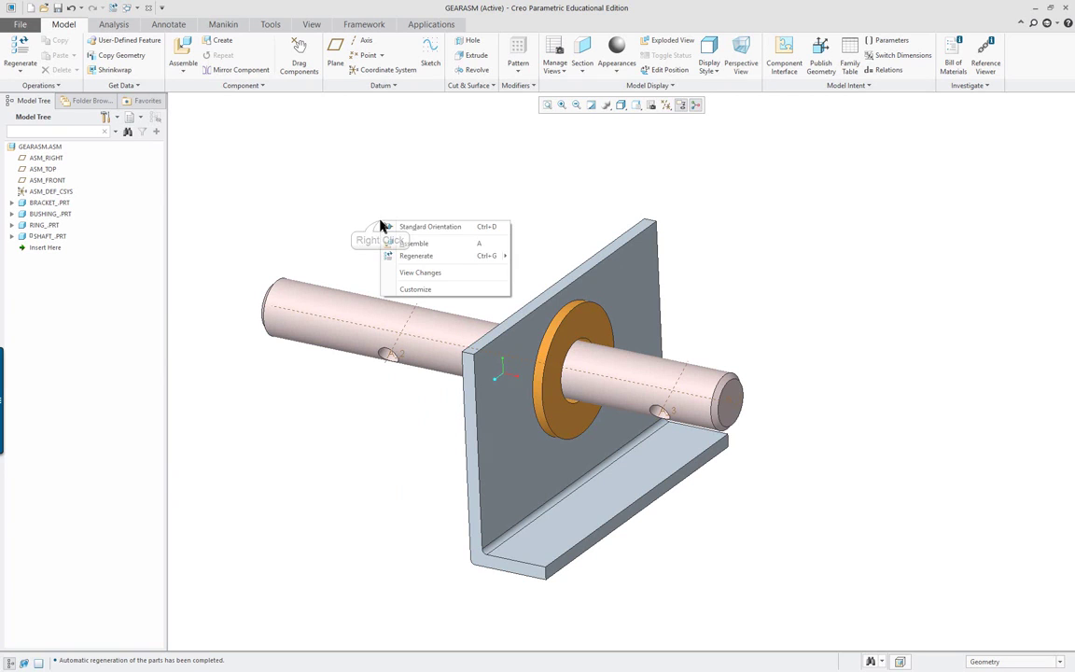
{"action": "left_click", "coordinate": [437, 243]}
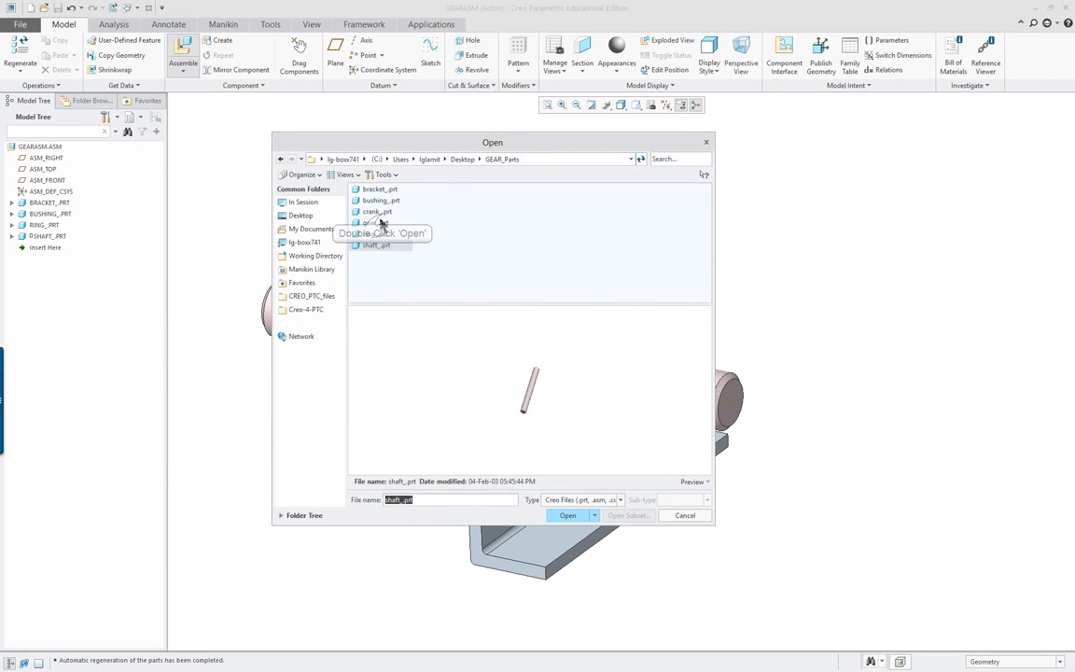
{"action": "double_click", "coordinate": [379, 217]}
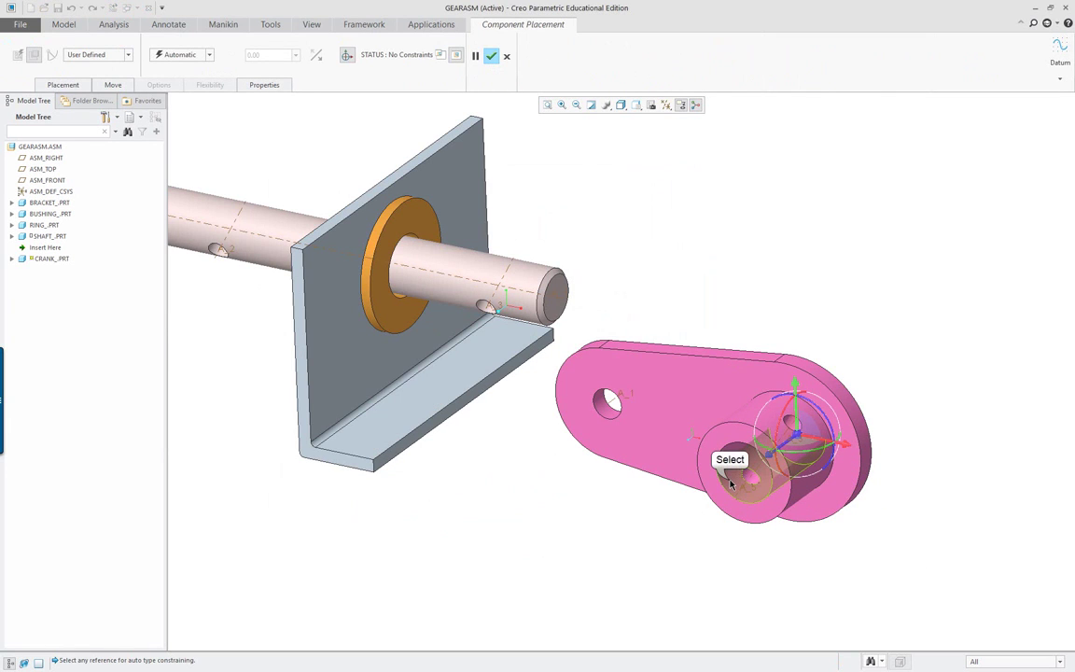
{"action": "left_click", "coordinate": [732, 482]}
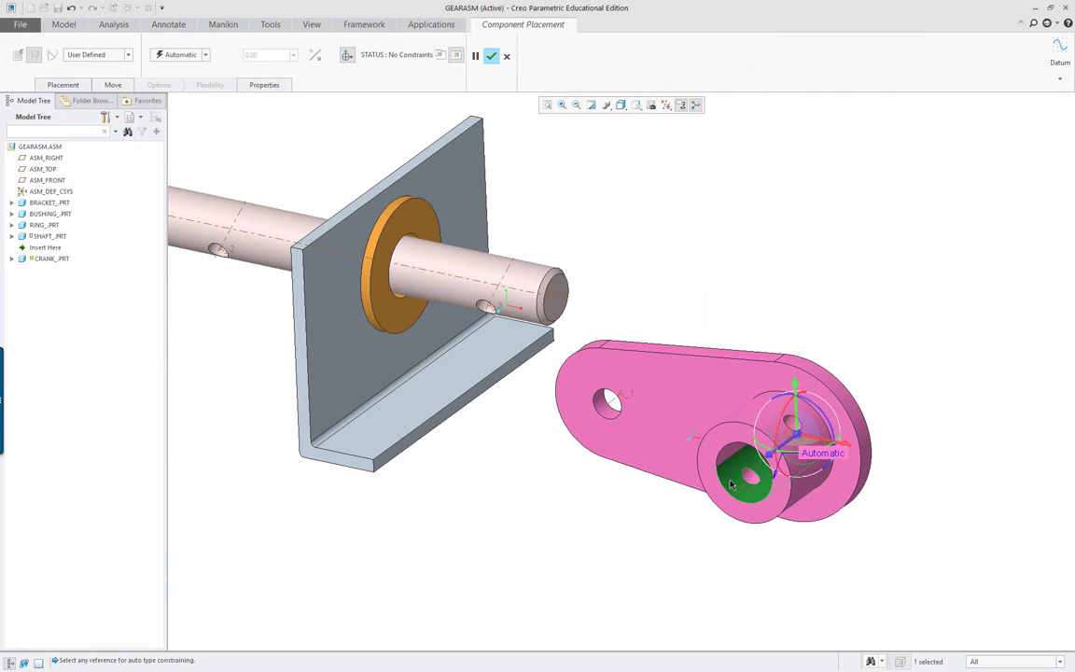
{"action": "left_click", "coordinate": [521, 278]}
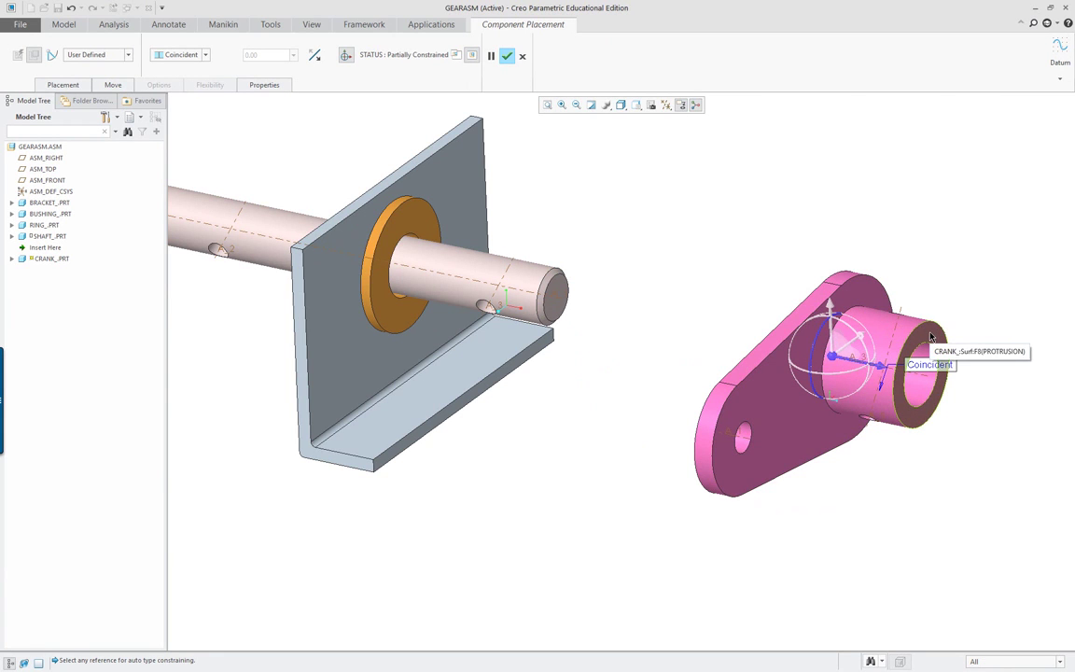
Step: Make the crank's cross-hole coincident with the shaft's cross-hole
{"action": "middle_click_drag", "start_coordinate": [854, 441], "coordinate": [877, 316]}
{"action": "scroll", "coordinate": [878, 315], "scroll_direction": "down", "scroll_amount": 5}
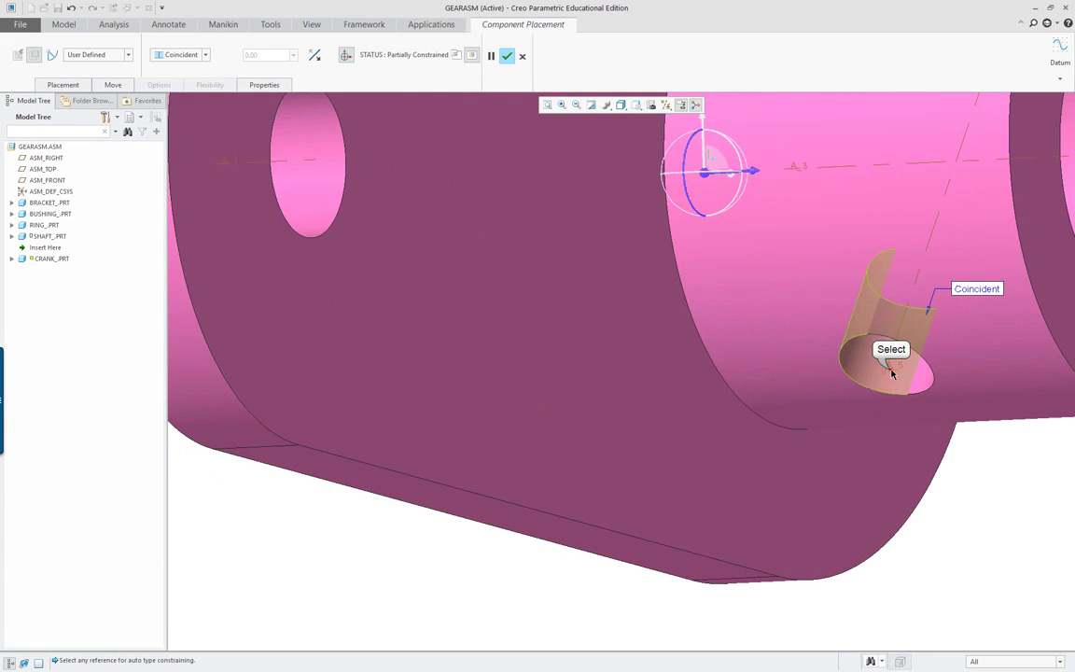
{"action": "left_click", "coordinate": [891, 373]}
{"action": "scroll", "coordinate": [833, 379], "scroll_direction": "up", "scroll_amount": 6}
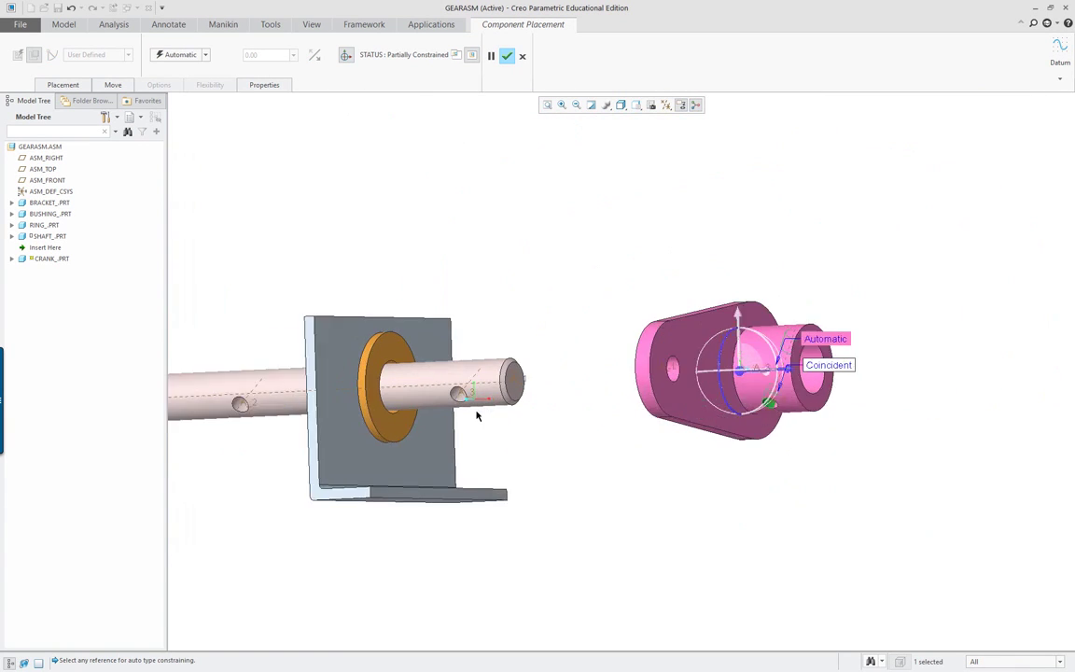
{"action": "scroll", "coordinate": [476, 415], "scroll_direction": "down", "scroll_amount": 6}
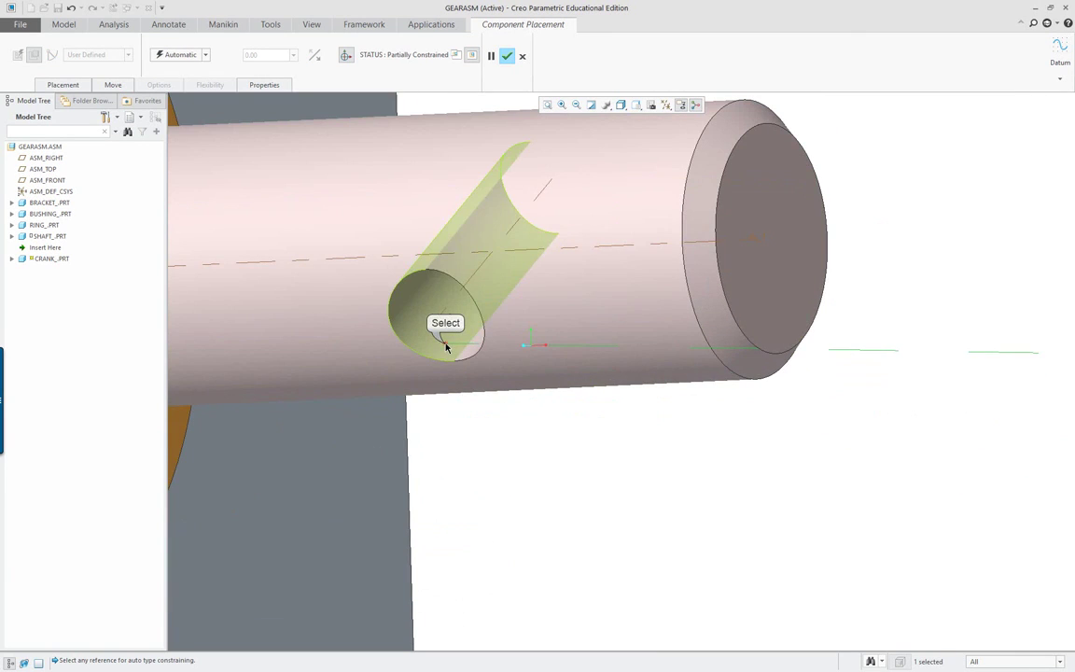
{"action": "left_click", "coordinate": [447, 347]}
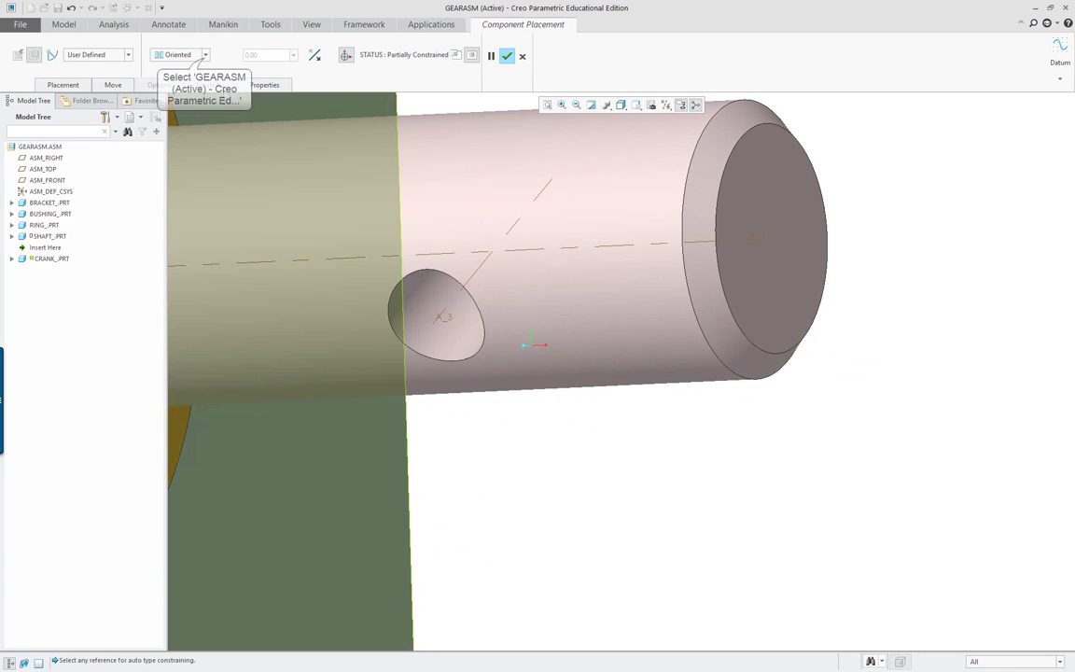
{"action": "left_click", "coordinate": [205, 56]}
{"action": "left_click", "coordinate": [178, 77]}
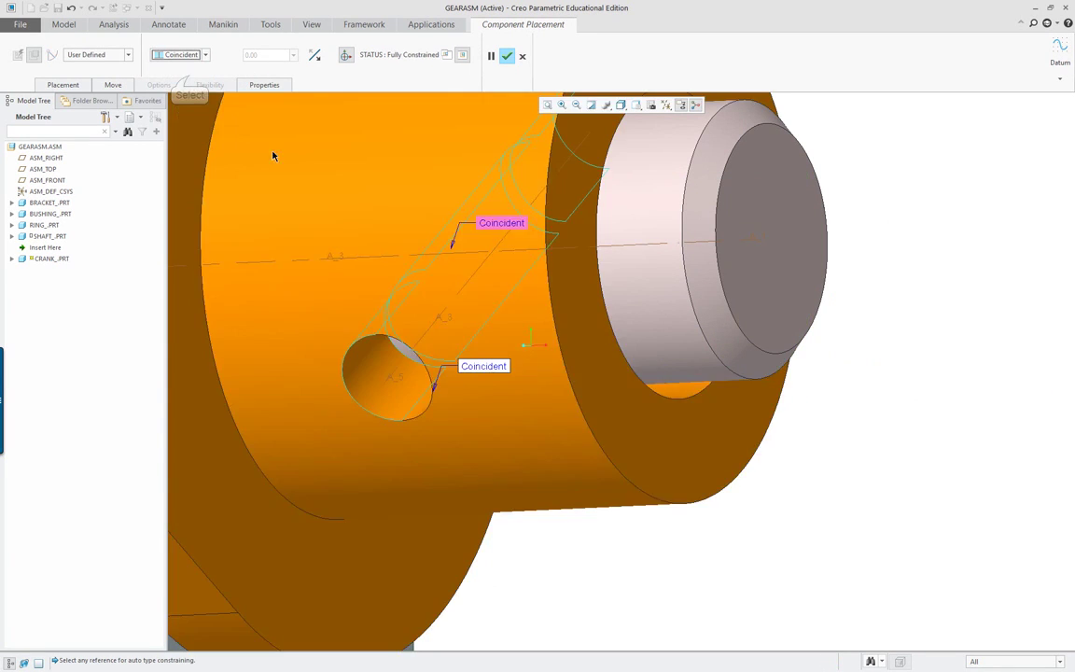
{"action": "scroll", "coordinate": [549, 344], "scroll_direction": "up", "scroll_amount": 5}
Step: Flip the crank constraint to check orientation, then flip it back
{"action": "right_click", "coordinate": [694, 400]}
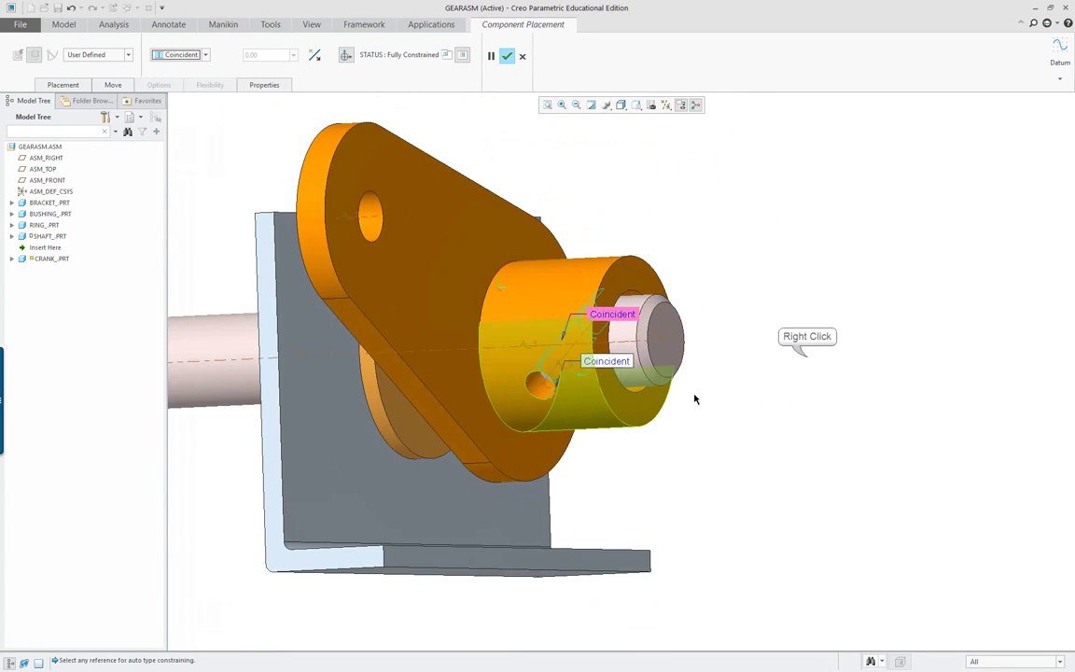
{"action": "right_click", "coordinate": [808, 361]}
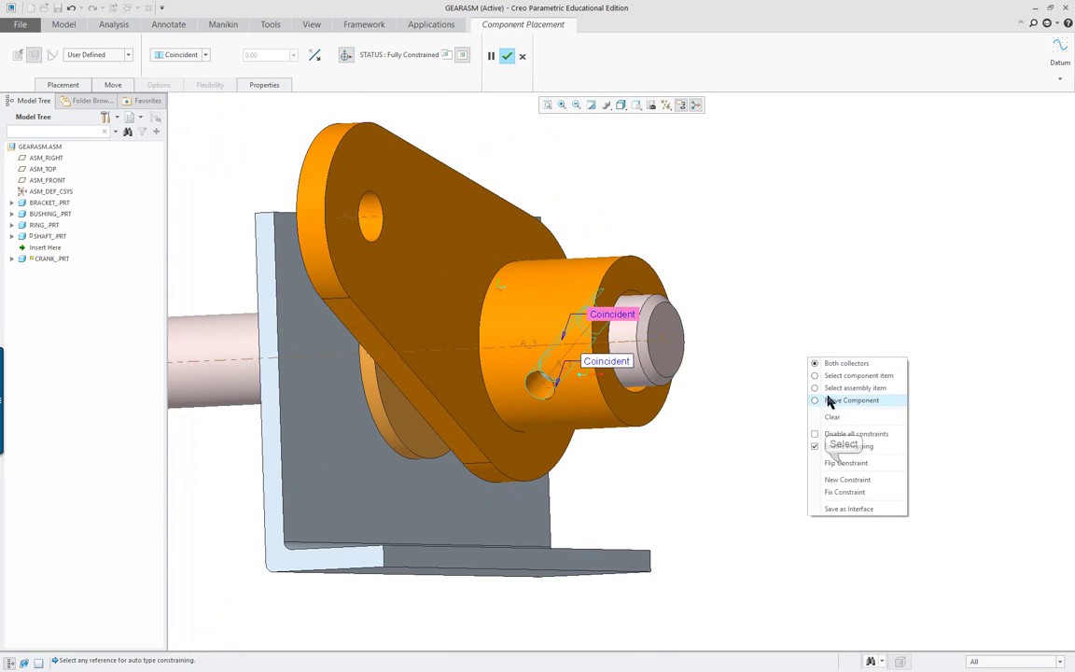
{"action": "left_click", "coordinate": [845, 464]}
{"action": "middle_click_drag", "start_coordinate": [753, 453], "coordinate": [830, 479]}
{"action": "right_click", "coordinate": [829, 479]}
{"action": "left_click", "coordinate": [863, 565]}
Step: Make the crank hub's end face Parallel to the bushing face and finish the placement
{"action": "left_click", "coordinate": [510, 351]}
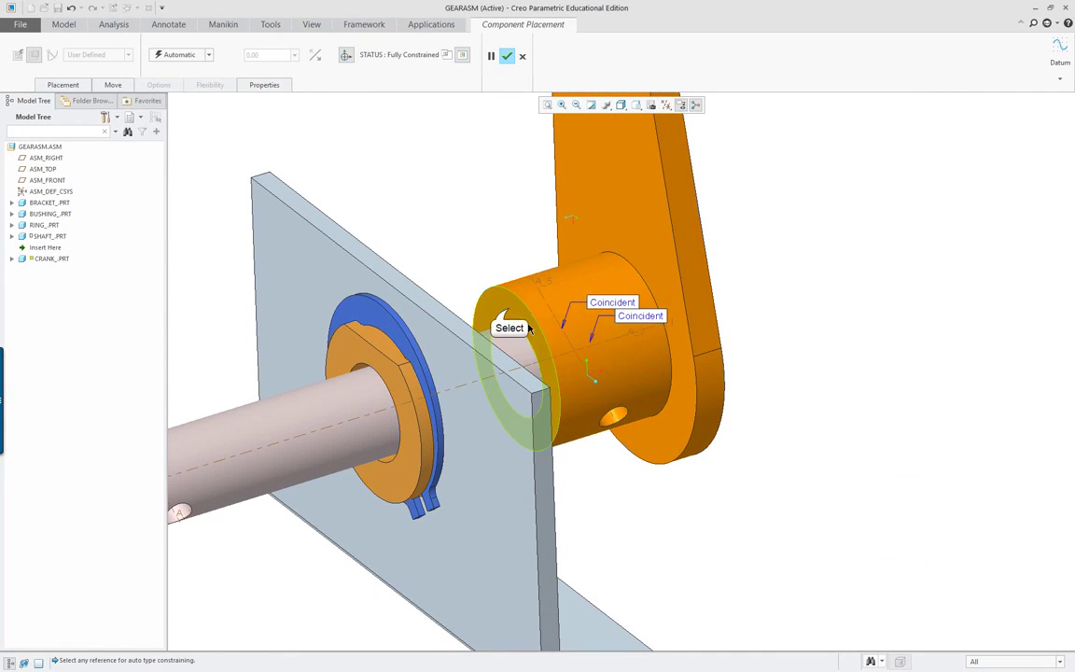
{"action": "left_click", "coordinate": [612, 375]}
{"action": "middle_click_drag", "start_coordinate": [612, 374], "coordinate": [567, 387]}
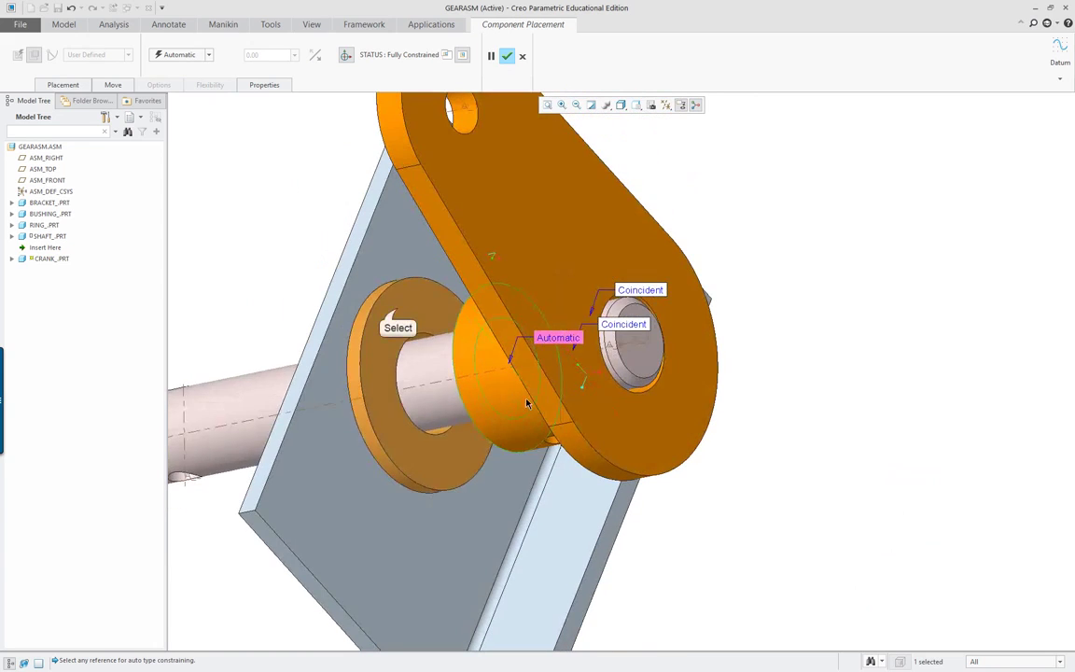
{"action": "left_click", "coordinate": [364, 294]}
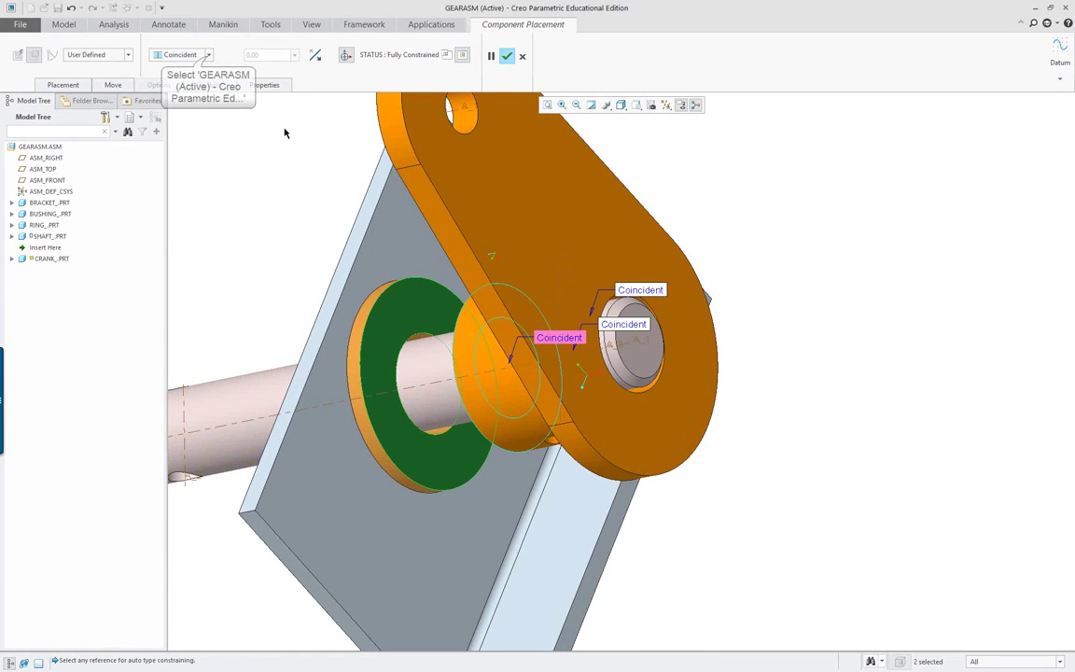
{"action": "left_click", "coordinate": [208, 56]}
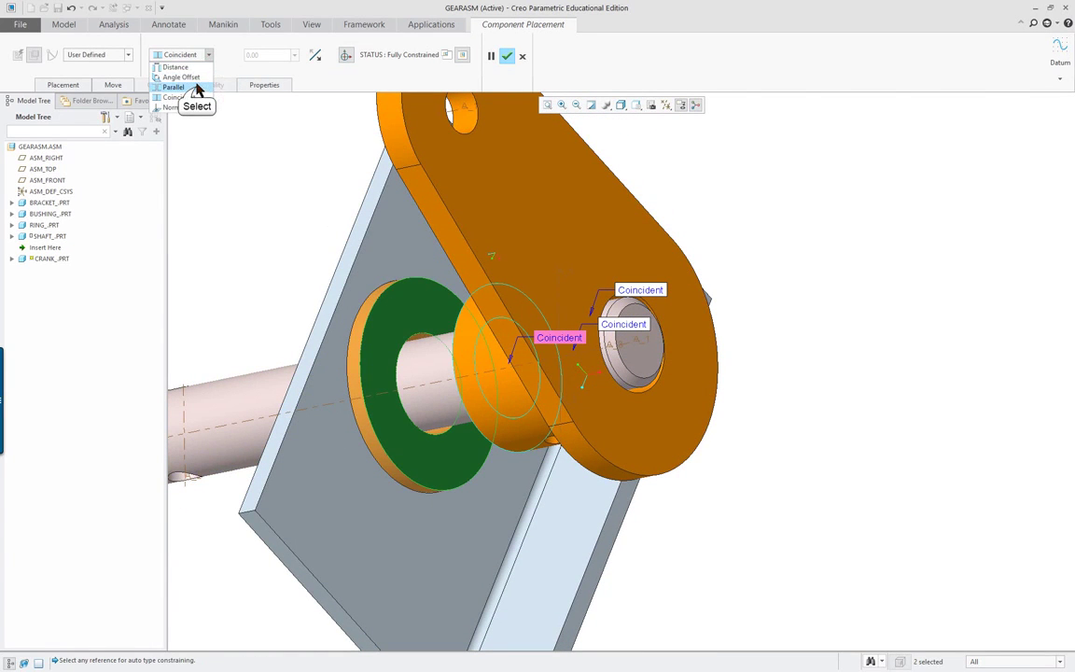
{"action": "left_click", "coordinate": [197, 89]}
{"action": "middle_click_drag", "start_coordinate": [399, 256], "coordinate": [541, 218]}
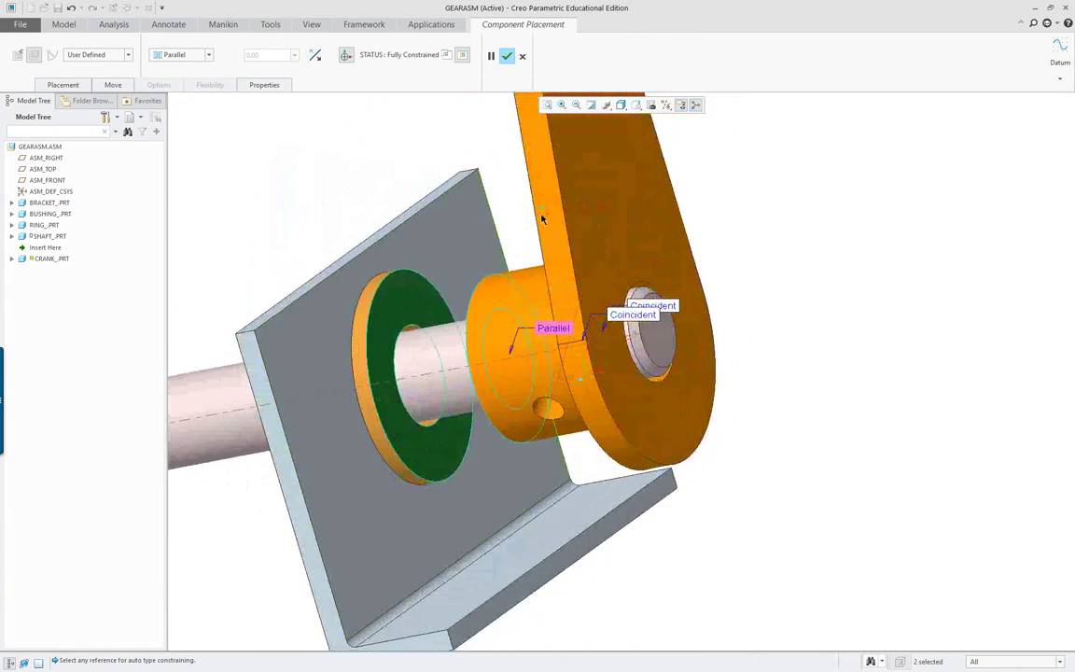
{"action": "middle_click", "coordinate": [768, 244]}
{"action": "scroll", "coordinate": [691, 216], "scroll_direction": "down", "scroll_amount": 5}
{"action": "middle_click_drag", "start_coordinate": [728, 261], "coordinate": [578, 277]}
Step: Assemble gear_prt with its bore coincident to the shaft
{"action": "scroll", "coordinate": [560, 275], "scroll_direction": "up", "scroll_amount": 4}
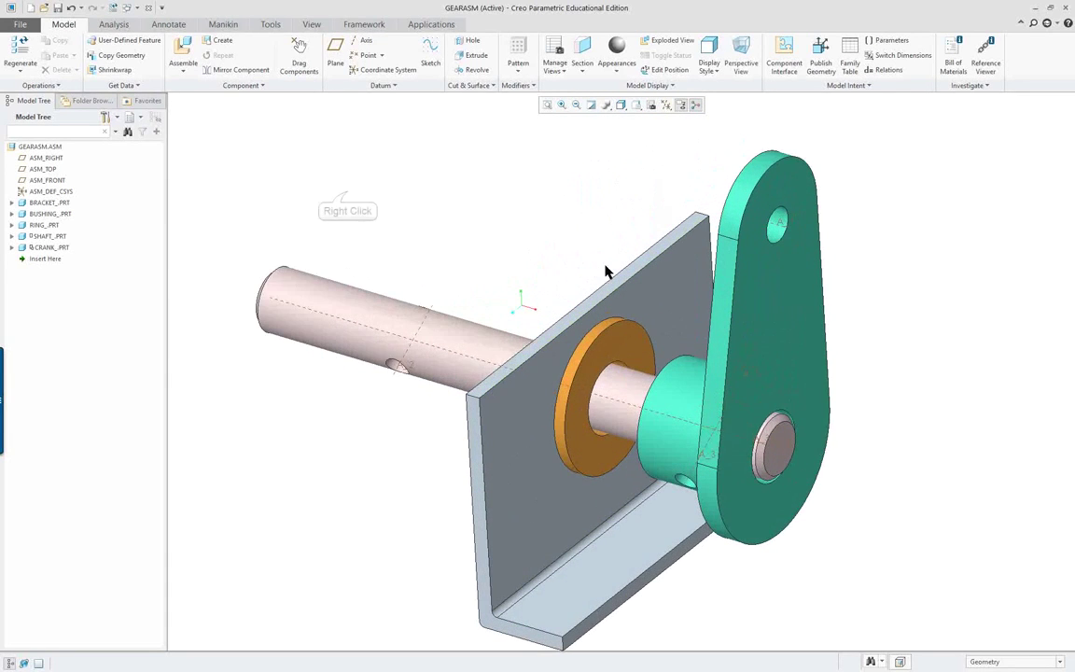
{"action": "right_click", "coordinate": [348, 194]}
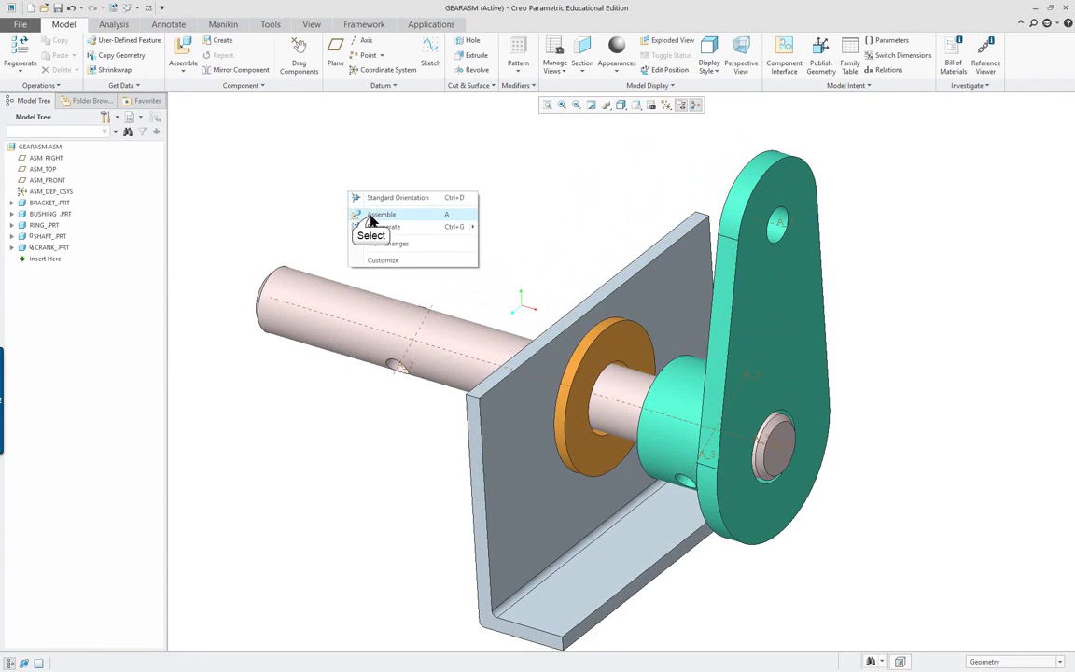
{"action": "left_click", "coordinate": [373, 217]}
{"action": "double_click", "coordinate": [377, 224]}
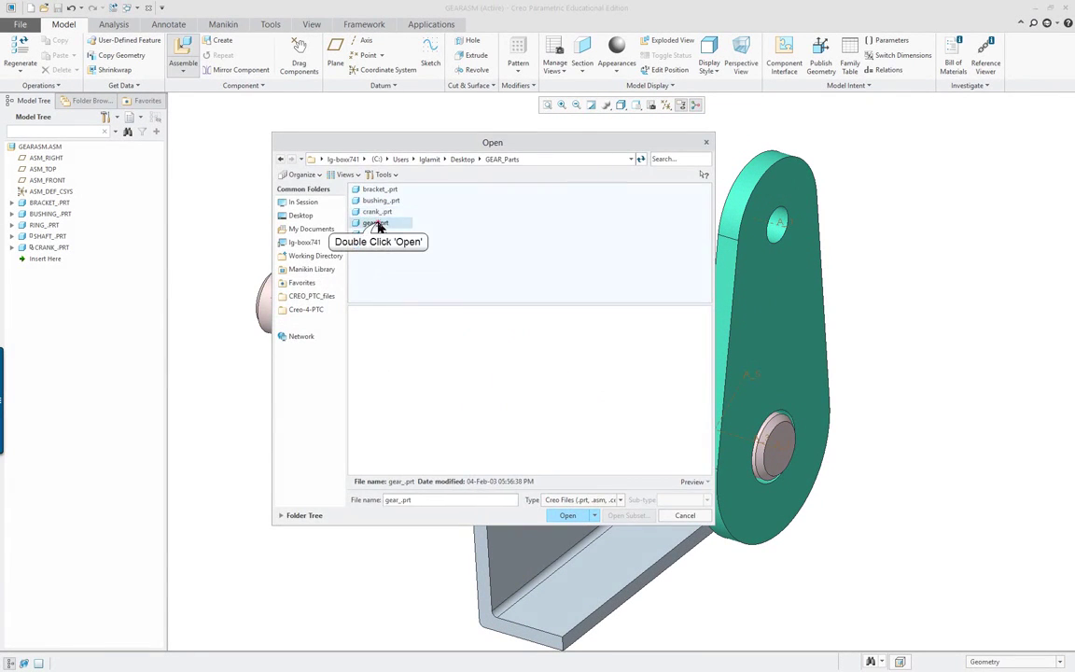
{"action": "scroll", "coordinate": [754, 551], "scroll_direction": "up", "scroll_amount": 5}
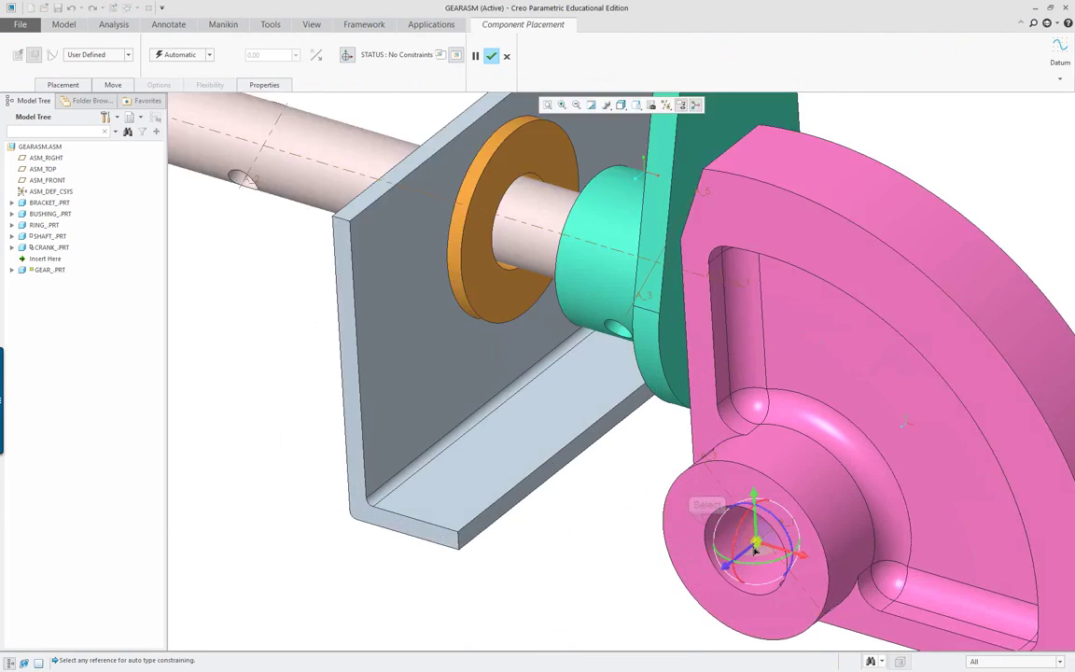
{"action": "scroll", "coordinate": [755, 551], "scroll_direction": "up", "scroll_amount": 3}
{"action": "left_click", "coordinate": [706, 530]}
{"action": "scroll", "coordinate": [691, 467], "scroll_direction": "down", "scroll_amount": 8}
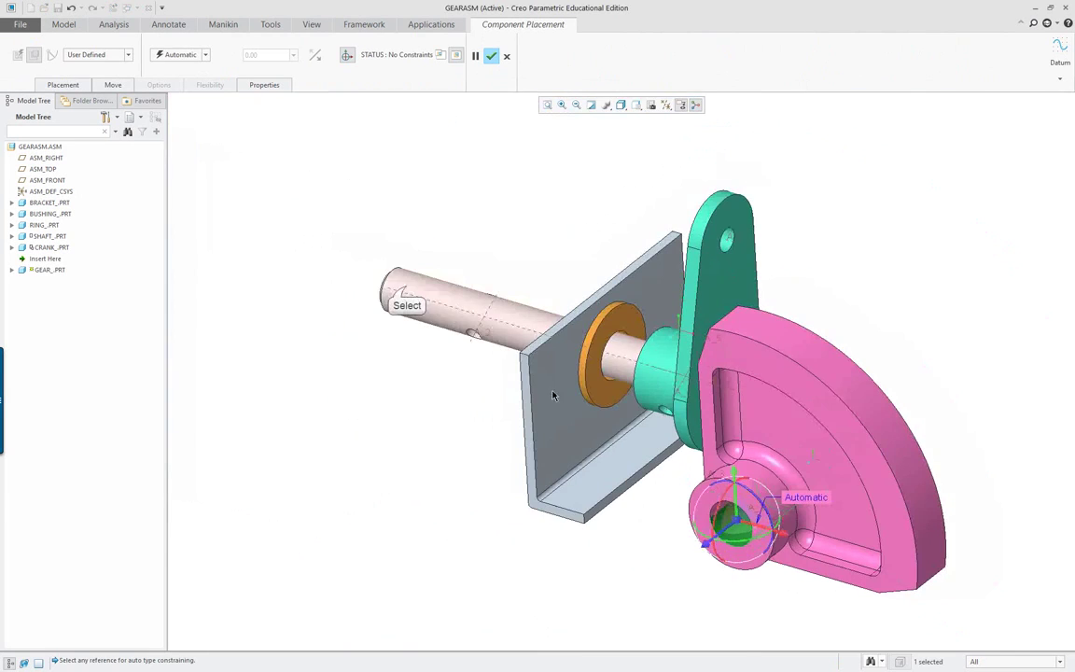
{"action": "left_click", "coordinate": [407, 291]}
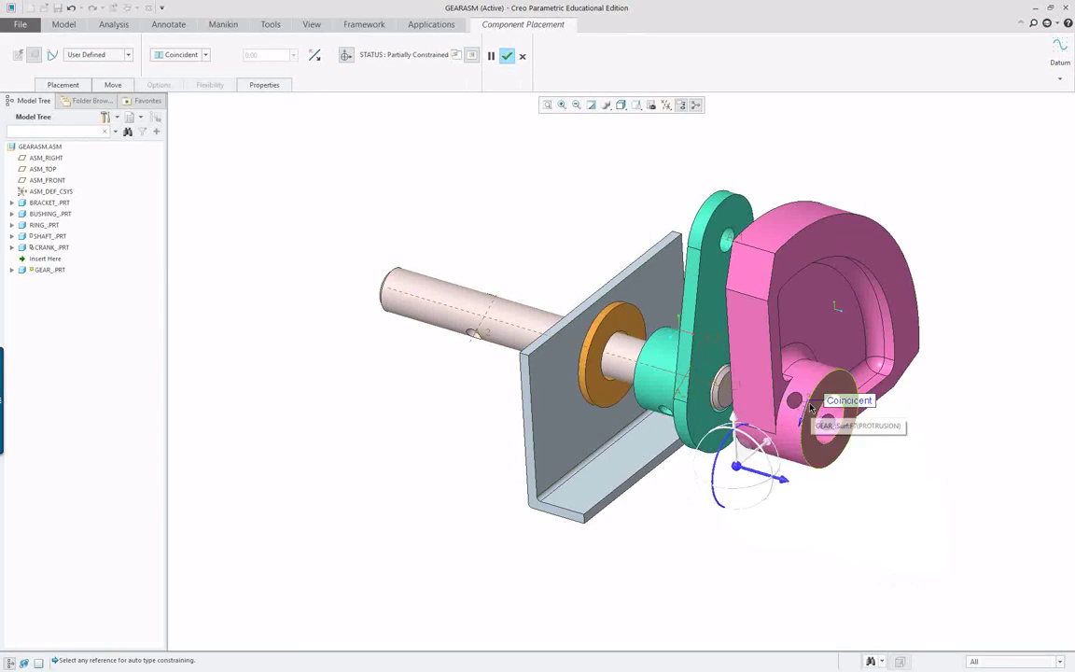
Step: Make the gear's cross-hole coincident with the shaft-end cross-hole
{"action": "scroll", "coordinate": [785, 400], "scroll_direction": "up", "scroll_amount": 6}
{"action": "left_click", "coordinate": [790, 380]}
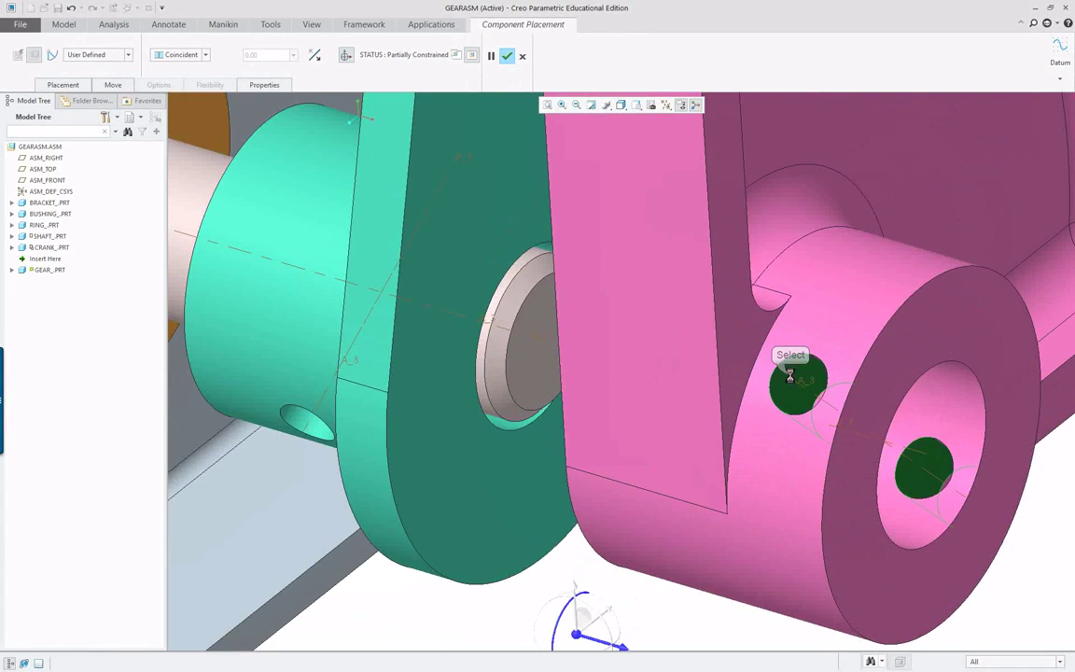
{"action": "scroll", "coordinate": [523, 392], "scroll_direction": "down", "scroll_amount": 5}
{"action": "scroll", "coordinate": [166, 327], "scroll_direction": "down", "scroll_amount": 2}
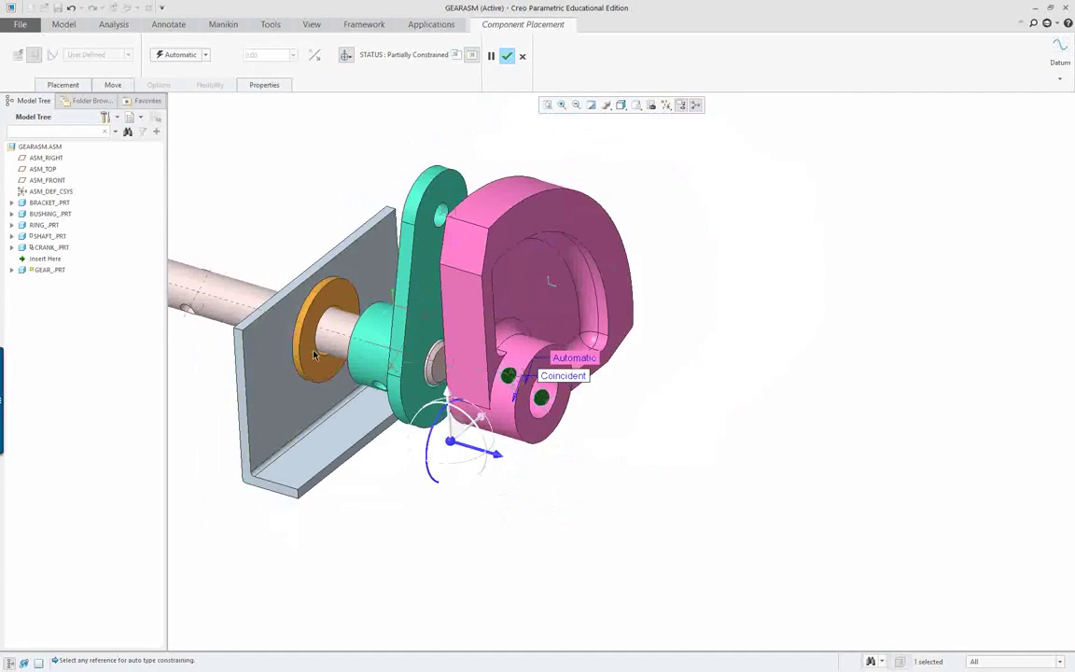
{"action": "scroll", "coordinate": [187, 318], "scroll_direction": "up", "scroll_amount": 7}
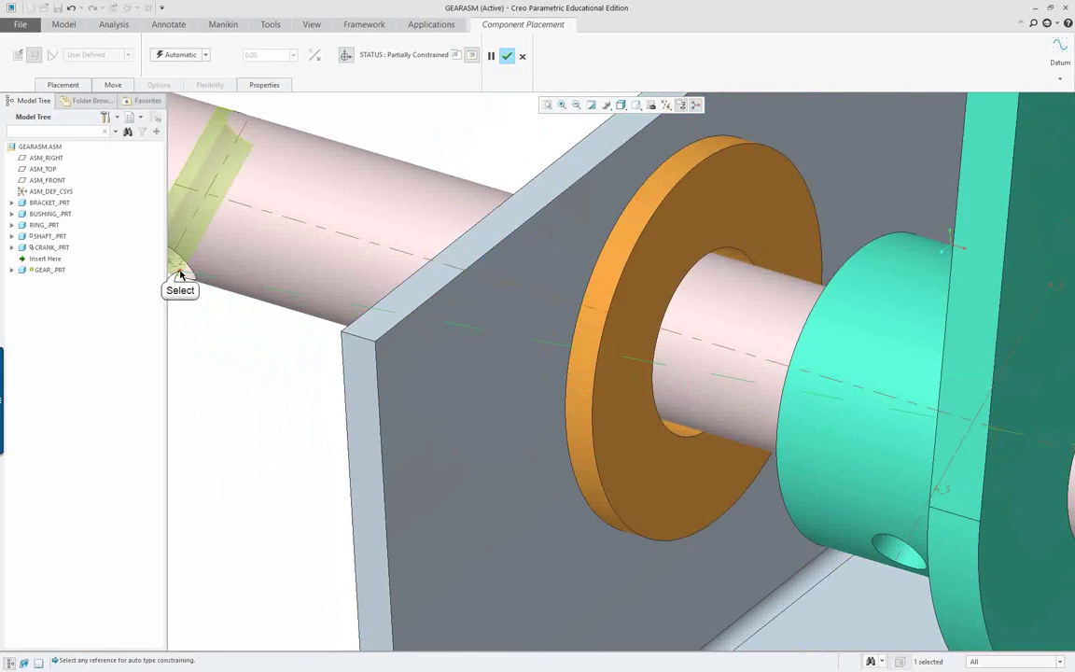
{"action": "left_click", "coordinate": [179, 270]}
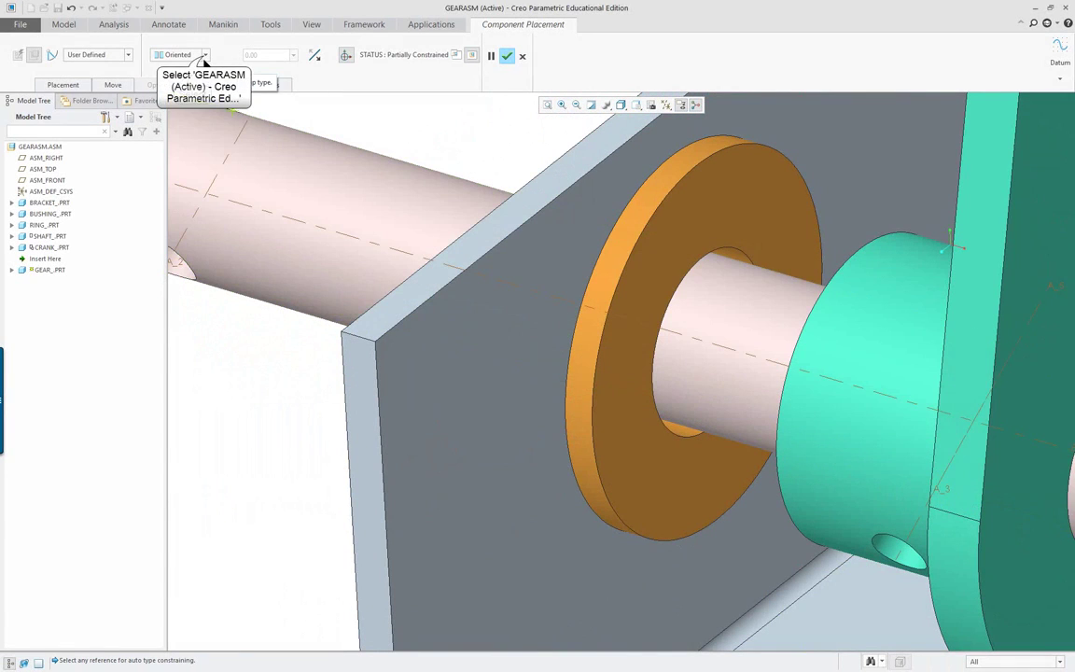
{"action": "left_click", "coordinate": [204, 55]}
{"action": "left_click", "coordinate": [185, 75]}
{"action": "scroll", "coordinate": [391, 238], "scroll_direction": "down", "scroll_amount": 3}
{"action": "scroll", "coordinate": [391, 238], "scroll_direction": "down", "scroll_amount": 3}
{"action": "scroll", "coordinate": [298, 144], "scroll_direction": "up", "scroll_amount": 4}
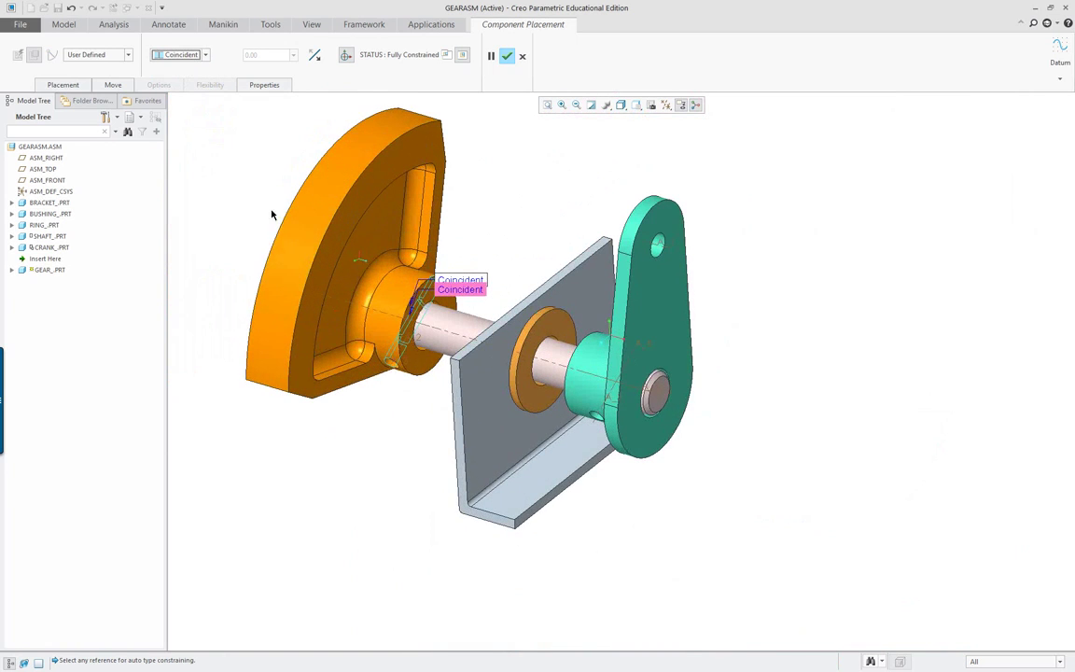
{"action": "middle_click_drag", "start_coordinate": [389, 264], "coordinate": [345, 247]}
Step: Add a new gear constraint between the gear hub face and the bushing ring face
{"action": "right_click", "coordinate": [547, 186]}
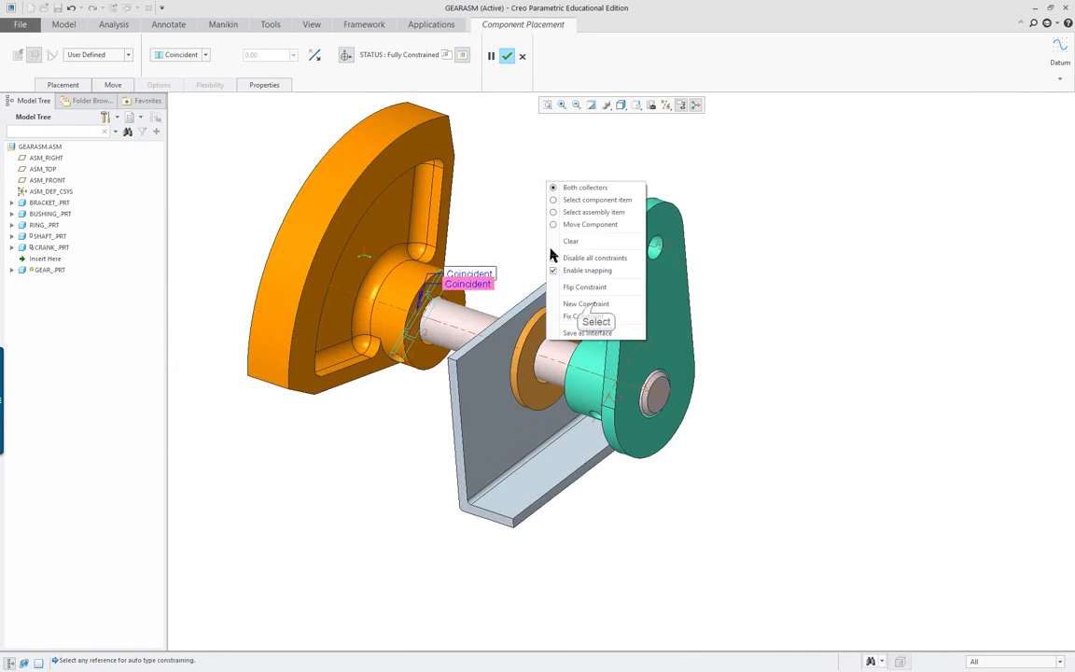
{"action": "left_click", "coordinate": [591, 300]}
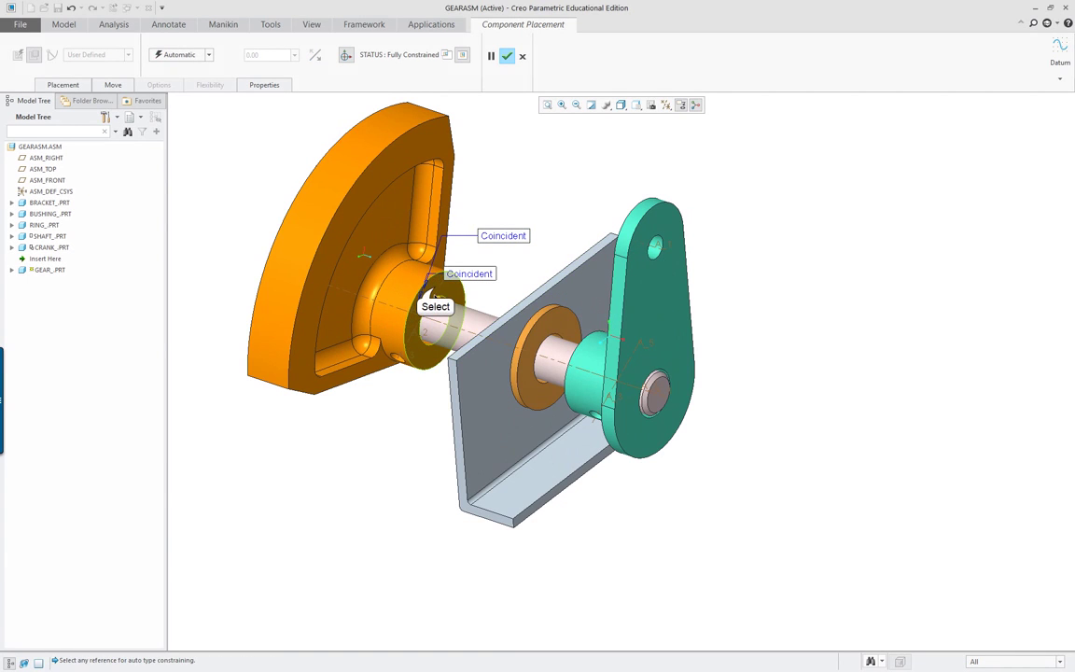
{"action": "left_click", "coordinate": [431, 295]}
{"action": "middle_click_drag", "start_coordinate": [430, 295], "coordinate": [553, 336]}
{"action": "scroll", "coordinate": [512, 332], "scroll_direction": "up", "scroll_amount": 5}
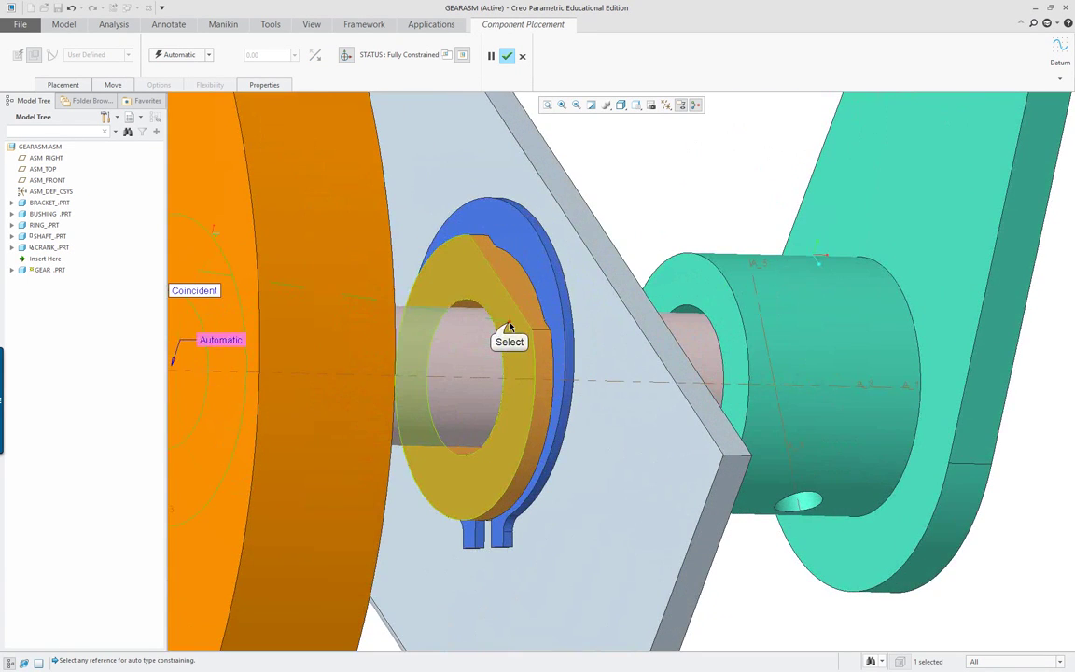
{"action": "left_click", "coordinate": [508, 327]}
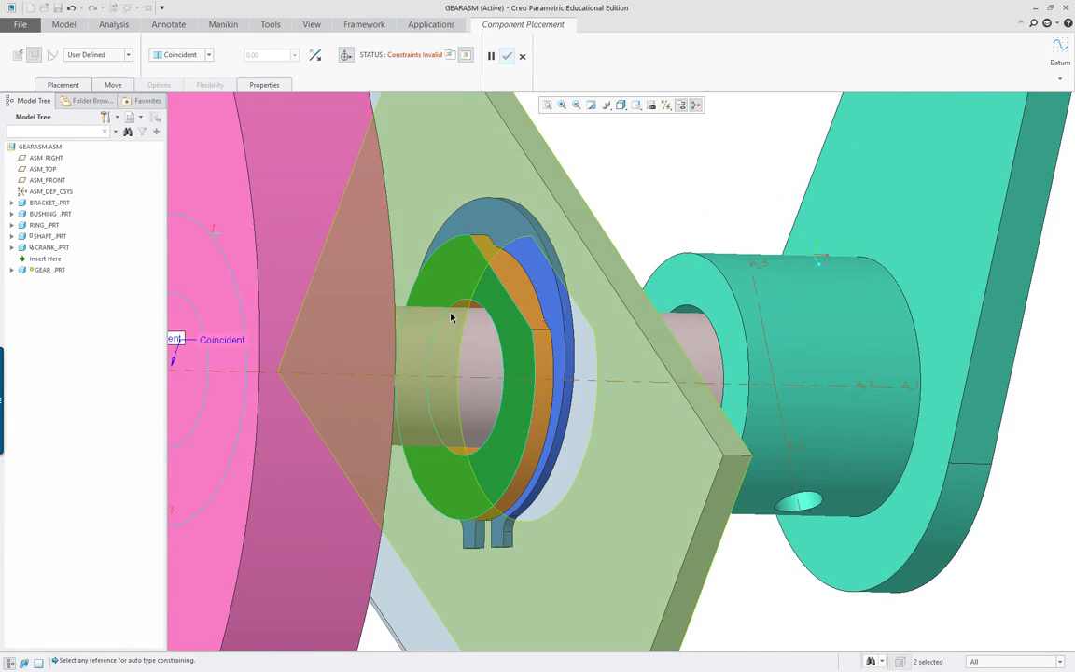
{"action": "middle_click_drag", "start_coordinate": [449, 317], "coordinate": [395, 286]}
{"action": "scroll", "coordinate": [383, 284], "scroll_direction": "down", "scroll_amount": 3}
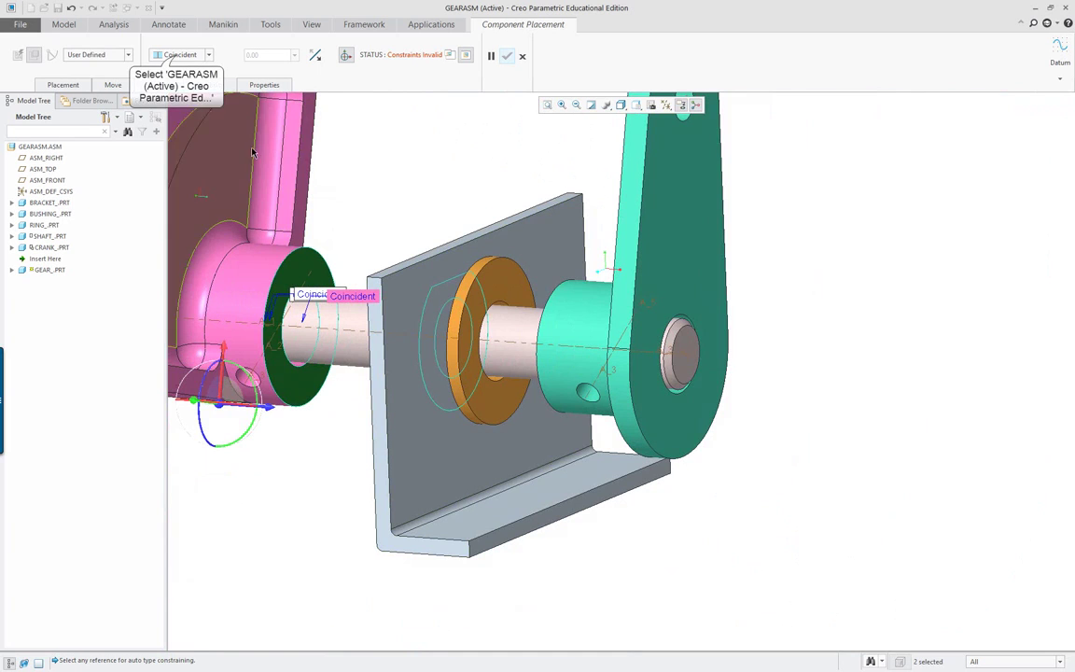
Step: Set the new gear constraint type to Parallel and recentre the view on the assembly
{"action": "left_click", "coordinate": [178, 56]}
{"action": "left_click", "coordinate": [173, 92]}
{"action": "scroll", "coordinate": [254, 129], "scroll_direction": "down", "scroll_amount": 5}
{"action": "middle_click_drag", "start_coordinate": [388, 228], "coordinate": [398, 238]}
{"action": "scroll", "coordinate": [380, 192], "scroll_direction": "down", "scroll_amount": 2}
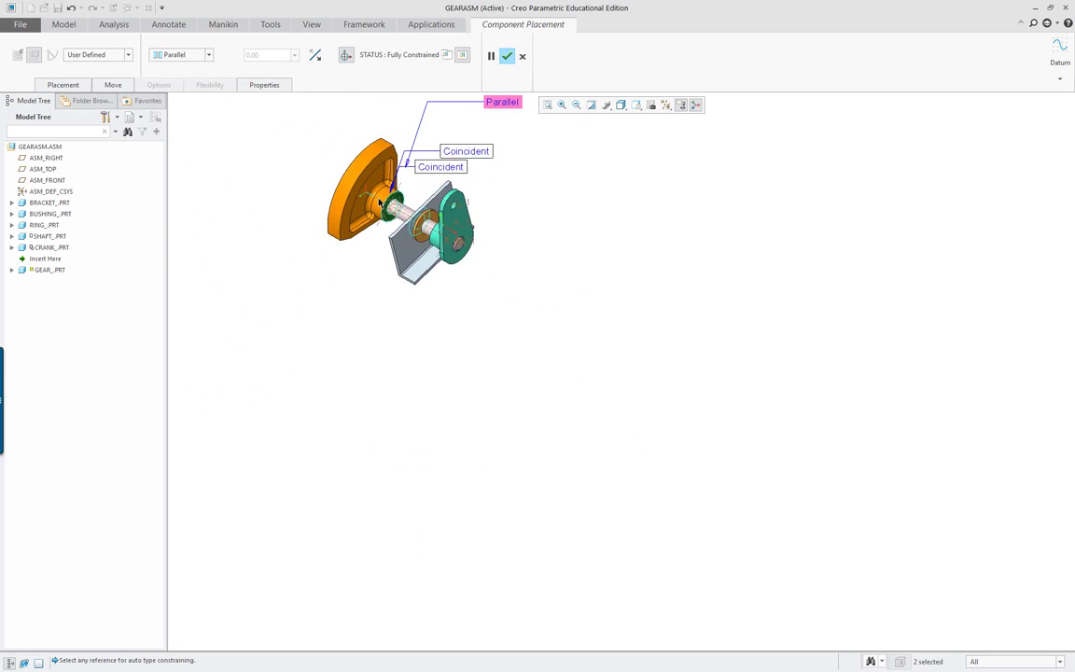
{"action": "middle_click_drag", "start_coordinate": [379, 192], "coordinate": [432, 370], "text": "shift"}
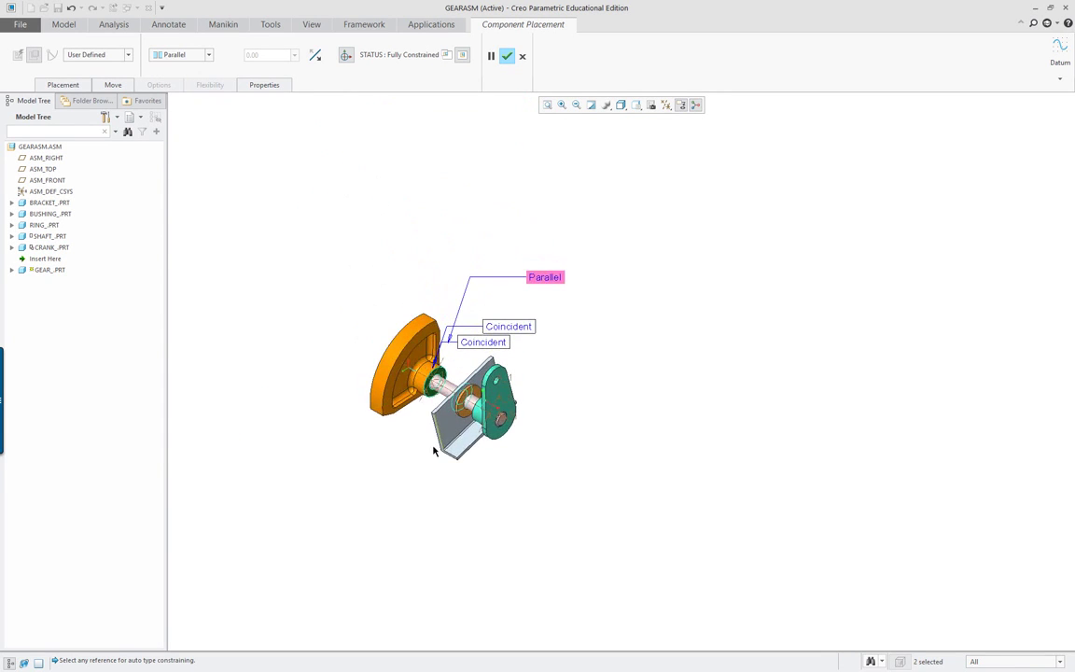
{"action": "middle_click_drag", "start_coordinate": [429, 446], "coordinate": [486, 402]}
{"action": "scroll", "coordinate": [403, 444], "scroll_direction": "up", "scroll_amount": 5}
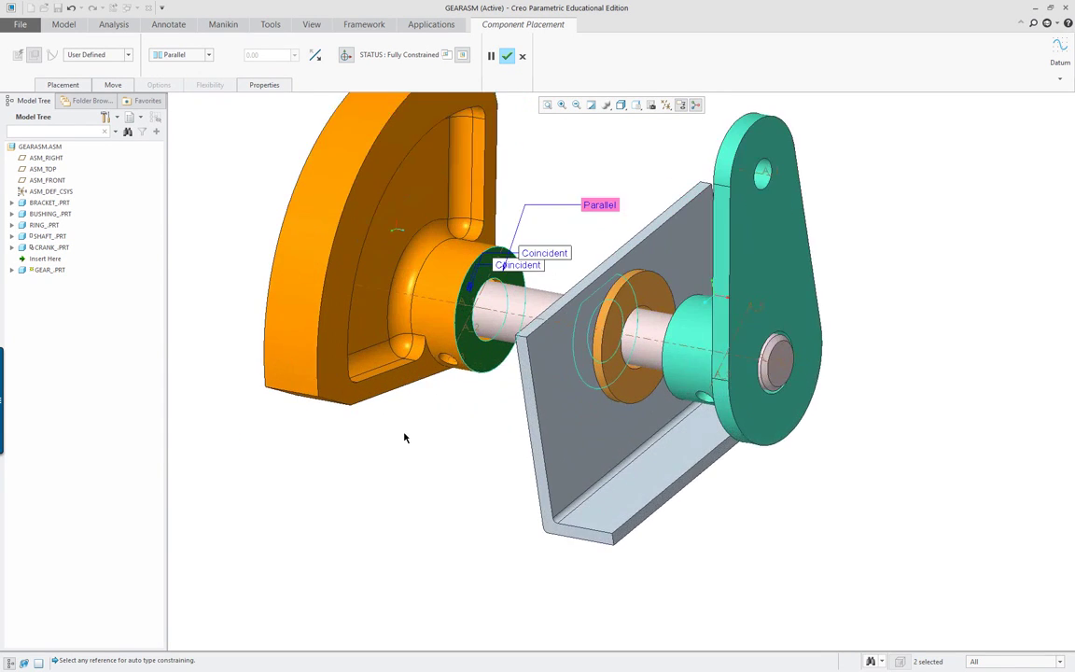
Step: Accept the gear placement and orbit to view the assembly
{"action": "middle_click", "coordinate": [442, 434]}
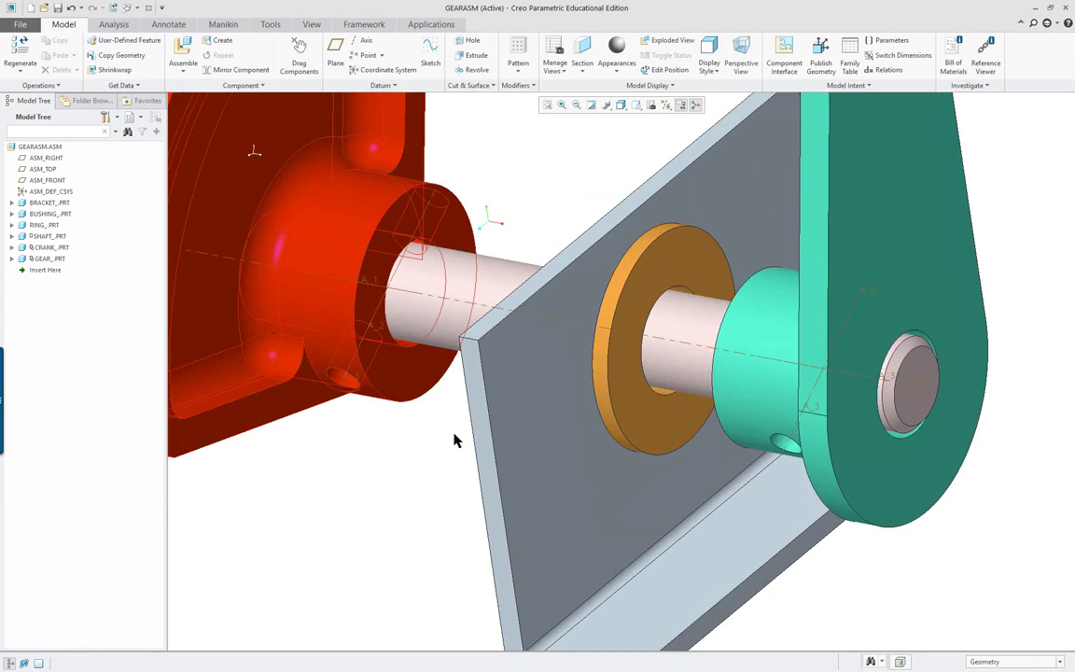
{"action": "scroll", "coordinate": [455, 439], "scroll_direction": "down", "scroll_amount": 3}
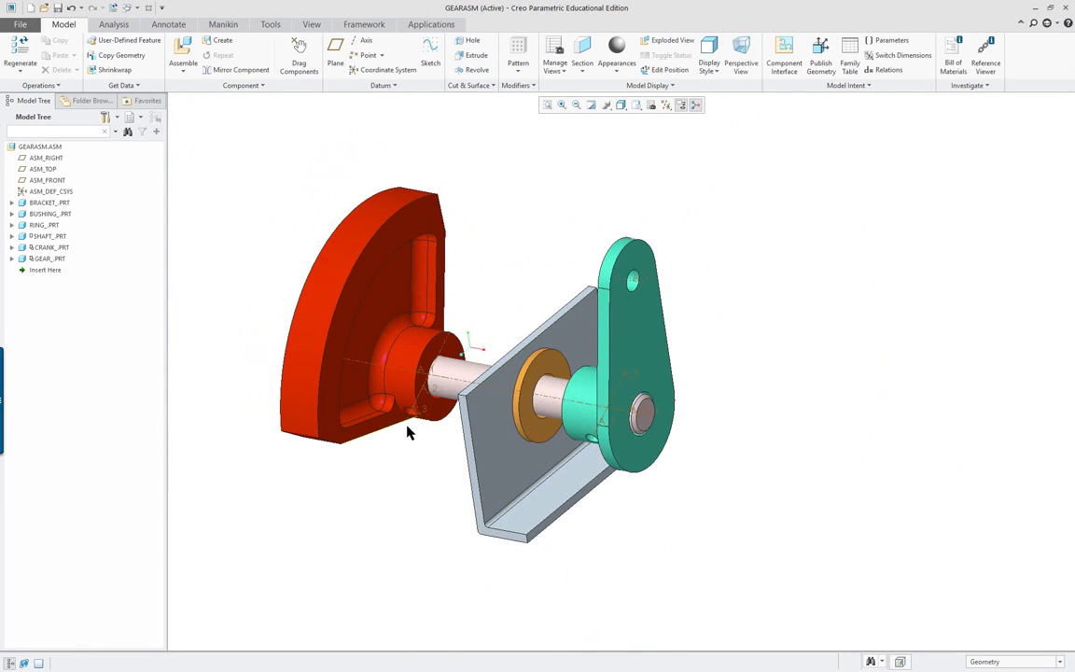
{"action": "mouse_move", "coordinate": [415, 432]}
{"action": "middle_mouse_down"}
{"action": "mouse_move", "coordinate": [513, 386]}
{"action": "mouse_move", "coordinate": [411, 431]}
{"action": "middle_mouse_up"}
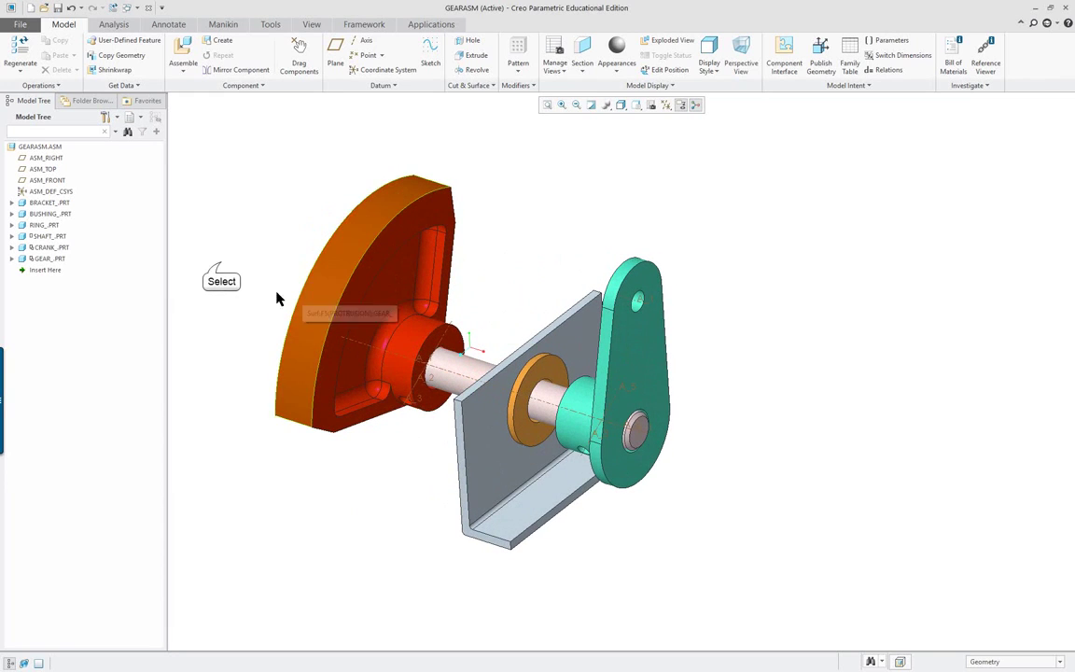
Step: Select SHAFT_PRT in the model tree and reopen its placement with Edit Definition
{"action": "left_click", "coordinate": [34, 261]}
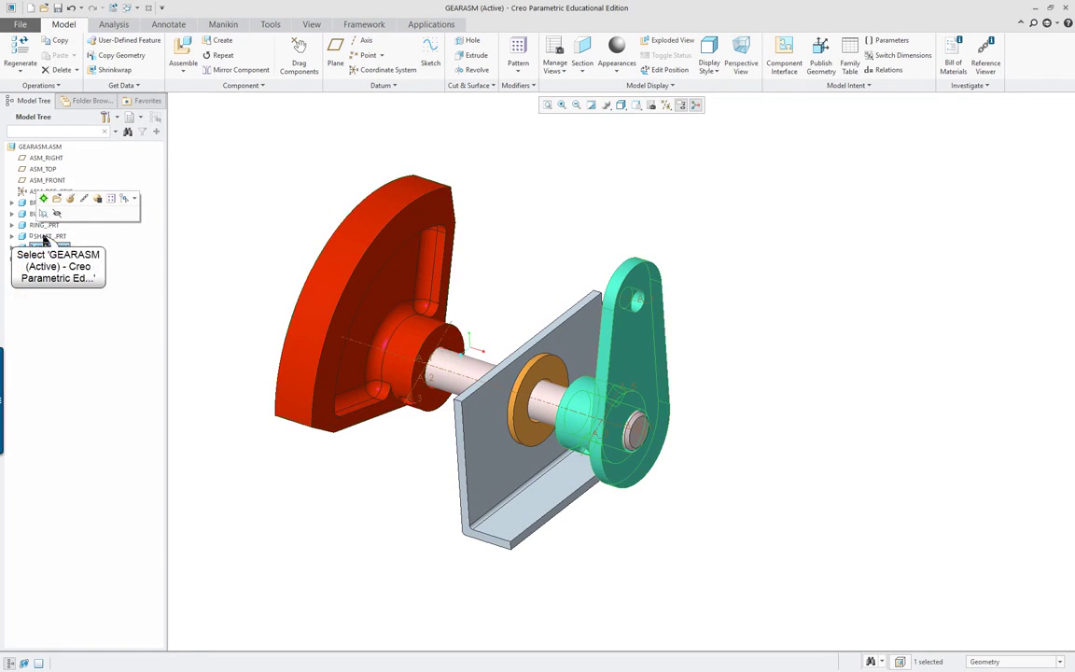
{"action": "left_click", "coordinate": [42, 237]}
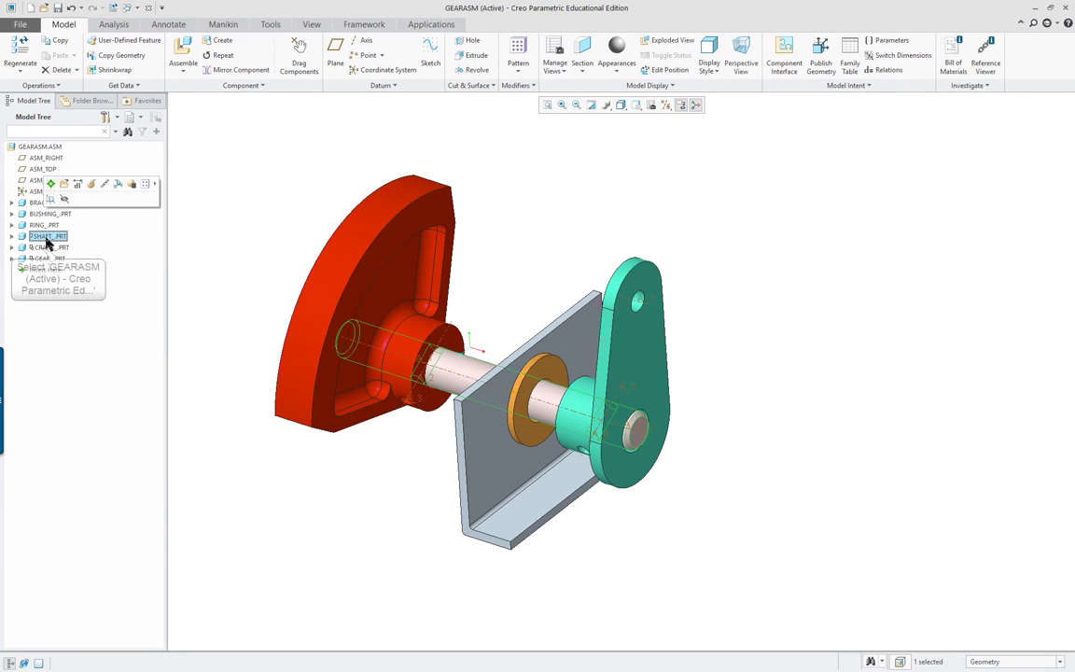
{"action": "left_click", "coordinate": [45, 245]}
{"action": "left_click", "coordinate": [42, 237]}
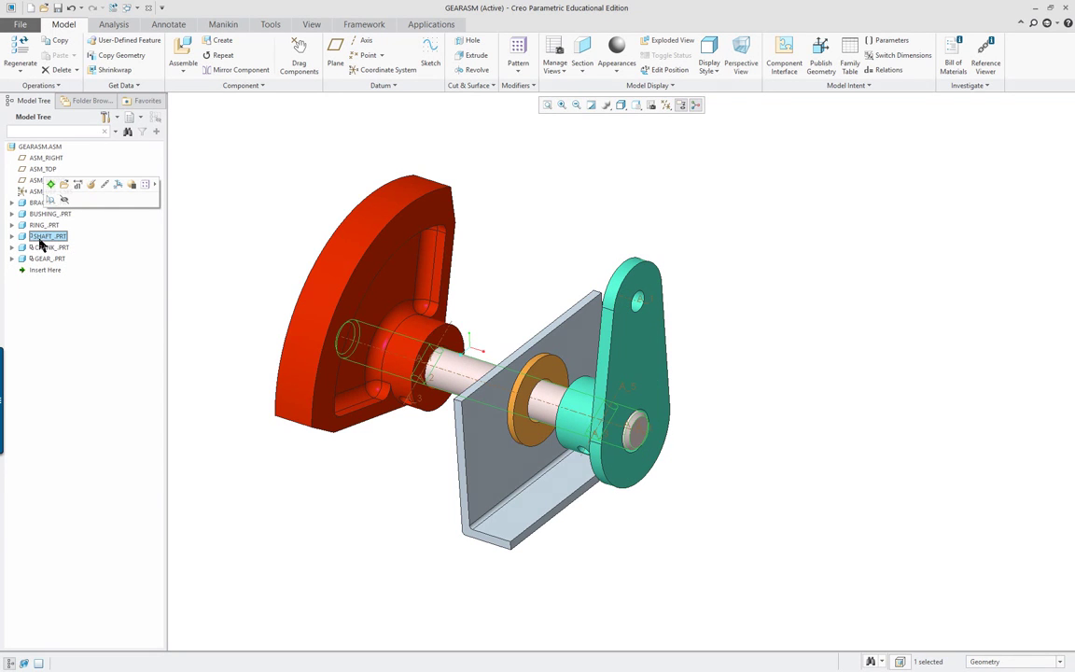
{"action": "left_click", "coordinate": [102, 186]}
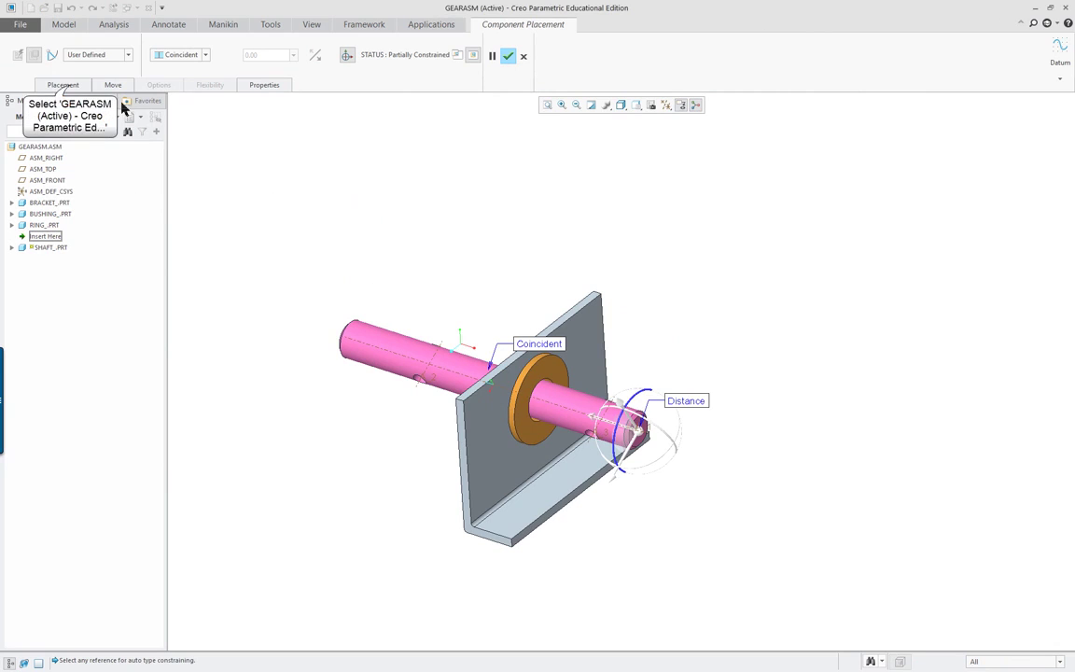
Step: Review the shaft's constraints, including the 2.00 Distance offset, leaving Allow Assumptions off
{"action": "left_click", "coordinate": [65, 86]}
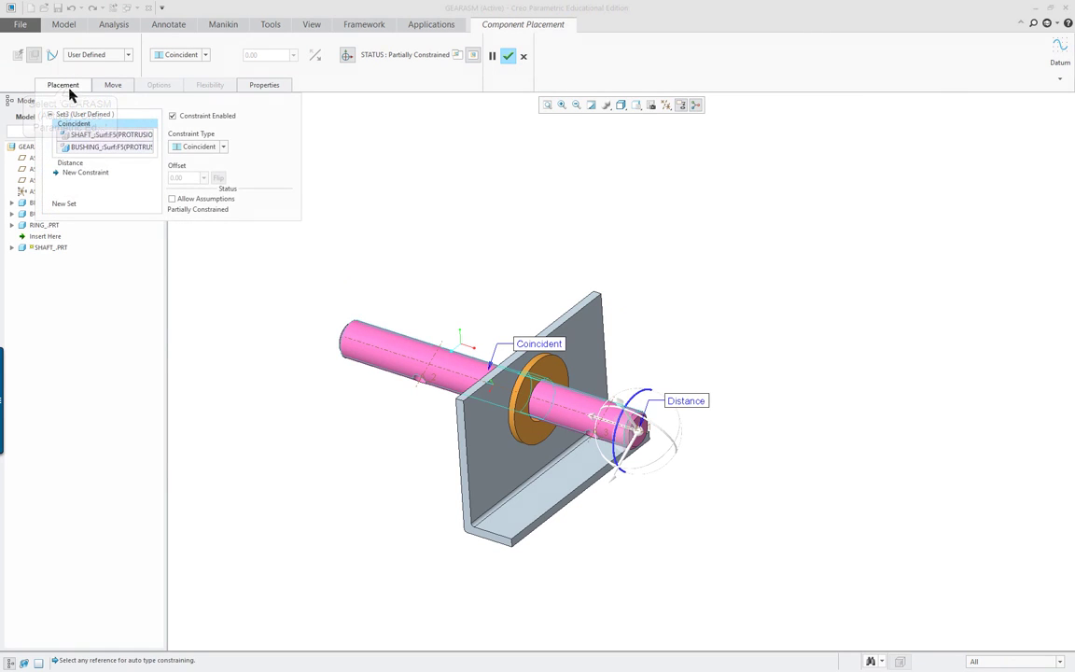
{"action": "left_click", "coordinate": [105, 168]}
{"action": "left_click", "coordinate": [78, 163]}
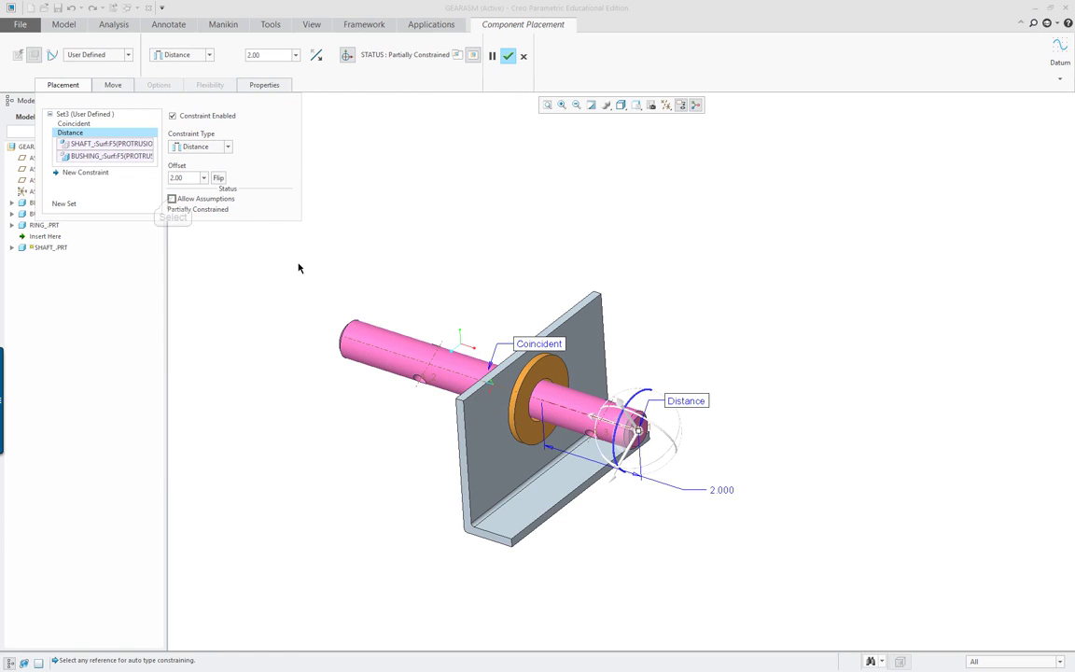
{"action": "left_click", "coordinate": [171, 199]}
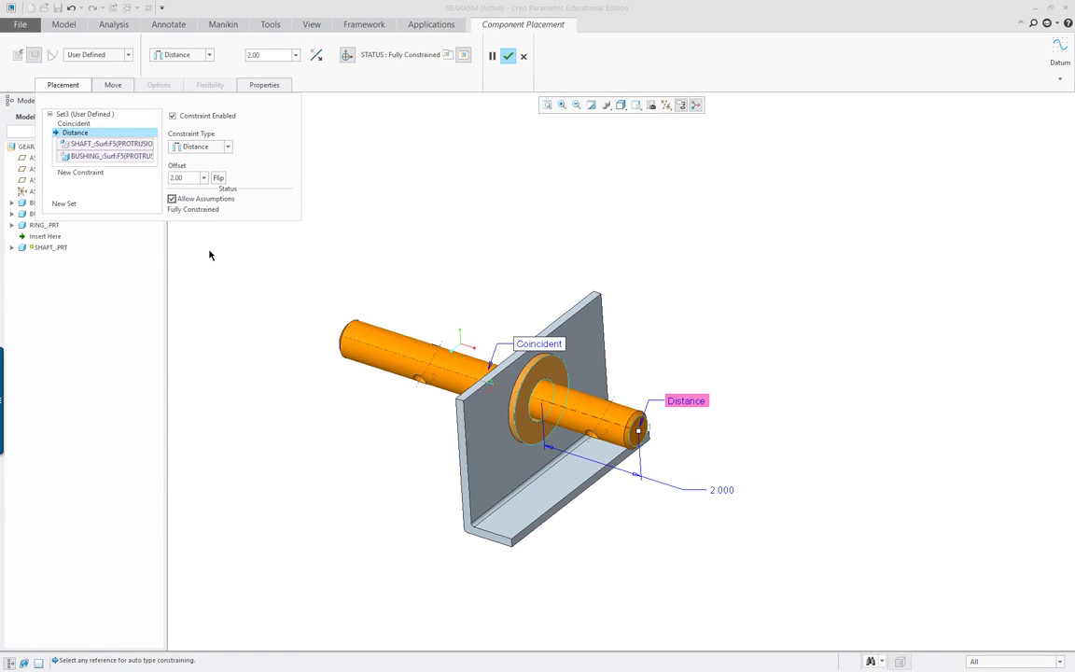
{"action": "left_click", "coordinate": [172, 199]}
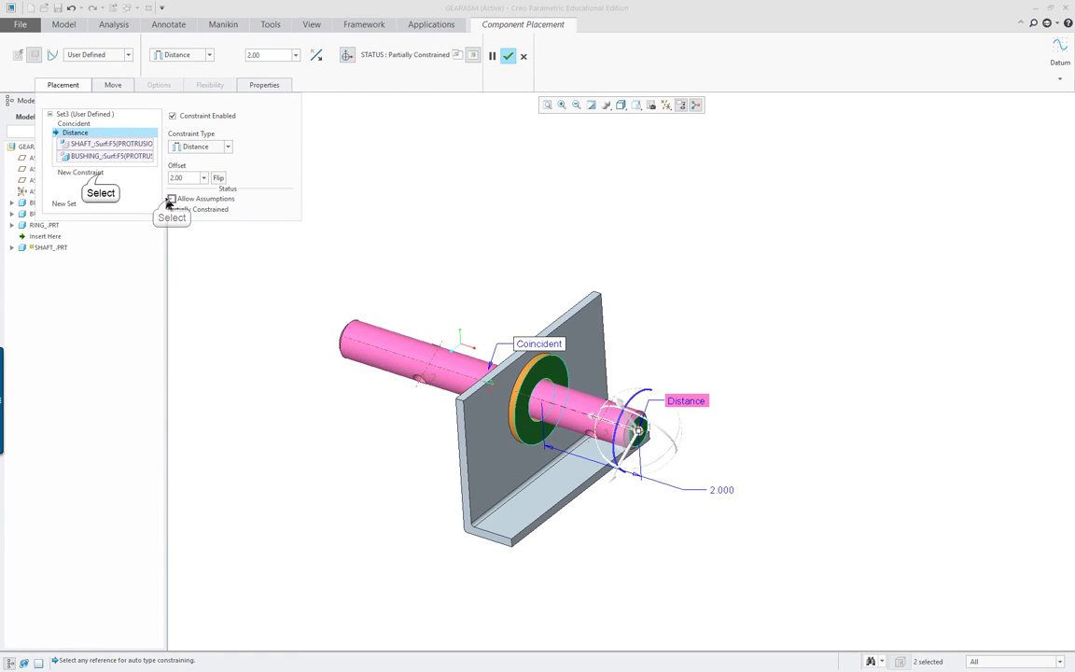
Step: Add a new shaft constraint and turn on datum plane display
{"action": "left_click", "coordinate": [103, 177]}
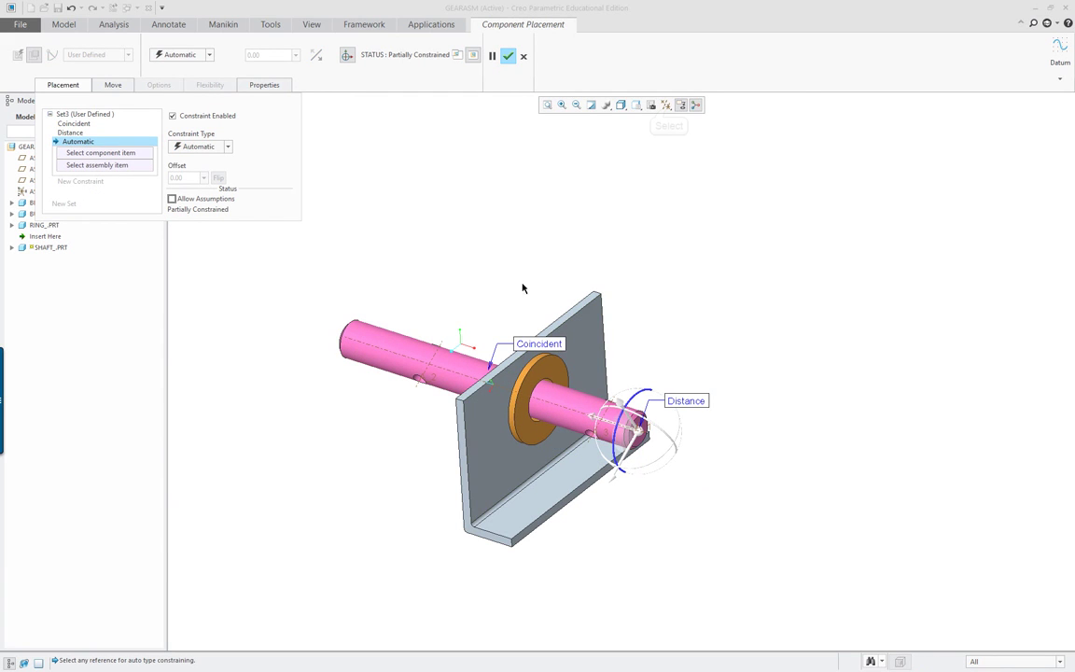
{"action": "left_click", "coordinate": [668, 107]}
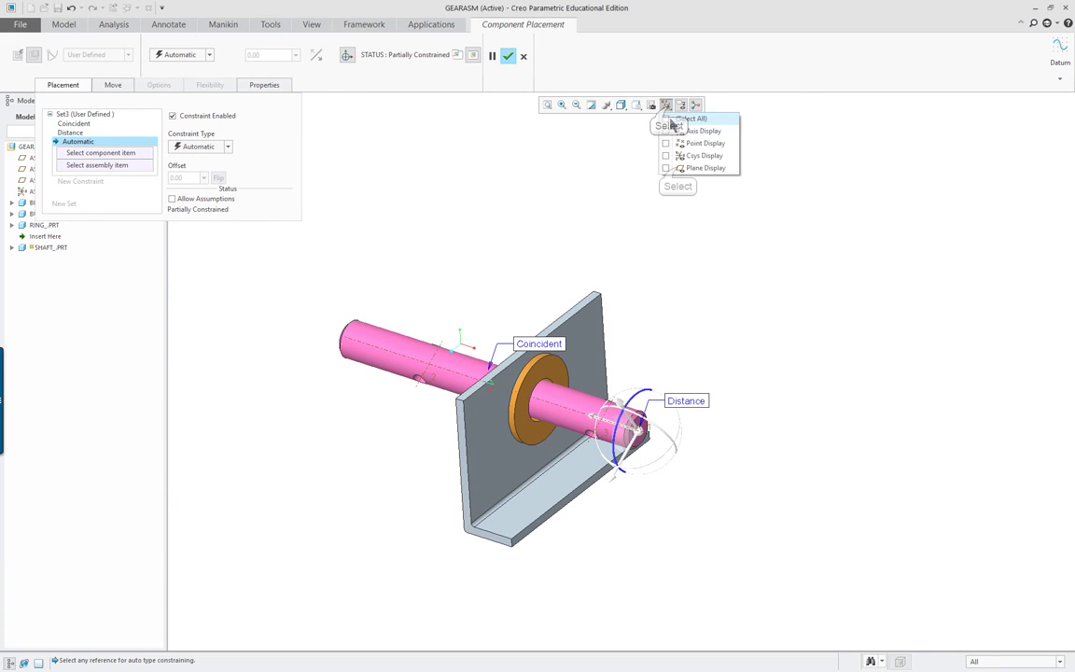
{"action": "left_click", "coordinate": [667, 168]}
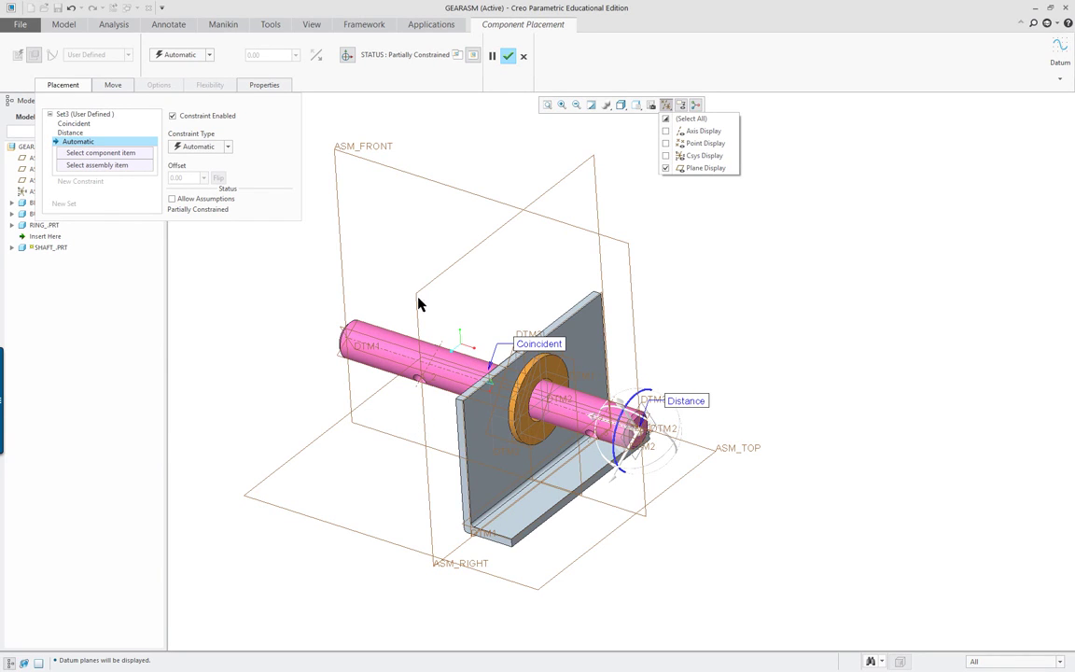
{"action": "left_click", "coordinate": [93, 163]}
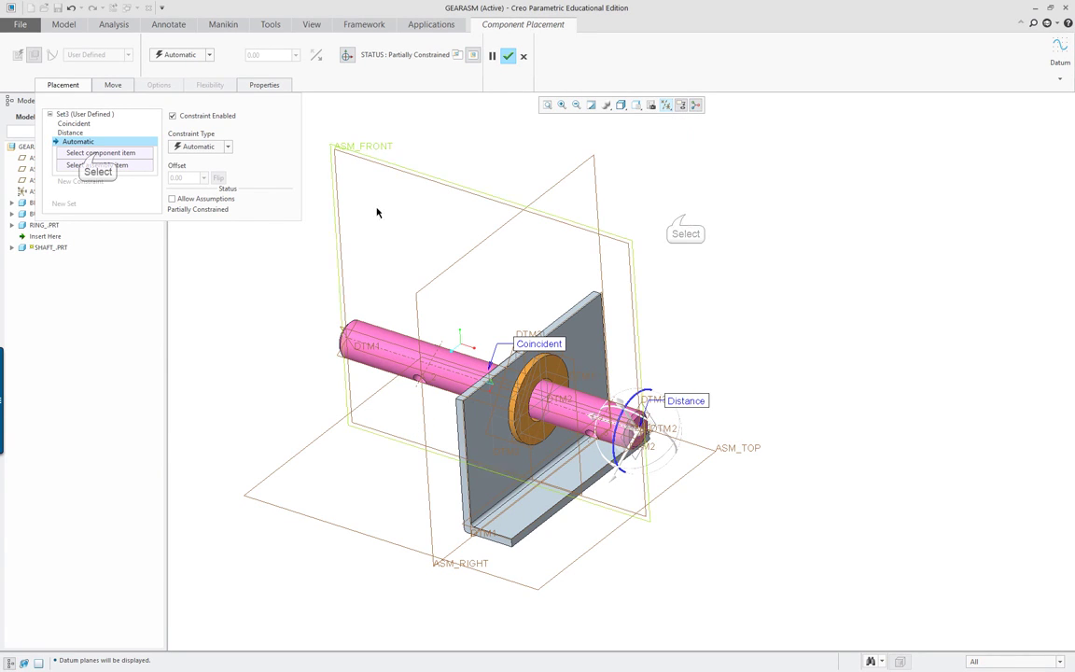
Step: Constrain shaft DTM1 to ASM_FRONT with a 117° Angle Offset and accept the placement
{"action": "left_click", "coordinate": [97, 154]}
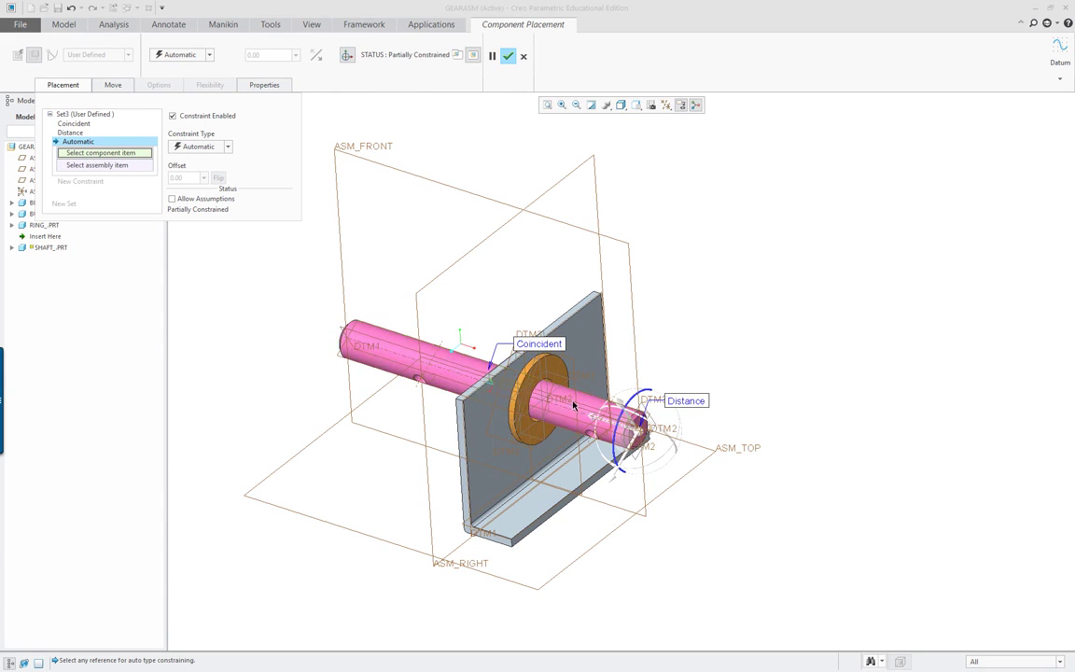
{"action": "left_click", "coordinate": [364, 339]}
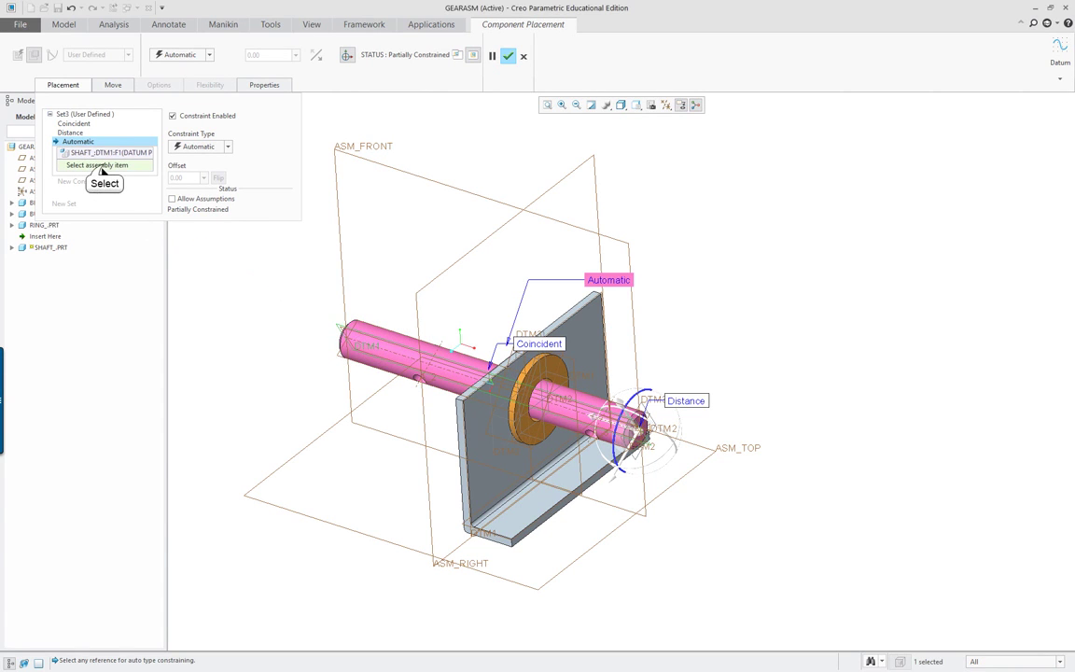
{"action": "left_click", "coordinate": [104, 166]}
{"action": "left_click", "coordinate": [392, 177]}
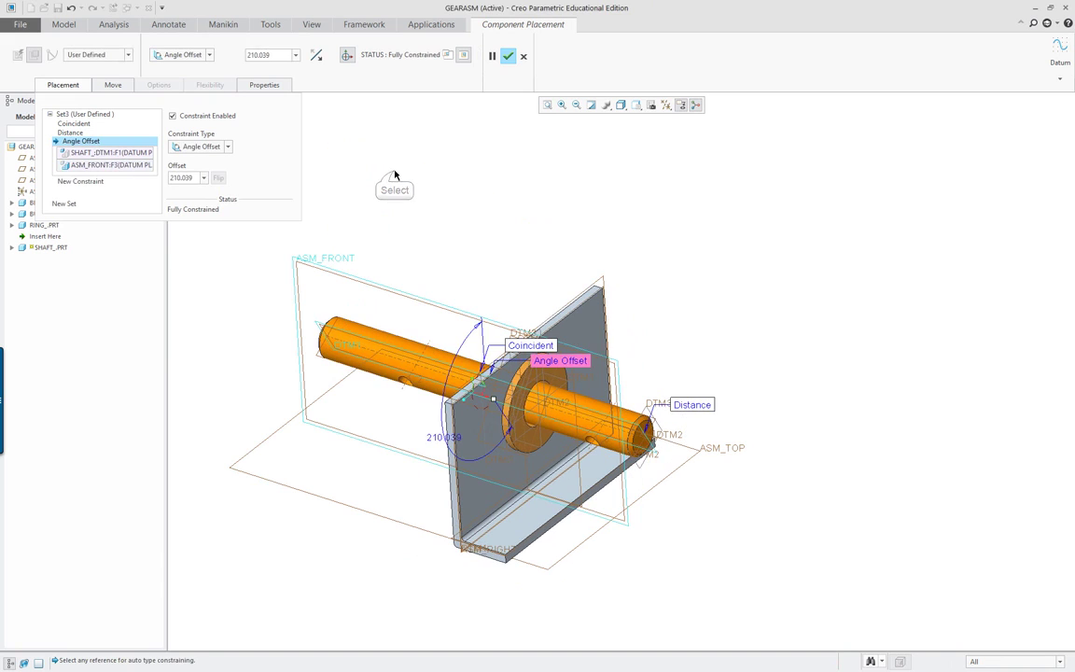
{"action": "left_click", "coordinate": [510, 403]}
{"action": "left_click_drag", "start_coordinate": [492, 401], "coordinate": [472, 411]}
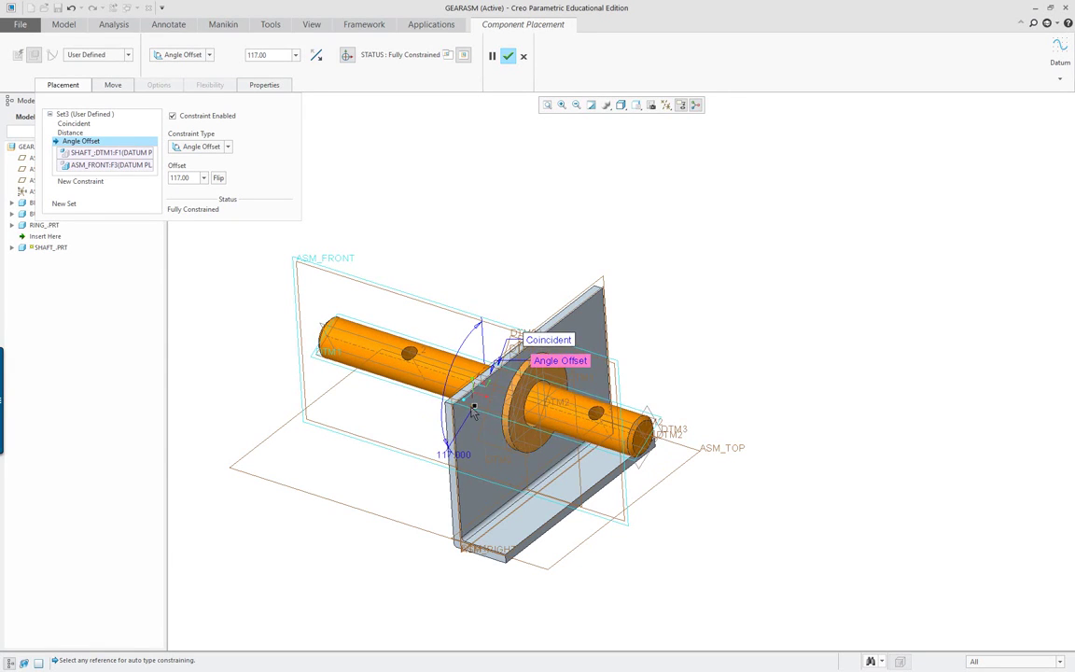
{"action": "double_click", "coordinate": [460, 463]}
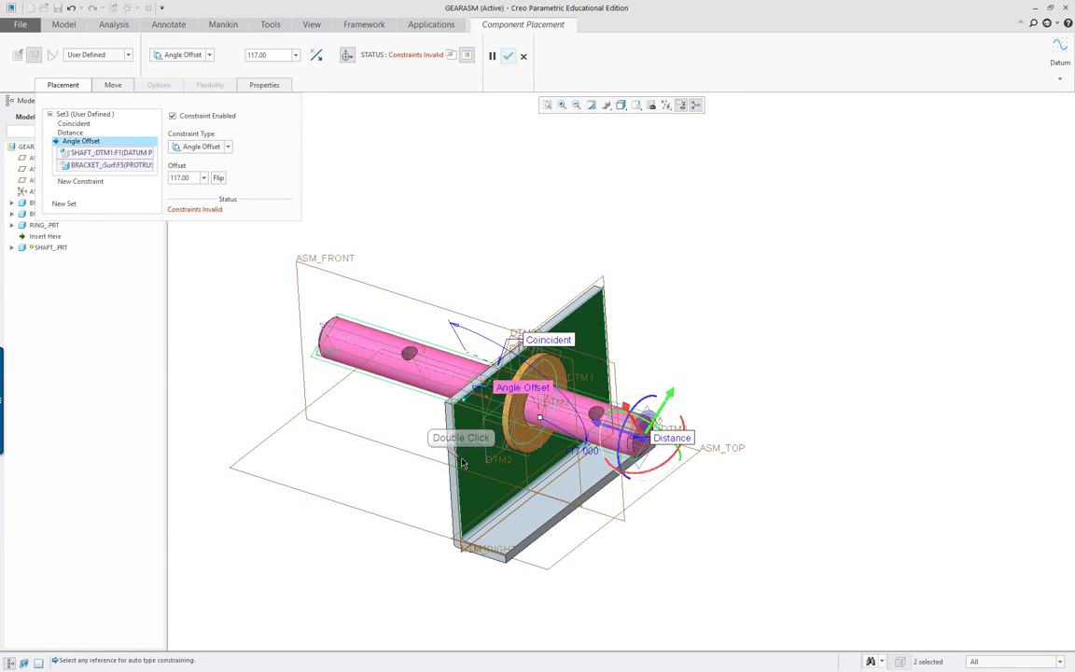
{"action": "mouse_move", "coordinate": [720, 399]}
{"action": "middle_mouse_down"}
{"action": "mouse_move", "coordinate": [709, 415]}
{"action": "mouse_move", "coordinate": [719, 404]}
{"action": "middle_mouse_up"}
{"action": "left_click", "coordinate": [341, 313]}
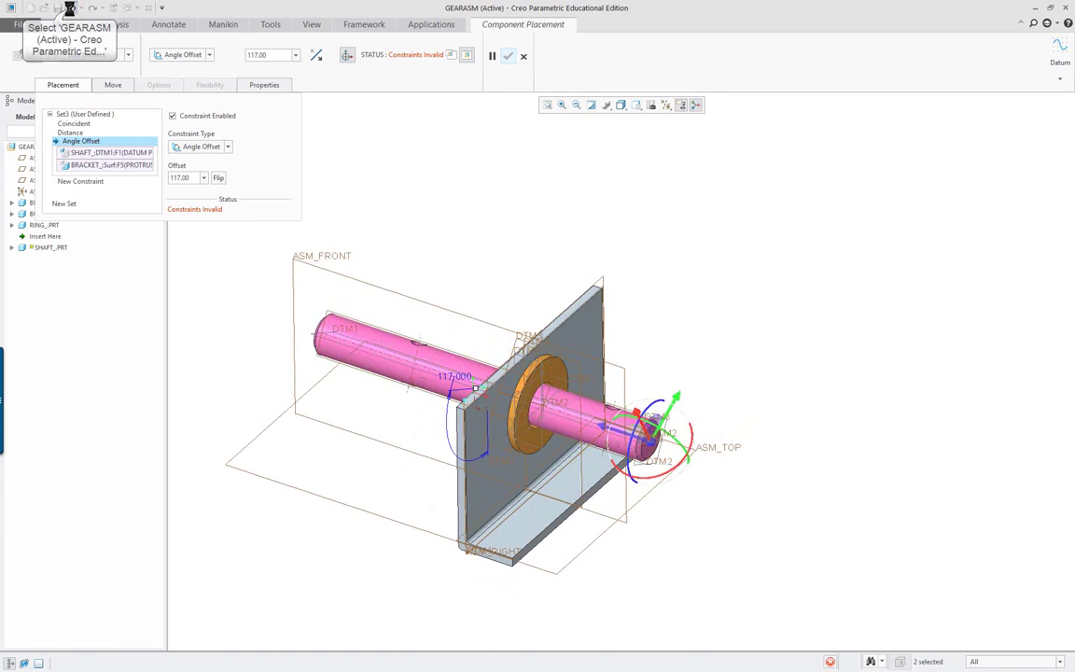
{"action": "middle_click", "coordinate": [439, 259]}
{"action": "scroll", "coordinate": [613, 324], "scroll_direction": "down", "scroll_amount": 3}
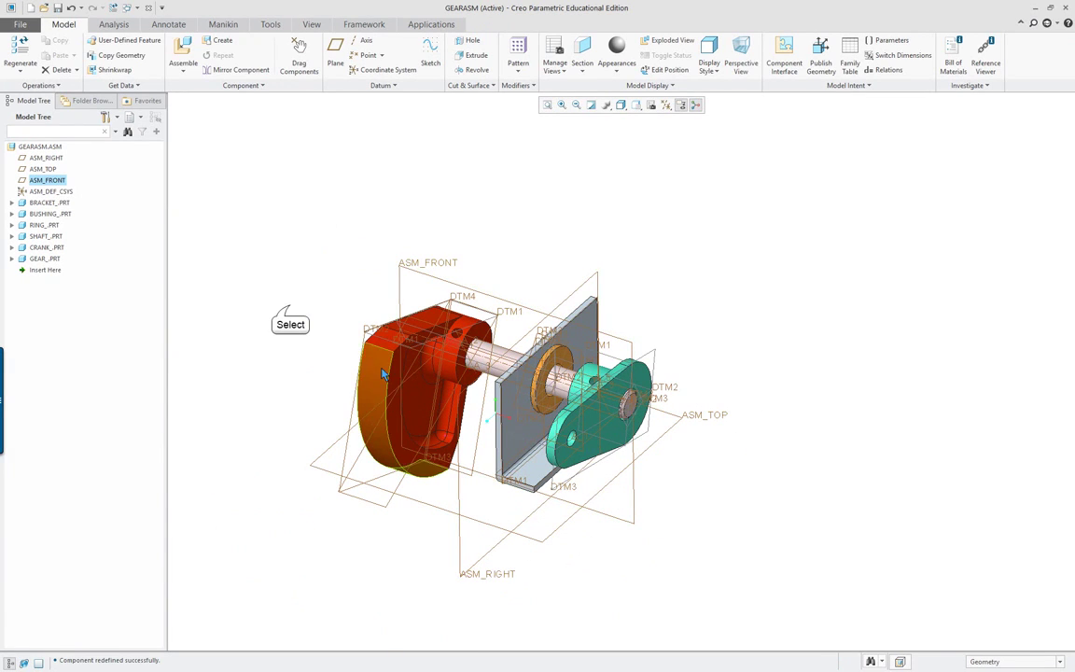
Step: Select CRANK_PRT in the Model Tree and choose Edit Definition
{"action": "left_click", "coordinate": [291, 308]}
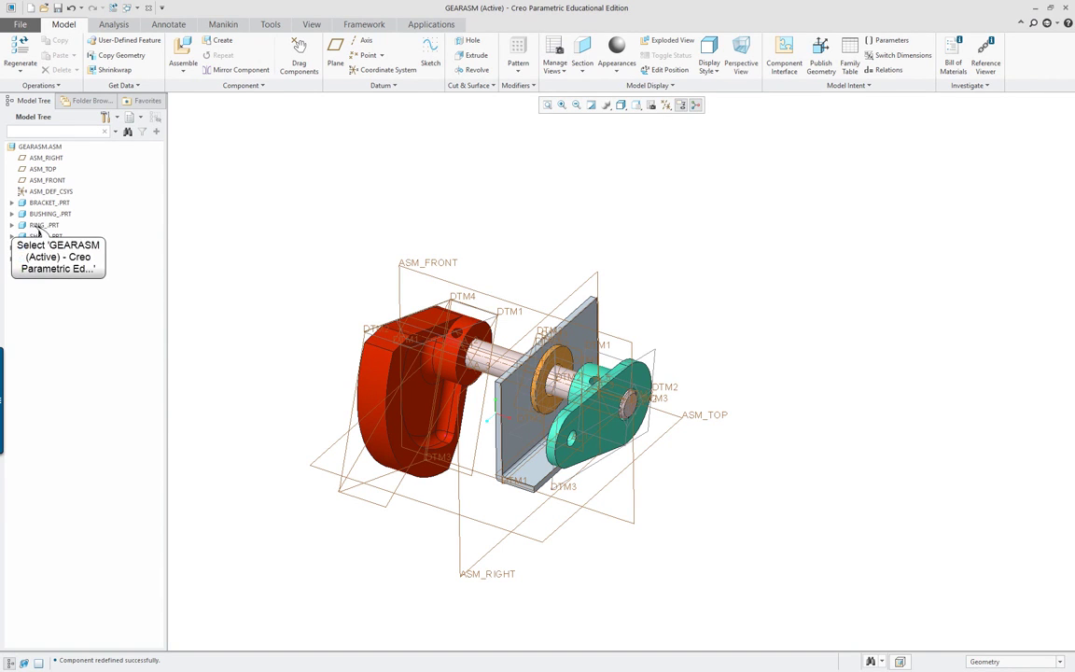
{"action": "left_click", "coordinate": [36, 226]}
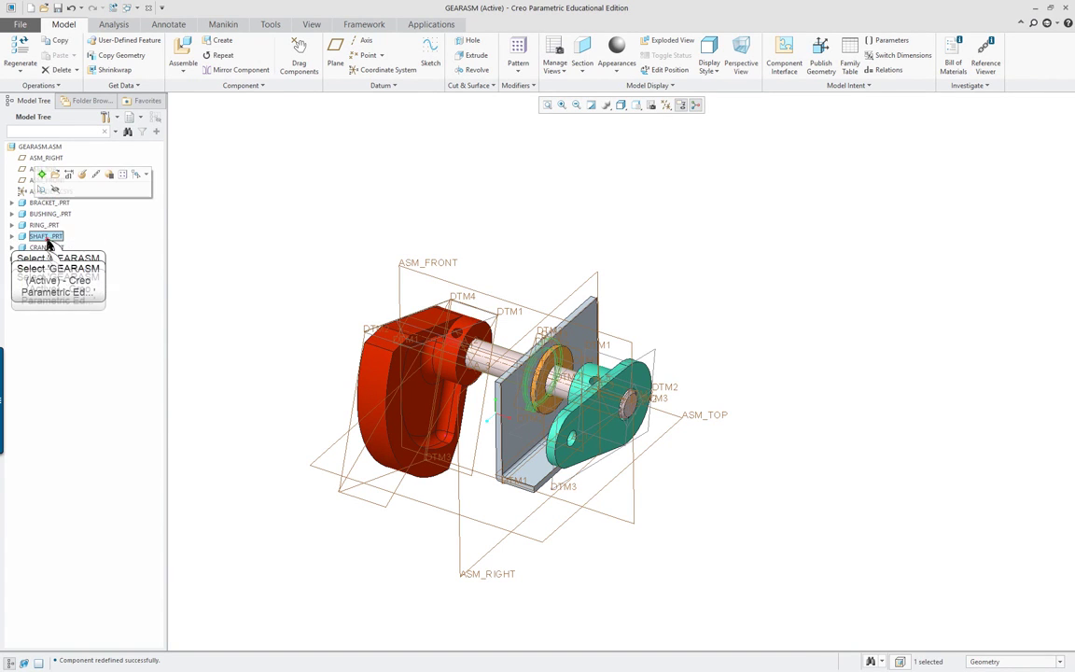
{"action": "left_click", "coordinate": [45, 248]}
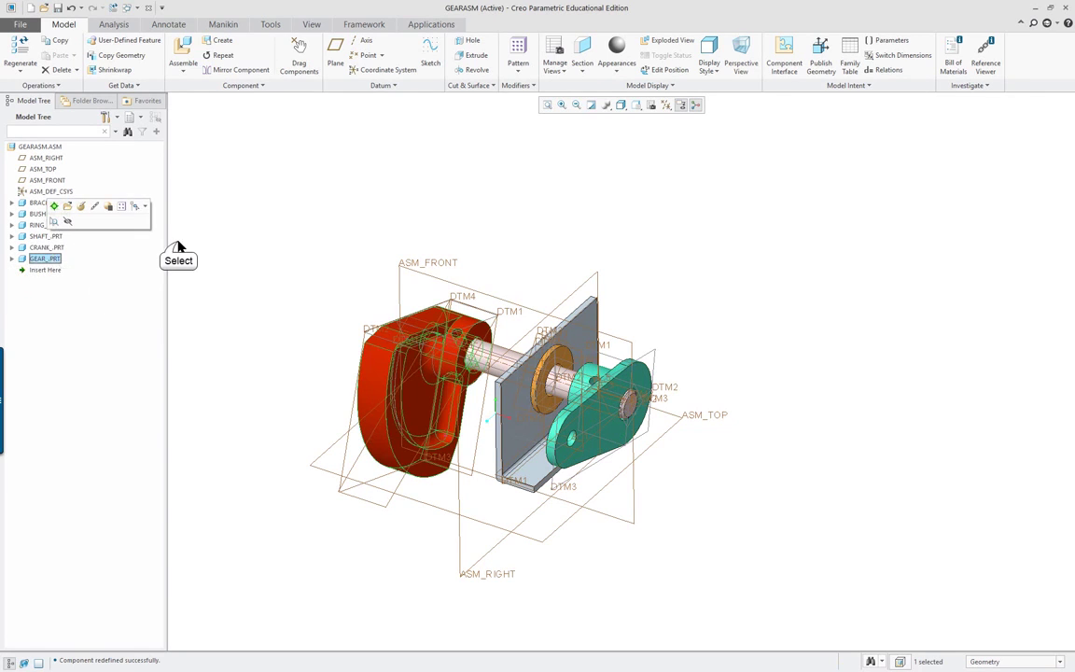
{"action": "key", "text": "Escape"}
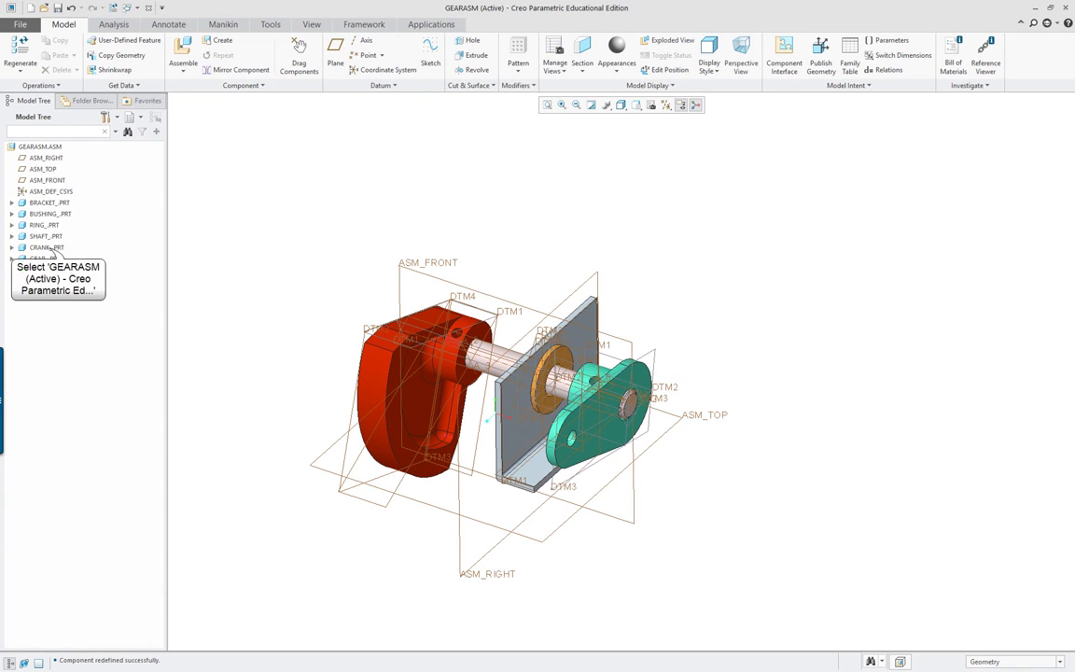
{"action": "left_click", "coordinate": [46, 247]}
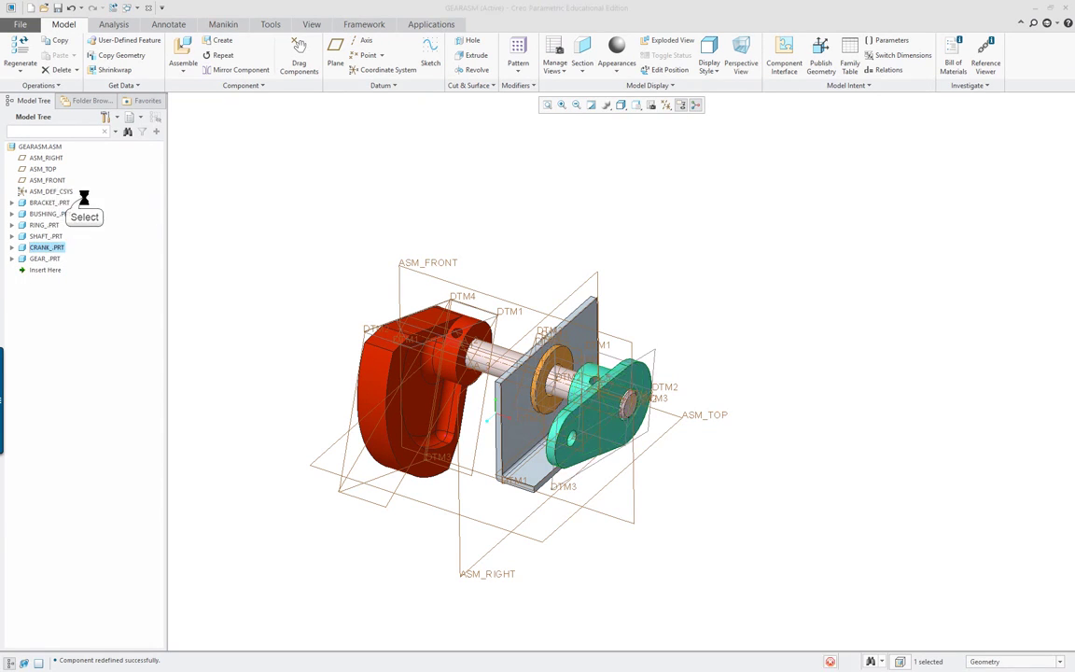
{"action": "left_click", "coordinate": [83, 197]}
Step: Disable the crank's hole-to-hole Coincident, swing the crank upright, then re-enable the constraint
{"action": "left_click", "coordinate": [63, 85]}
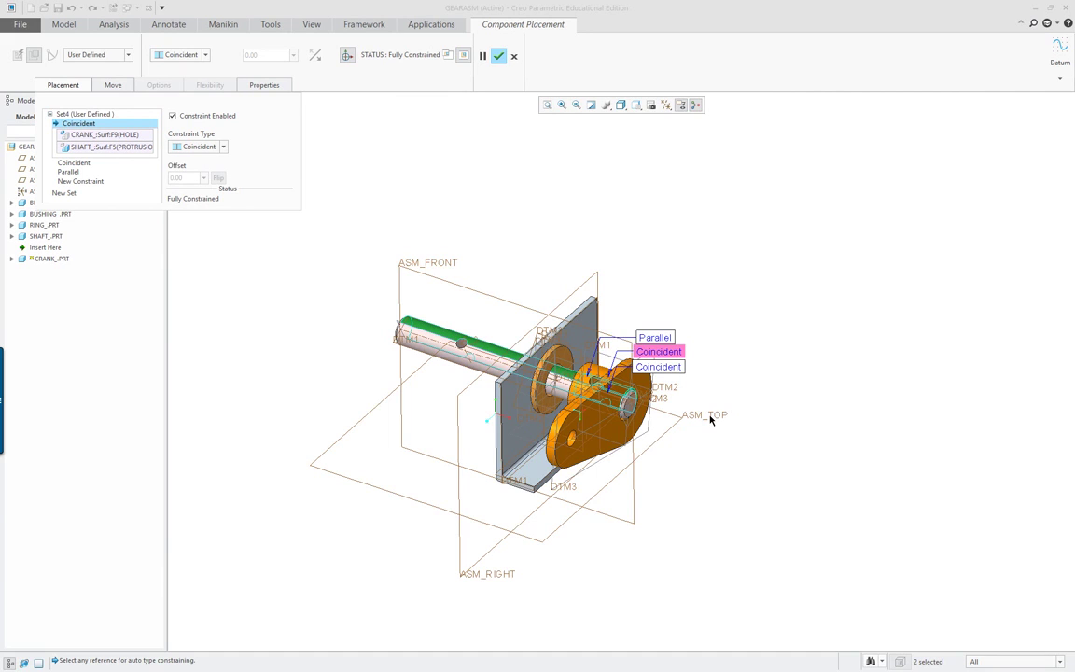
{"action": "scroll", "coordinate": [710, 420], "scroll_direction": "down", "scroll_amount": 2}
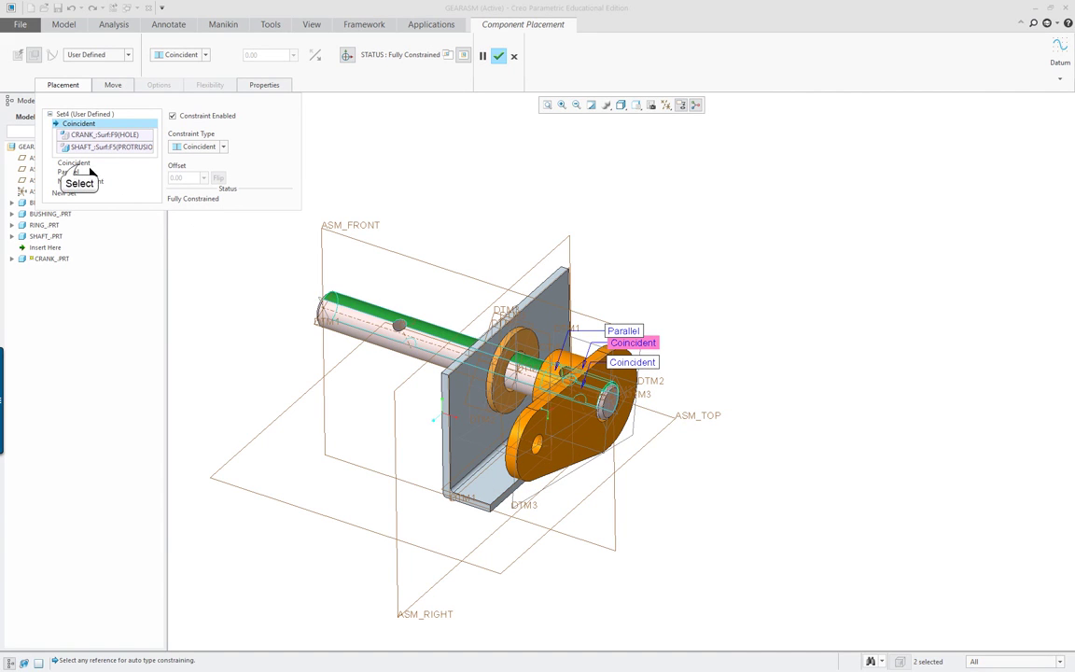
{"action": "left_click", "coordinate": [79, 163]}
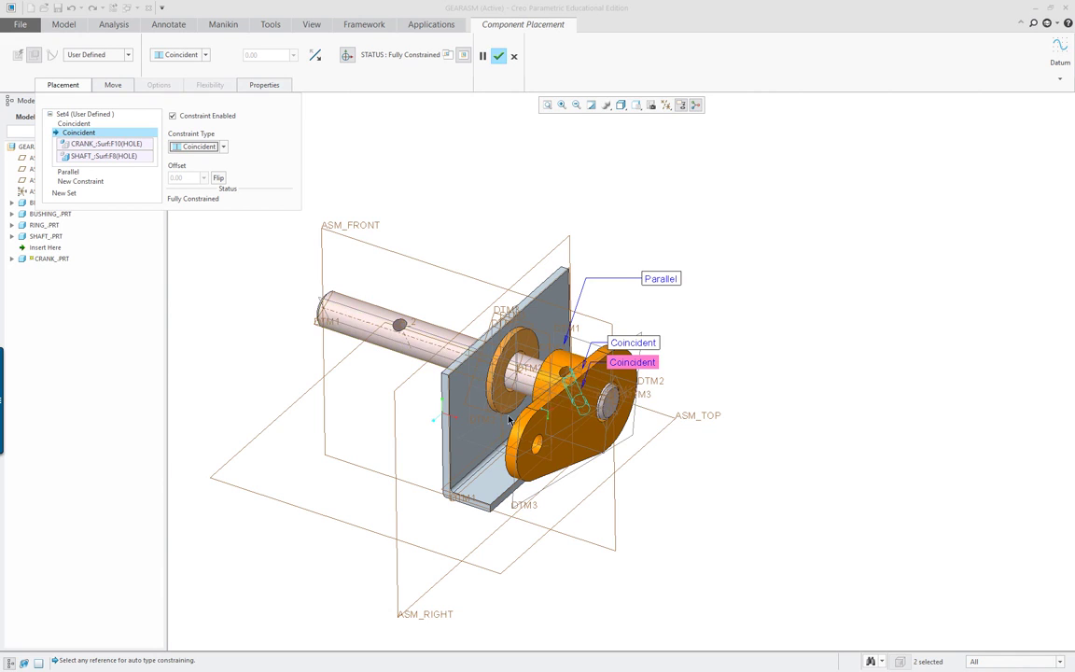
{"action": "scroll", "coordinate": [504, 401], "scroll_direction": "down", "scroll_amount": 2}
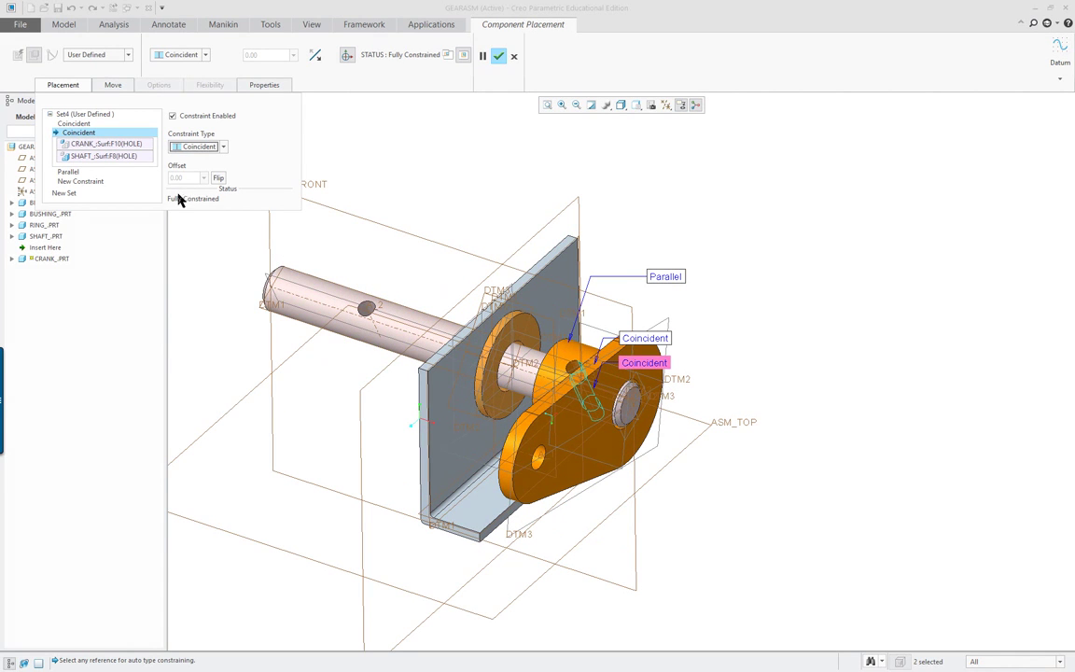
{"action": "left_click", "coordinate": [173, 117]}
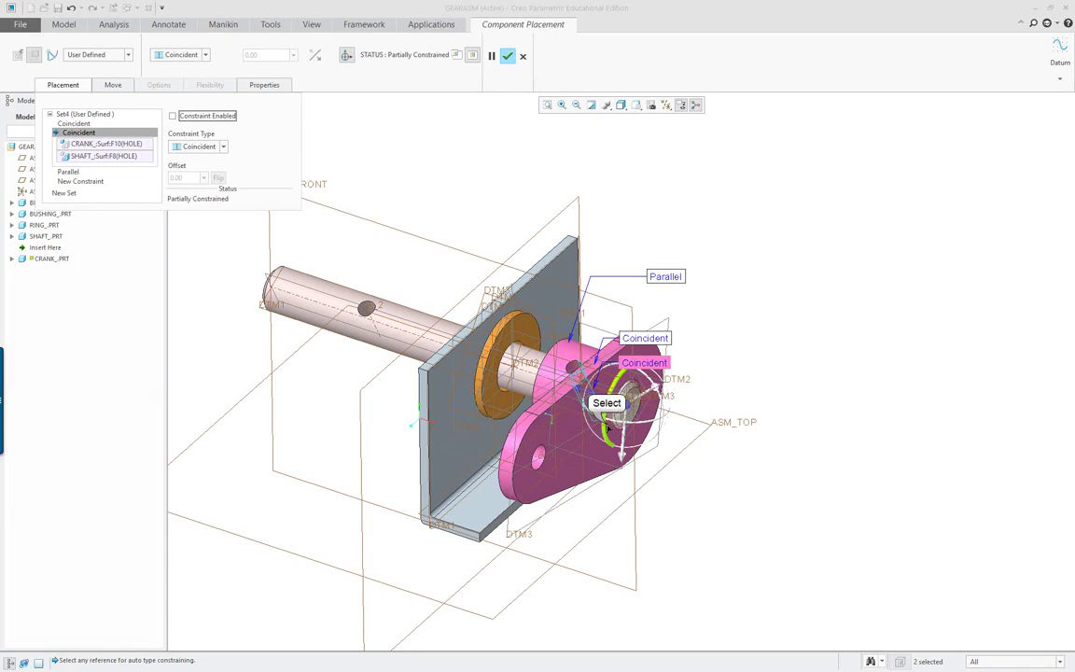
{"action": "left_click_drag", "start_coordinate": [605, 408], "coordinate": [725, 278]}
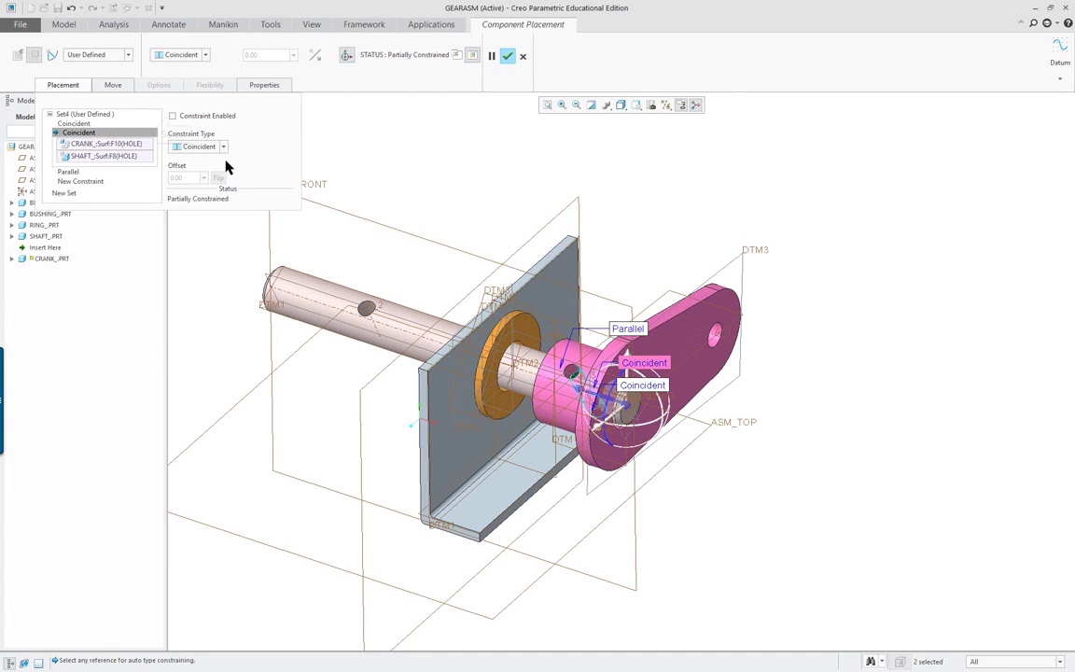
{"action": "left_click", "coordinate": [173, 117]}
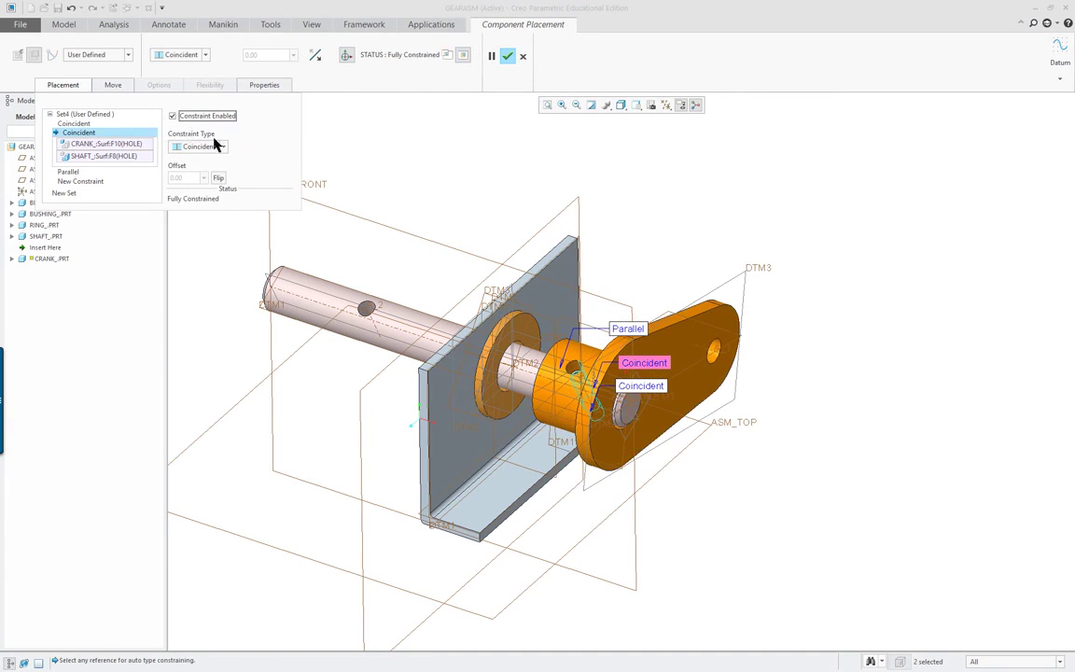
{"action": "middle_click_drag", "start_coordinate": [403, 223], "coordinate": [436, 299]}
Step: Accept the crank's redefined placement and orbit the assembly to inspect it
{"action": "middle_click", "coordinate": [417, 229]}
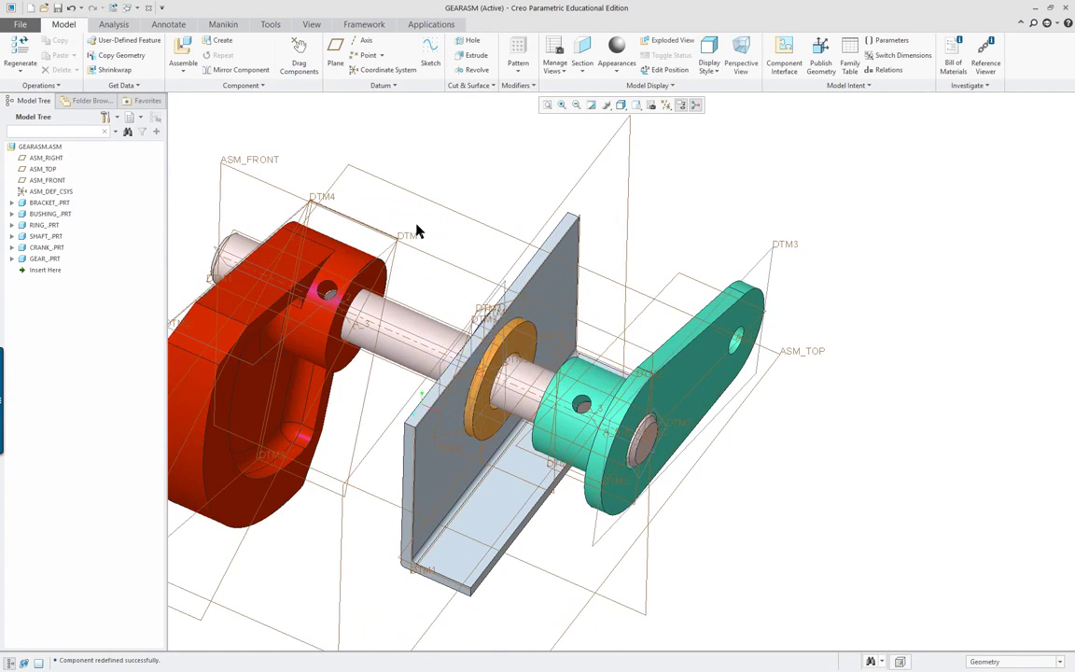
{"action": "scroll", "coordinate": [423, 233], "scroll_direction": "down", "scroll_amount": 3}
{"action": "mouse_move", "coordinate": [527, 345]}
{"action": "middle_mouse_down"}
{"action": "mouse_move", "coordinate": [504, 369]}
{"action": "mouse_move", "coordinate": [547, 355]}
{"action": "mouse_move", "coordinate": [520, 319]}
{"action": "mouse_move", "coordinate": [413, 268]}
{"action": "middle_mouse_up"}
{"action": "scroll", "coordinate": [418, 269], "scroll_direction": "up", "scroll_amount": 3}
{"action": "middle_click_drag", "start_coordinate": [623, 355], "coordinate": [605, 383]}
{"action": "scroll", "coordinate": [600, 230], "scroll_direction": "down", "scroll_amount": 3}
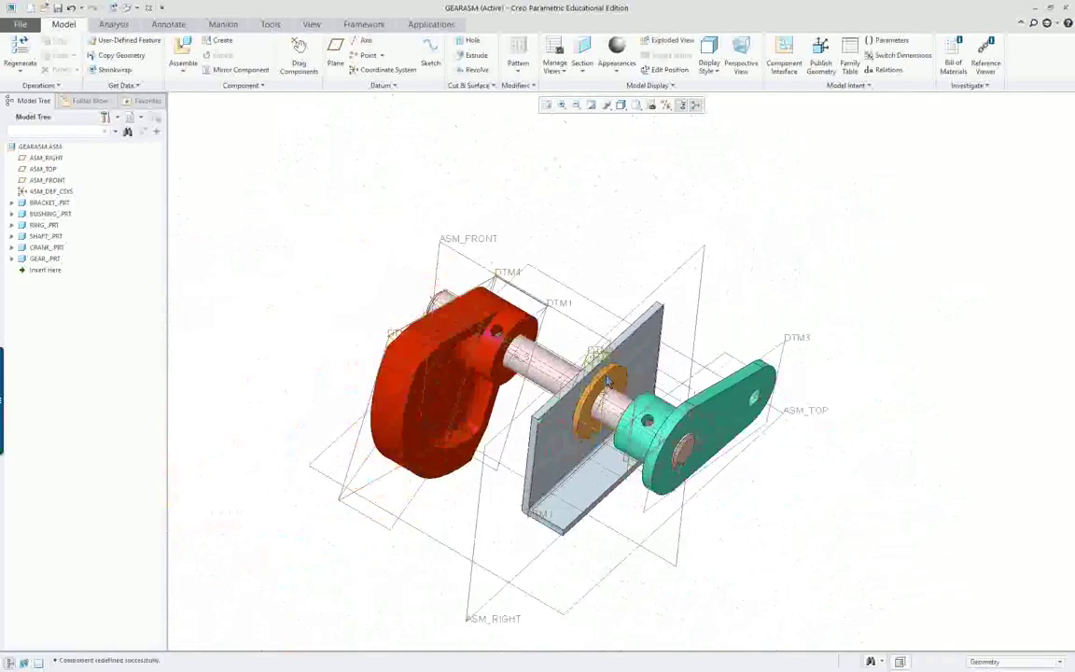
{"action": "mouse_move", "coordinate": [612, 392]}
{"action": "middle_mouse_down"}
{"action": "mouse_move", "coordinate": [569, 397]}
{"action": "mouse_move", "coordinate": [616, 374]}
{"action": "middle_mouse_up"}
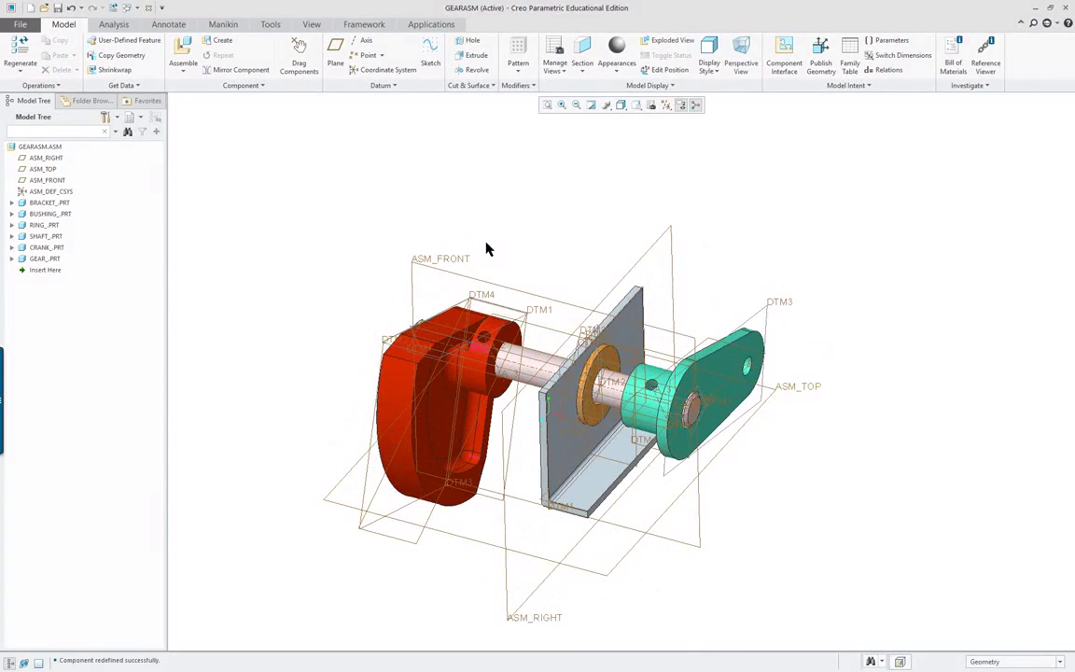
{"action": "mouse_move", "coordinate": [616, 338]}
{"action": "middle_mouse_down"}
{"action": "mouse_move", "coordinate": [579, 353]}
{"action": "mouse_move", "coordinate": [606, 341]}
{"action": "middle_mouse_up"}
Step: Hide all datum features with the datum display filters and reorient the view
{"action": "left_click", "coordinate": [665, 105]}
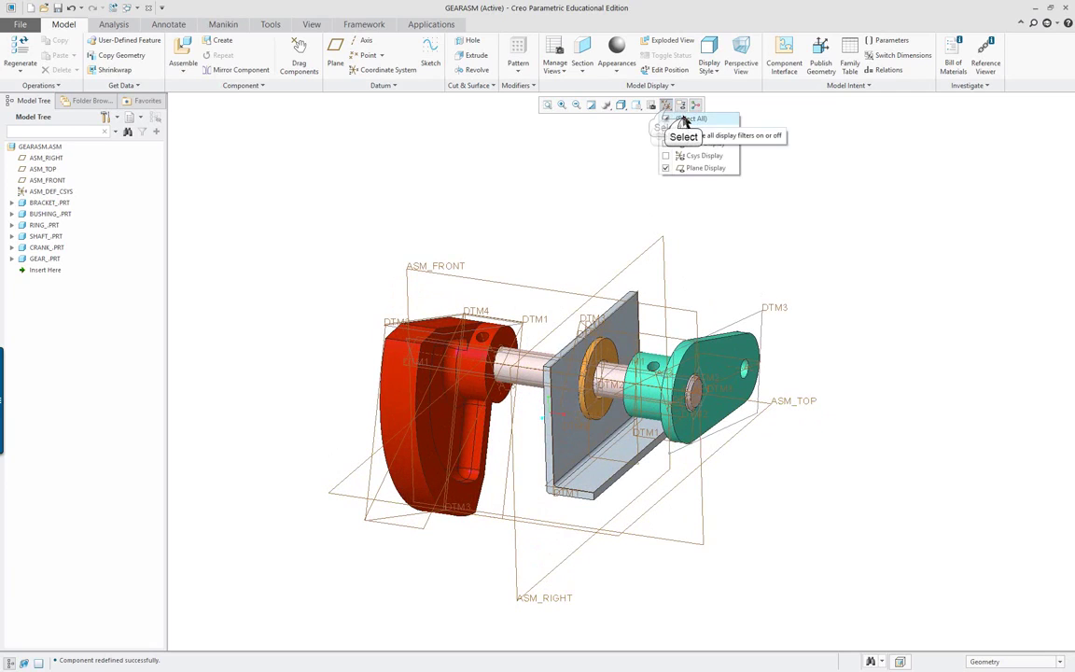
{"action": "left_click", "coordinate": [681, 154]}
{"action": "left_click", "coordinate": [679, 133]}
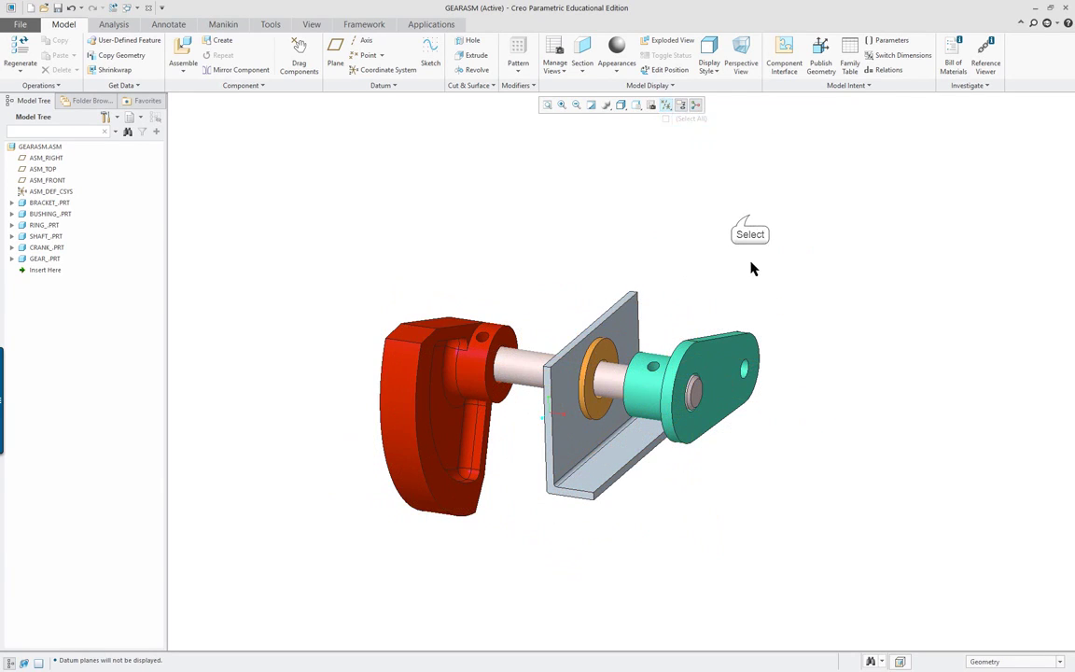
{"action": "mouse_move", "coordinate": [710, 364]}
{"action": "middle_mouse_down"}
{"action": "mouse_move", "coordinate": [706, 300]}
{"action": "mouse_move", "coordinate": [701, 350]}
{"action": "middle_mouse_up"}
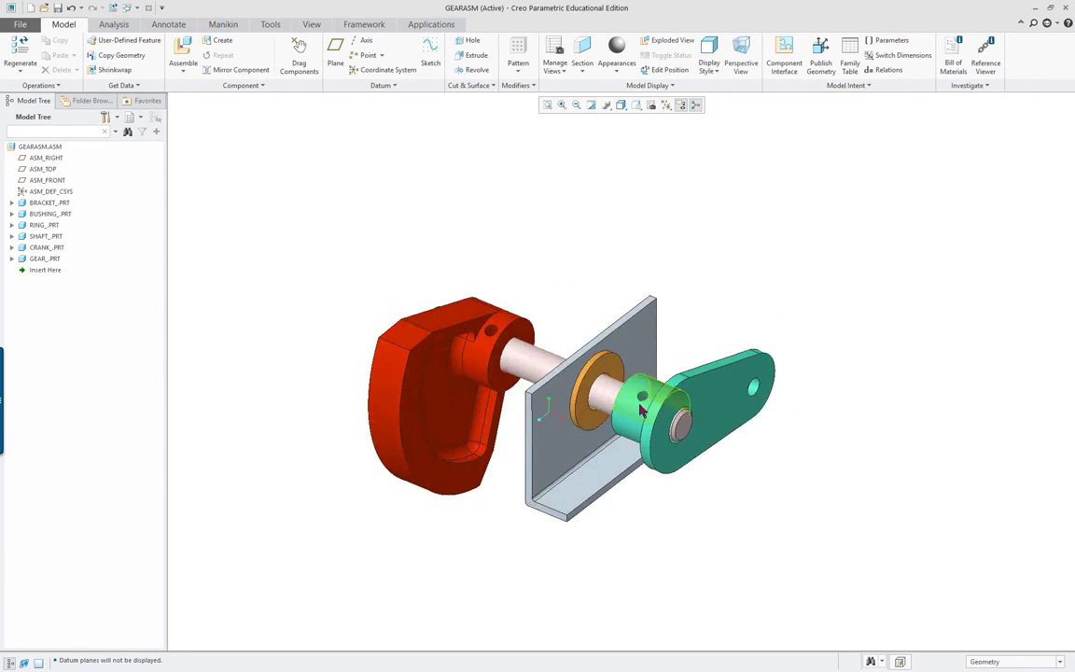
{"action": "scroll", "coordinate": [641, 411], "scroll_direction": "down", "scroll_amount": 10}
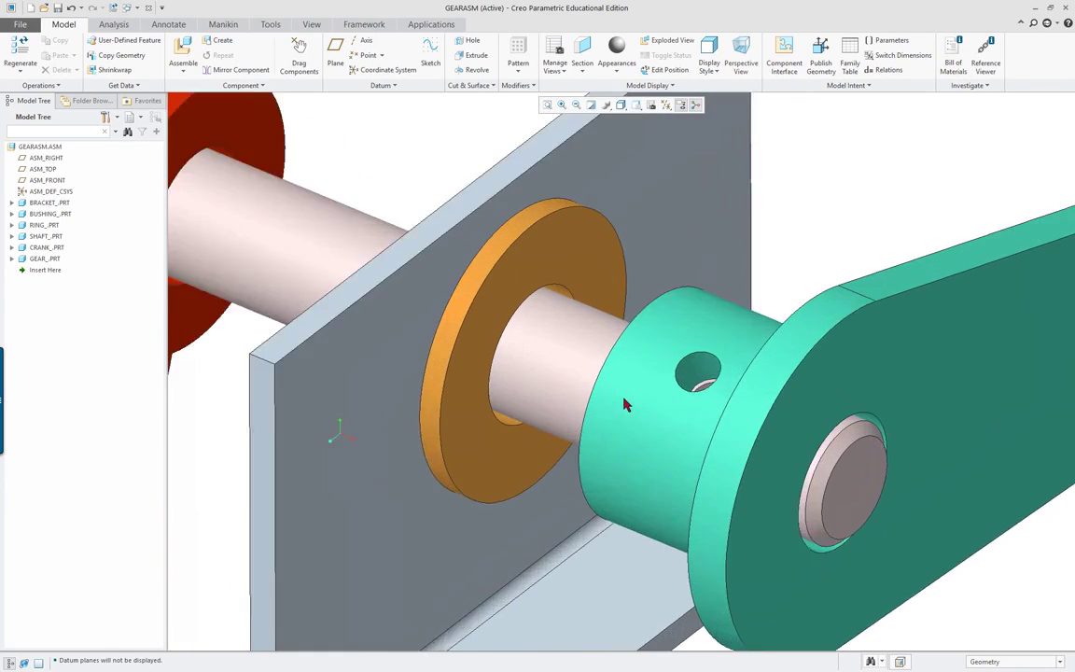
{"action": "scroll", "coordinate": [624, 398], "scroll_direction": "down", "scroll_amount": 2}
{"action": "scroll", "coordinate": [624, 398], "scroll_direction": "up", "scroll_amount": 2}
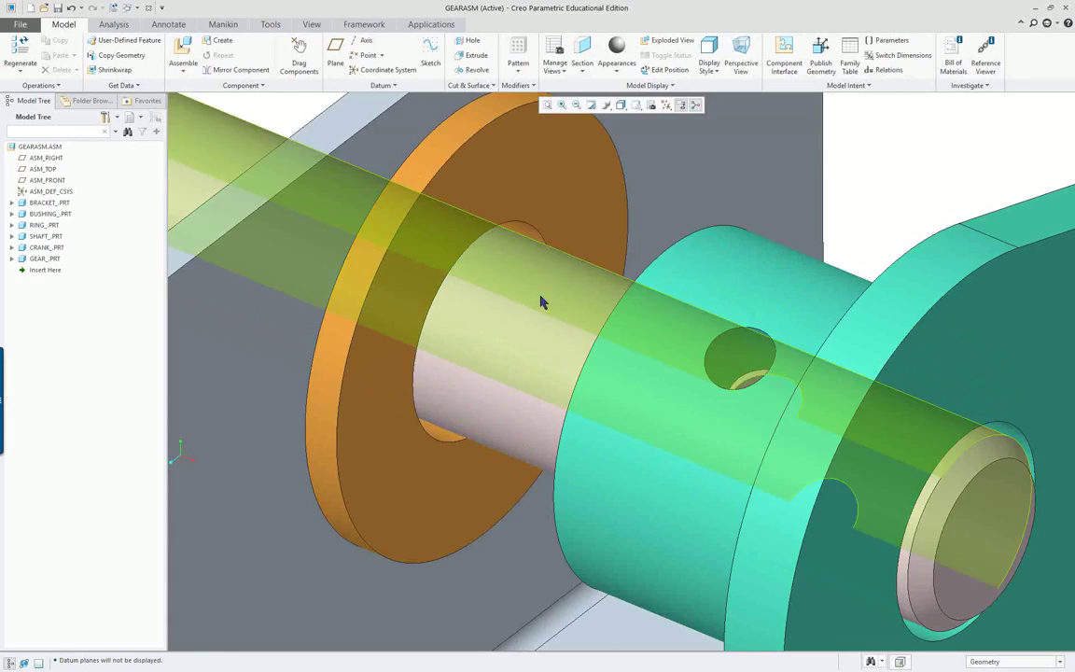
{"action": "middle_click_drag", "start_coordinate": [544, 301], "coordinate": [618, 343]}
{"action": "scroll", "coordinate": [630, 308], "scroll_direction": "down", "scroll_amount": 3}
{"action": "scroll", "coordinate": [704, 188], "scroll_direction": "up", "scroll_amount": 2}
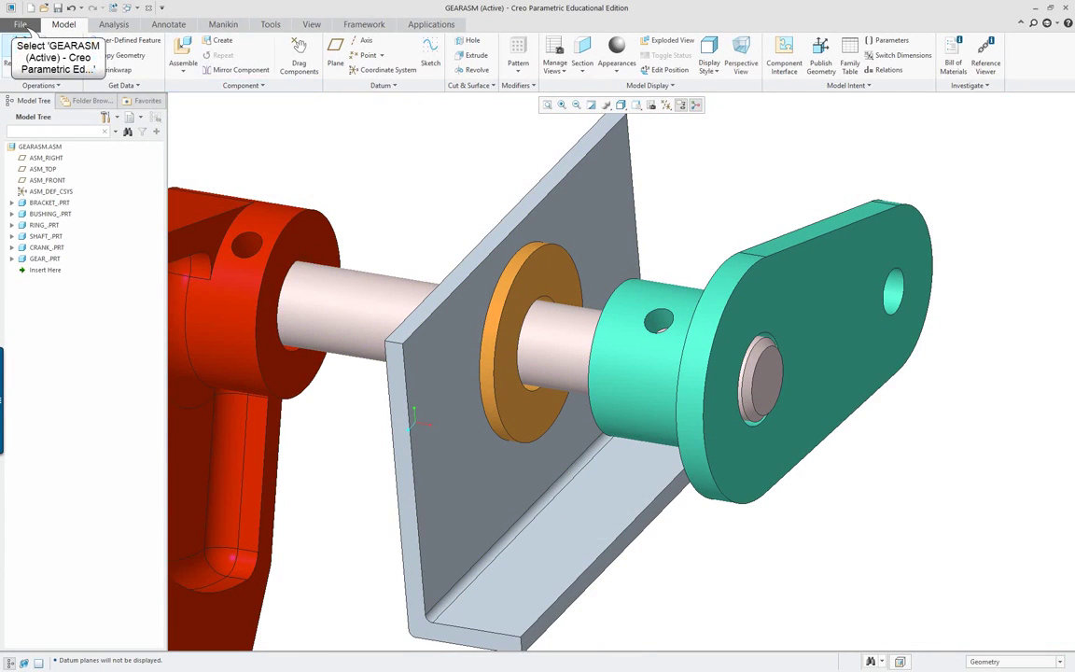
Step: Open the GEARASM Model Properties from the File menu
{"action": "left_click", "coordinate": [23, 28]}
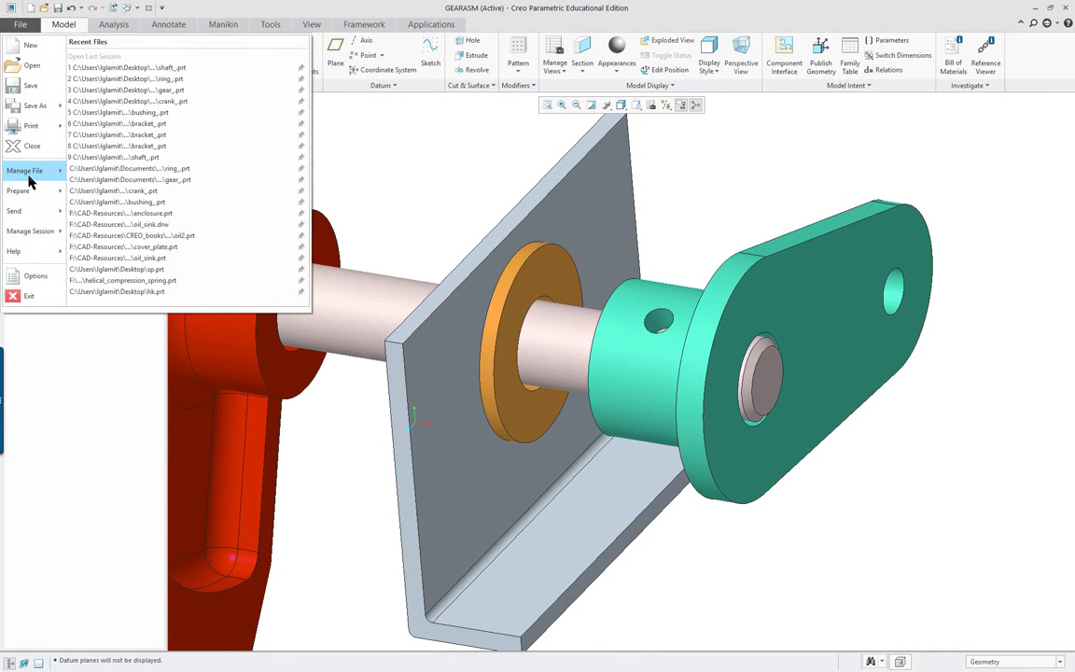
{"action": "mouse_move", "coordinate": [29, 173]}
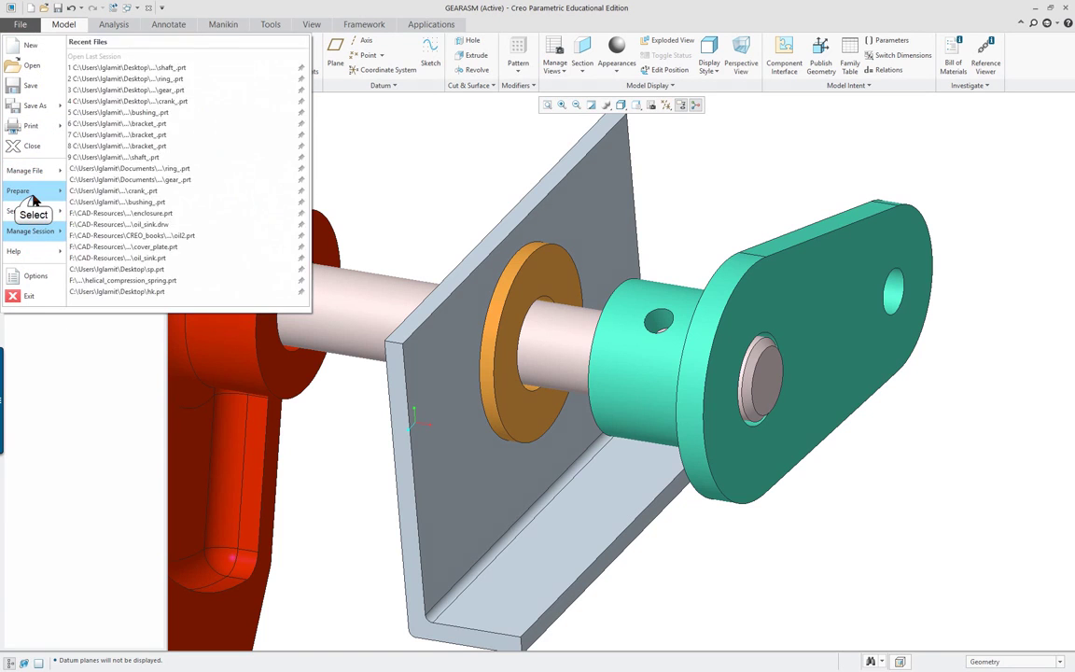
{"action": "mouse_move", "coordinate": [33, 196]}
{"action": "left_click", "coordinate": [105, 64]}
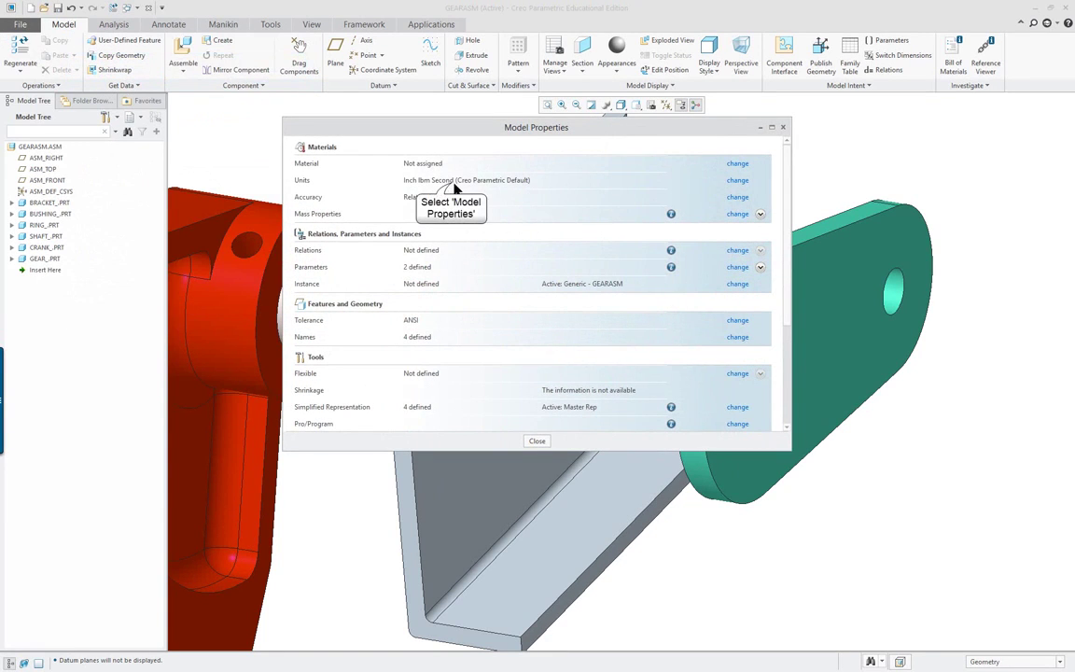
Step: Set the units to millimeter Newton Second (mmNs), keeping the dimension numbers unchanged
{"action": "left_click", "coordinate": [737, 181]}
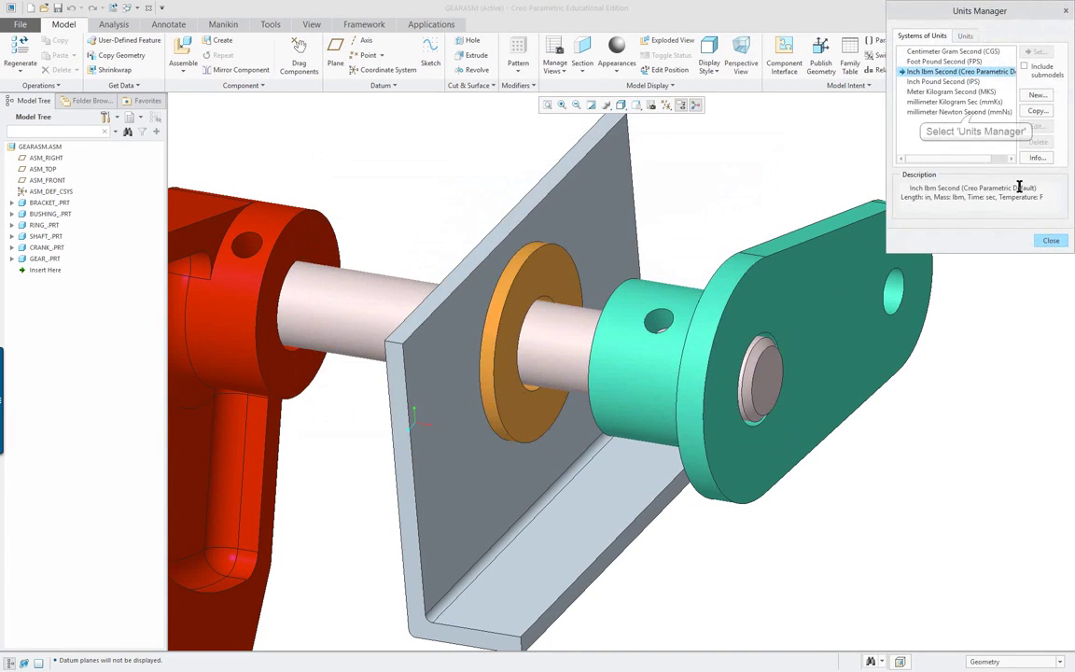
{"action": "left_click", "coordinate": [978, 113]}
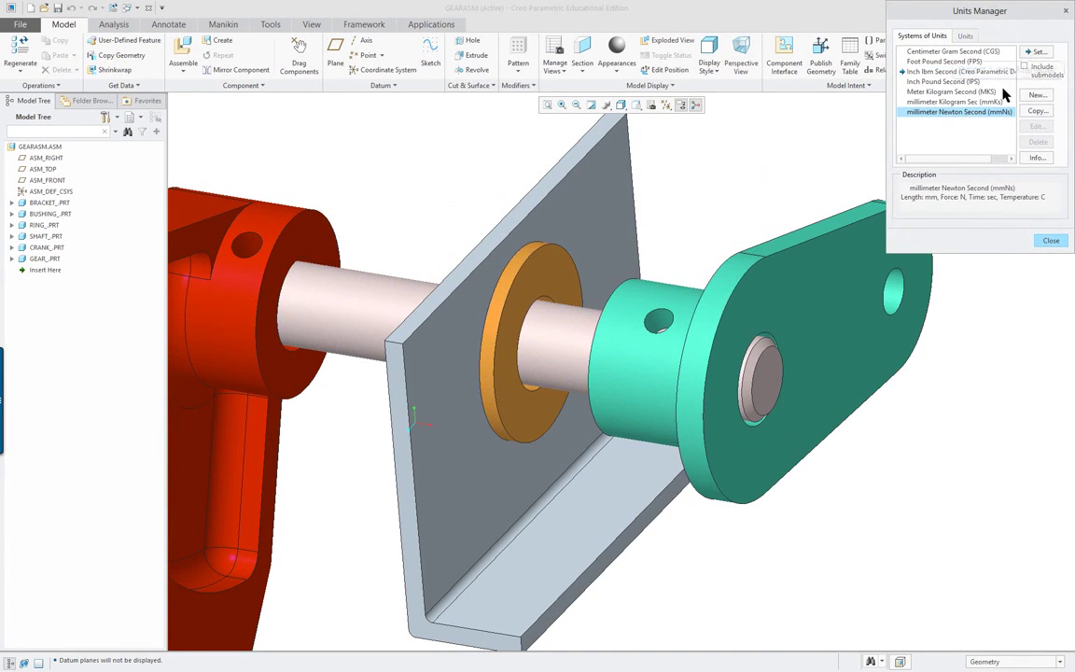
{"action": "left_click", "coordinate": [1037, 53]}
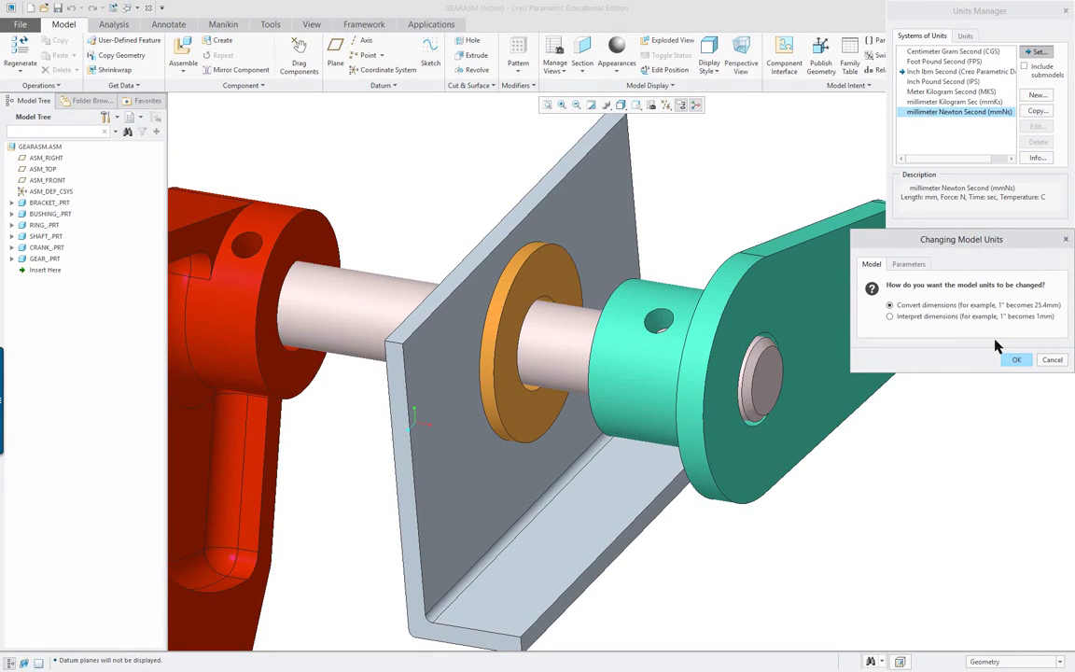
{"action": "left_click", "coordinate": [928, 317]}
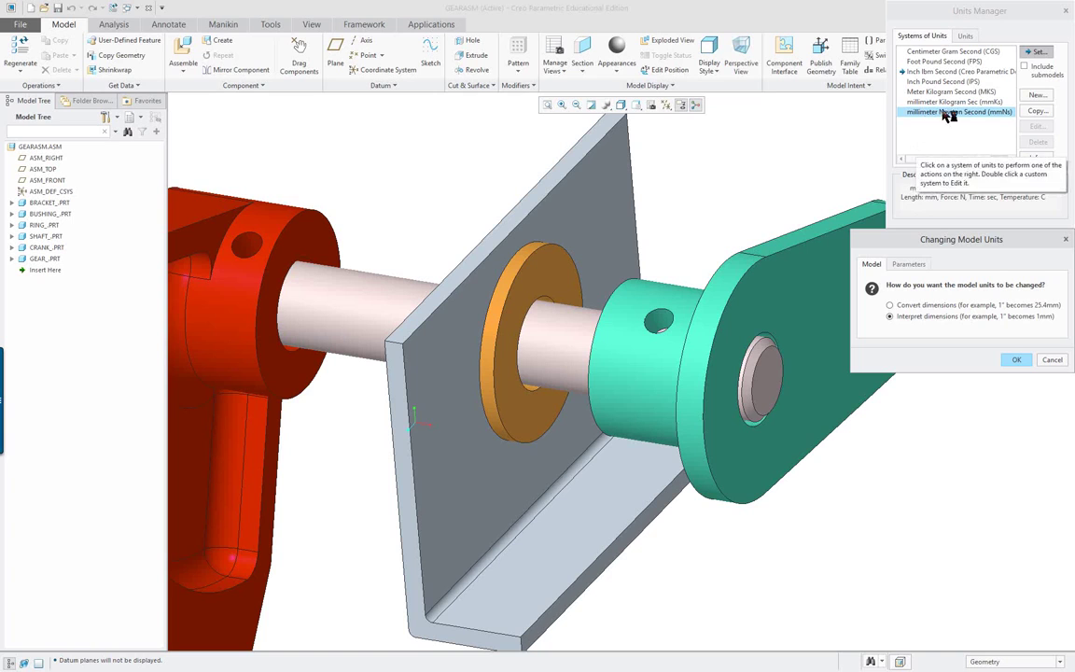
{"action": "left_click", "coordinate": [1019, 361]}
{"action": "left_click", "coordinate": [1037, 52]}
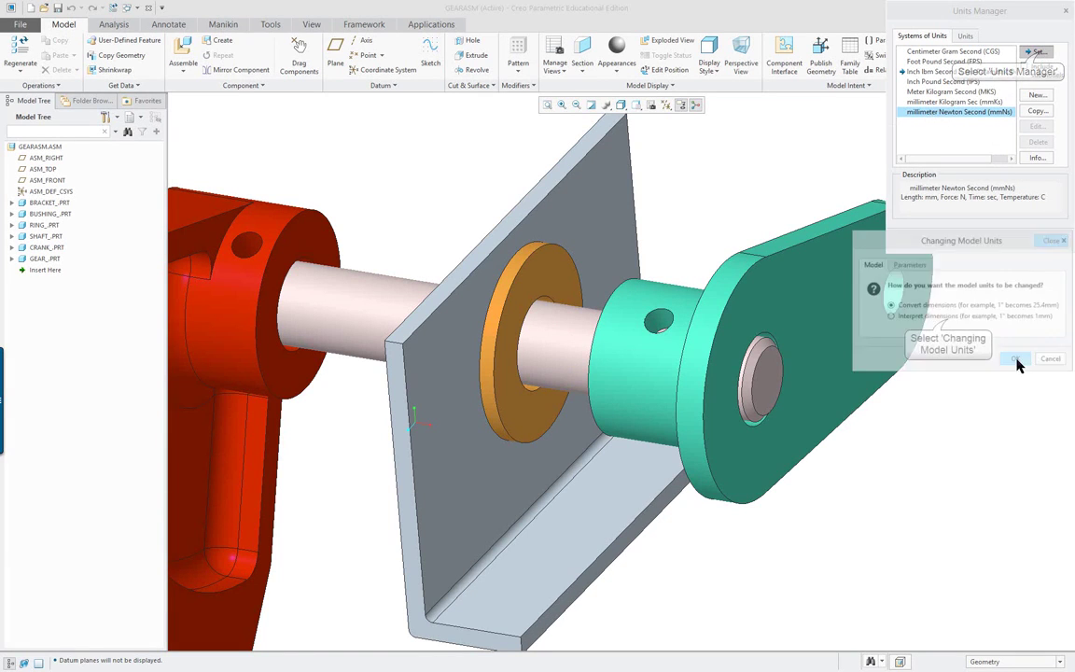
{"action": "left_click", "coordinate": [889, 317]}
{"action": "left_click", "coordinate": [1018, 360]}
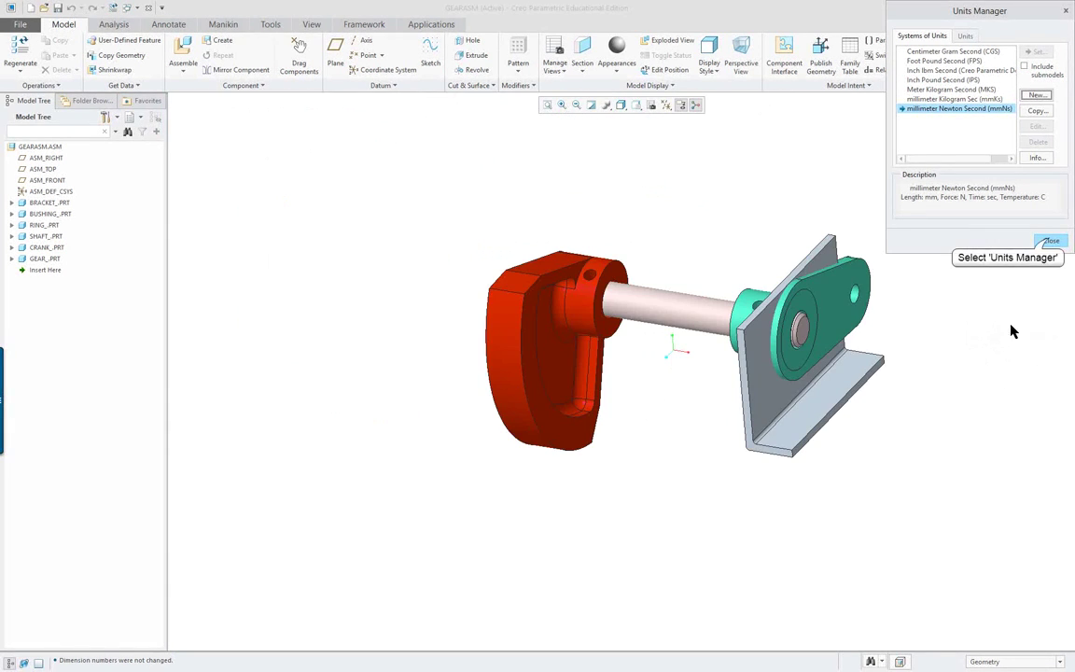
{"action": "left_click", "coordinate": [1051, 242]}
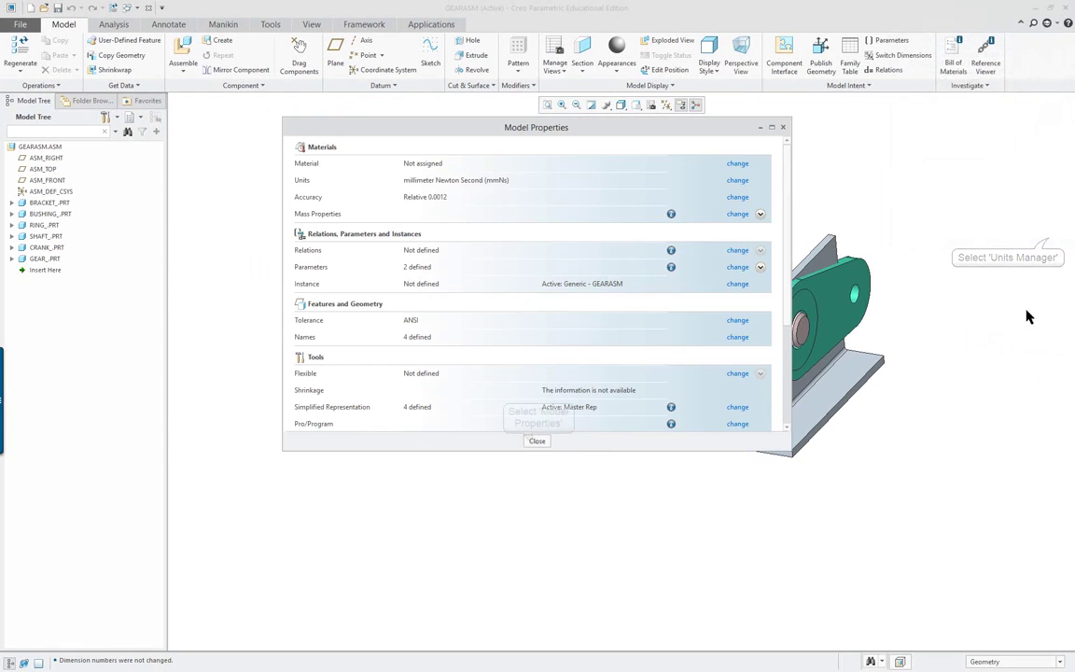
Step: Close Model Properties and display the shaft's dimensions without editing them
{"action": "left_click", "coordinate": [537, 442]}
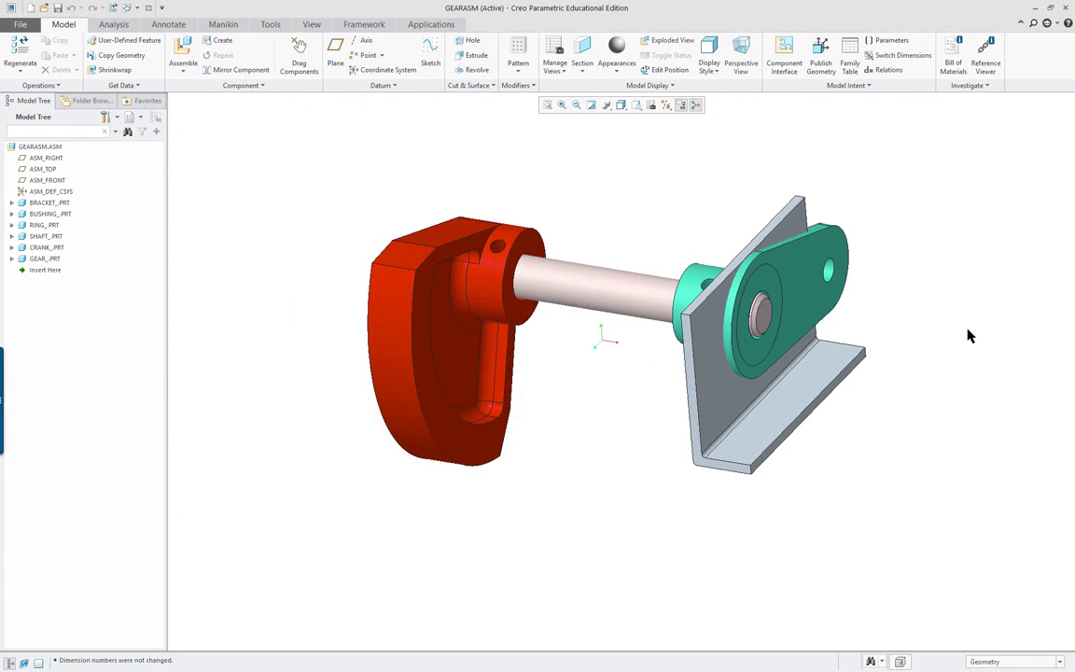
{"action": "scroll", "coordinate": [969, 336], "scroll_direction": "up", "scroll_amount": 2}
{"action": "double_click", "coordinate": [520, 297]}
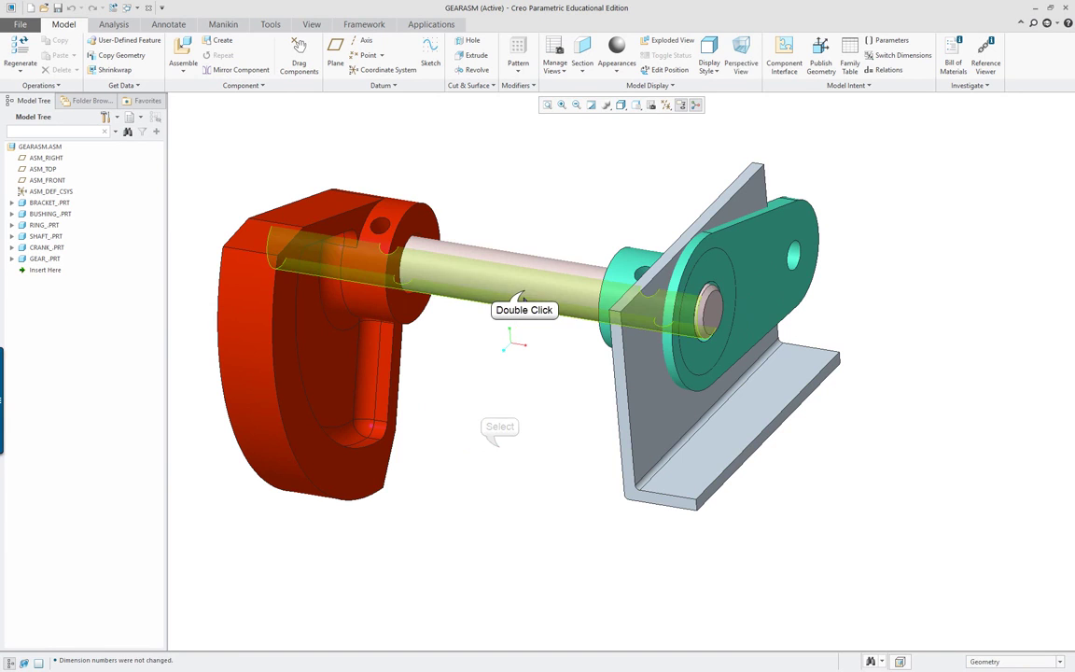
{"action": "scroll", "coordinate": [718, 328], "scroll_direction": "up", "scroll_amount": 2}
{"action": "double_click", "coordinate": [711, 349]}
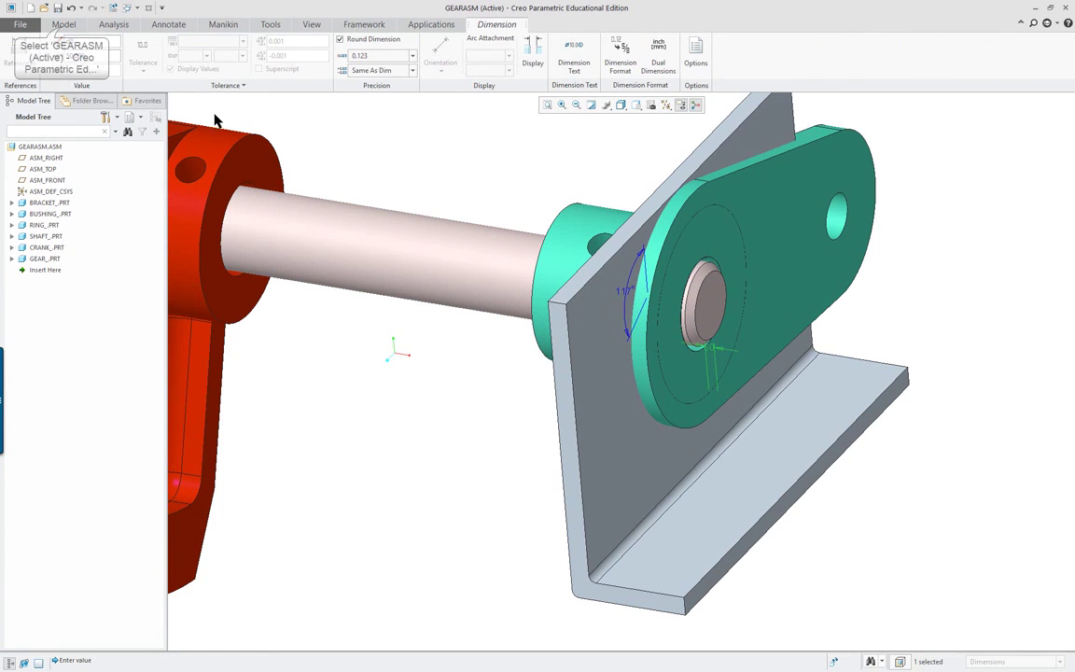
{"action": "left_click", "coordinate": [64, 25]}
Step: Regenerate GEARASM and orbit to view the respaced parts
{"action": "left_click", "coordinate": [34, 54]}
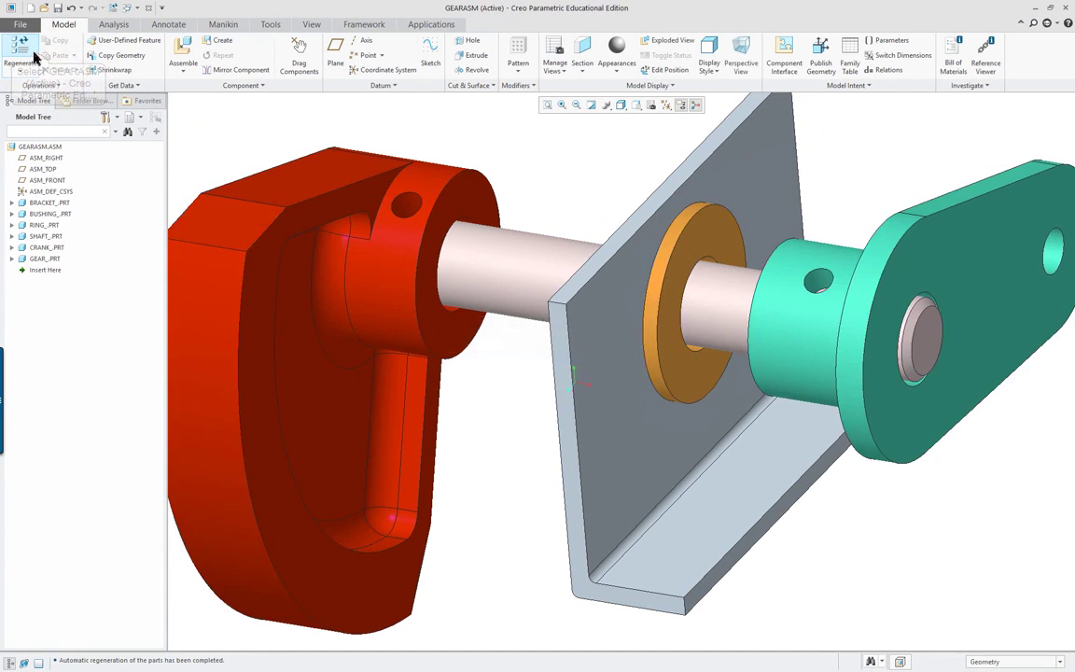
{"action": "middle_click_drag", "start_coordinate": [599, 366], "coordinate": [735, 446]}
{"action": "scroll", "coordinate": [837, 403], "scroll_direction": "up", "scroll_amount": 3}
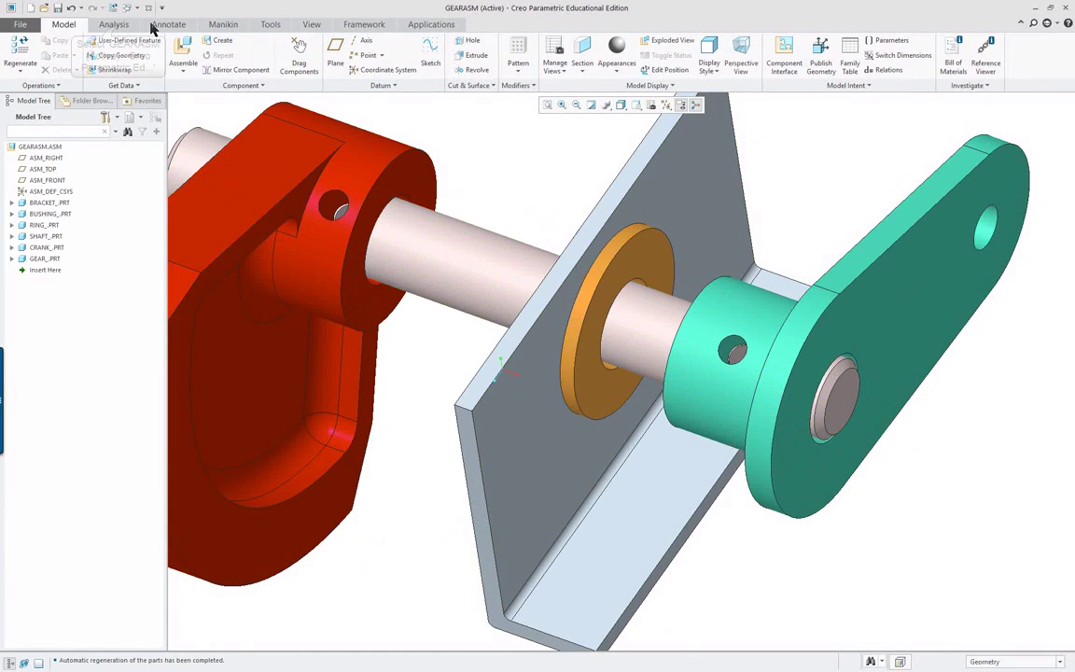
Step: Measure the diameters: shaft 17, bushing 19.12, crank hole and gear hole 19 mm
{"action": "left_click", "coordinate": [113, 25]}
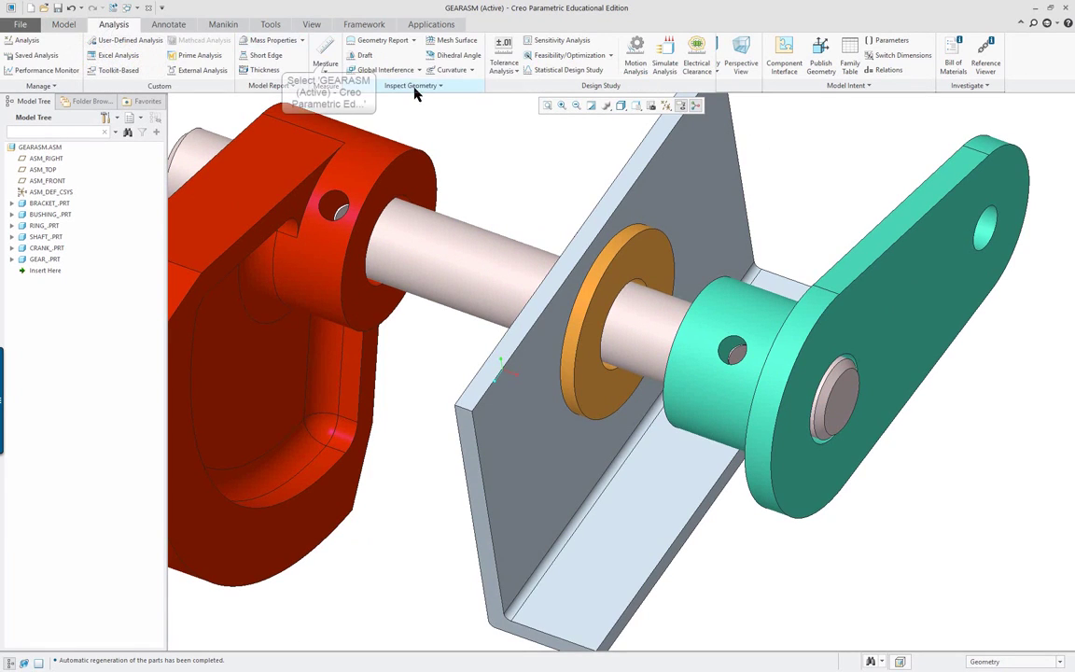
{"action": "left_click", "coordinate": [327, 65]}
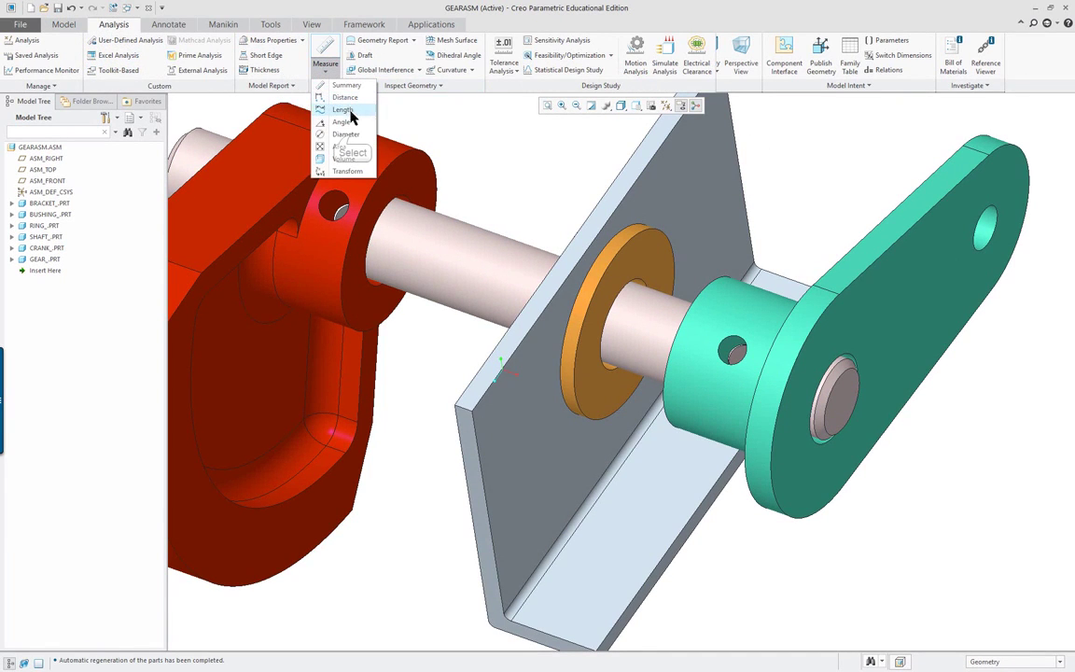
{"action": "left_click", "coordinate": [351, 135]}
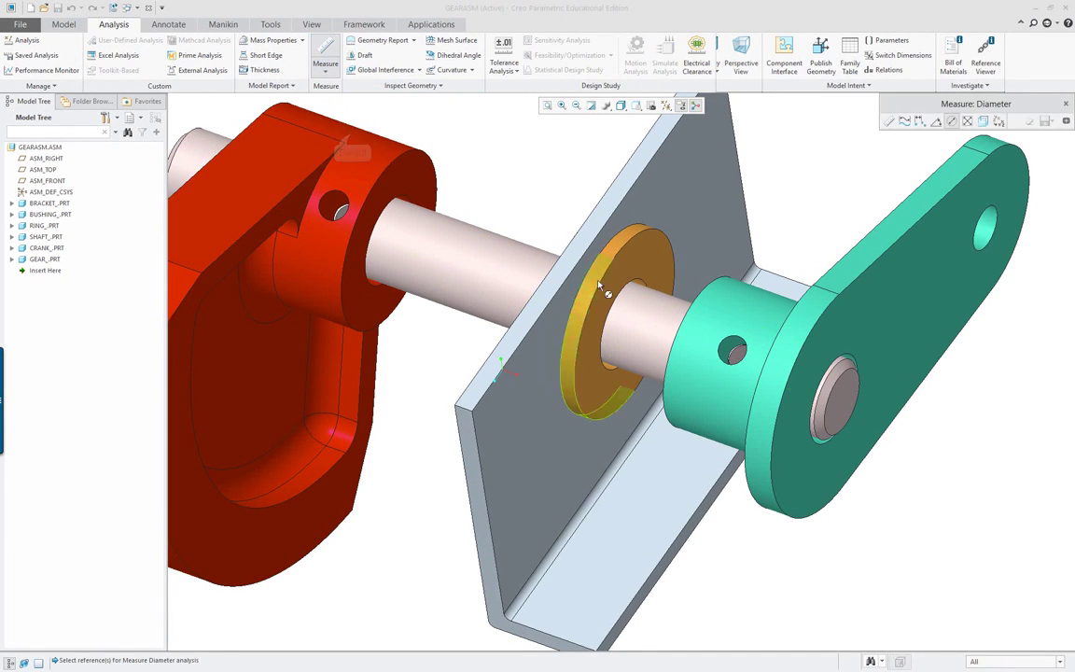
{"action": "left_click", "coordinate": [656, 321]}
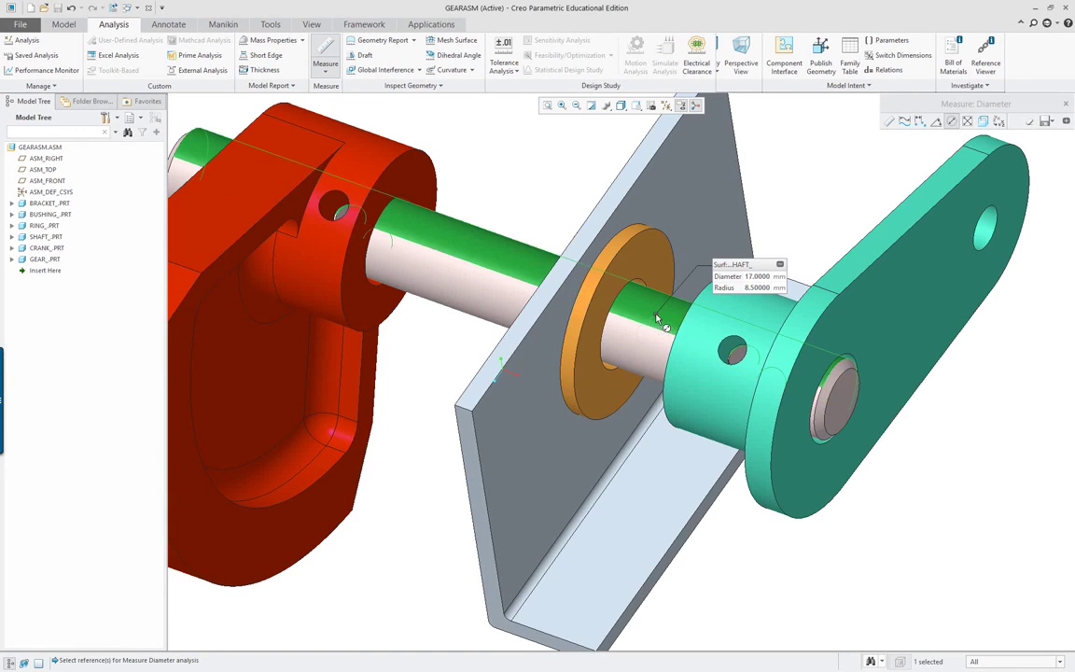
{"action": "scroll", "coordinate": [656, 320], "scroll_direction": "up", "scroll_amount": 3}
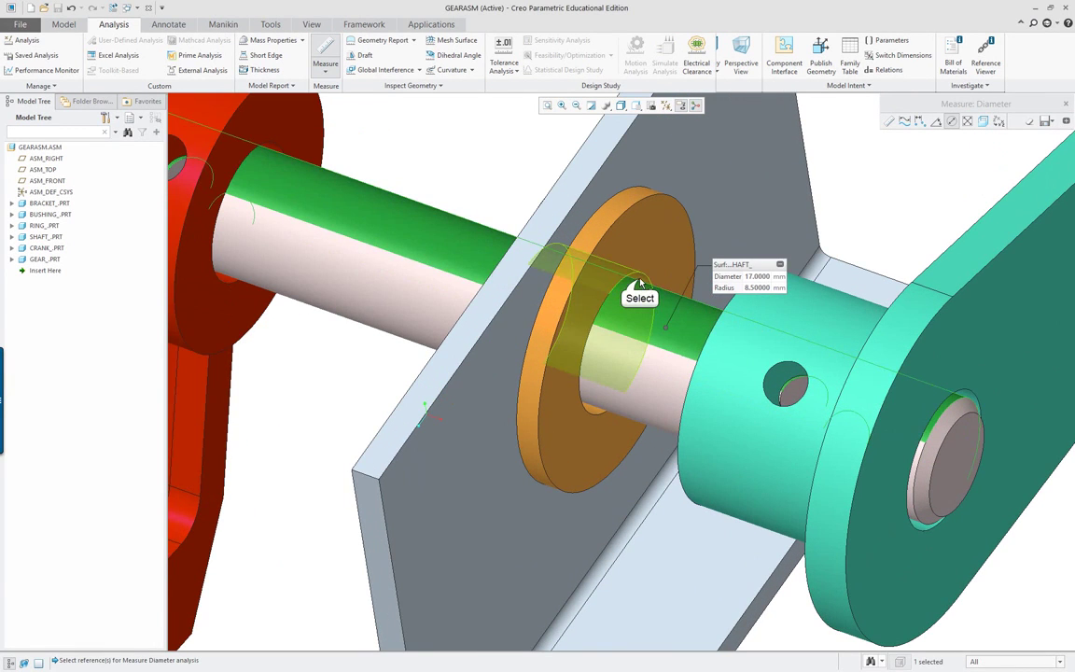
{"action": "left_click", "coordinate": [639, 280]}
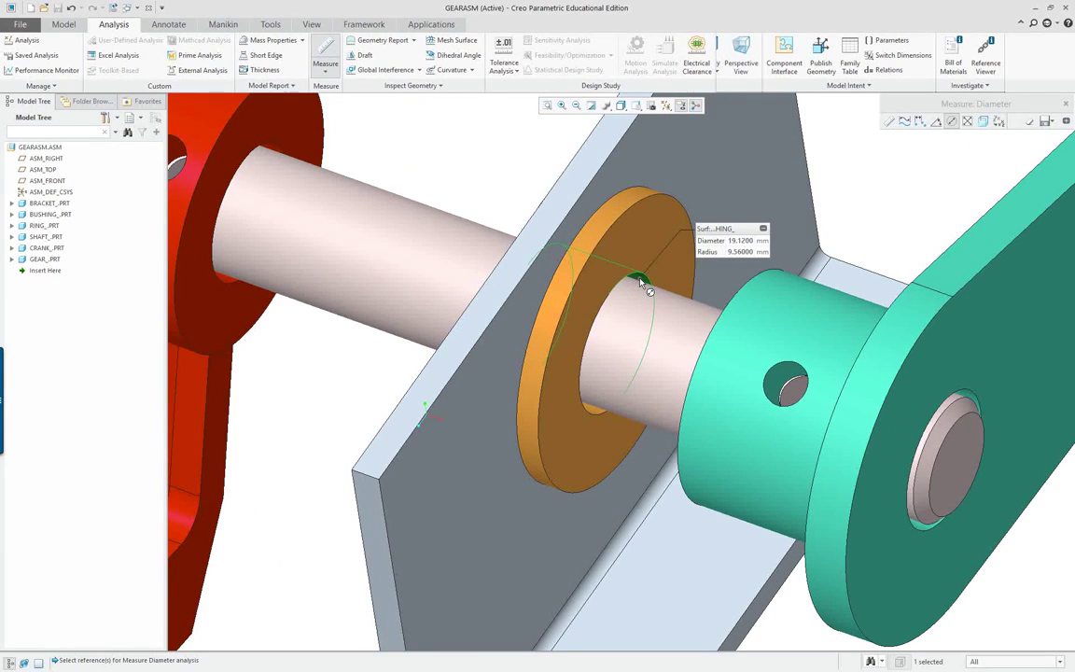
{"action": "left_click", "coordinate": [935, 411]}
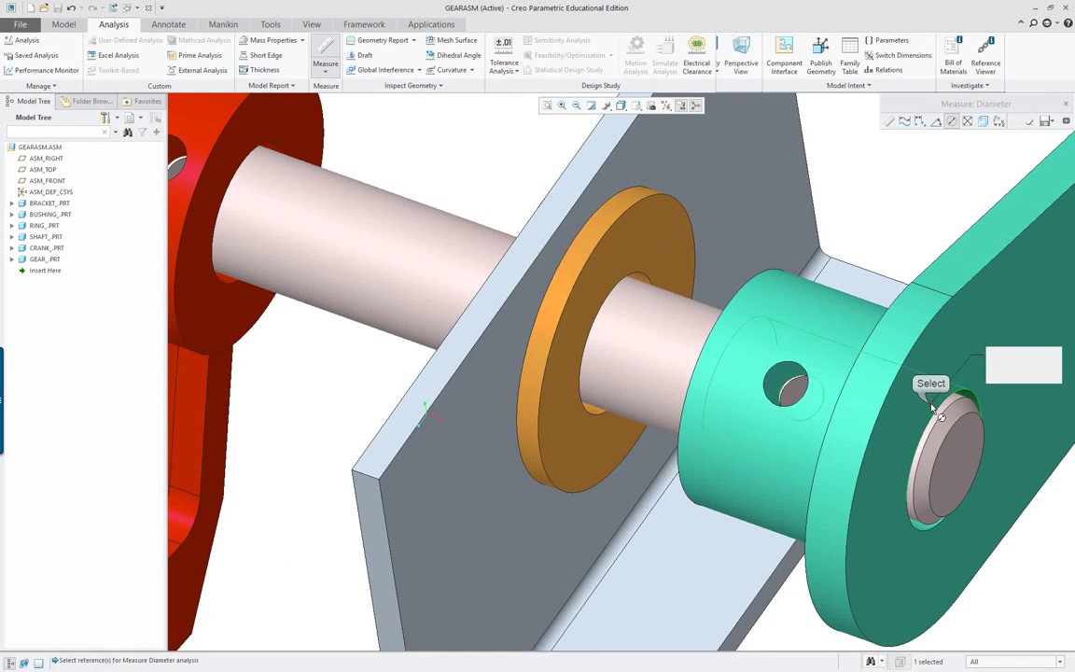
{"action": "left_click", "coordinate": [221, 168]}
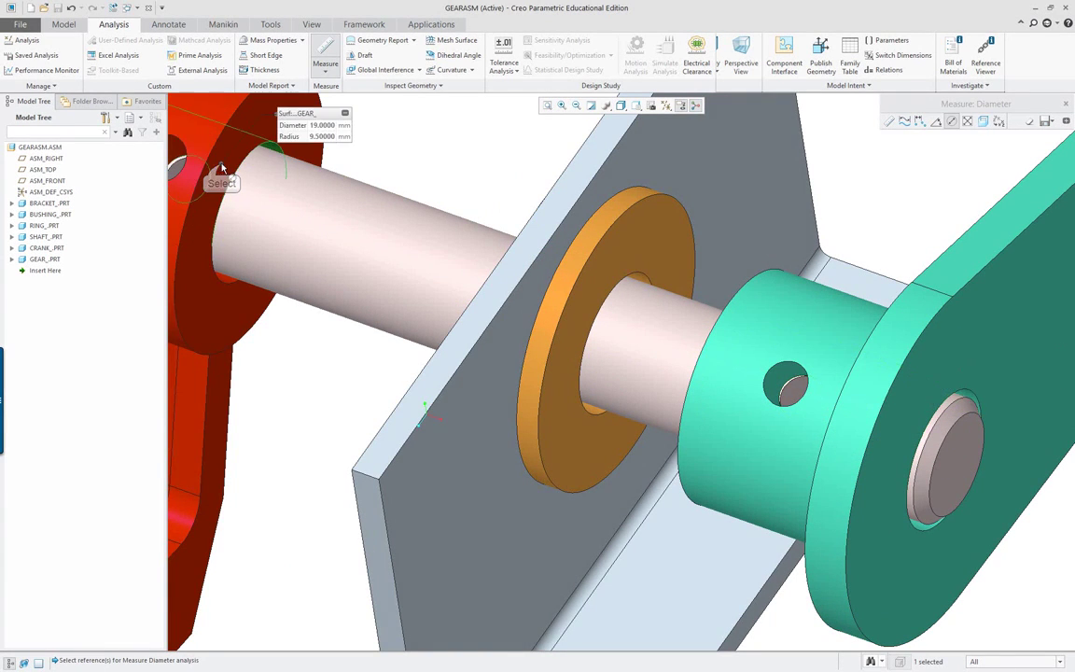
{"action": "middle_click", "coordinate": [461, 166]}
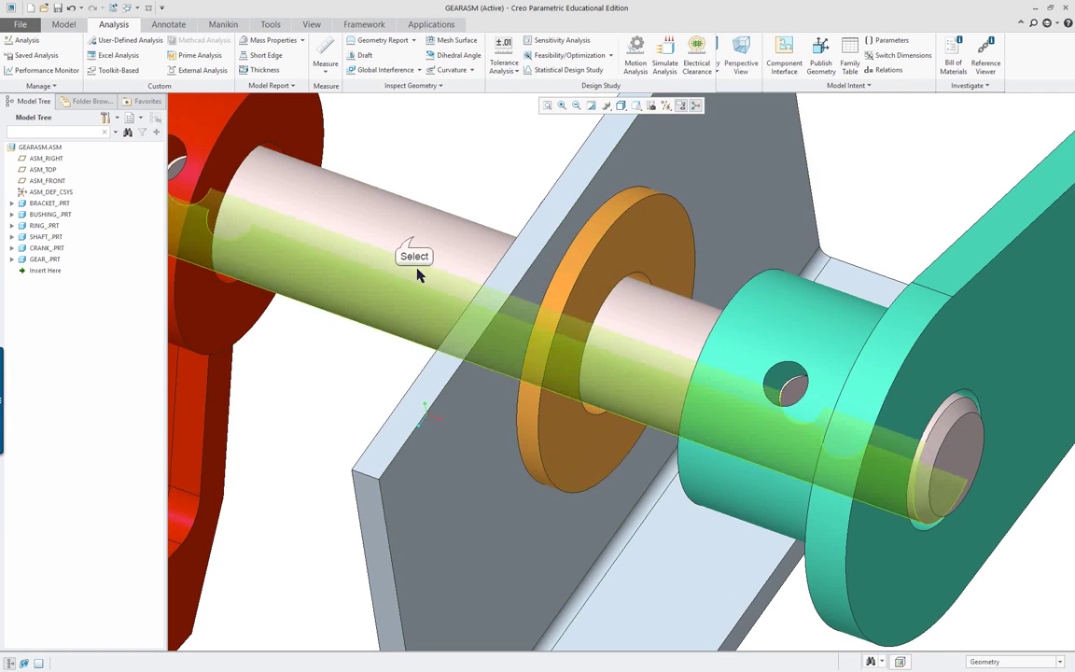
Step: Activate the shaft, change its Ø17 diameter to 19, regenerate, then select GEARASM.ASM
{"action": "left_click", "coordinate": [413, 241]}
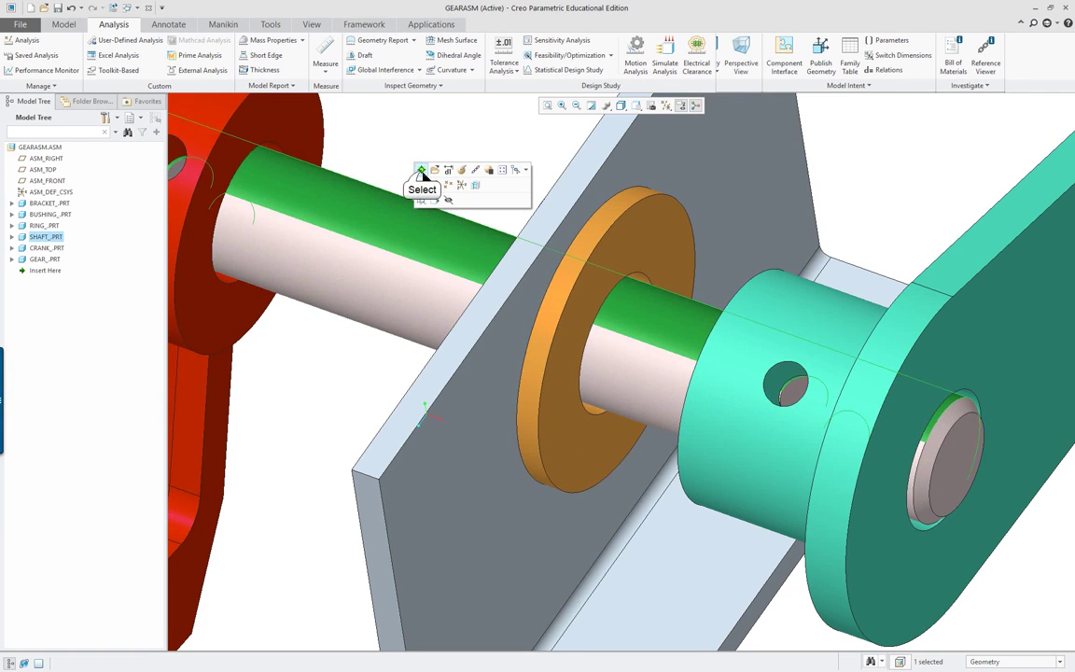
{"action": "left_click", "coordinate": [421, 170]}
{"action": "double_click", "coordinate": [443, 252]}
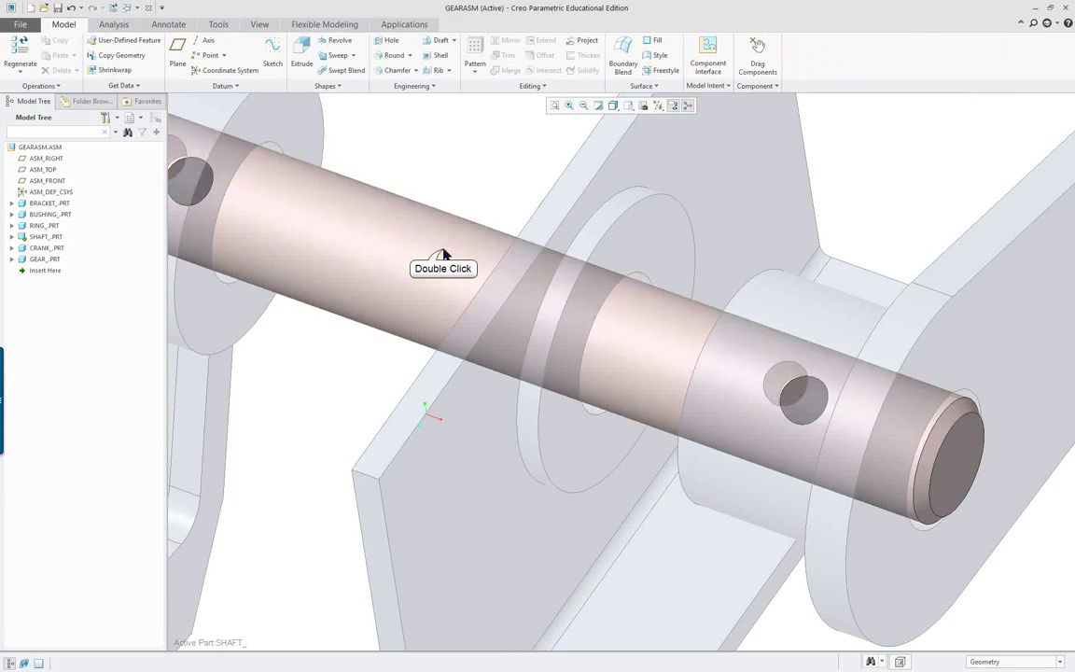
{"action": "double_click", "coordinate": [938, 591]}
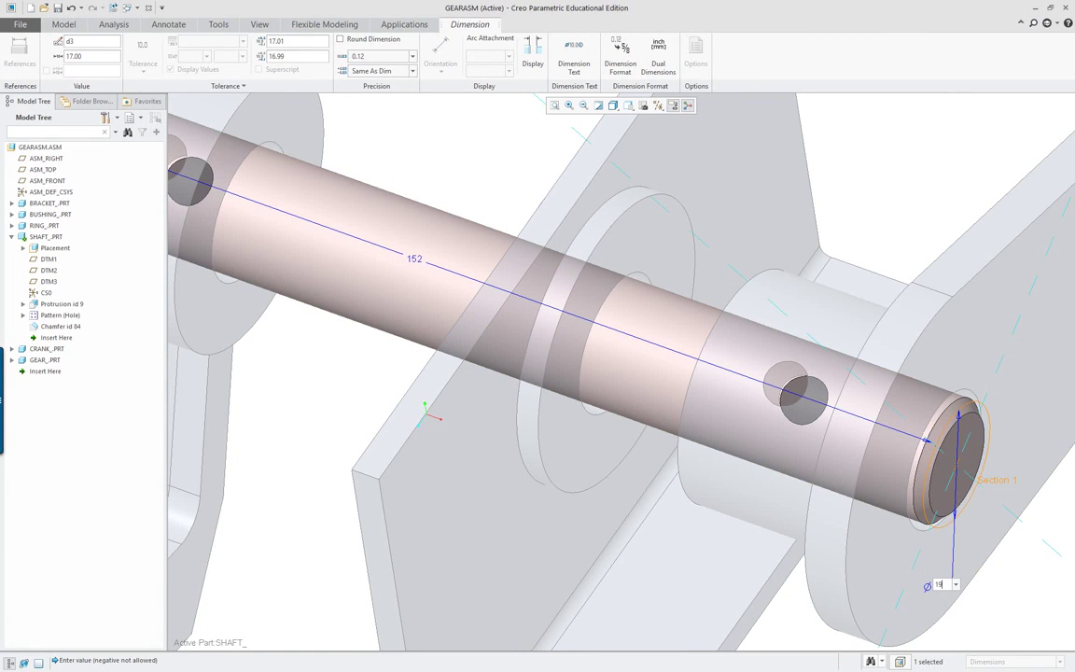
{"action": "left_click", "coordinate": [401, 188]}
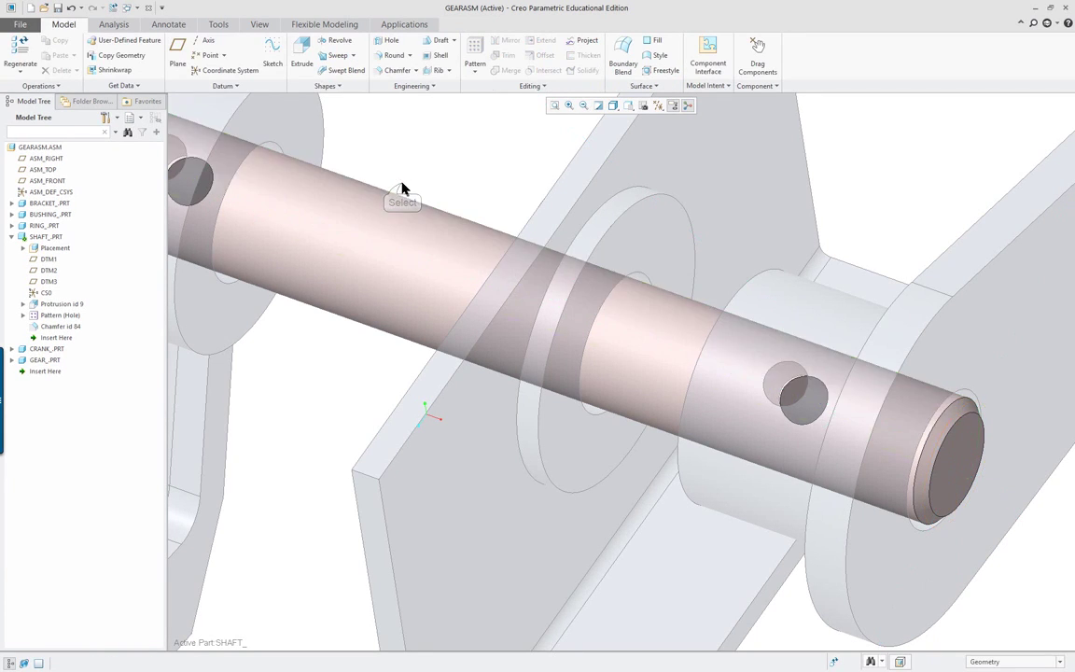
{"action": "left_click", "coordinate": [11, 52]}
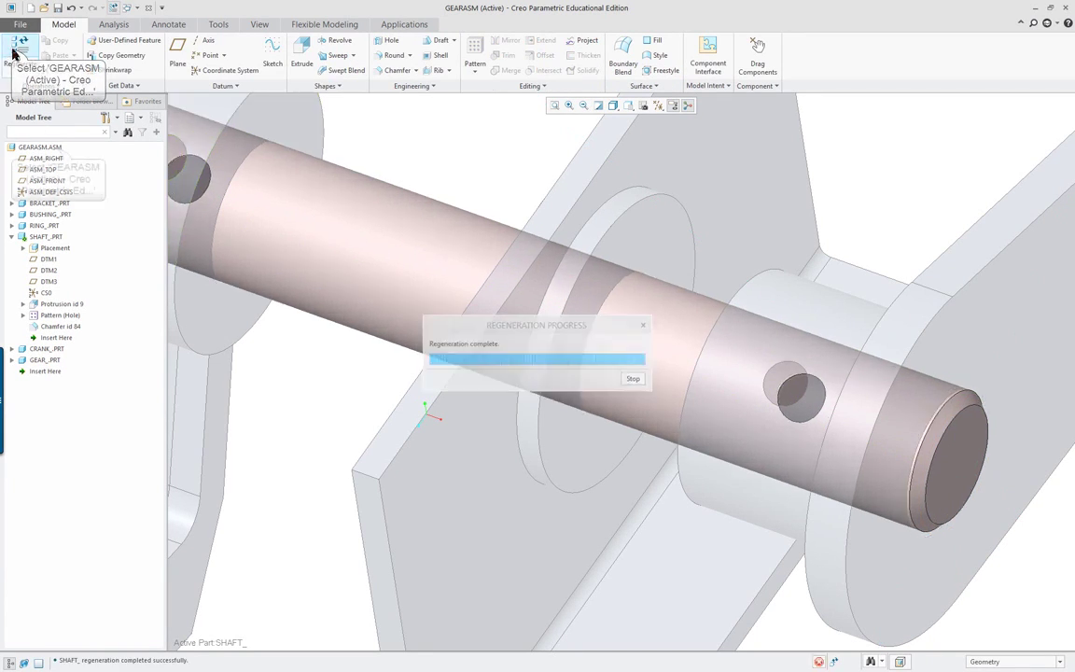
{"action": "left_click", "coordinate": [51, 148]}
{"action": "right_click", "coordinate": [56, 149]}
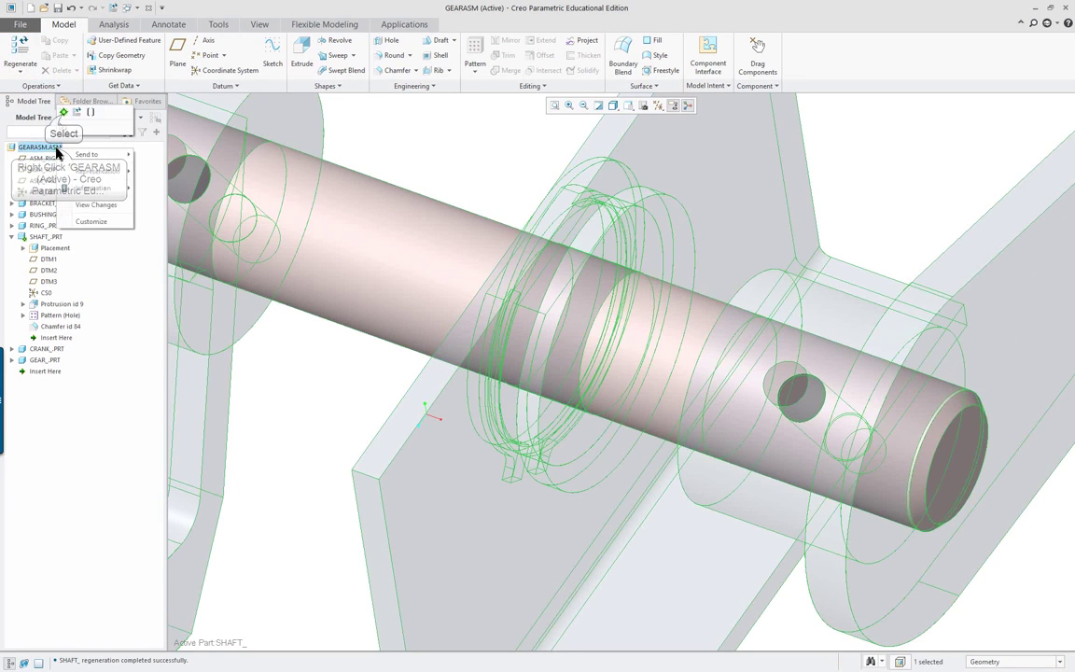
Step: Reactivate GEARASM and return to the standard view of the whole assembly
{"action": "left_click", "coordinate": [58, 101]}
{"action": "key", "text": "ctrl+d"}
{"action": "mouse_move", "coordinate": [523, 345]}
{"action": "middle_mouse_down"}
{"action": "mouse_move", "coordinate": [644, 321]}
{"action": "mouse_move", "coordinate": [485, 221]}
{"action": "middle_mouse_up"}
{"action": "scroll", "coordinate": [484, 220], "scroll_direction": "up", "scroll_amount": 3}
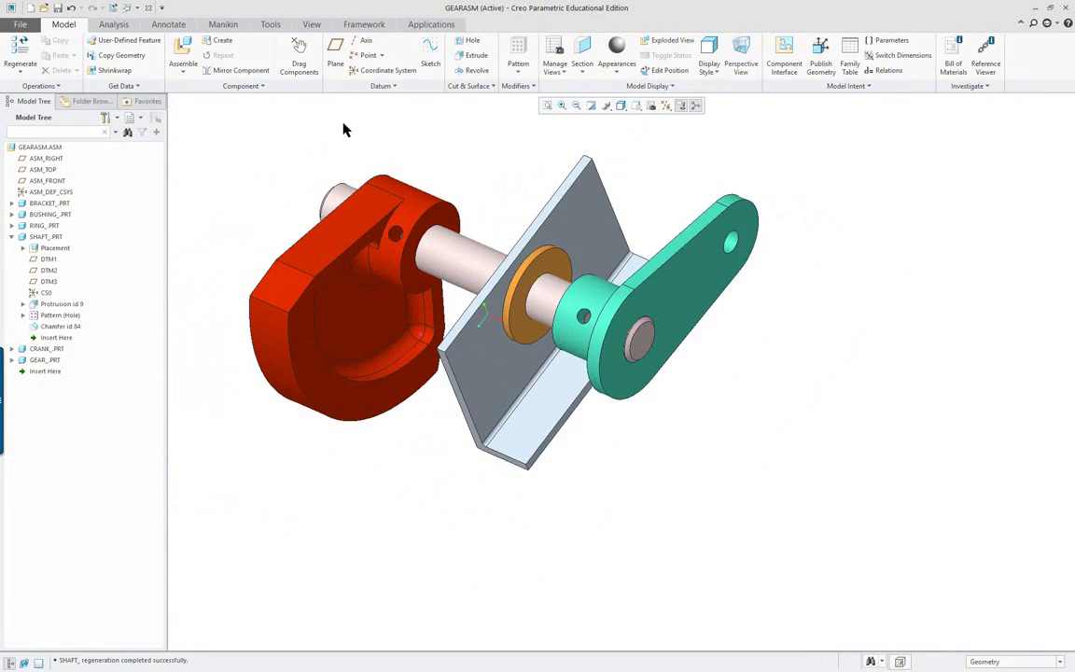
{"action": "scroll", "coordinate": [344, 129], "scroll_direction": "down", "scroll_amount": 2}
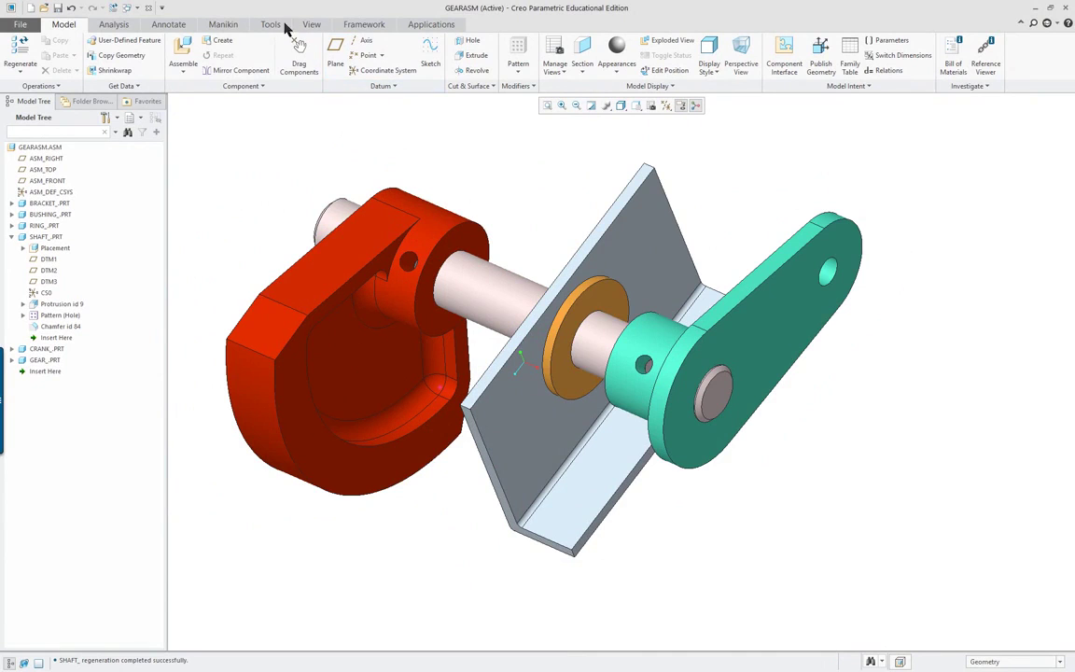
Step: Run Global Interference and review the BUSHING_/RING_ clash of 25.6003 mm³
{"action": "left_click", "coordinate": [112, 25]}
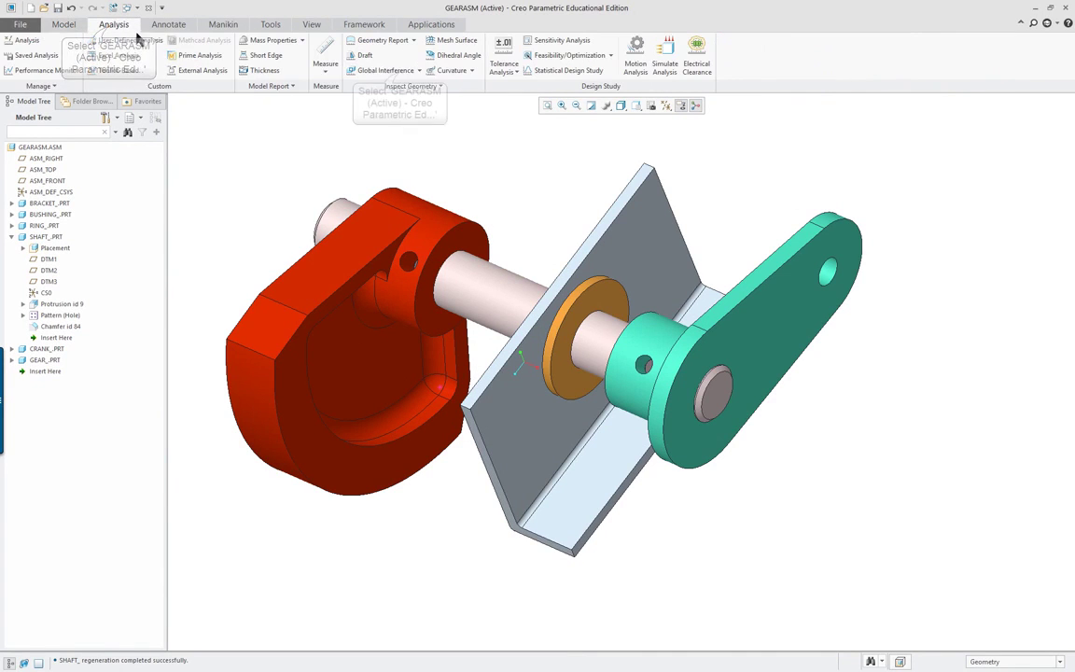
{"action": "left_click", "coordinate": [401, 75]}
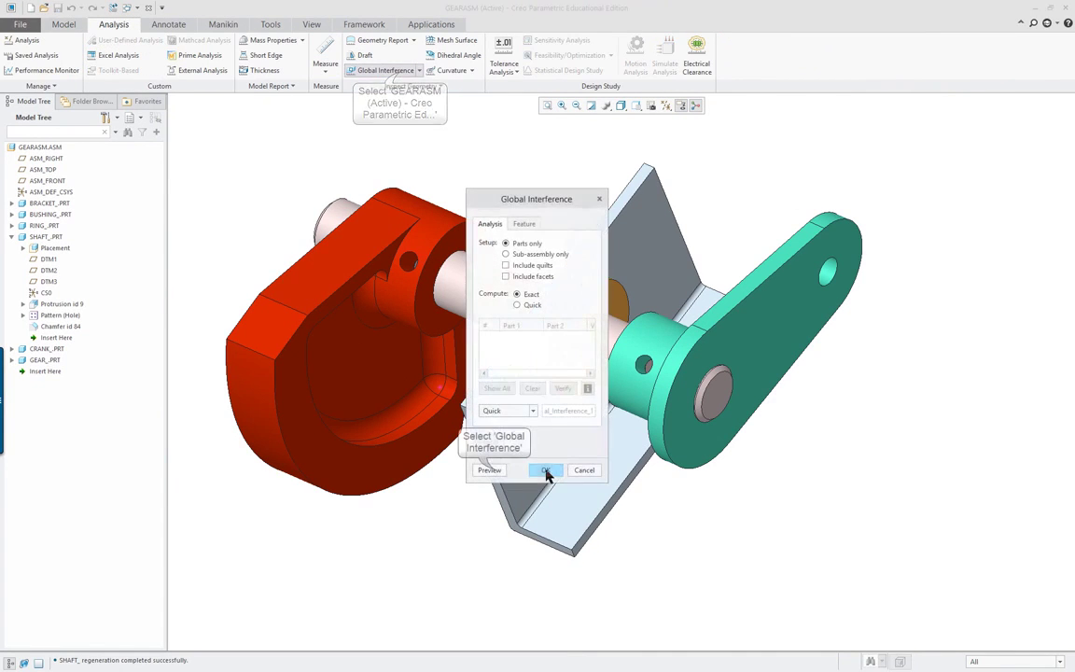
{"action": "left_click", "coordinate": [491, 470]}
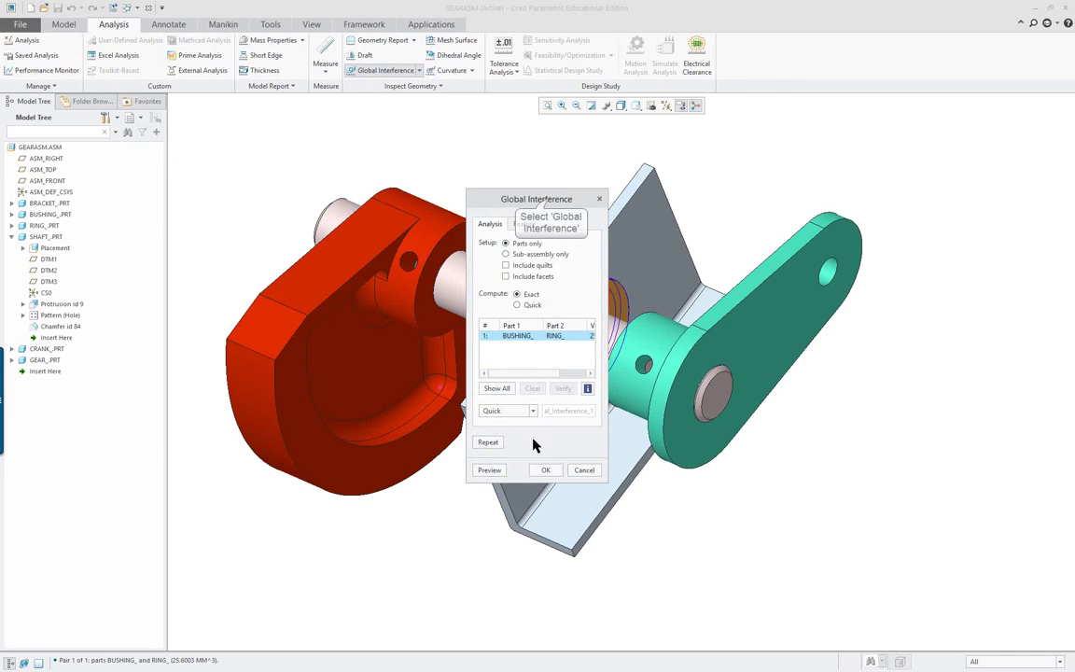
{"action": "left_click_drag", "start_coordinate": [552, 204], "coordinate": [979, 213]}
{"action": "middle_click_drag", "start_coordinate": [574, 400], "coordinate": [610, 320]}
{"action": "scroll", "coordinate": [611, 320], "scroll_direction": "up", "scroll_amount": 7}
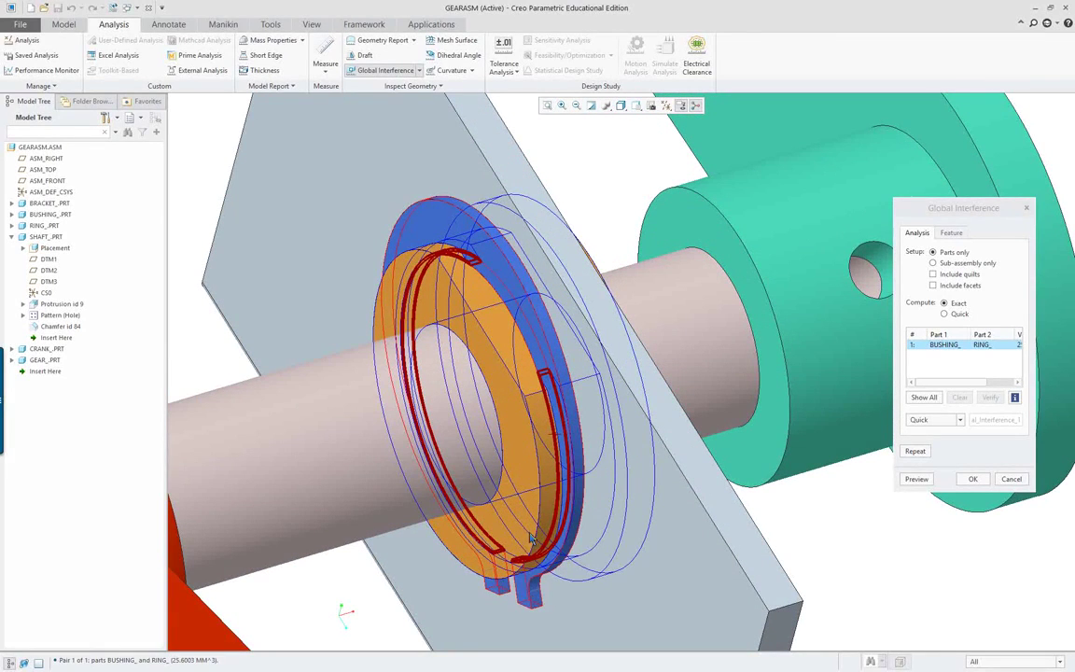
{"action": "scroll", "coordinate": [547, 547], "scroll_direction": "down", "scroll_amount": 8}
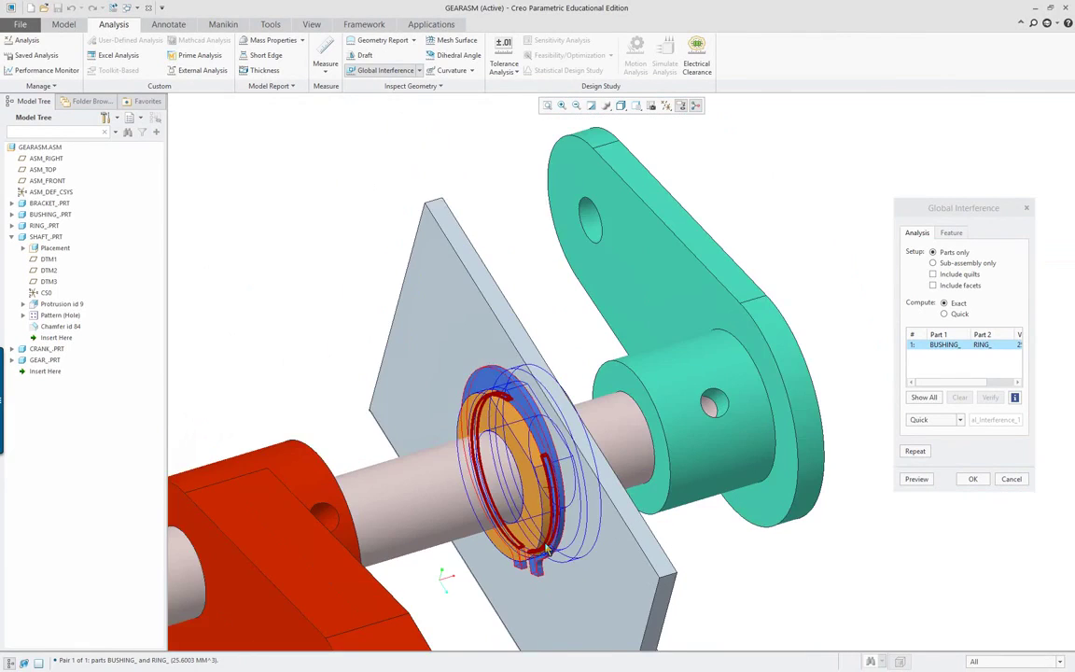
{"action": "scroll", "coordinate": [547, 560], "scroll_direction": "up", "scroll_amount": 6}
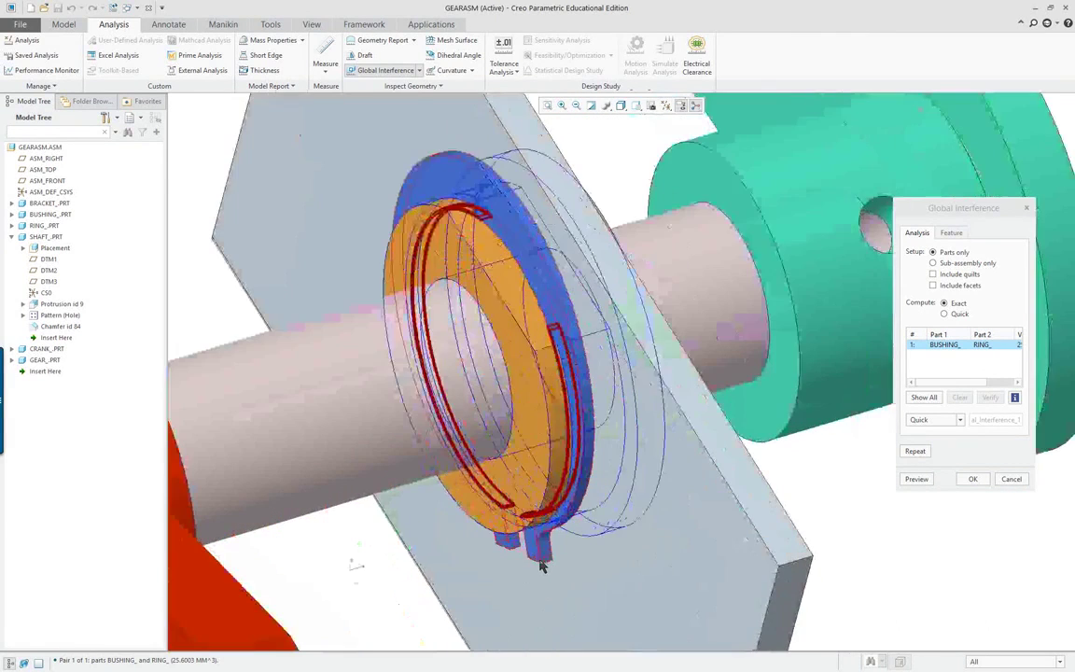
{"action": "scroll", "coordinate": [534, 564], "scroll_direction": "down", "scroll_amount": 6}
{"action": "mouse_move", "coordinate": [440, 564]}
{"action": "middle_mouse_down"}
{"action": "mouse_move", "coordinate": [420, 546]}
{"action": "mouse_move", "coordinate": [454, 493]}
{"action": "mouse_move", "coordinate": [653, 499]}
{"action": "middle_mouse_up"}
{"action": "scroll", "coordinate": [454, 492], "scroll_direction": "up", "scroll_amount": 3}
{"action": "scroll", "coordinate": [453, 493], "scroll_direction": "down", "scroll_amount": 3}
{"action": "scroll", "coordinate": [728, 501], "scroll_direction": "up", "scroll_amount": 3}
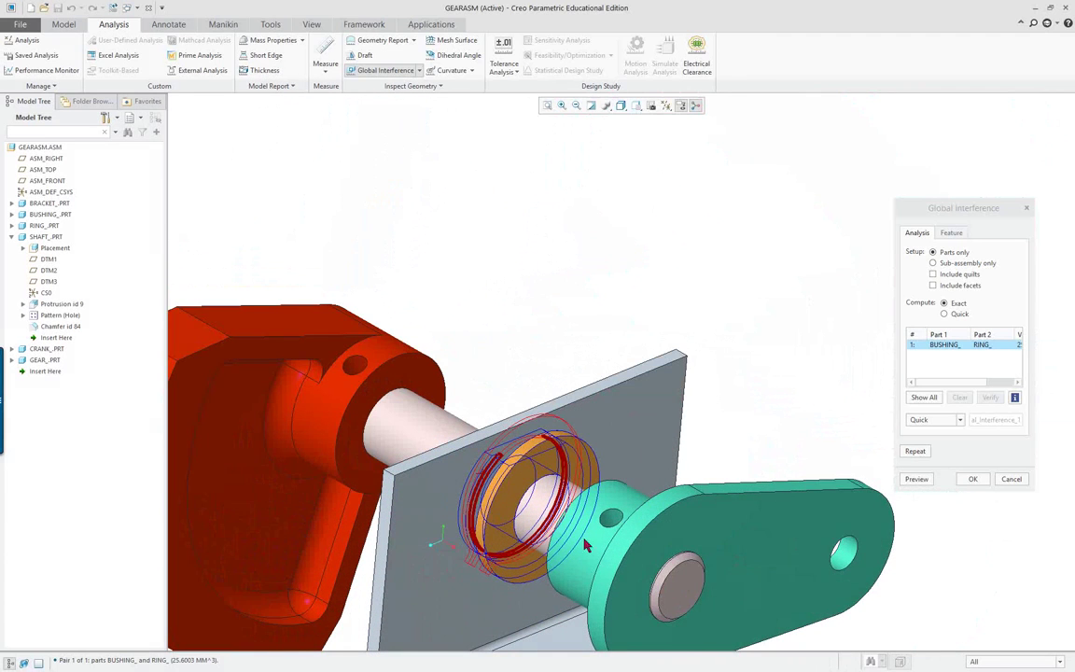
{"action": "left_click", "coordinate": [975, 483]}
{"action": "scroll", "coordinate": [725, 495], "scroll_direction": "down", "scroll_amount": 3}
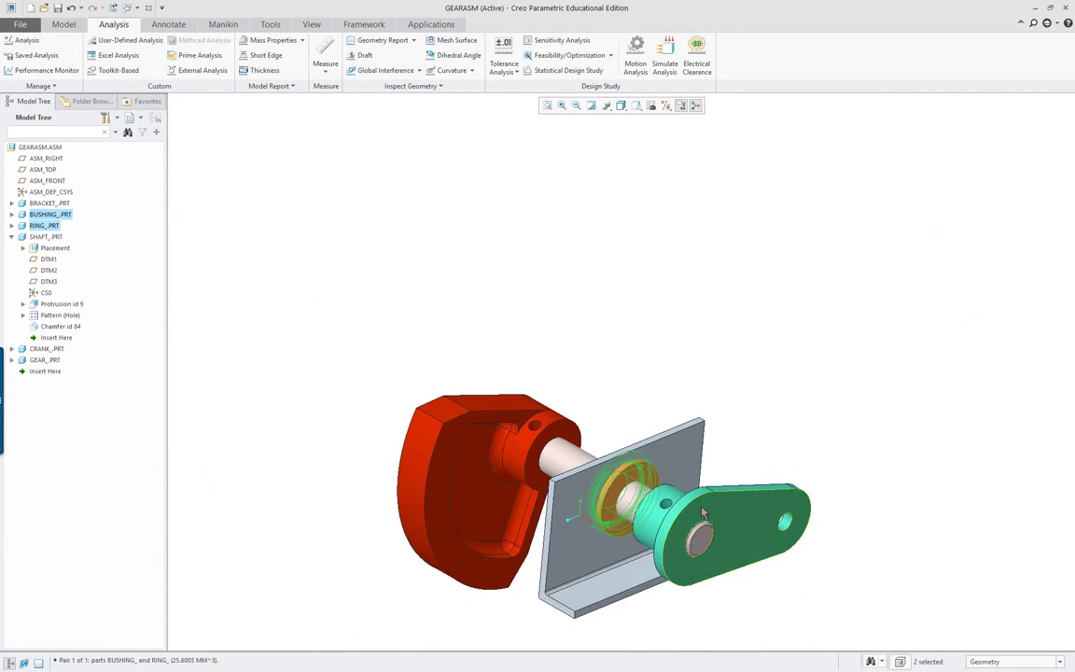
{"action": "scroll", "coordinate": [649, 630], "scroll_direction": "up", "scroll_amount": 4}
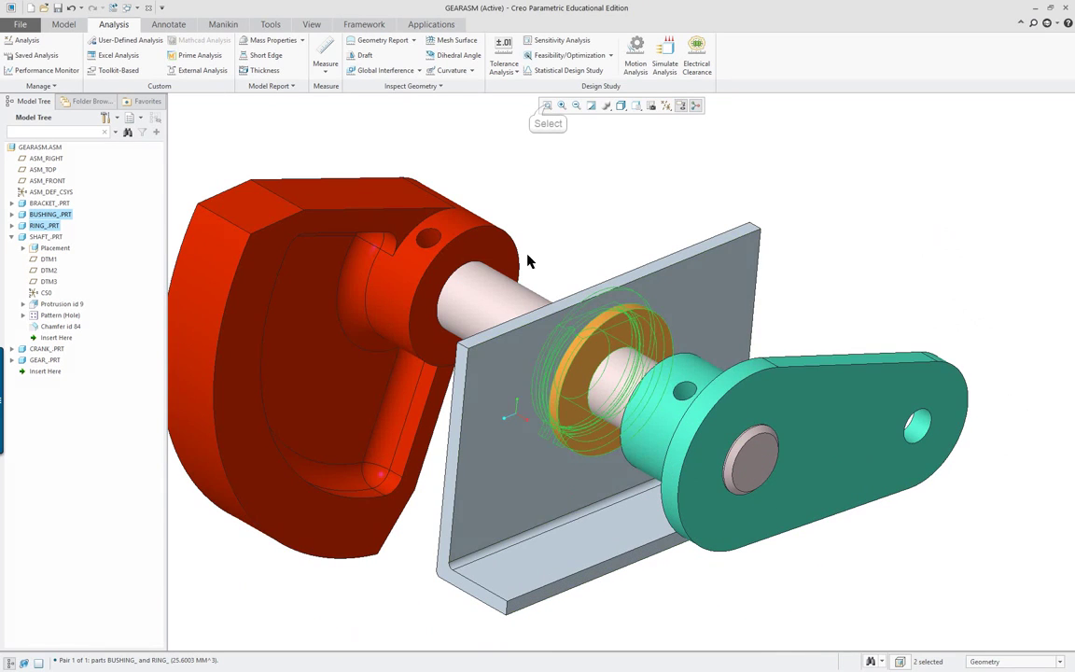
Step: Fit the assembly in view and switch to its exploded view
{"action": "left_click", "coordinate": [549, 107]}
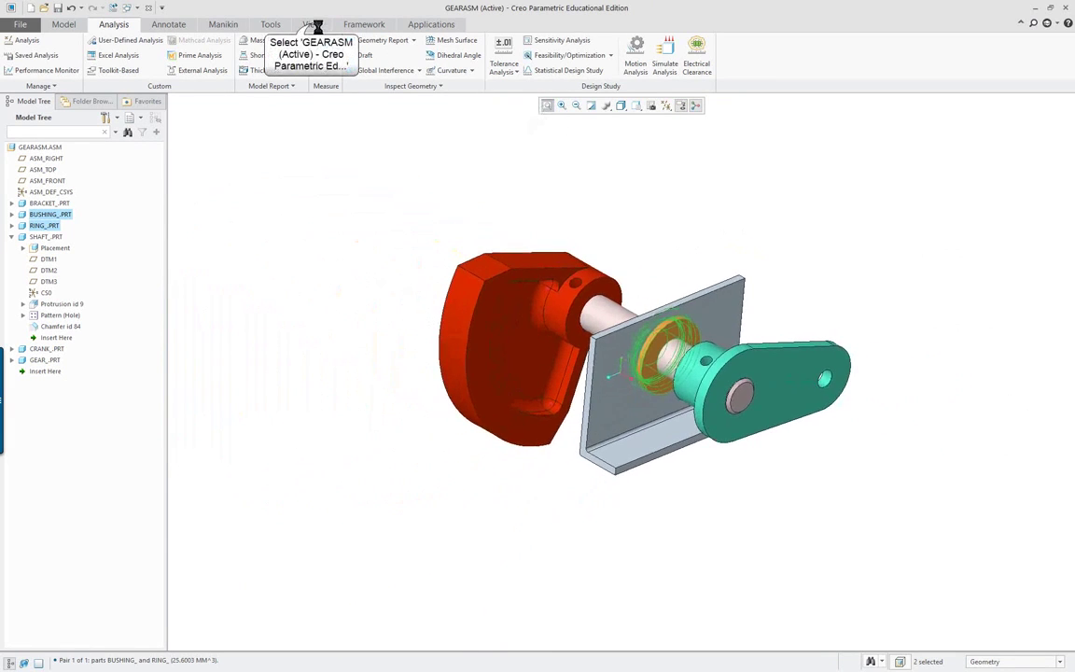
{"action": "left_click", "coordinate": [311, 25]}
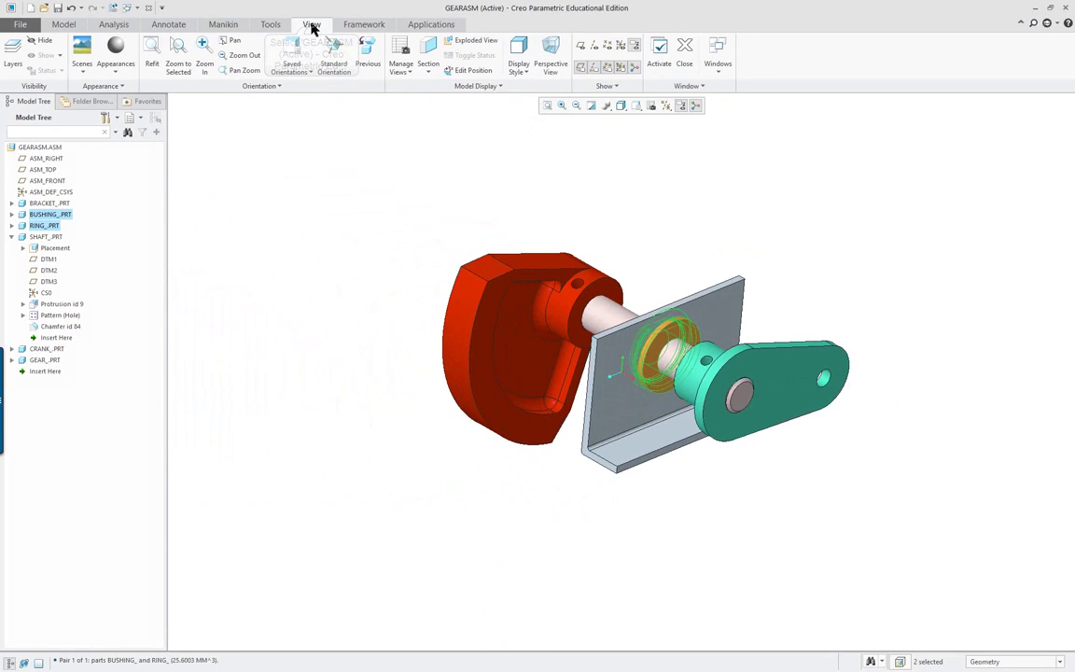
{"action": "left_click", "coordinate": [483, 45]}
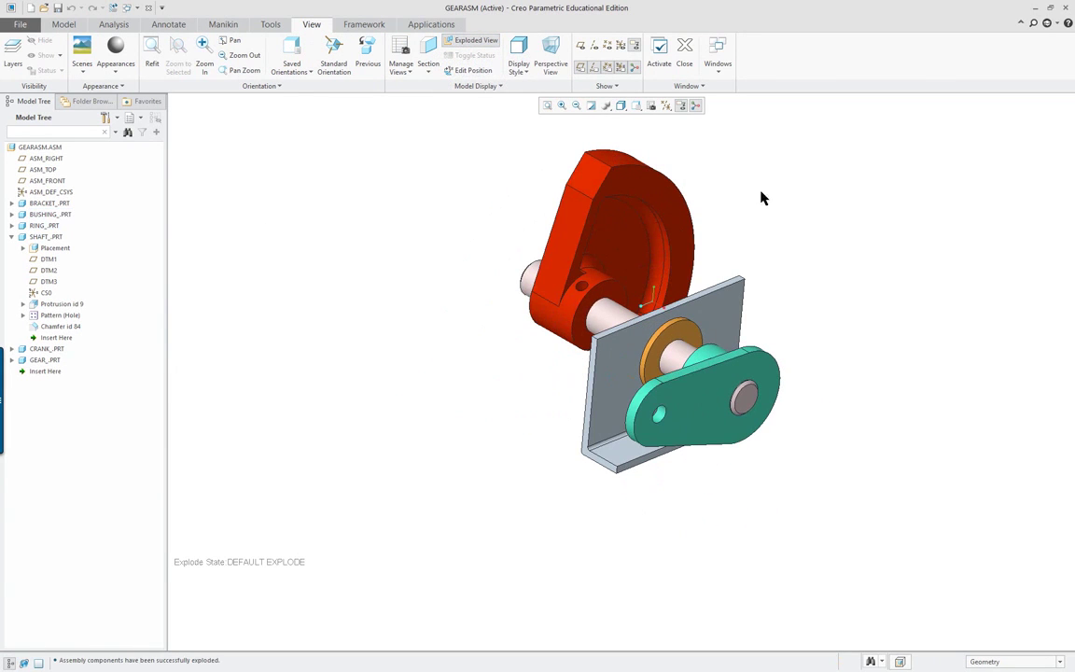
{"action": "middle_click_drag", "start_coordinate": [828, 311], "coordinate": [831, 280]}
{"action": "scroll", "coordinate": [837, 215], "scroll_direction": "down", "scroll_amount": 2}
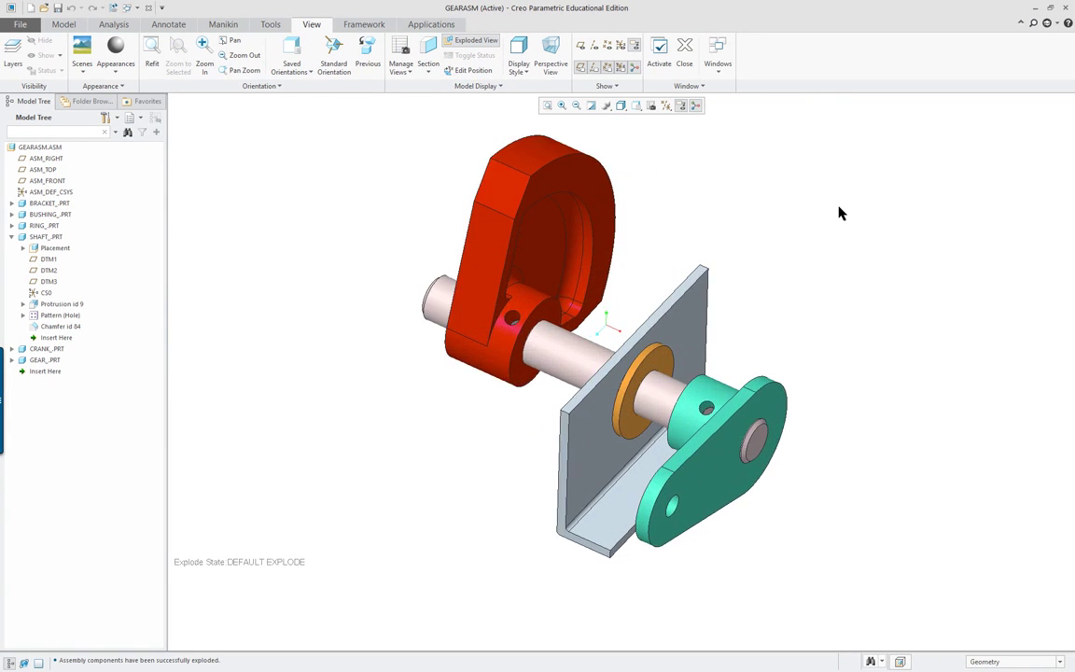
Step: Drag the gear, crank, shaft, bracket and ring apart along their axes
{"action": "left_click", "coordinate": [463, 71]}
{"action": "left_click", "coordinate": [476, 228]}
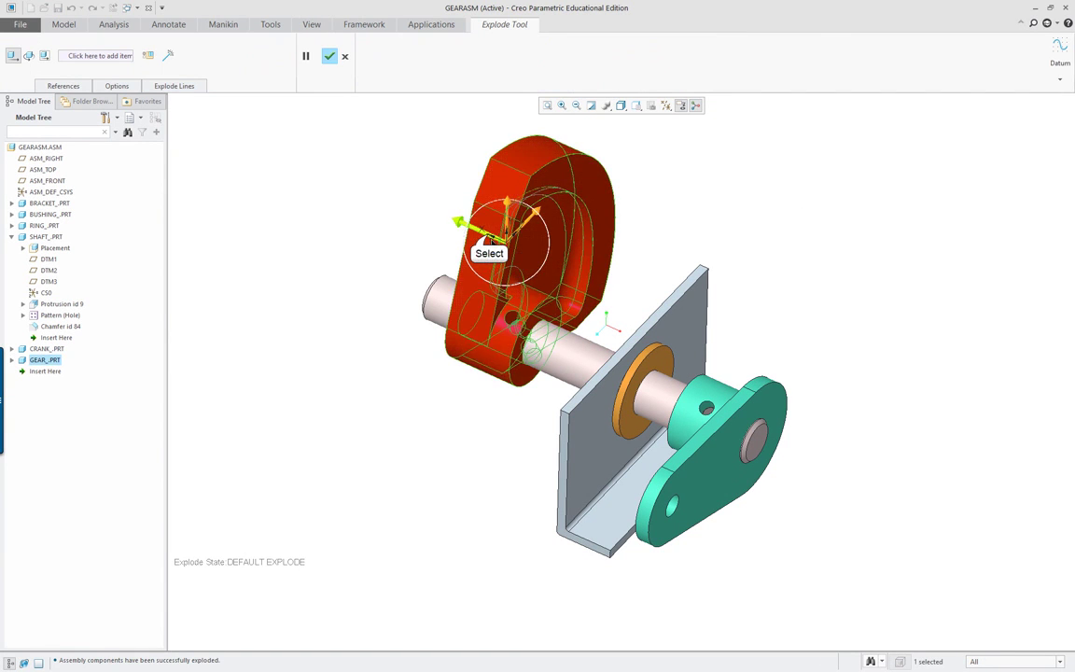
{"action": "left_click_drag", "start_coordinate": [478, 232], "coordinate": [280, 86]}
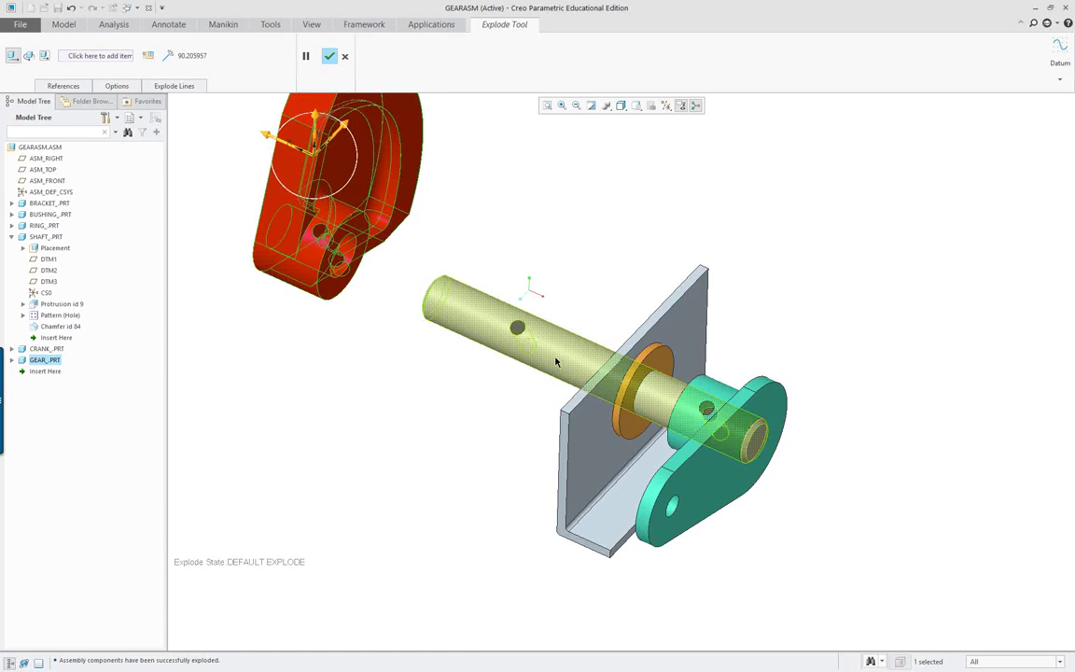
{"action": "left_click", "coordinate": [763, 404]}
{"action": "left_click_drag", "start_coordinate": [773, 393], "coordinate": [1009, 504]}
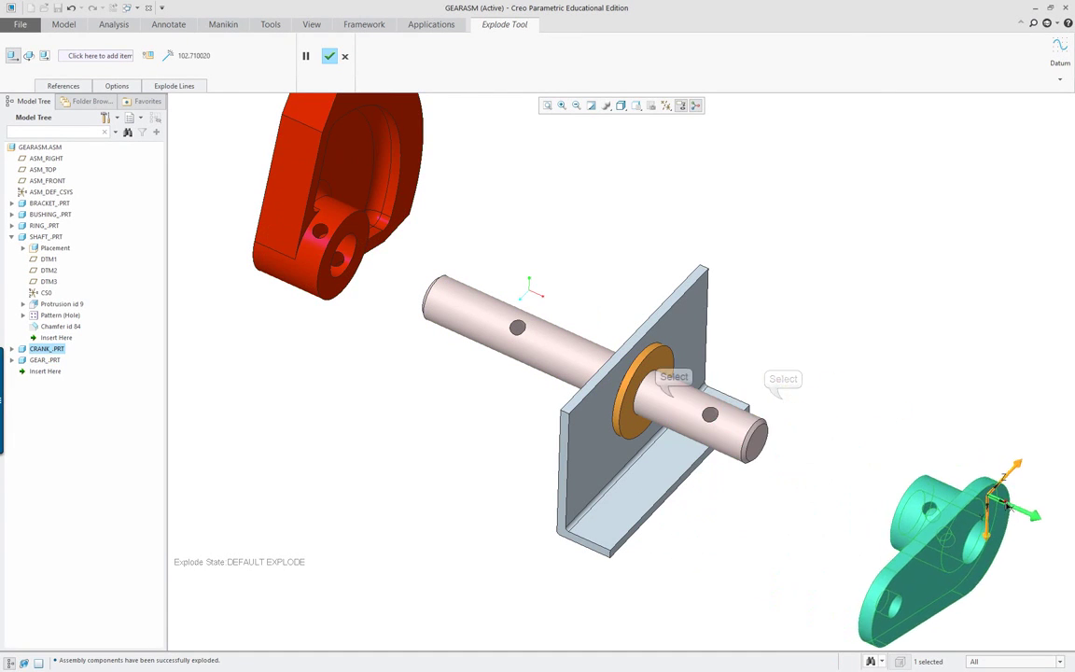
{"action": "left_click", "coordinate": [682, 390]}
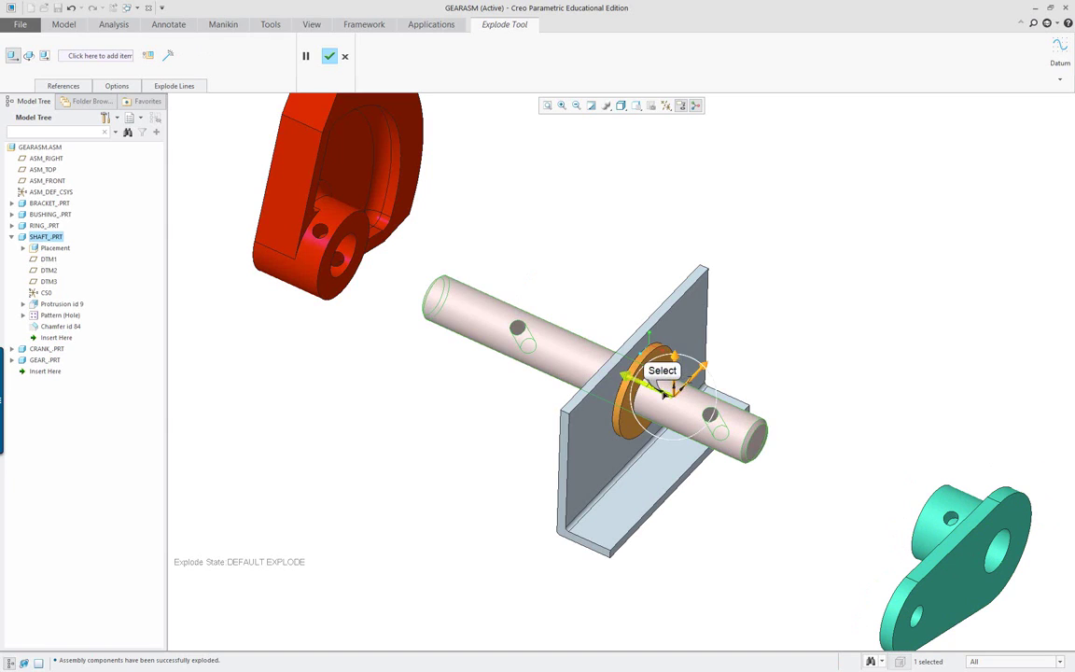
{"action": "left_click_drag", "start_coordinate": [665, 394], "coordinate": [819, 463]}
{"action": "left_click", "coordinate": [571, 448]}
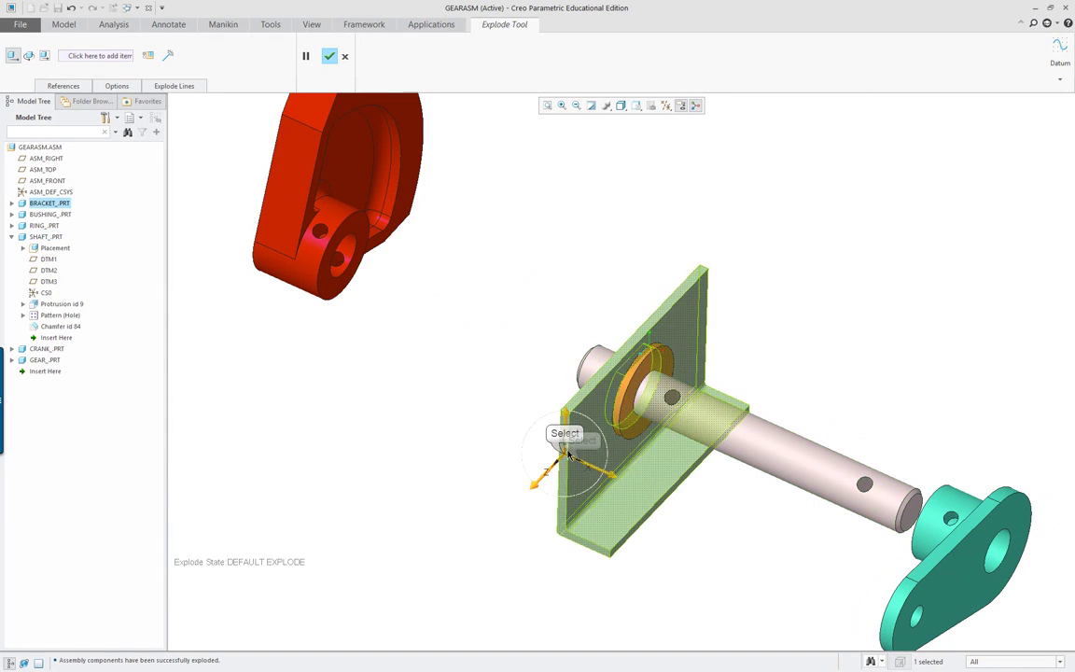
{"action": "left_click_drag", "start_coordinate": [598, 469], "coordinate": [592, 353]}
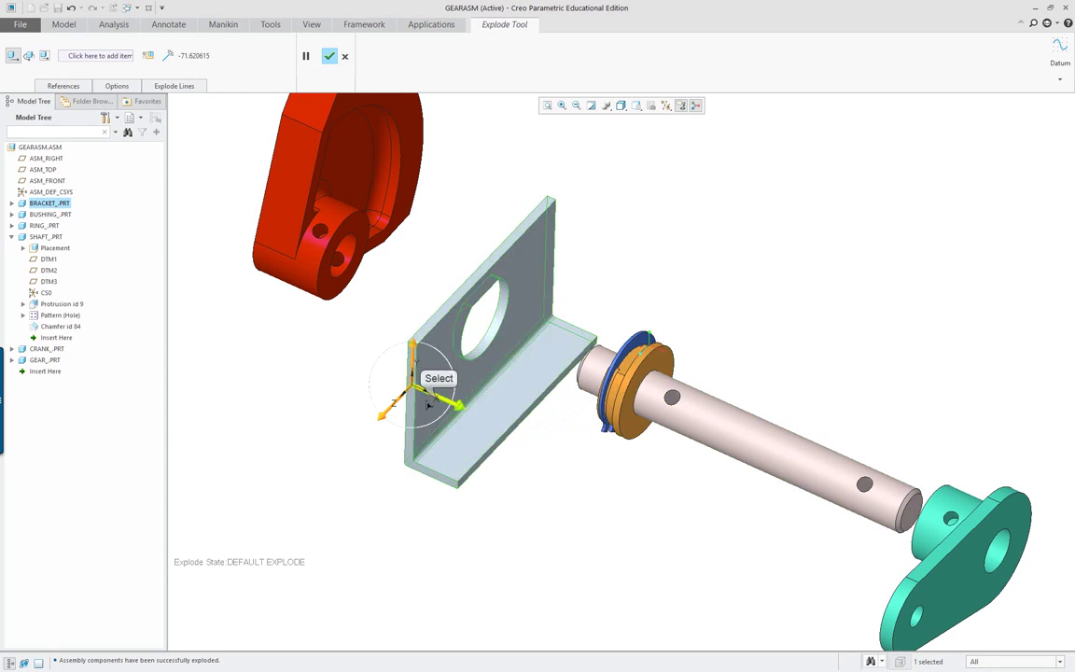
{"action": "mouse_move", "coordinate": [439, 401]}
{"action": "left_mouse_down"}
{"action": "mouse_move", "coordinate": [418, 381]}
{"action": "mouse_move", "coordinate": [442, 391]}
{"action": "left_mouse_up"}
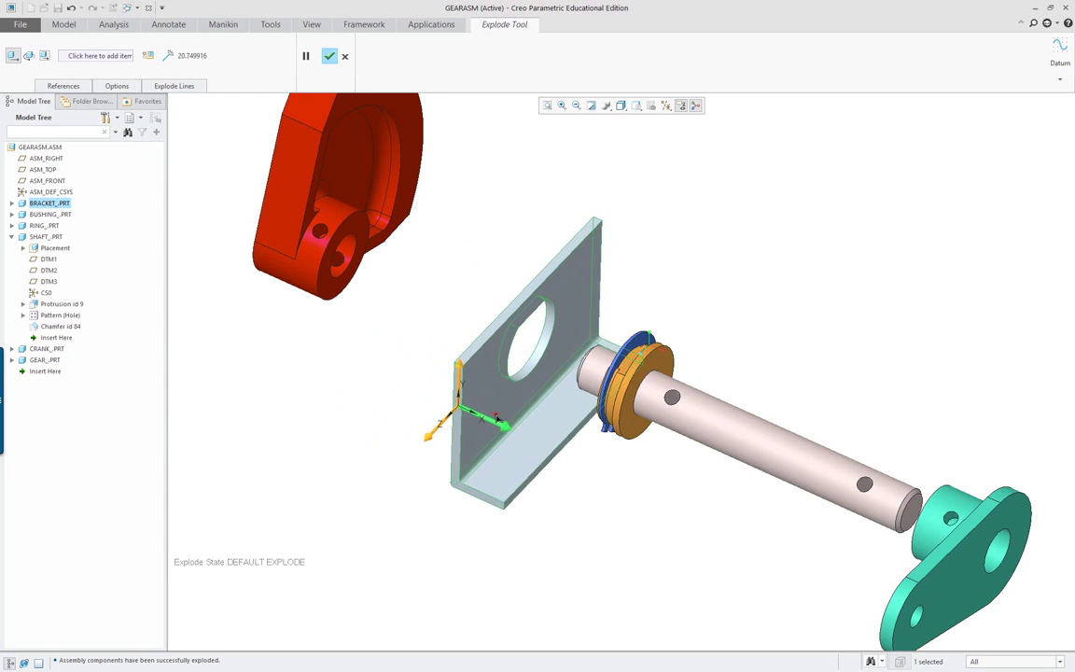
{"action": "left_click", "coordinate": [643, 337]}
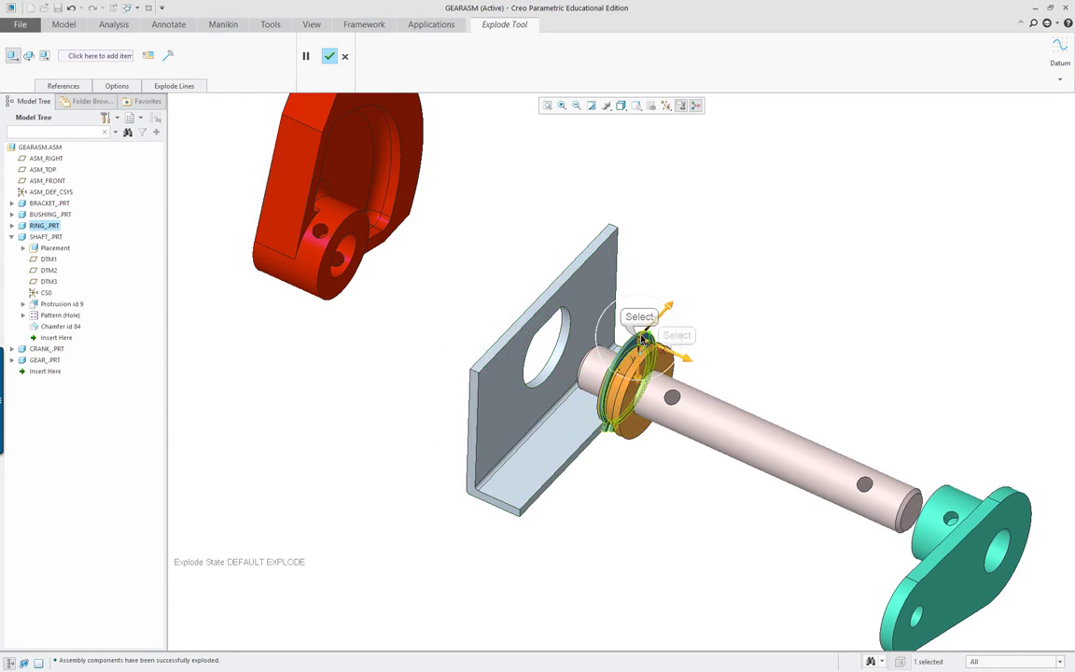
{"action": "left_click_drag", "start_coordinate": [680, 358], "coordinate": [500, 283]}
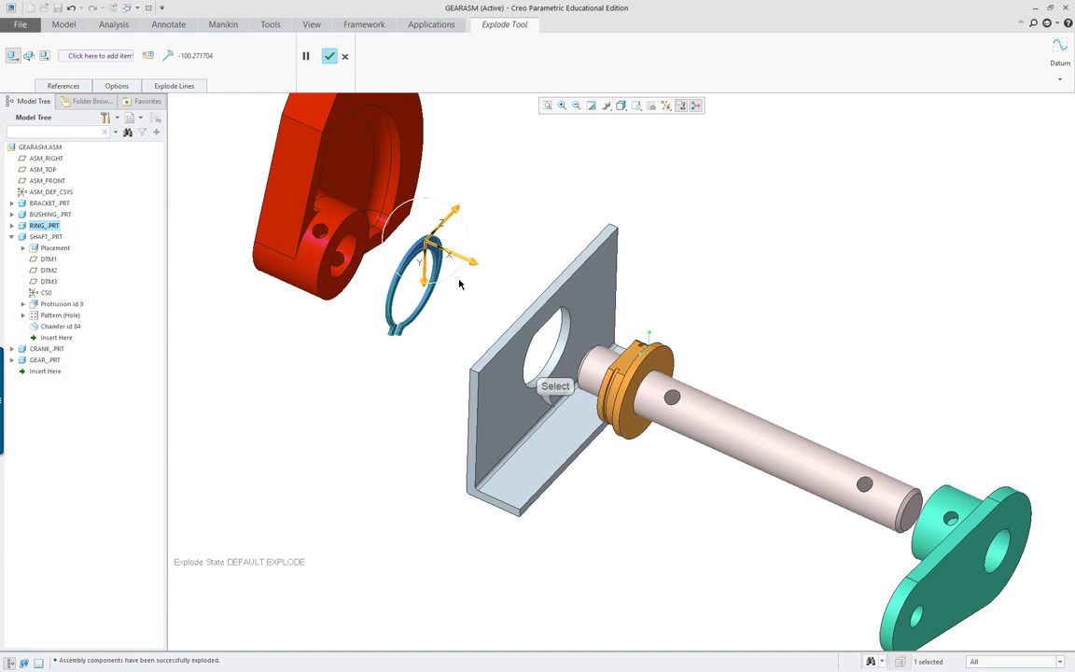
Step: Fine-tune bracket, crank, shaft and bushing spacing, then finish the Explode Tool
{"action": "left_click", "coordinate": [554, 408]}
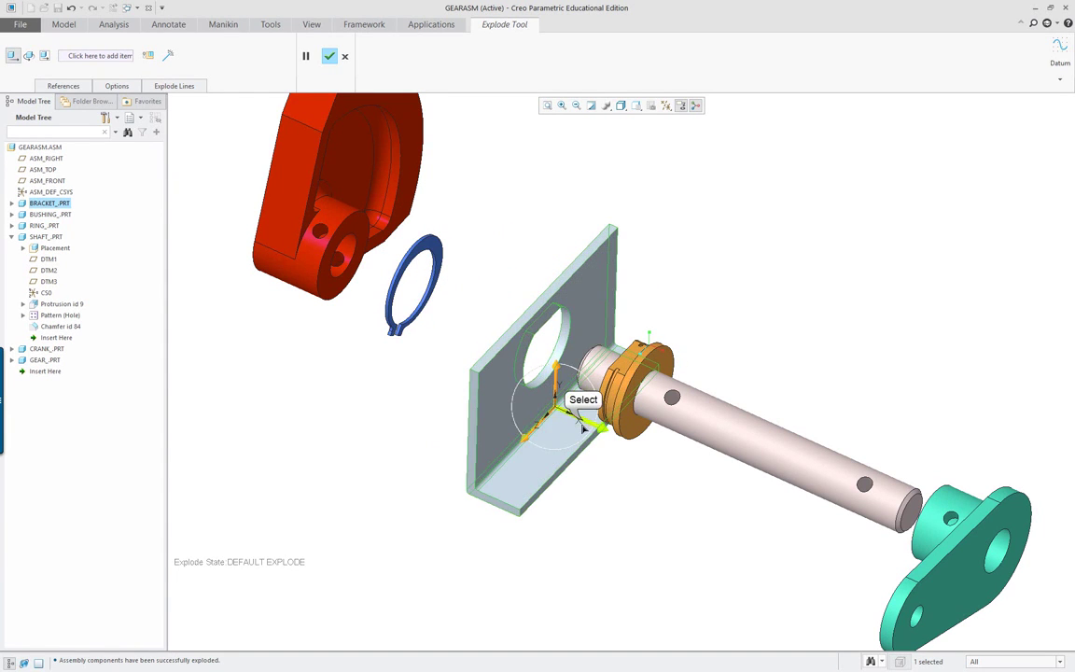
{"action": "left_click_drag", "start_coordinate": [579, 421], "coordinate": [515, 390]}
{"action": "scroll", "coordinate": [649, 455], "scroll_direction": "down", "scroll_amount": 2}
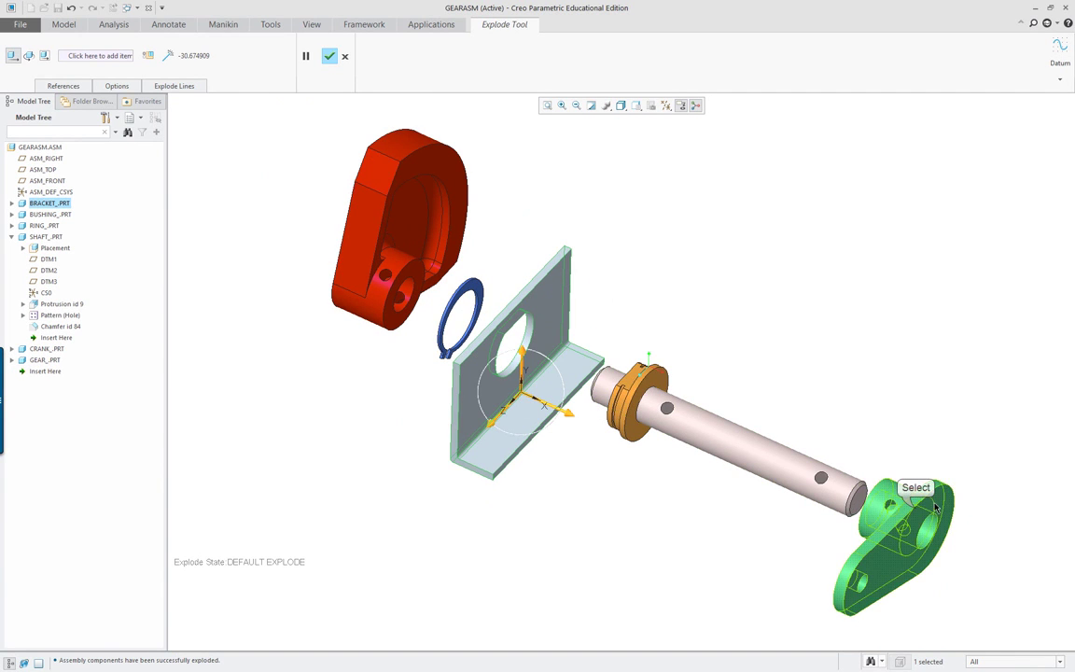
{"action": "left_click", "coordinate": [918, 512]}
{"action": "left_click_drag", "start_coordinate": [924, 516], "coordinate": [980, 542]}
{"action": "left_click", "coordinate": [807, 482]}
{"action": "left_click_drag", "start_coordinate": [774, 459], "coordinate": [825, 482]}
{"action": "left_click", "coordinate": [624, 392]}
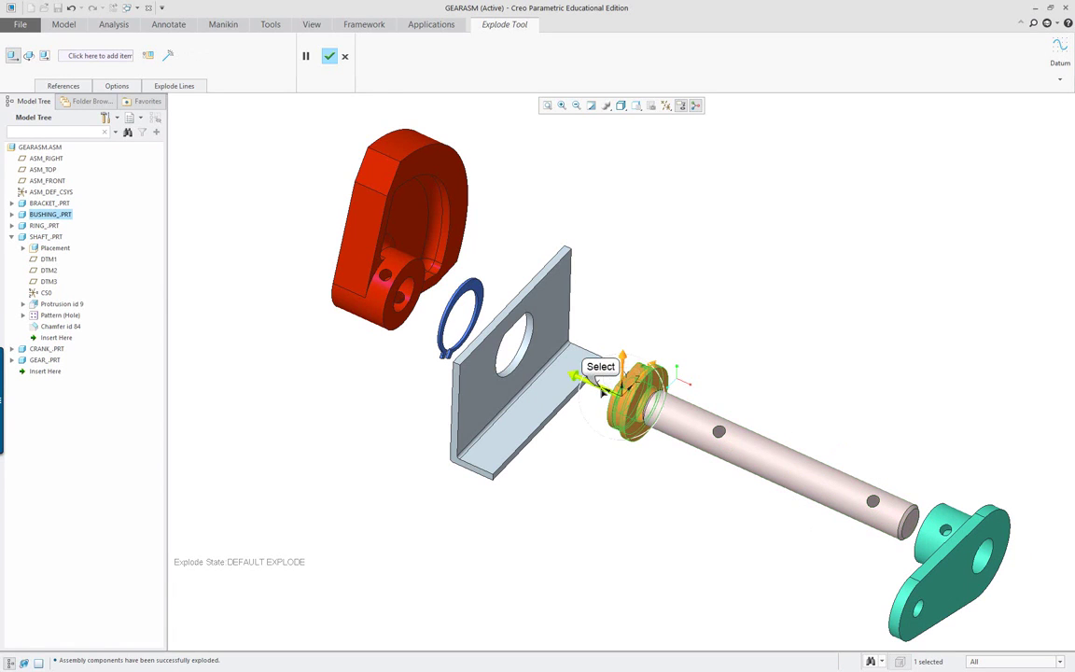
{"action": "left_click_drag", "start_coordinate": [573, 376], "coordinate": [660, 468]}
{"action": "middle_click_drag", "start_coordinate": [660, 468], "coordinate": [709, 460]}
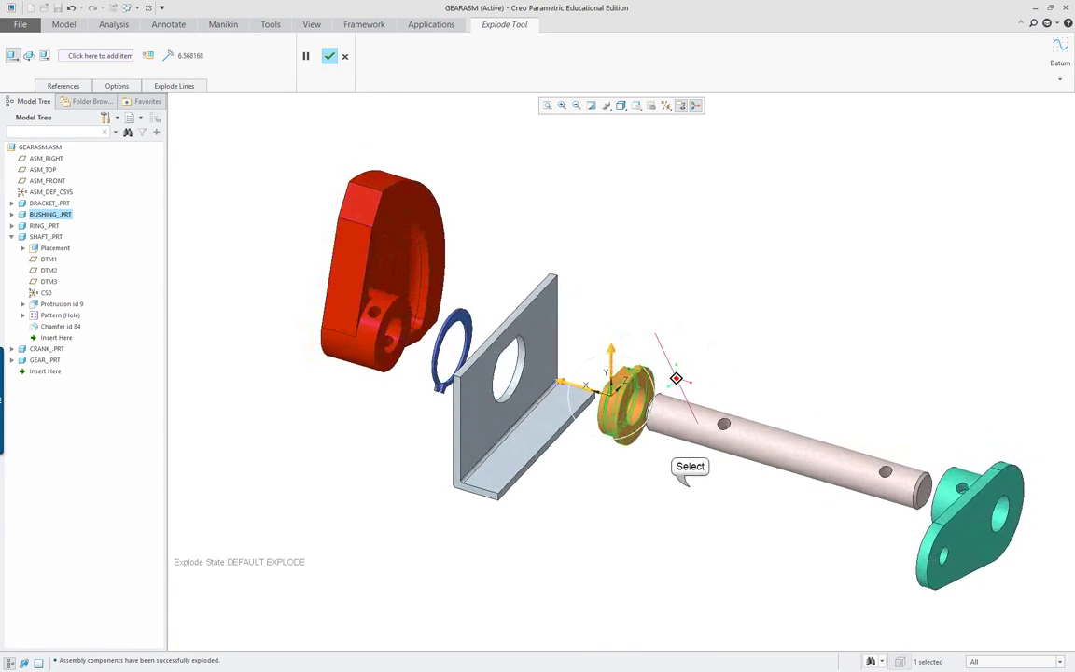
{"action": "middle_click", "coordinate": [724, 507]}
Step: Save GEARASM with its edited explode positions
{"action": "scroll", "coordinate": [779, 517], "scroll_direction": "down", "scroll_amount": 2}
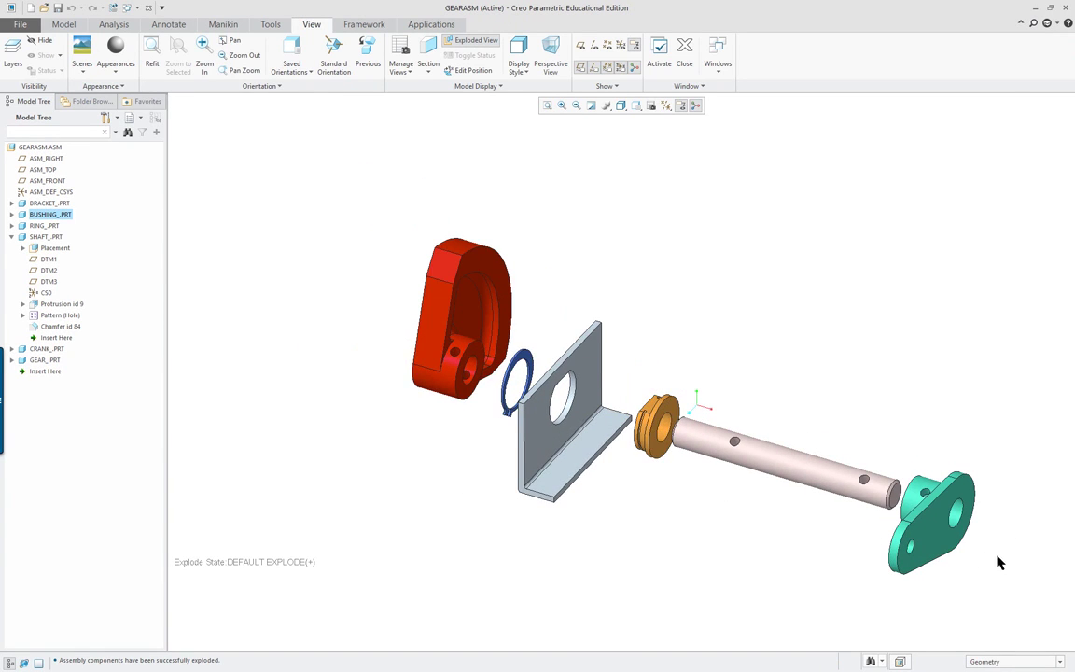
{"action": "scroll", "coordinate": [1004, 564], "scroll_direction": "up", "scroll_amount": 2}
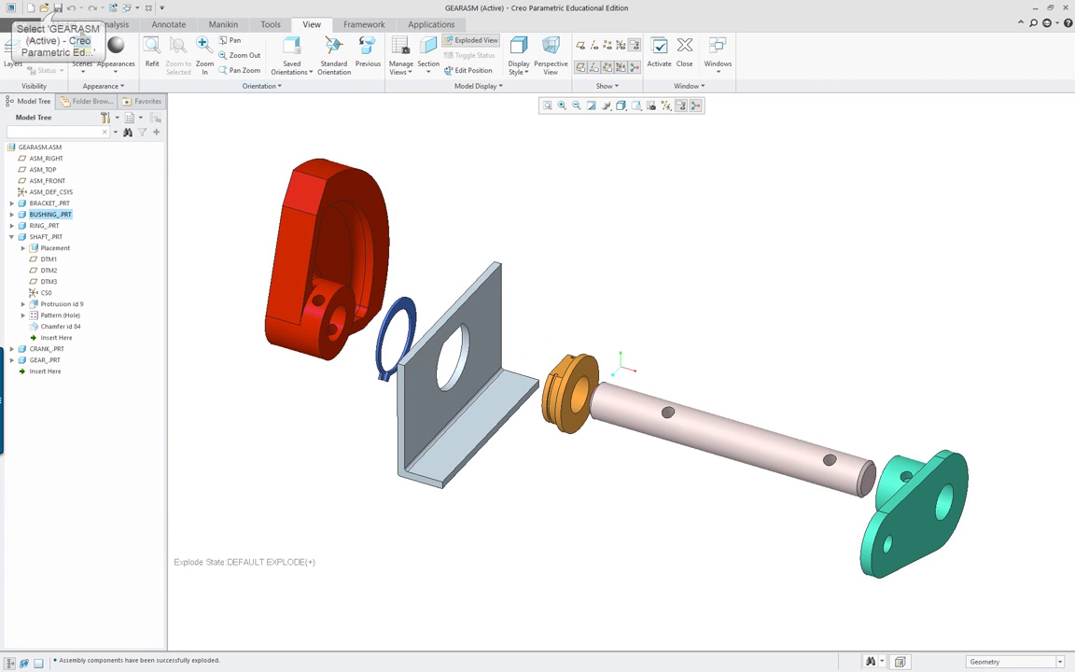
{"action": "left_click", "coordinate": [57, 8]}
{"action": "left_click", "coordinate": [430, 569]}
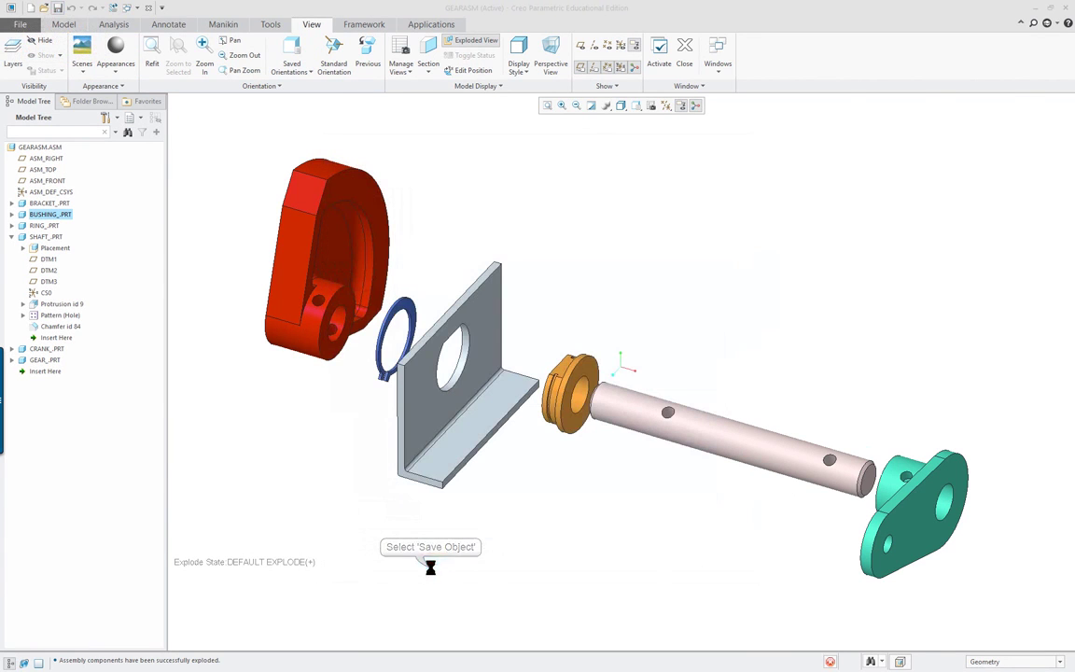
Step: Toggle the exploded view off, on and off again to check it, leaving all six parts assembled
{"action": "middle_click_drag", "start_coordinate": [679, 535], "coordinate": [619, 365]}
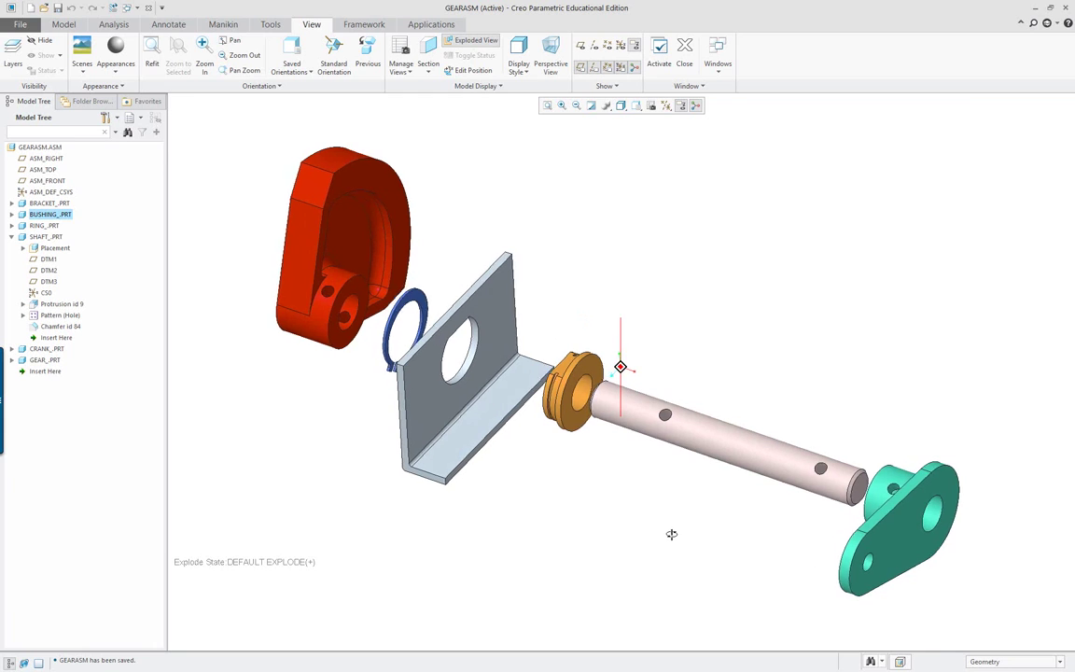
{"action": "left_click", "coordinate": [483, 42]}
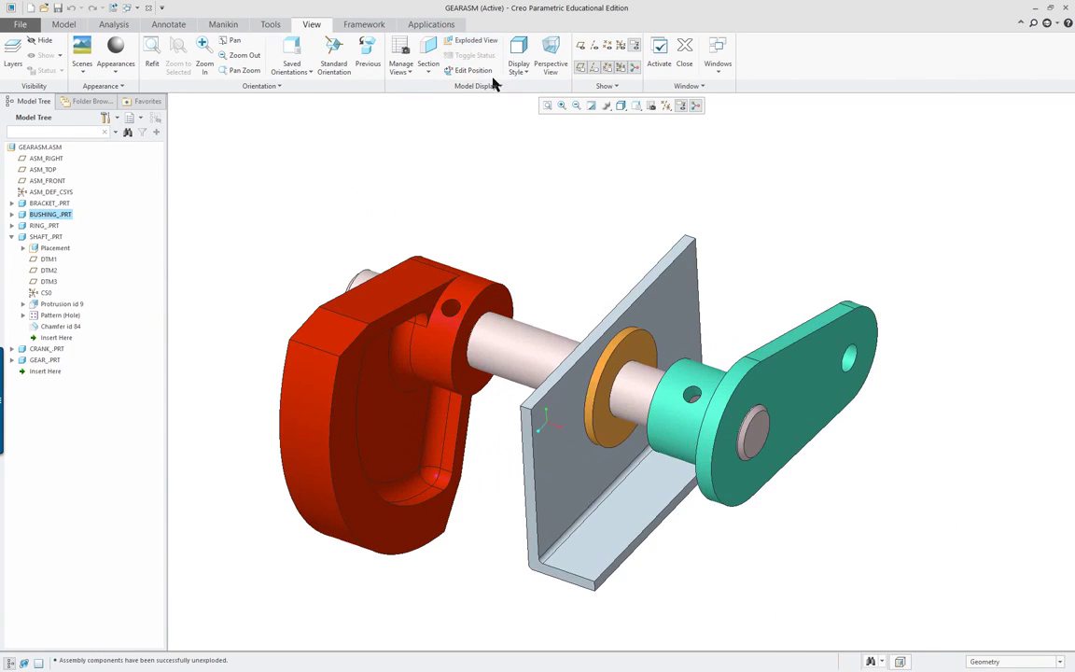
{"action": "middle_click_drag", "start_coordinate": [542, 374], "coordinate": [602, 304]}
{"action": "left_click", "coordinate": [474, 42]}
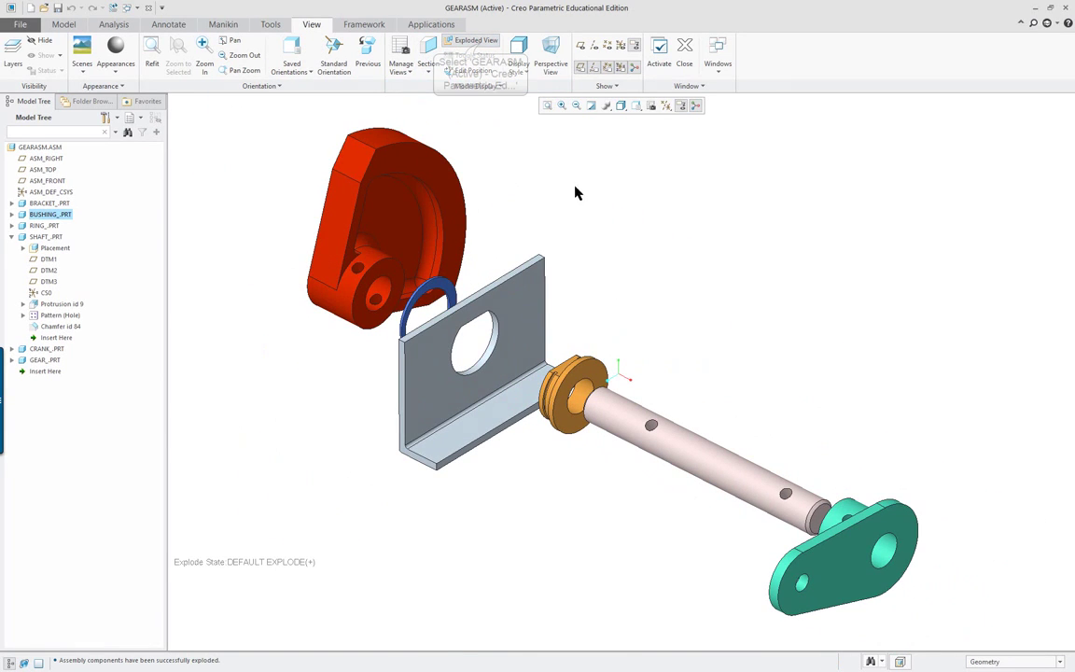
{"action": "left_click", "coordinate": [478, 41]}
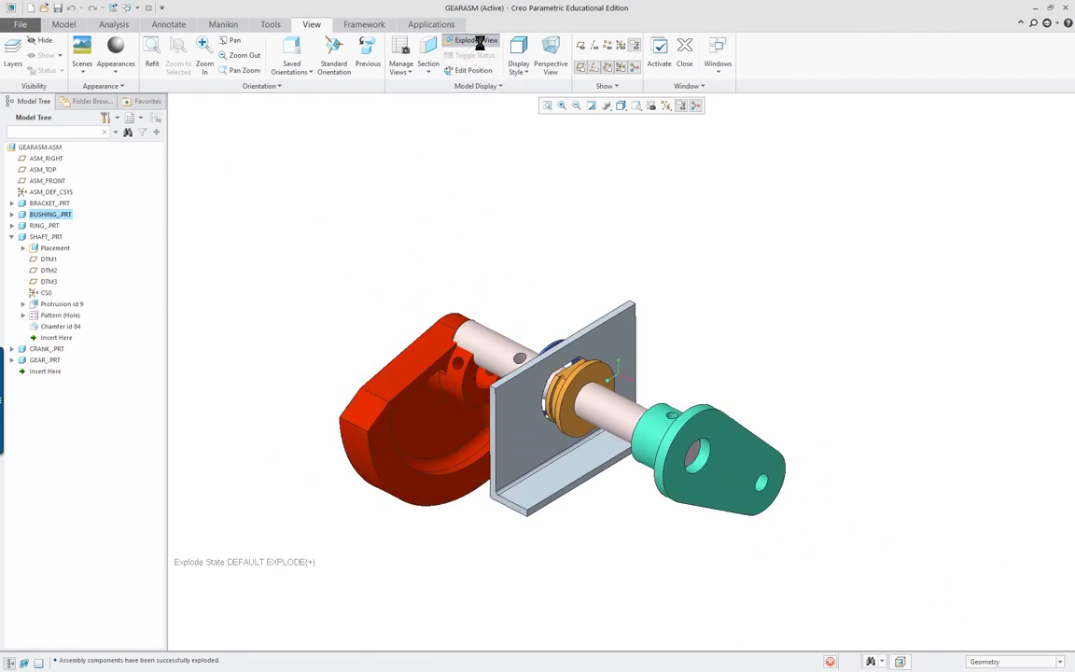
{"action": "middle_click_drag", "start_coordinate": [598, 233], "coordinate": [619, 271]}
{"action": "middle_click_drag", "start_coordinate": [492, 380], "coordinate": [598, 329]}
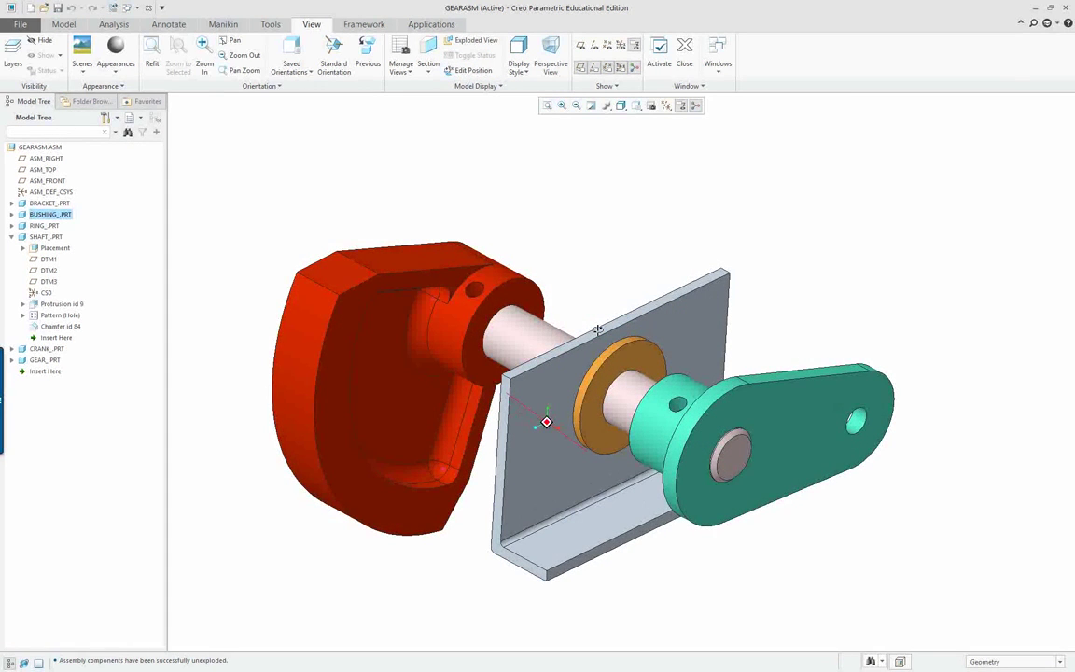